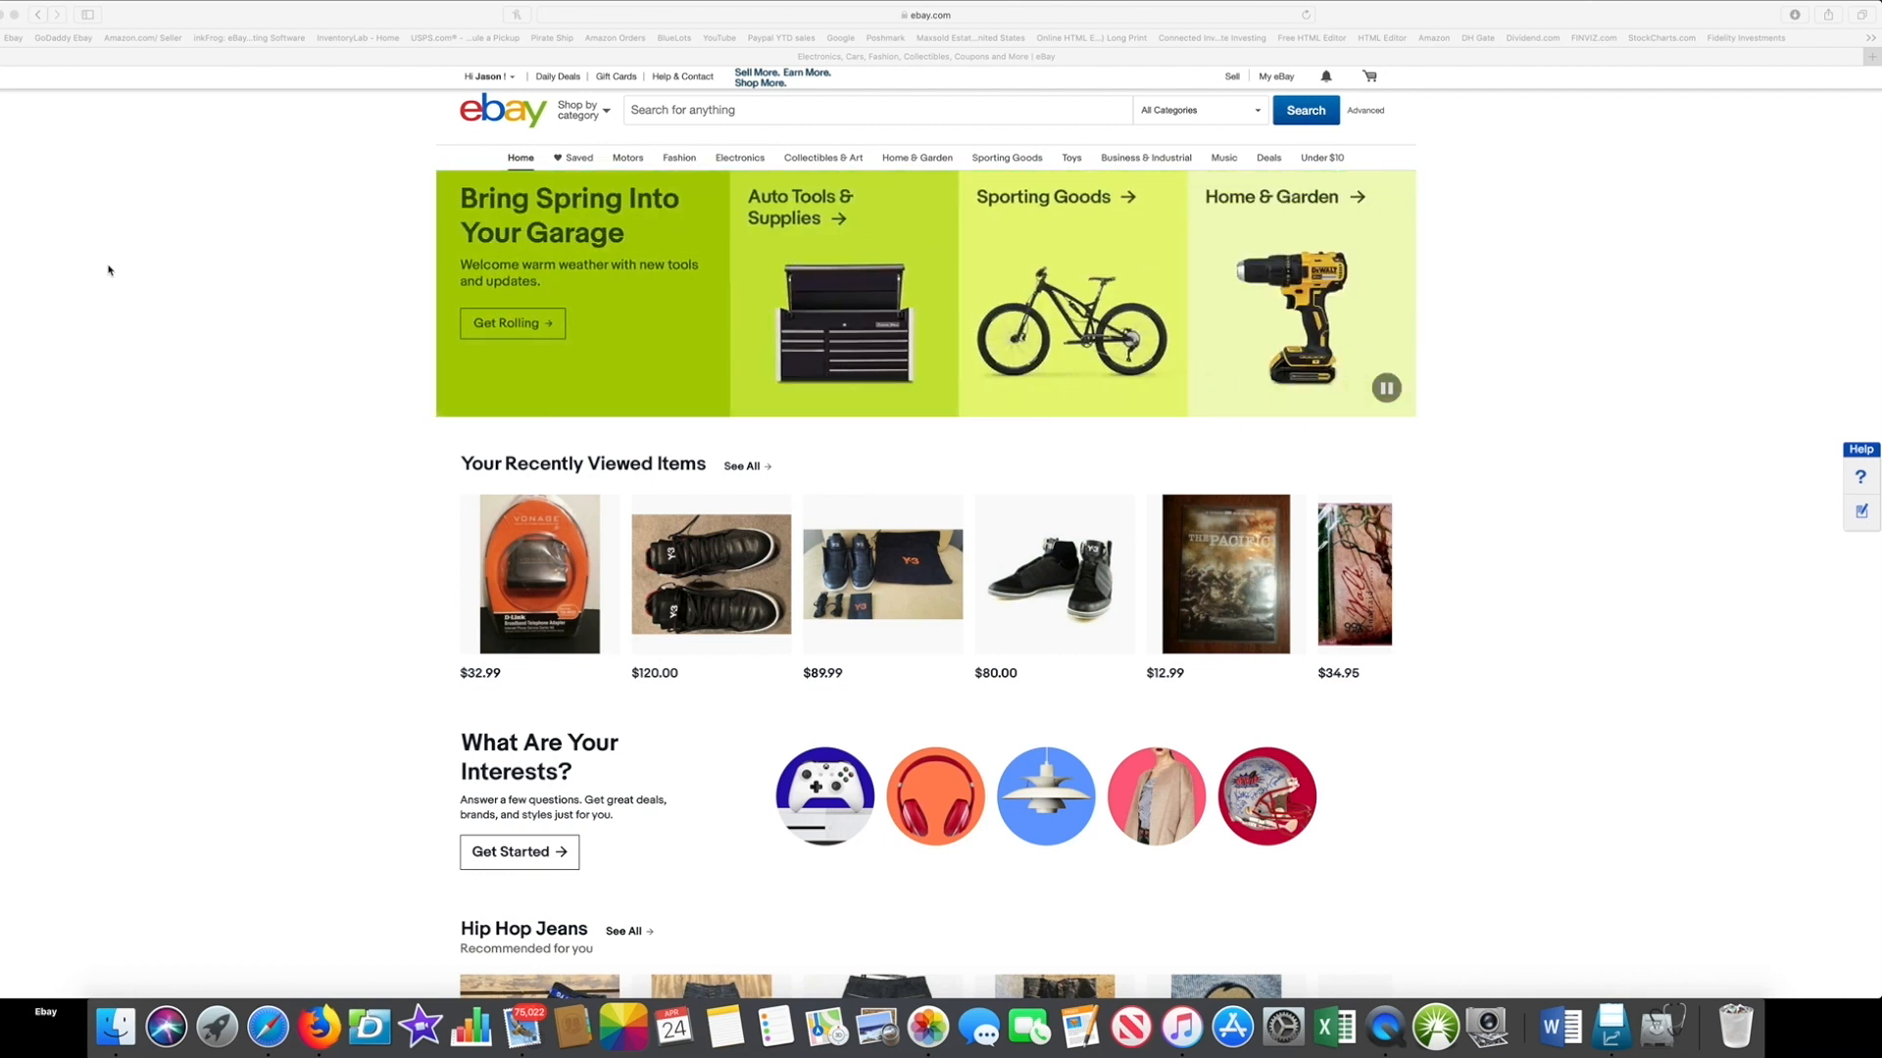
# Step: Check the photo of the Soundbreaking Blu-ray case in Photos and return to the eBay search
pyautogui.click(484, 138)
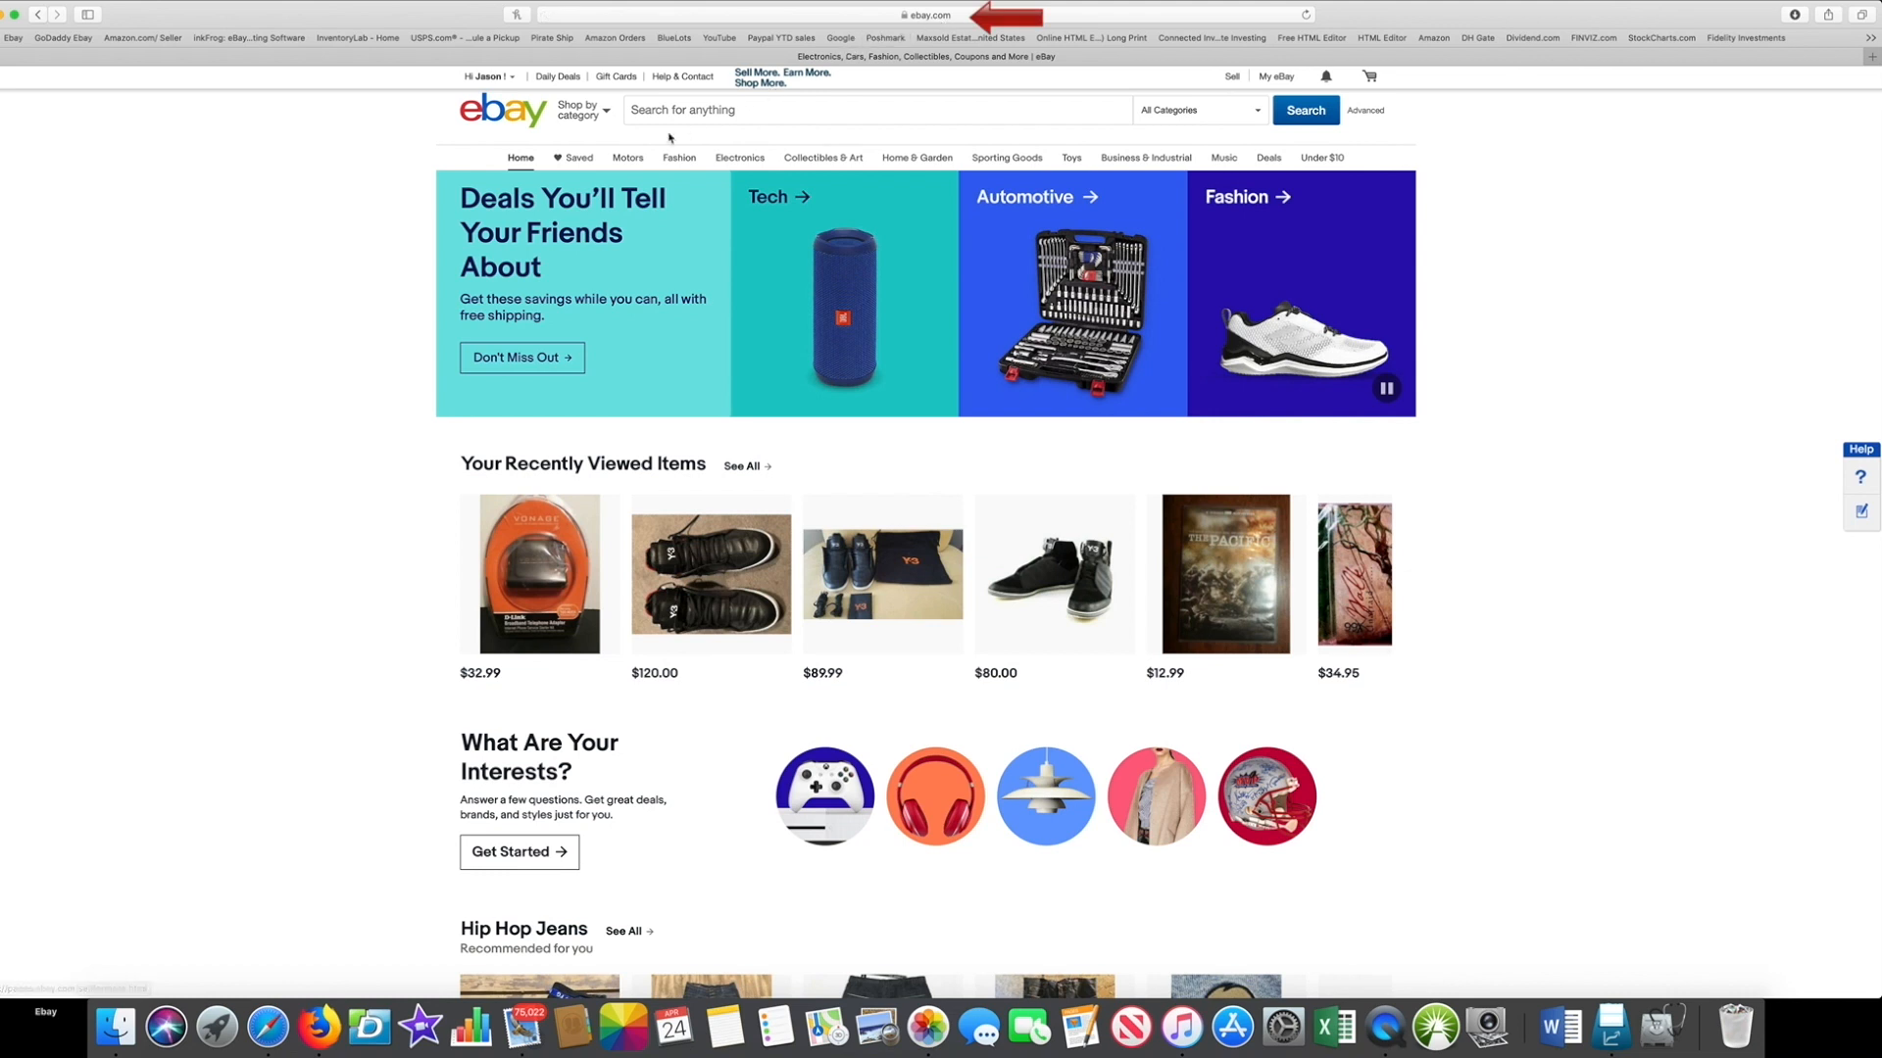
pyautogui.click(712, 110)
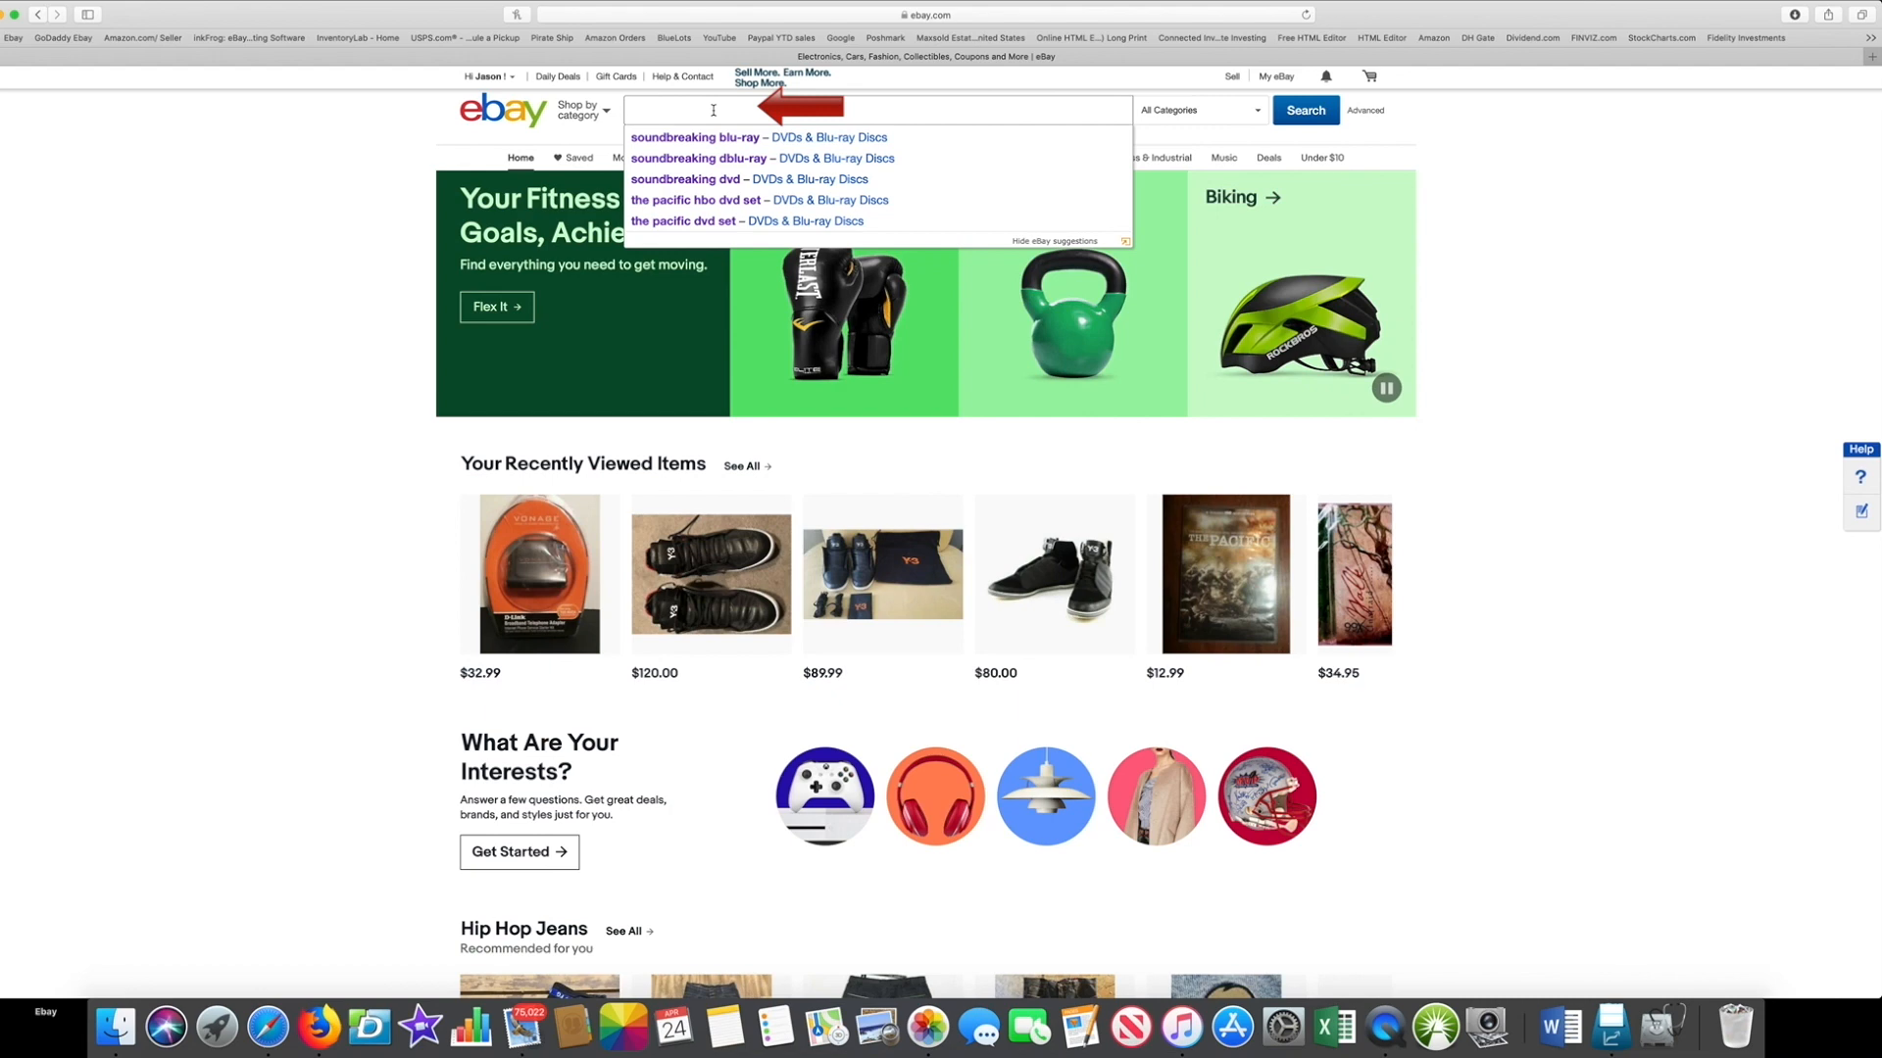
pyautogui.click(927, 1027)
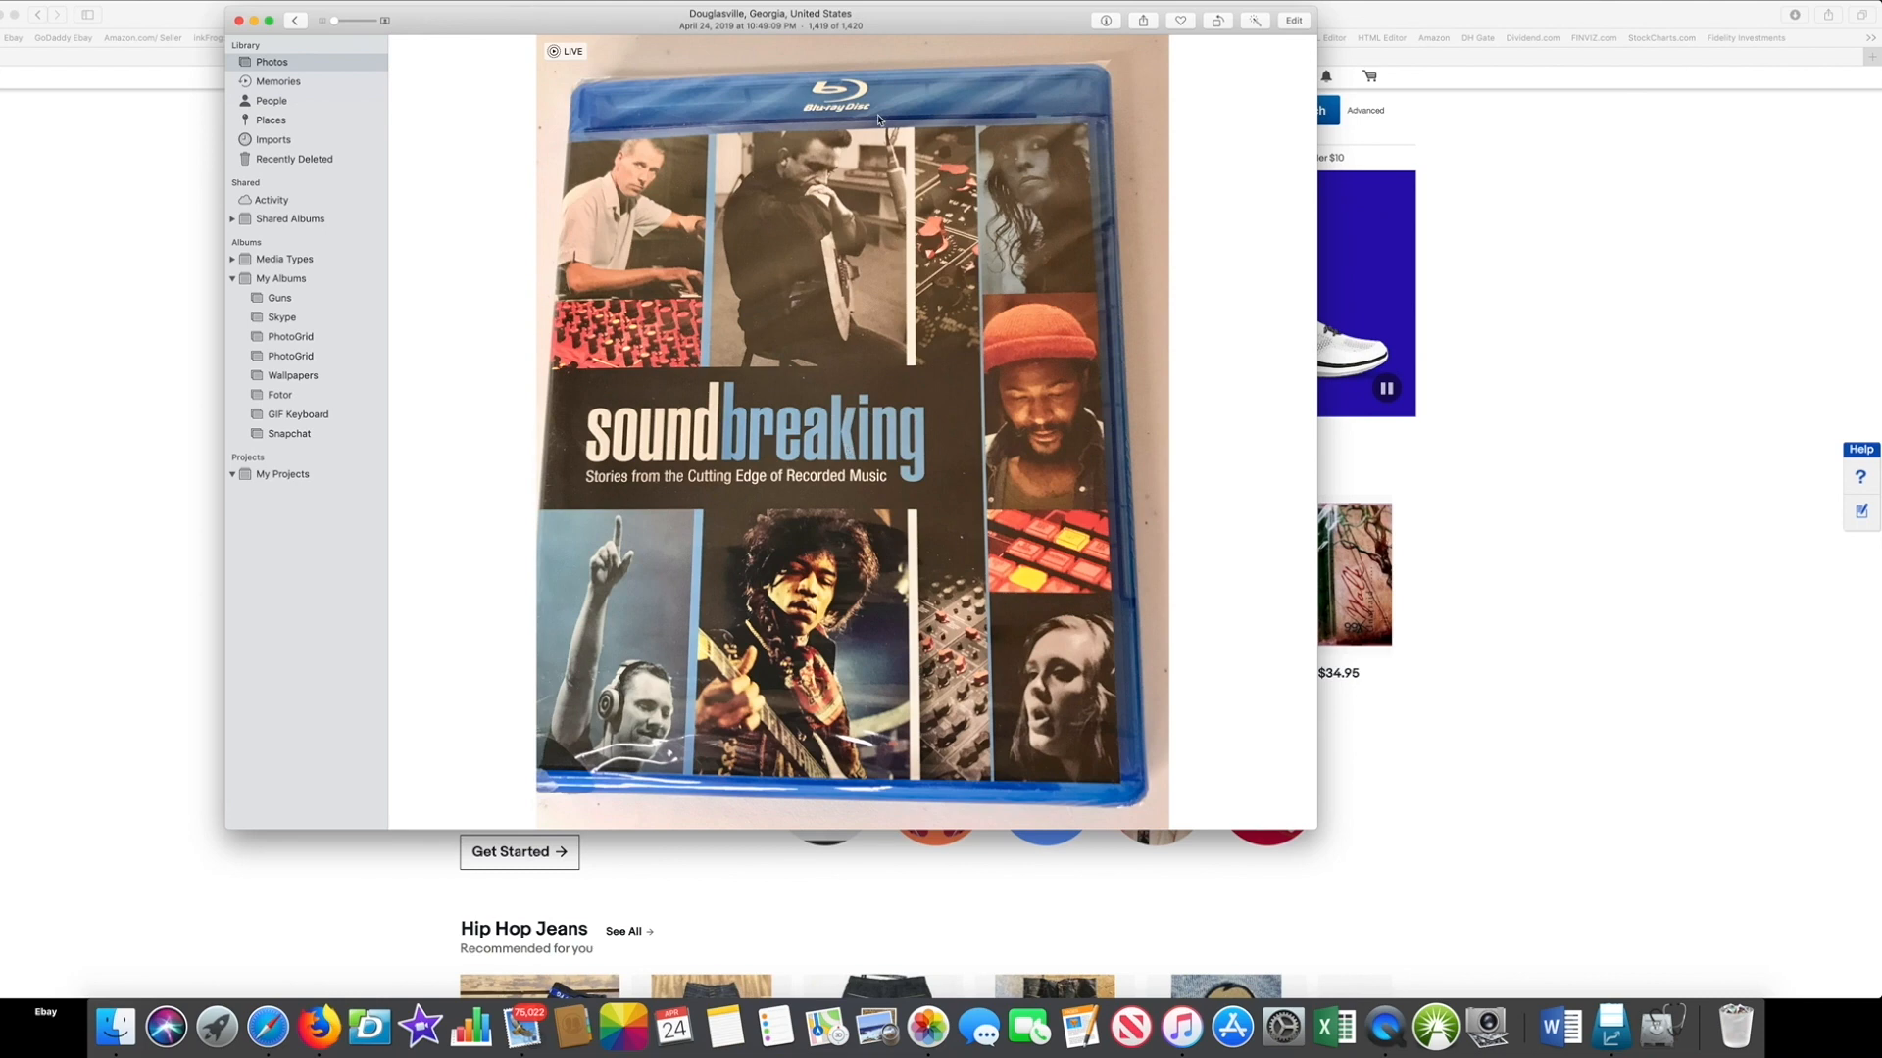
pyautogui.click(30, 397)
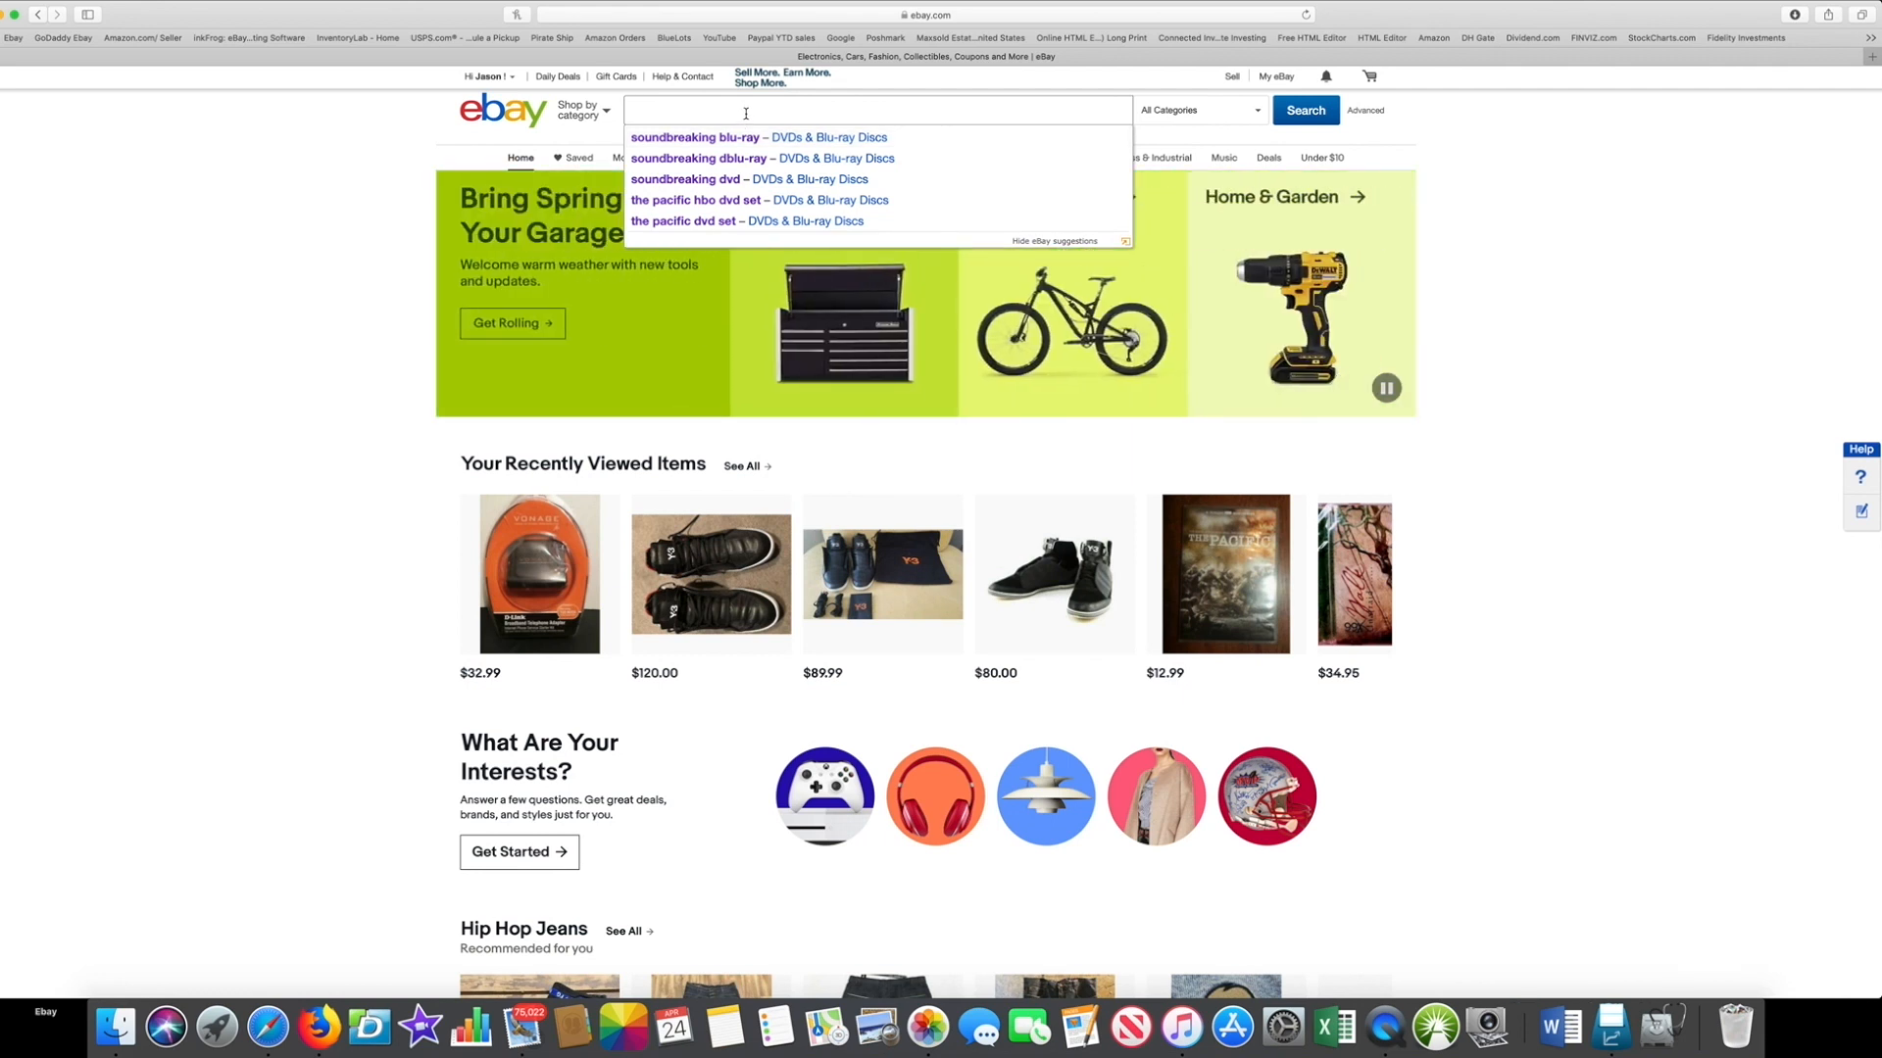
# Step: Search eBay for "soundbreaking blu-ray"
pyautogui.write('soundbr')
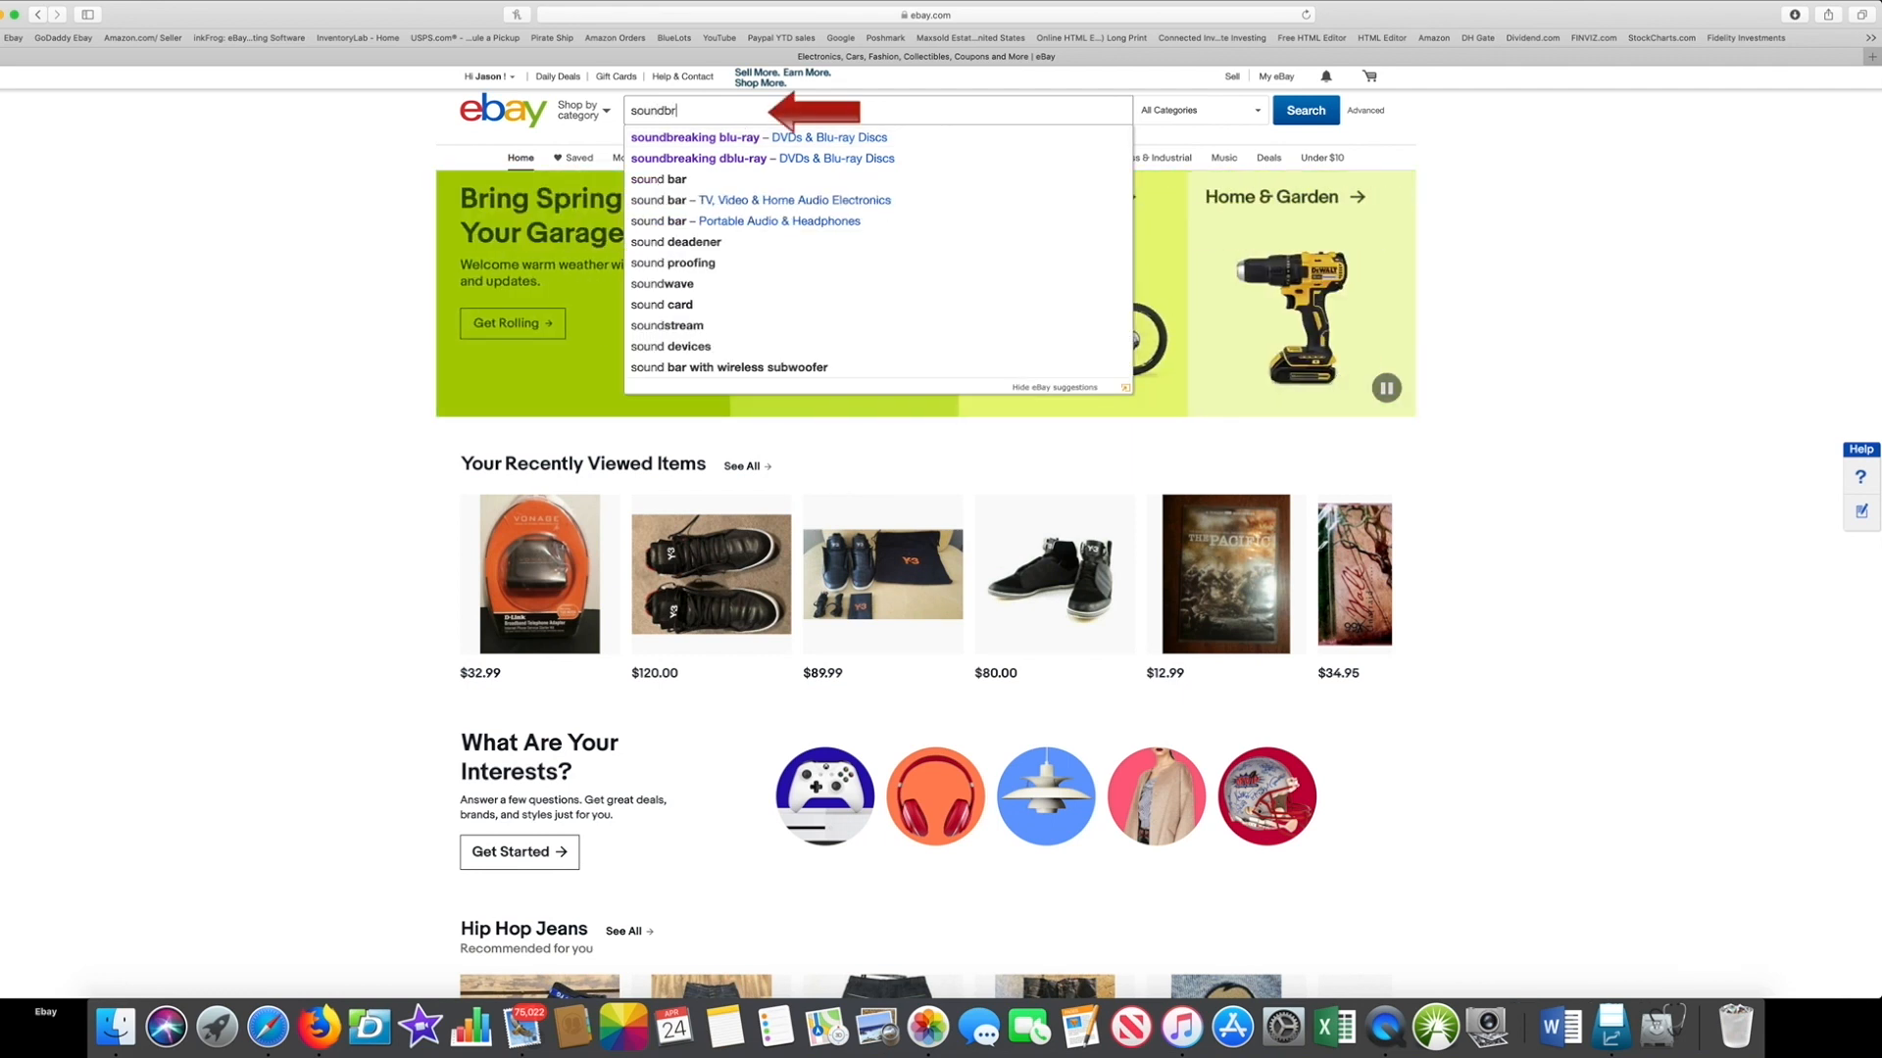
pyautogui.write('eaking blu')
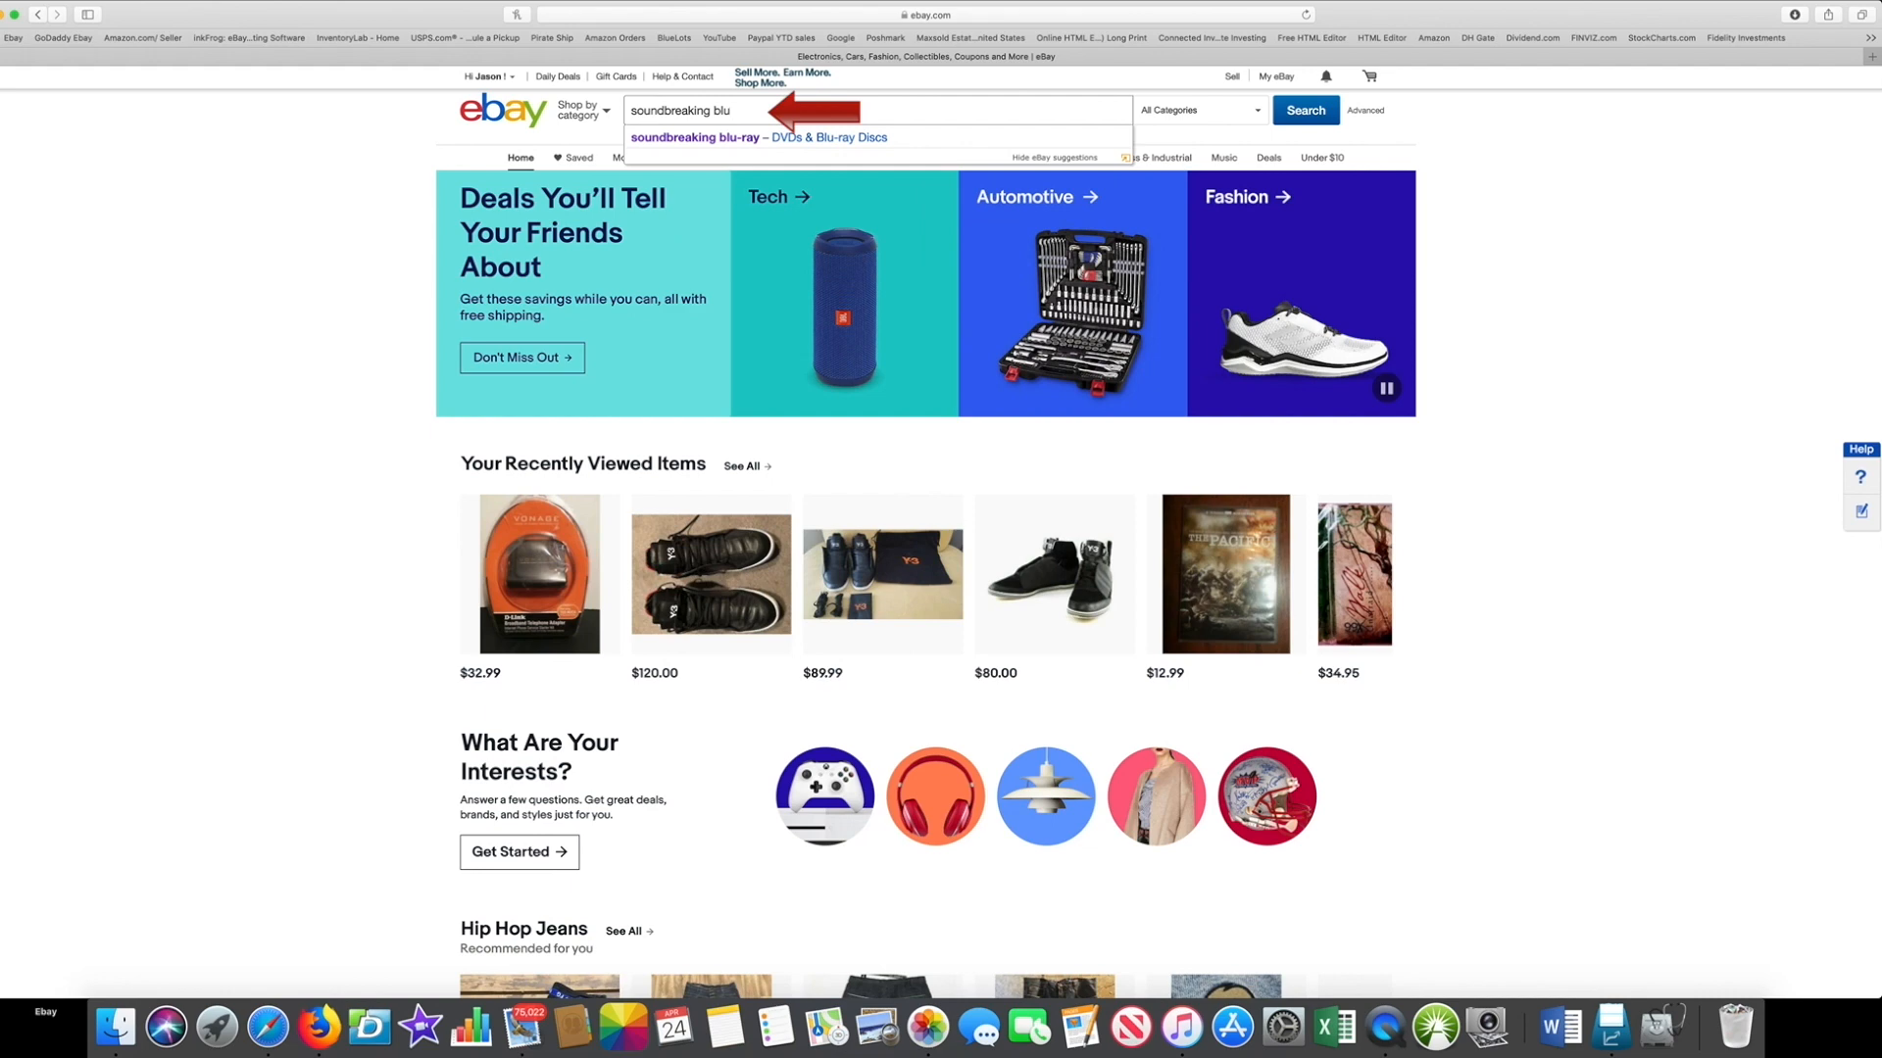
pyautogui.write('-ray')
pyautogui.press('Return')
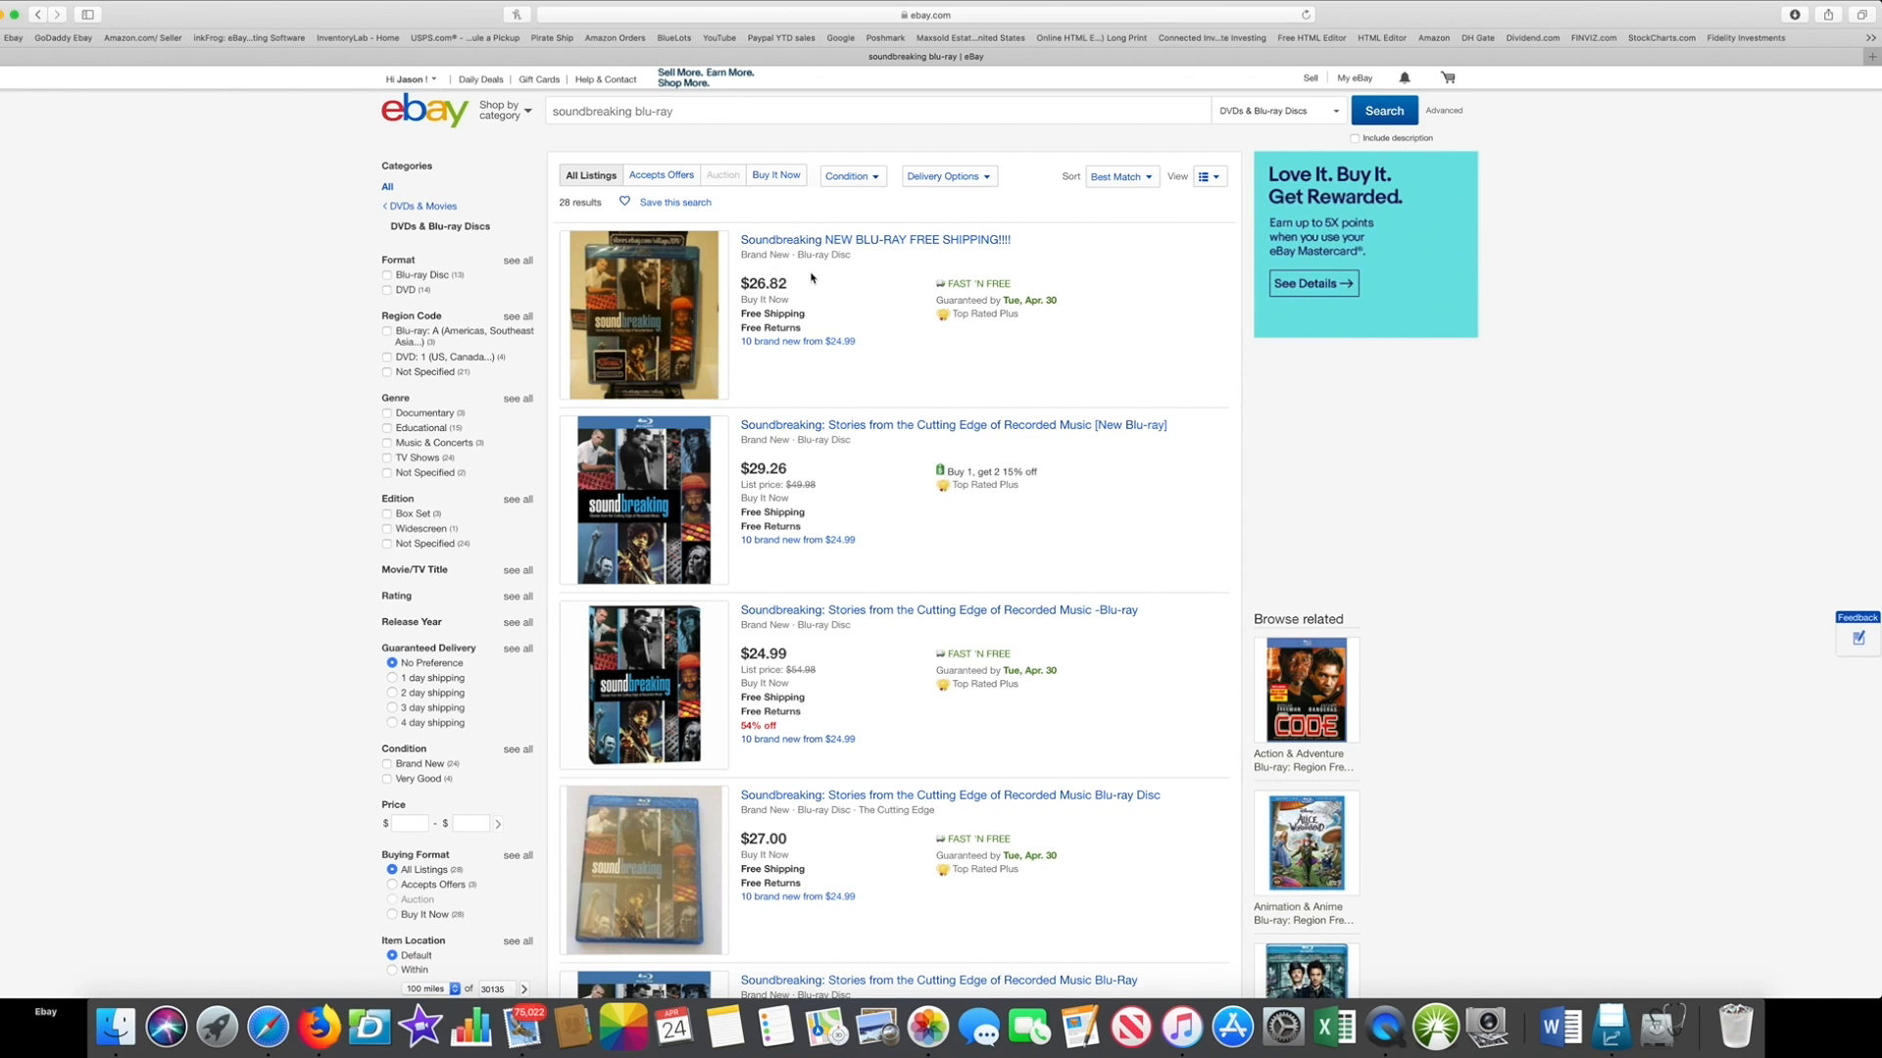
# Step: Compare the first Soundbreaking search results with the photo of the Blu-ray case in Photos
pyautogui.scroll(-1, 812, 279)
pyautogui.scroll(-2, 812, 279)
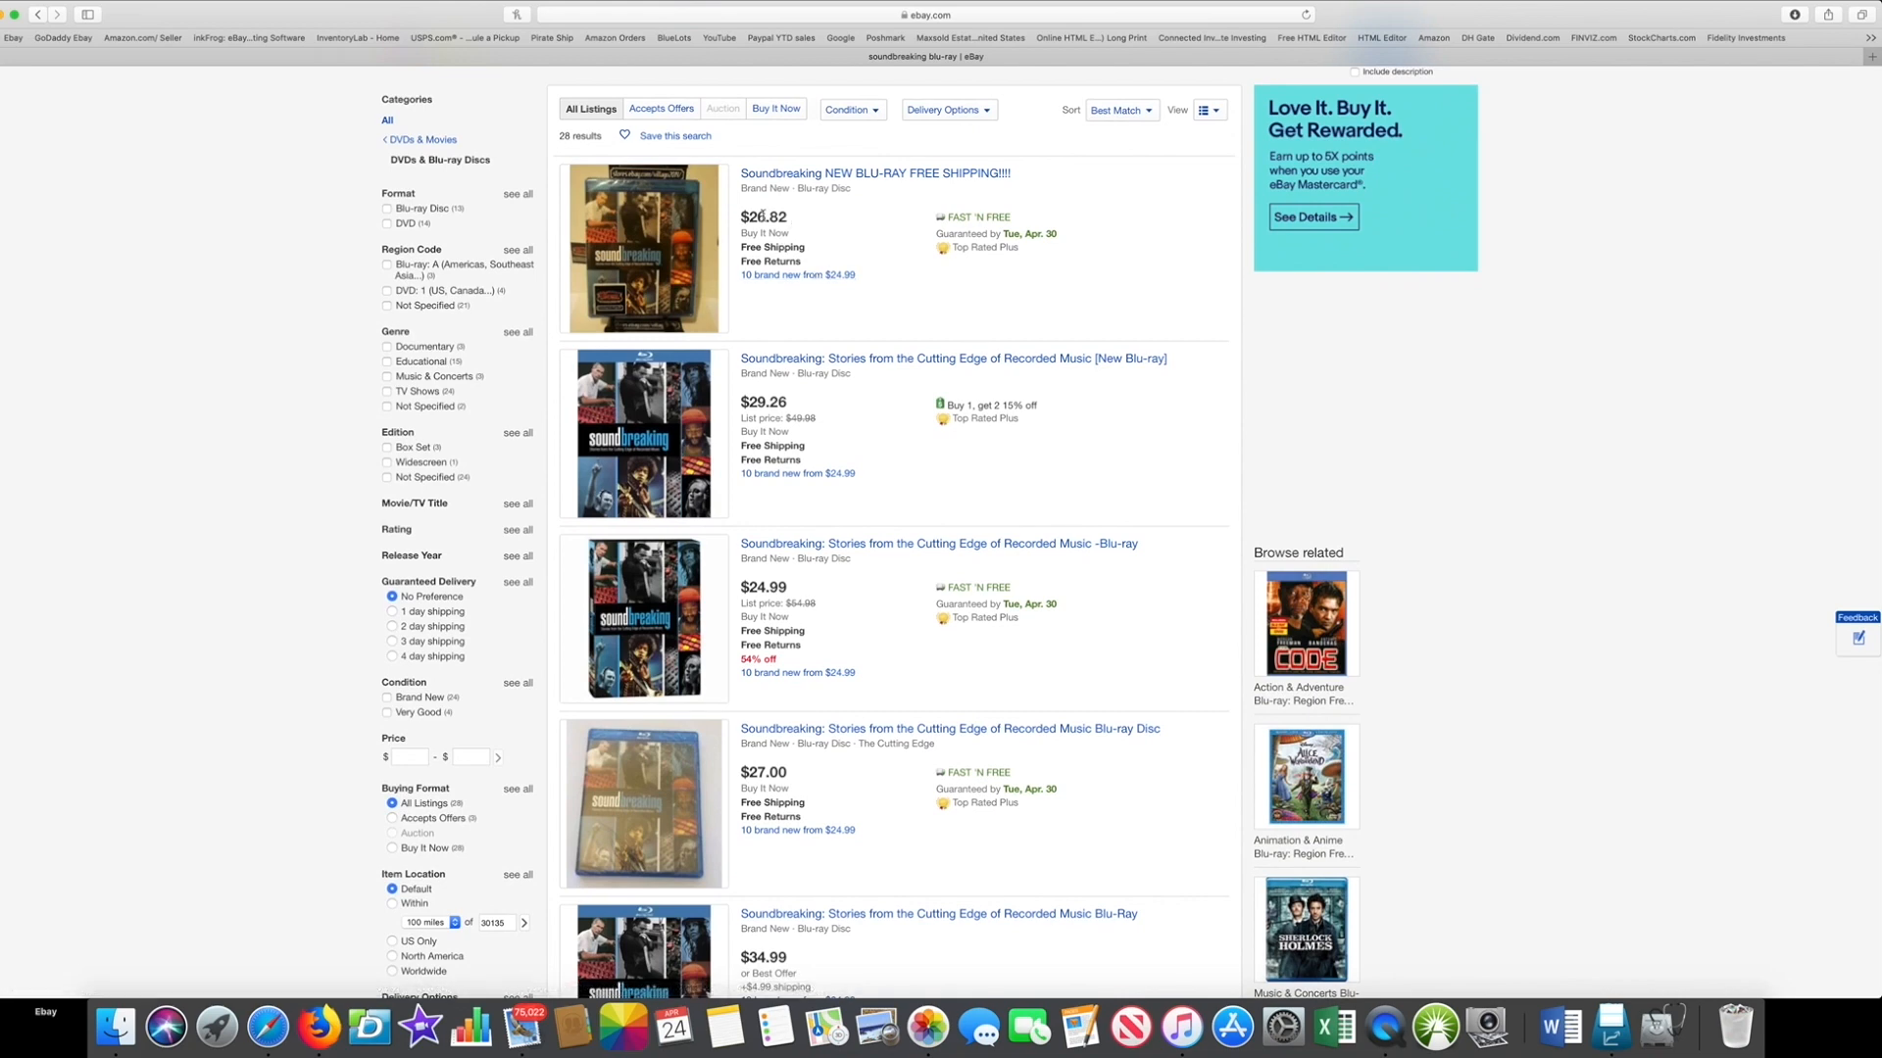
pyautogui.scroll(-5, 801, 226)
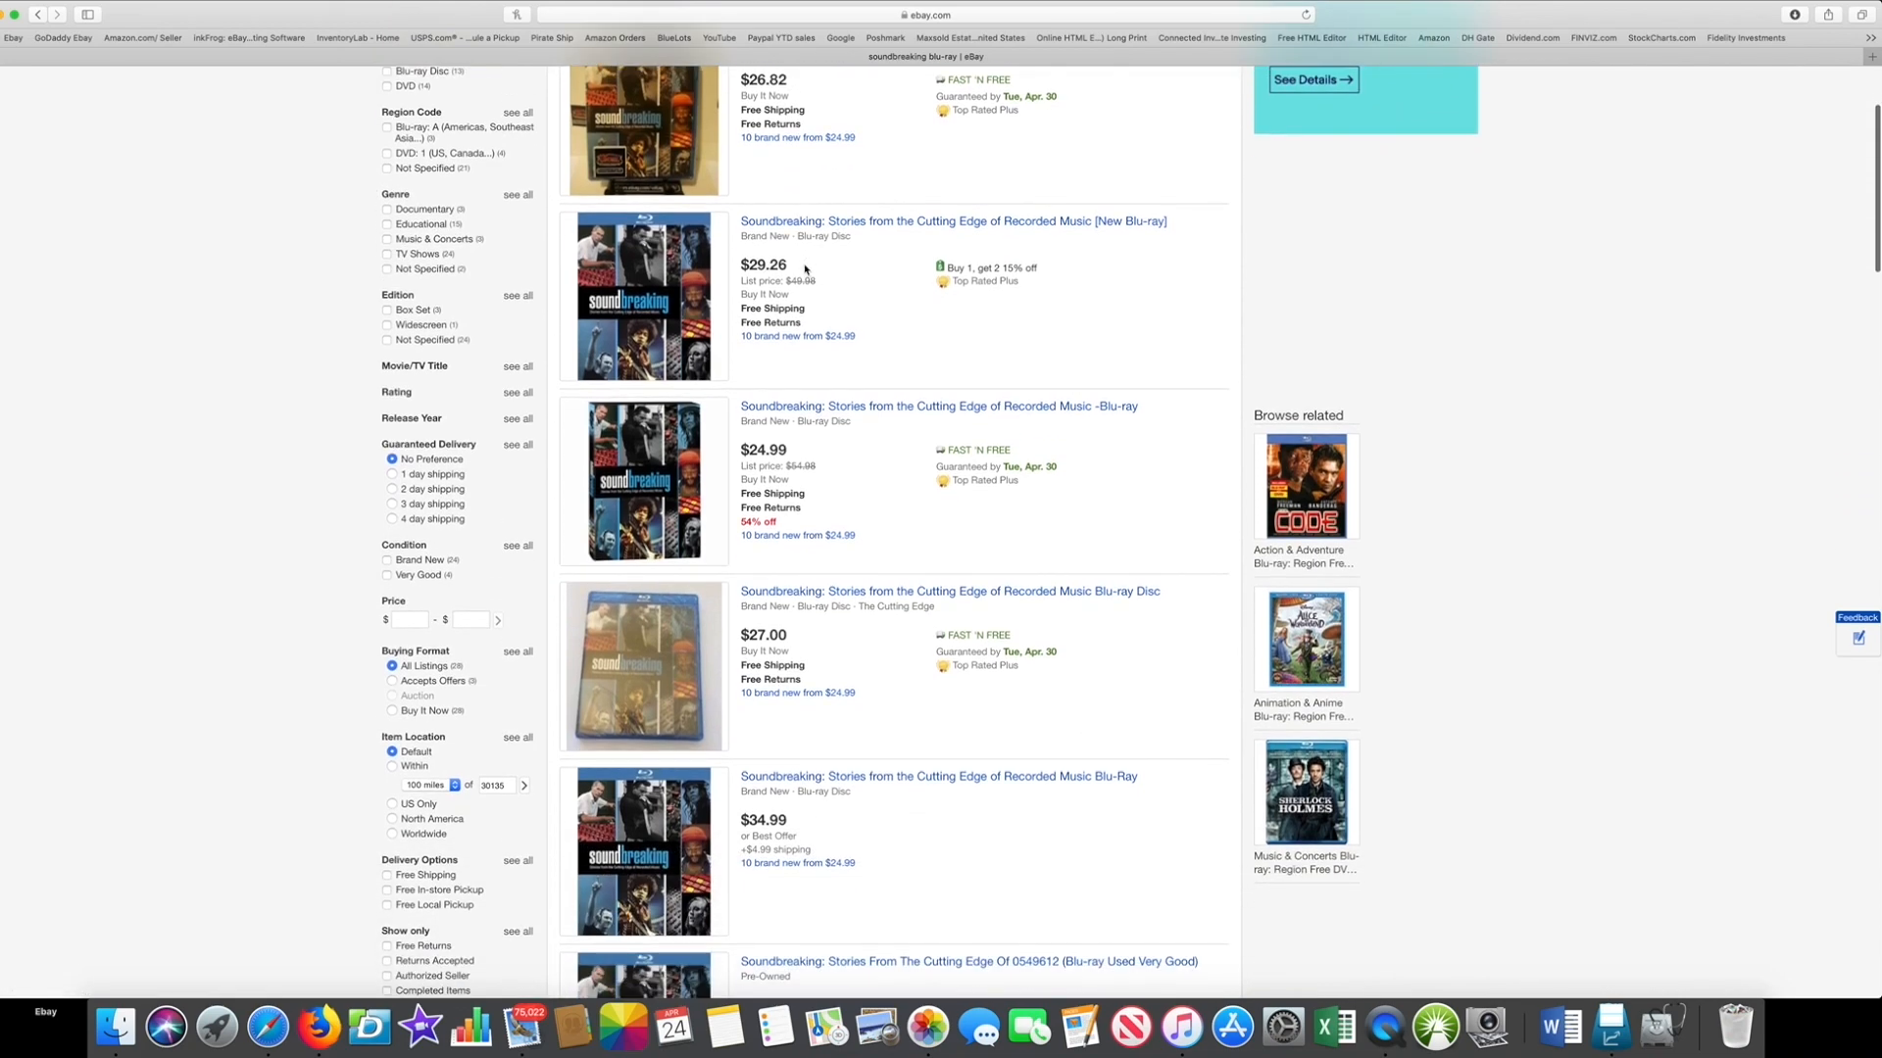
pyautogui.scroll(-5, 790, 269)
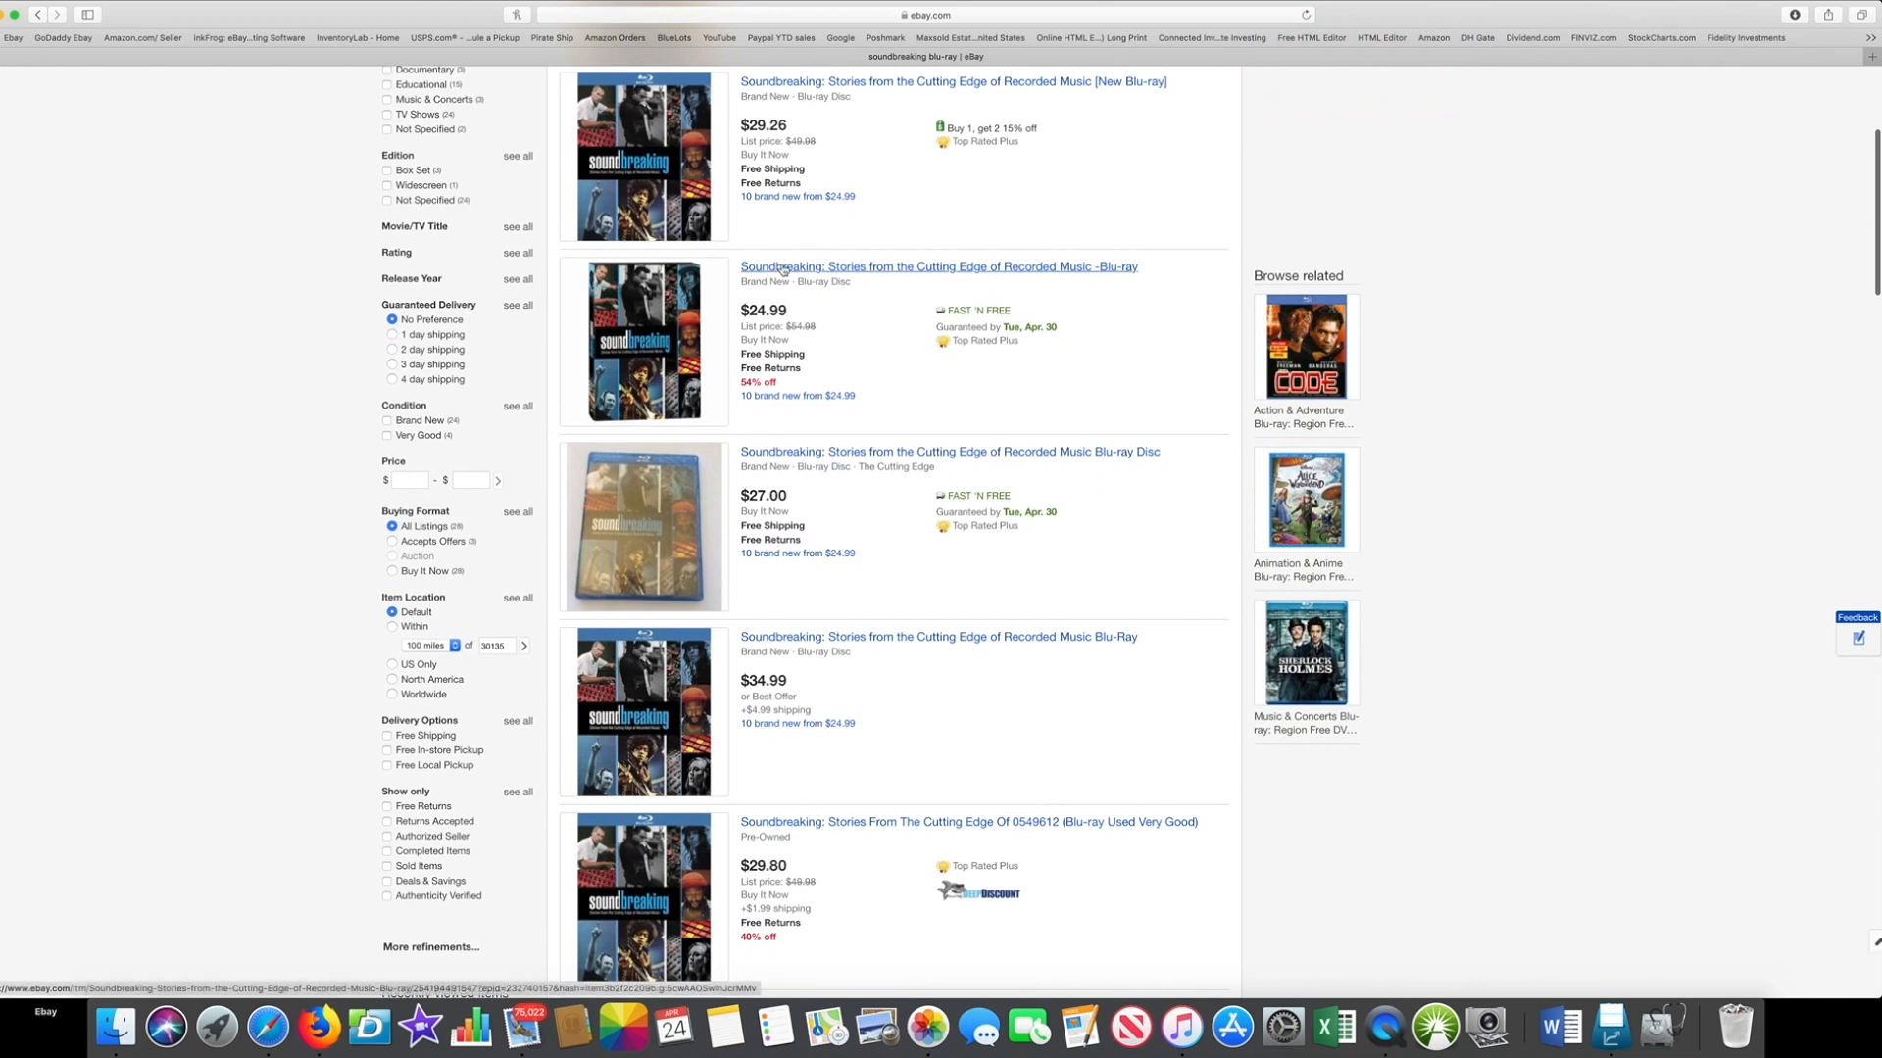
pyautogui.scroll(-2, 794, 437)
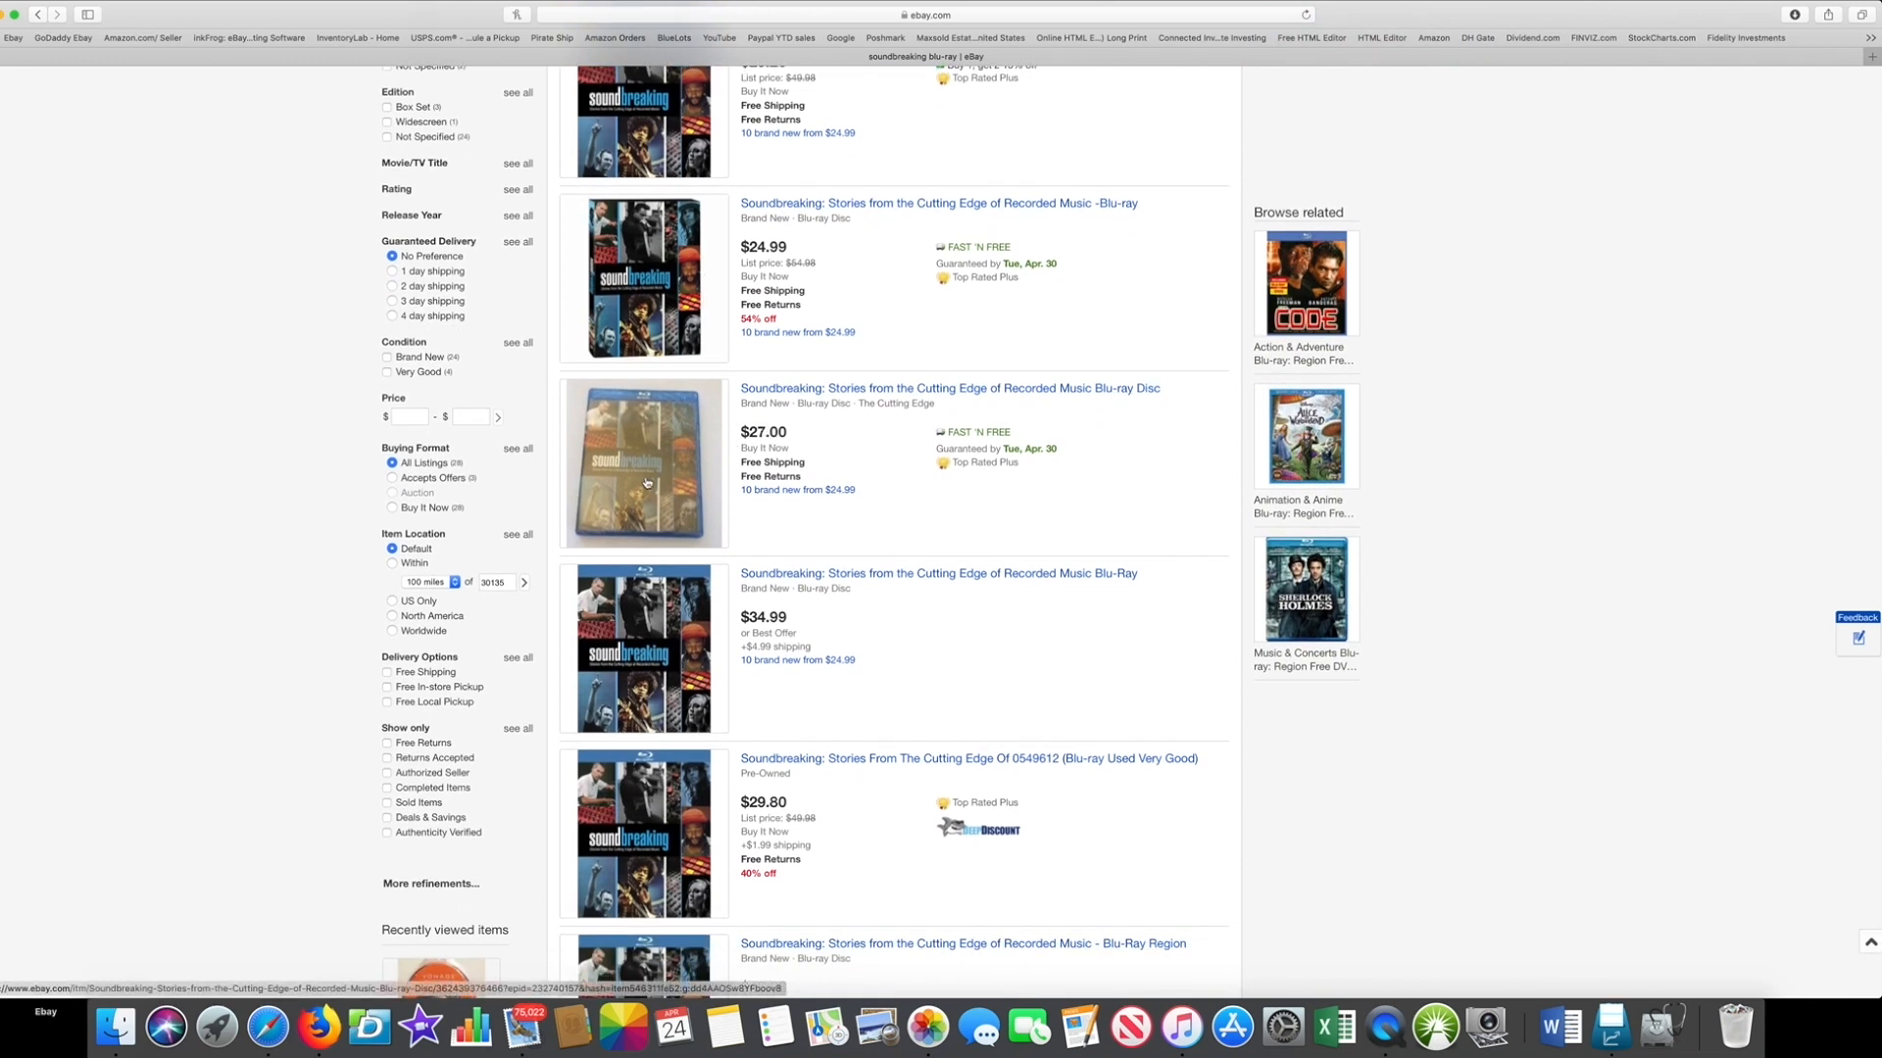
pyautogui.click(927, 1025)
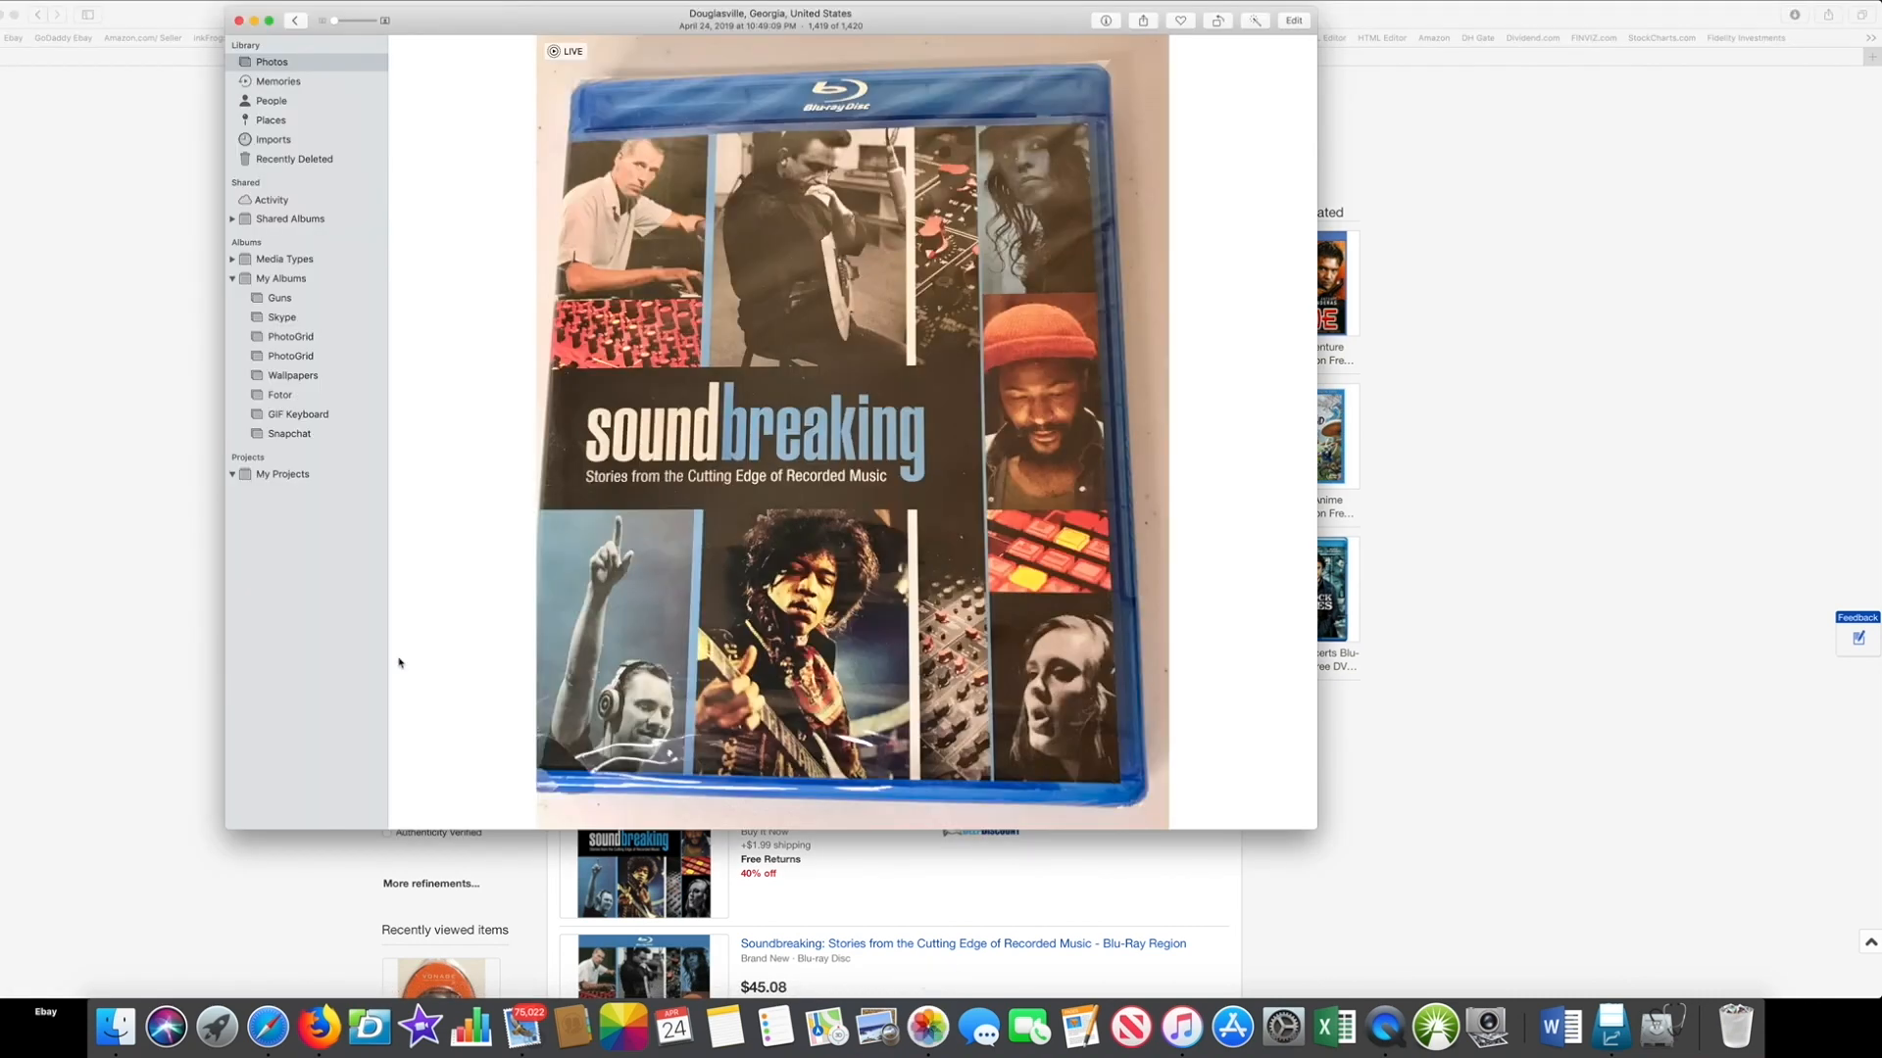
pyautogui.click(109, 567)
# Step: Examine the prices, formats and conditions of the remaining Soundbreaking listings in the search results
pyautogui.scroll(-2, 851, 626)
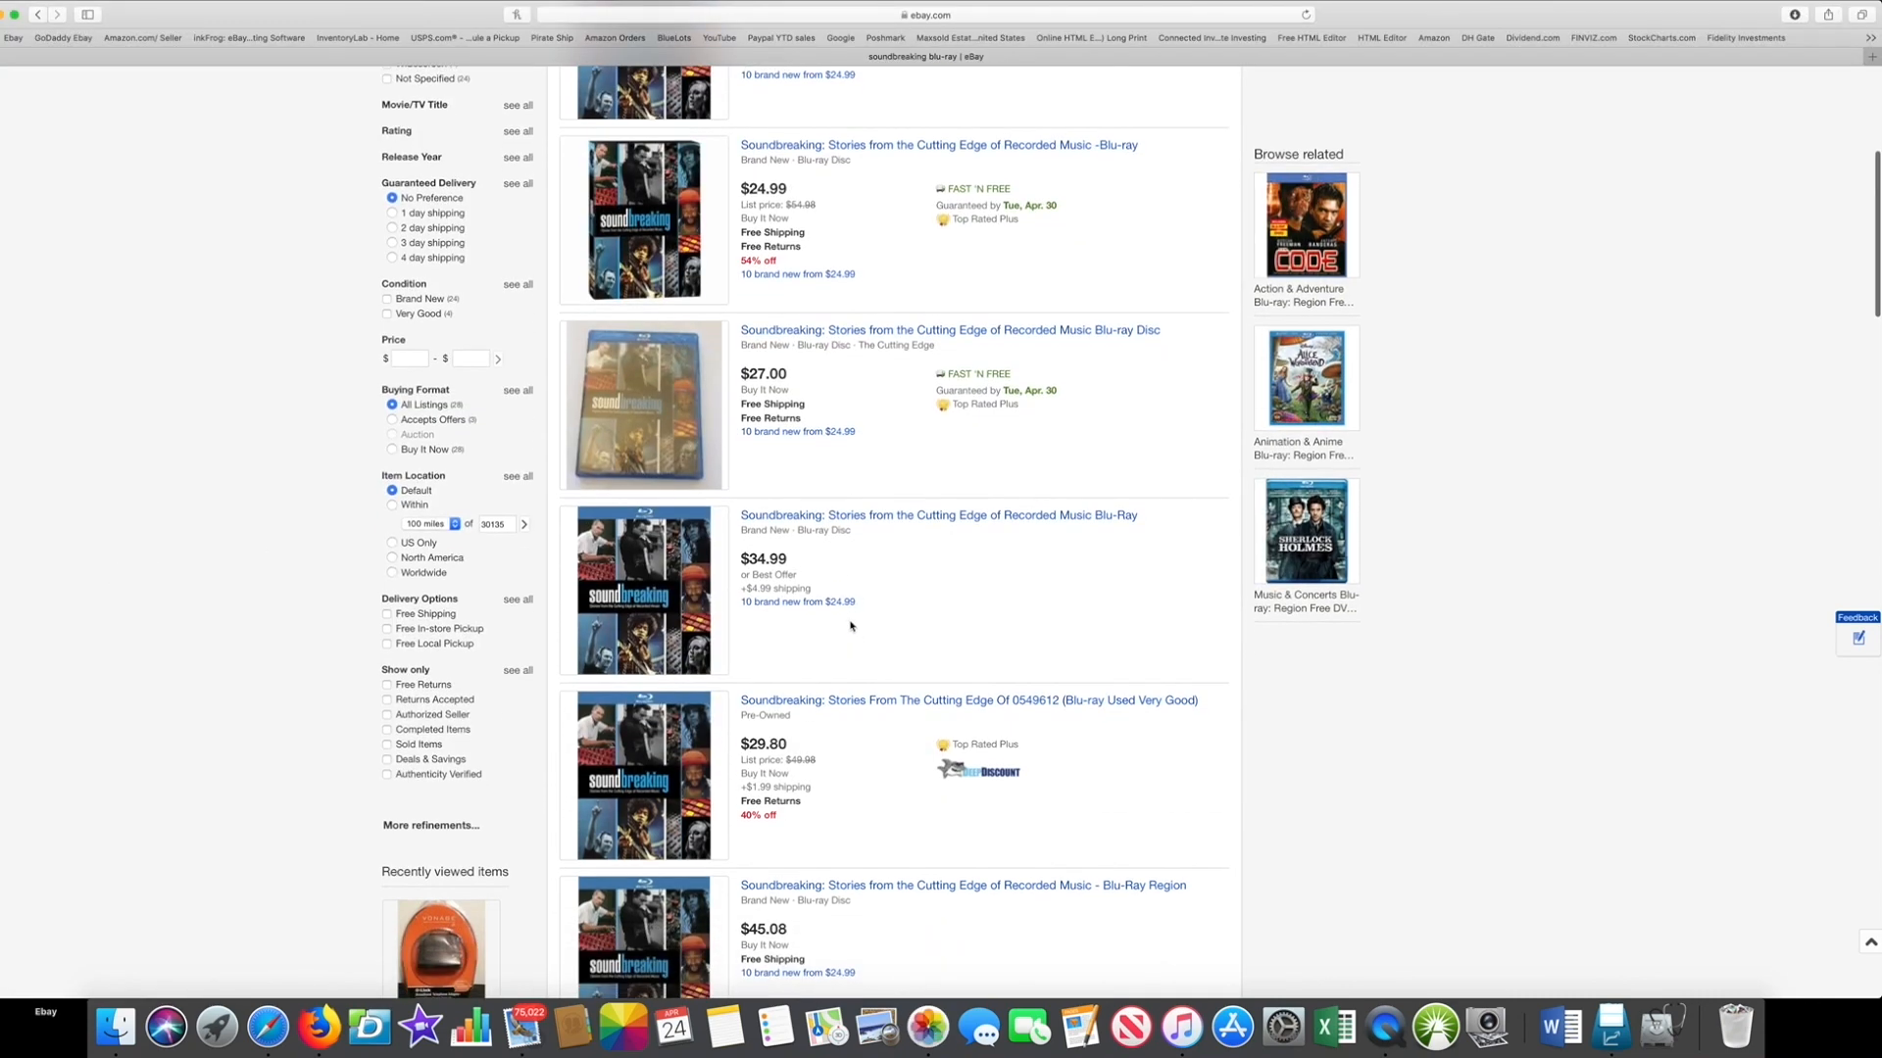
pyautogui.scroll(-5, 850, 626)
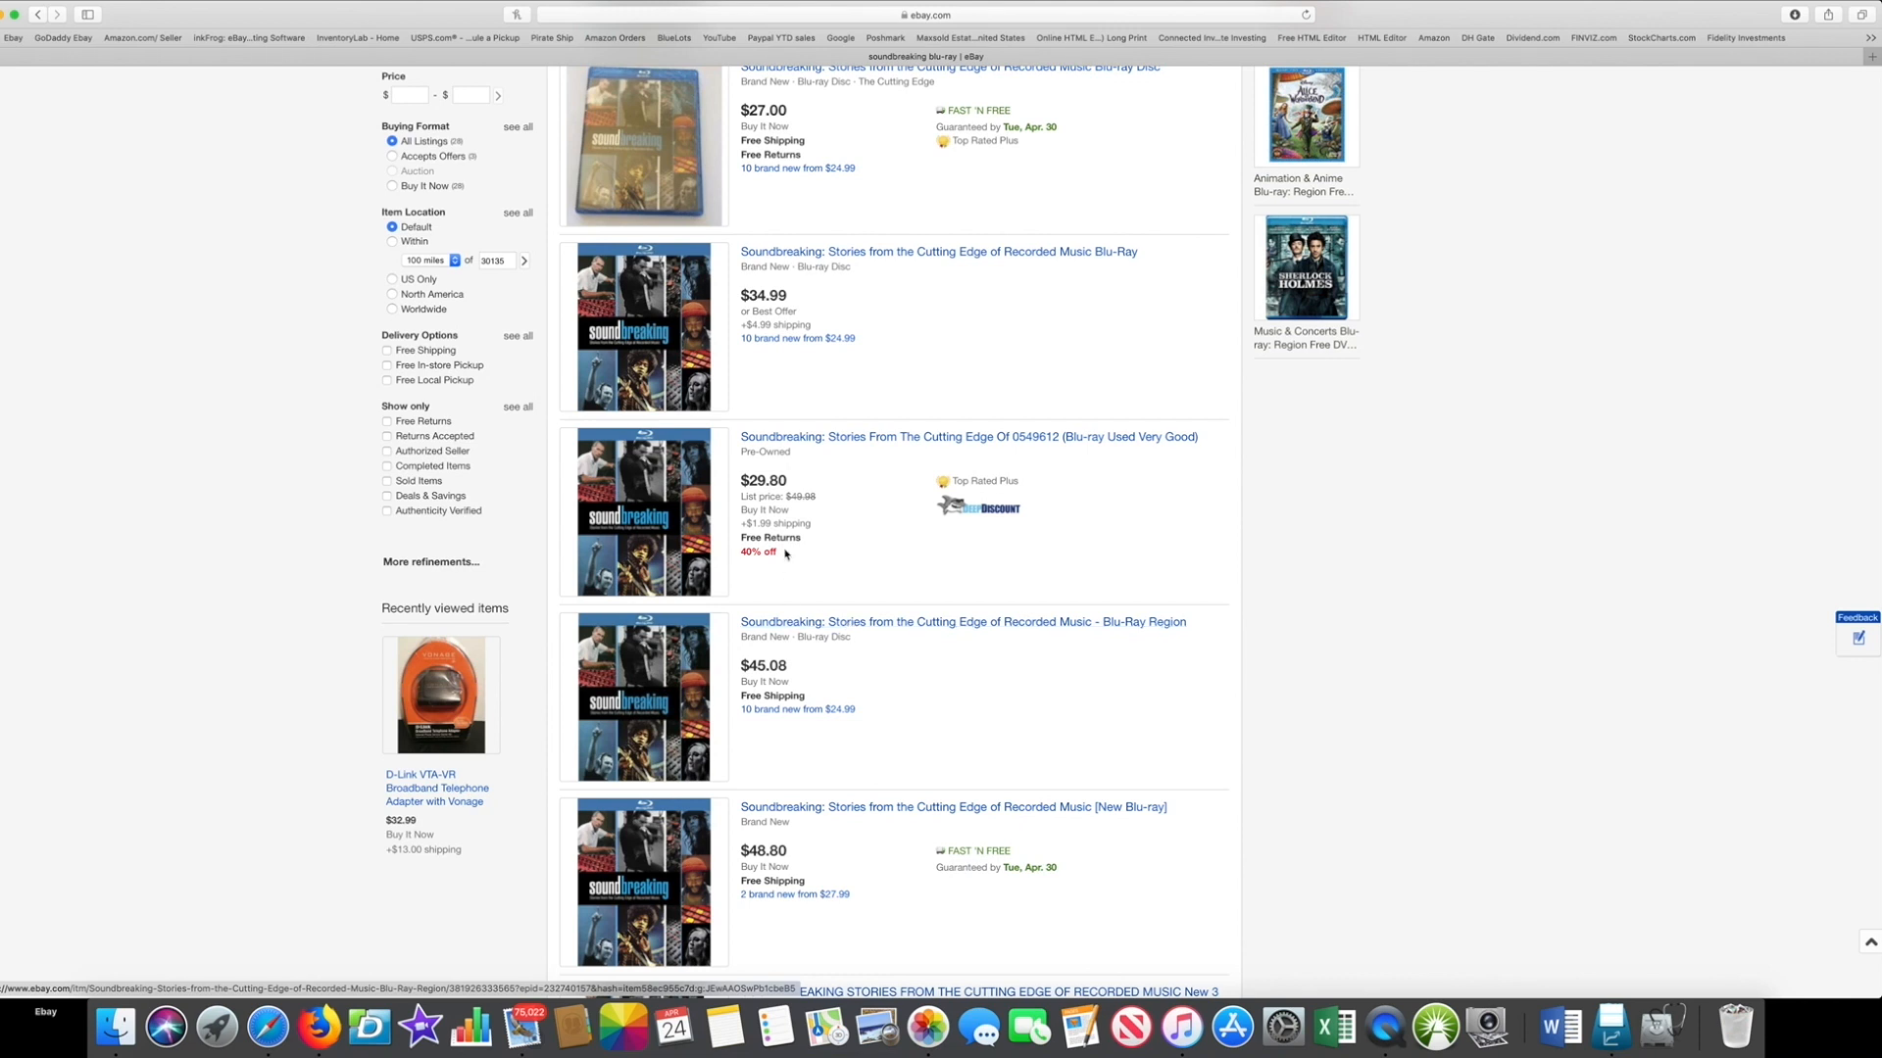
pyautogui.scroll(-2, 828, 557)
pyautogui.scroll(-1, 828, 561)
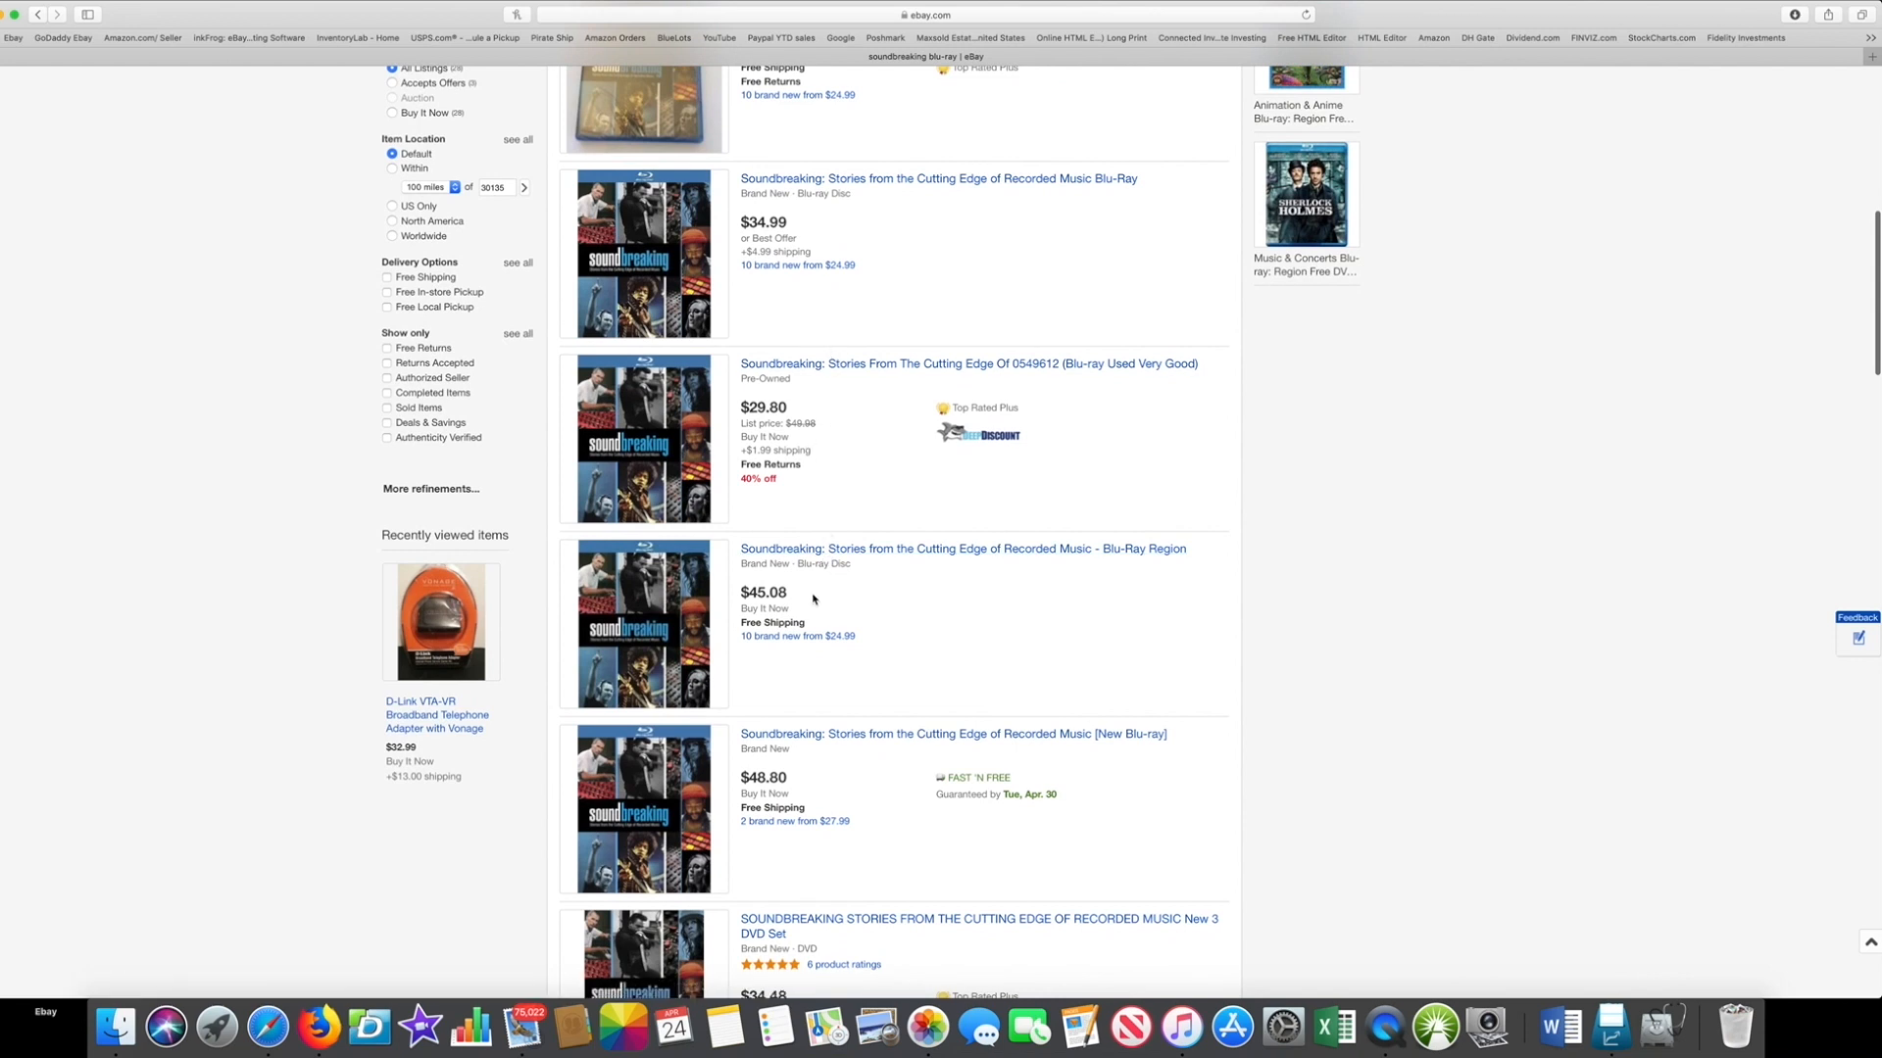
pyautogui.scroll(-5, 773, 593)
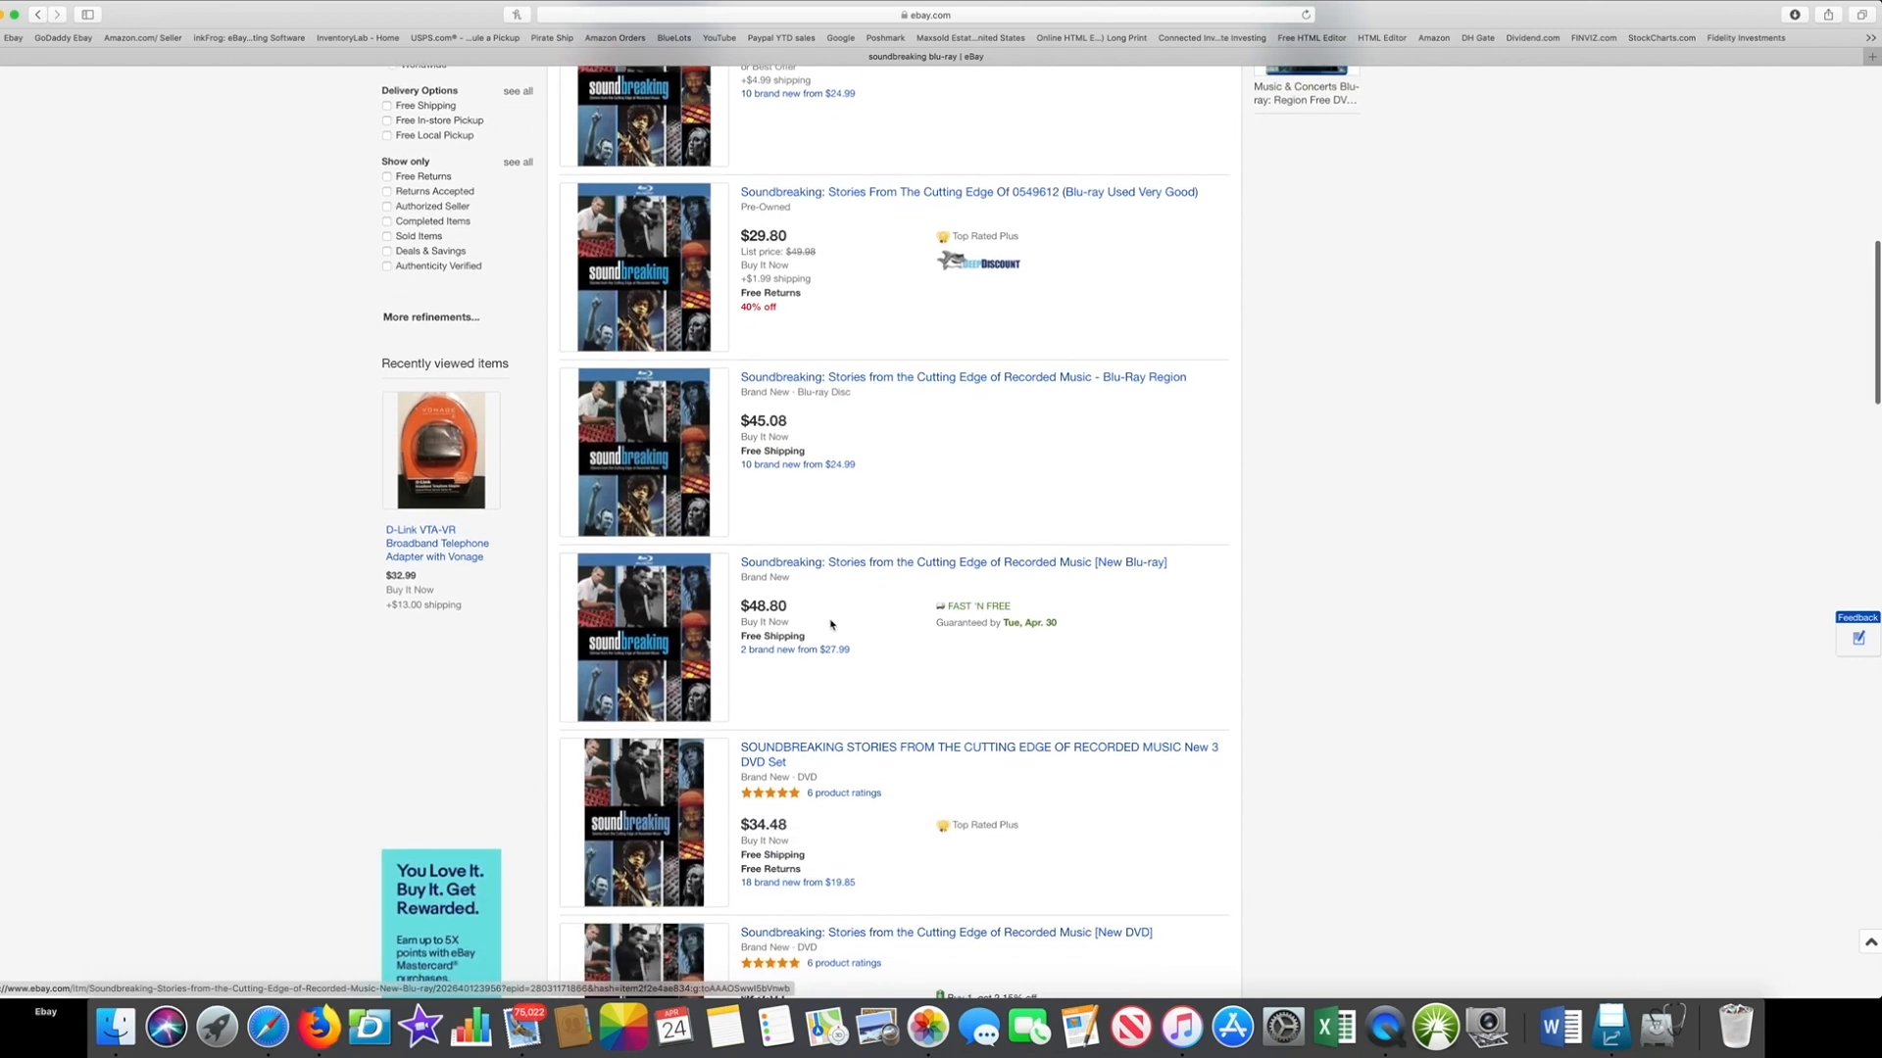
pyautogui.scroll(-7, 698, 605)
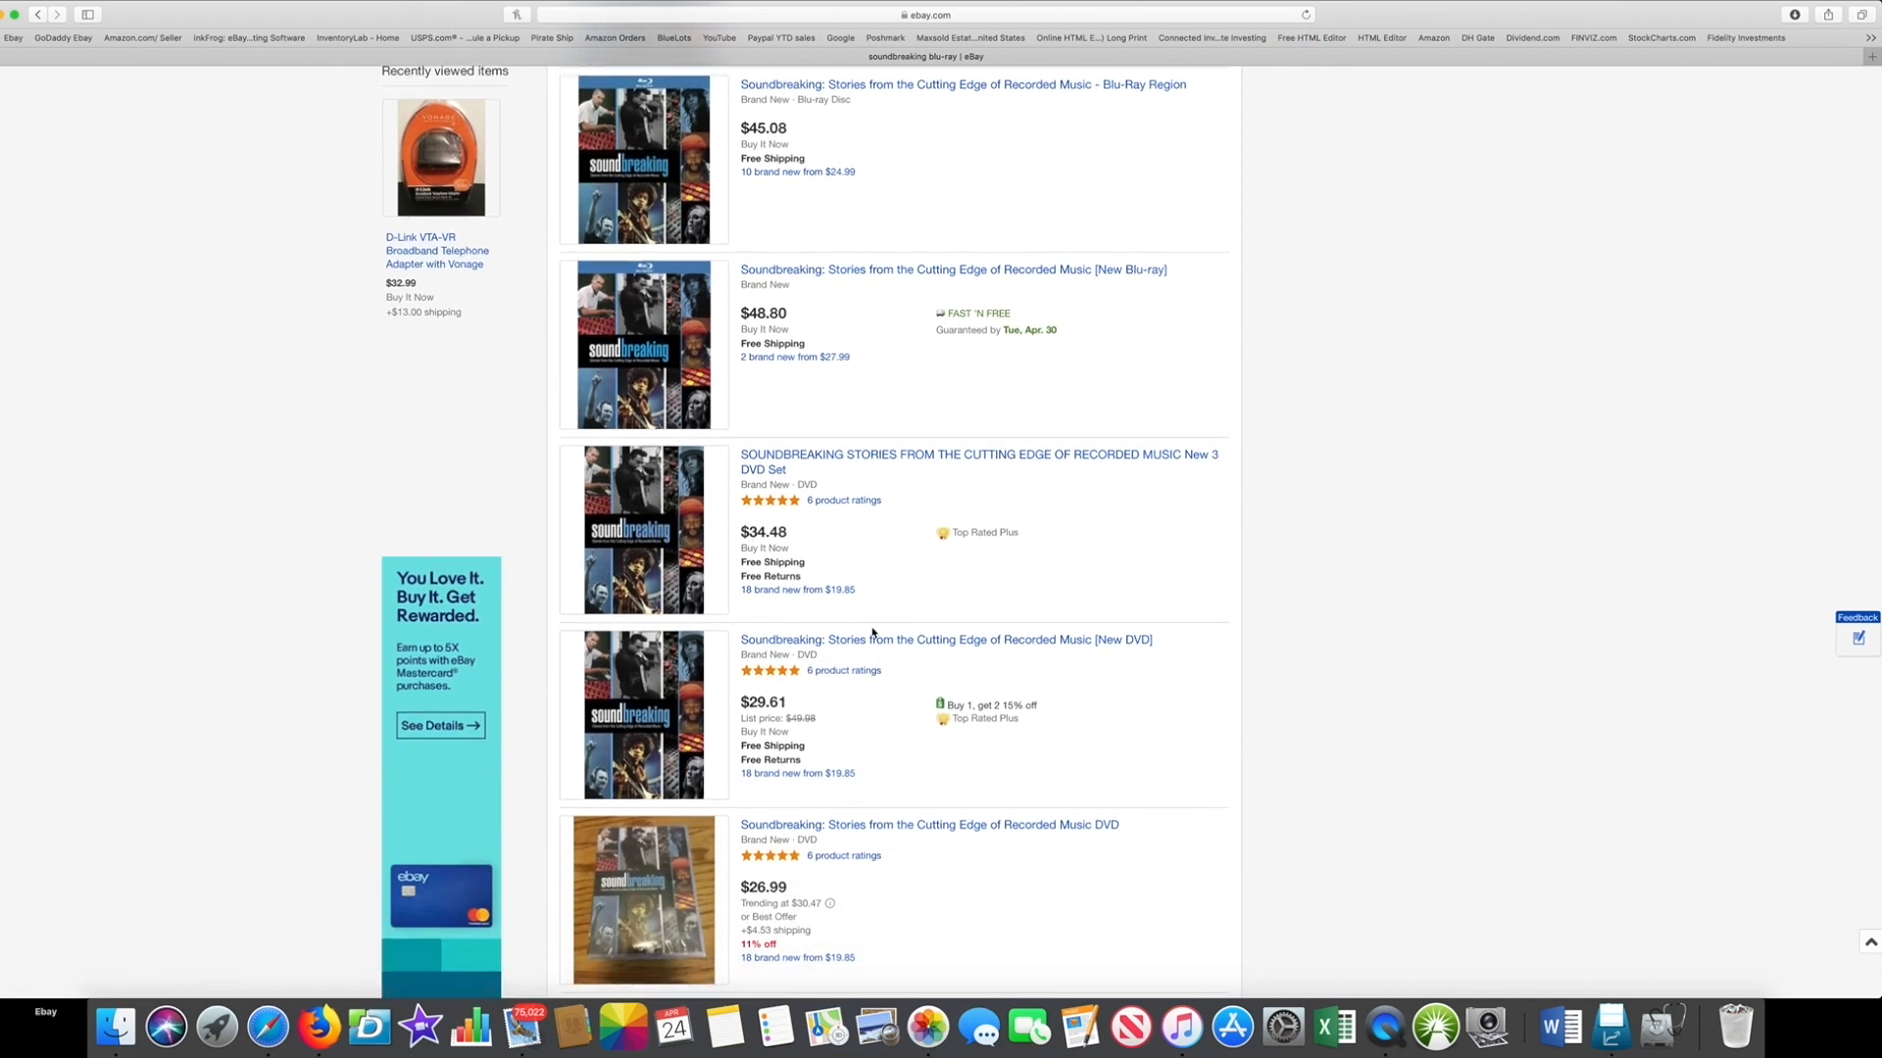
pyautogui.scroll(-6, 872, 632)
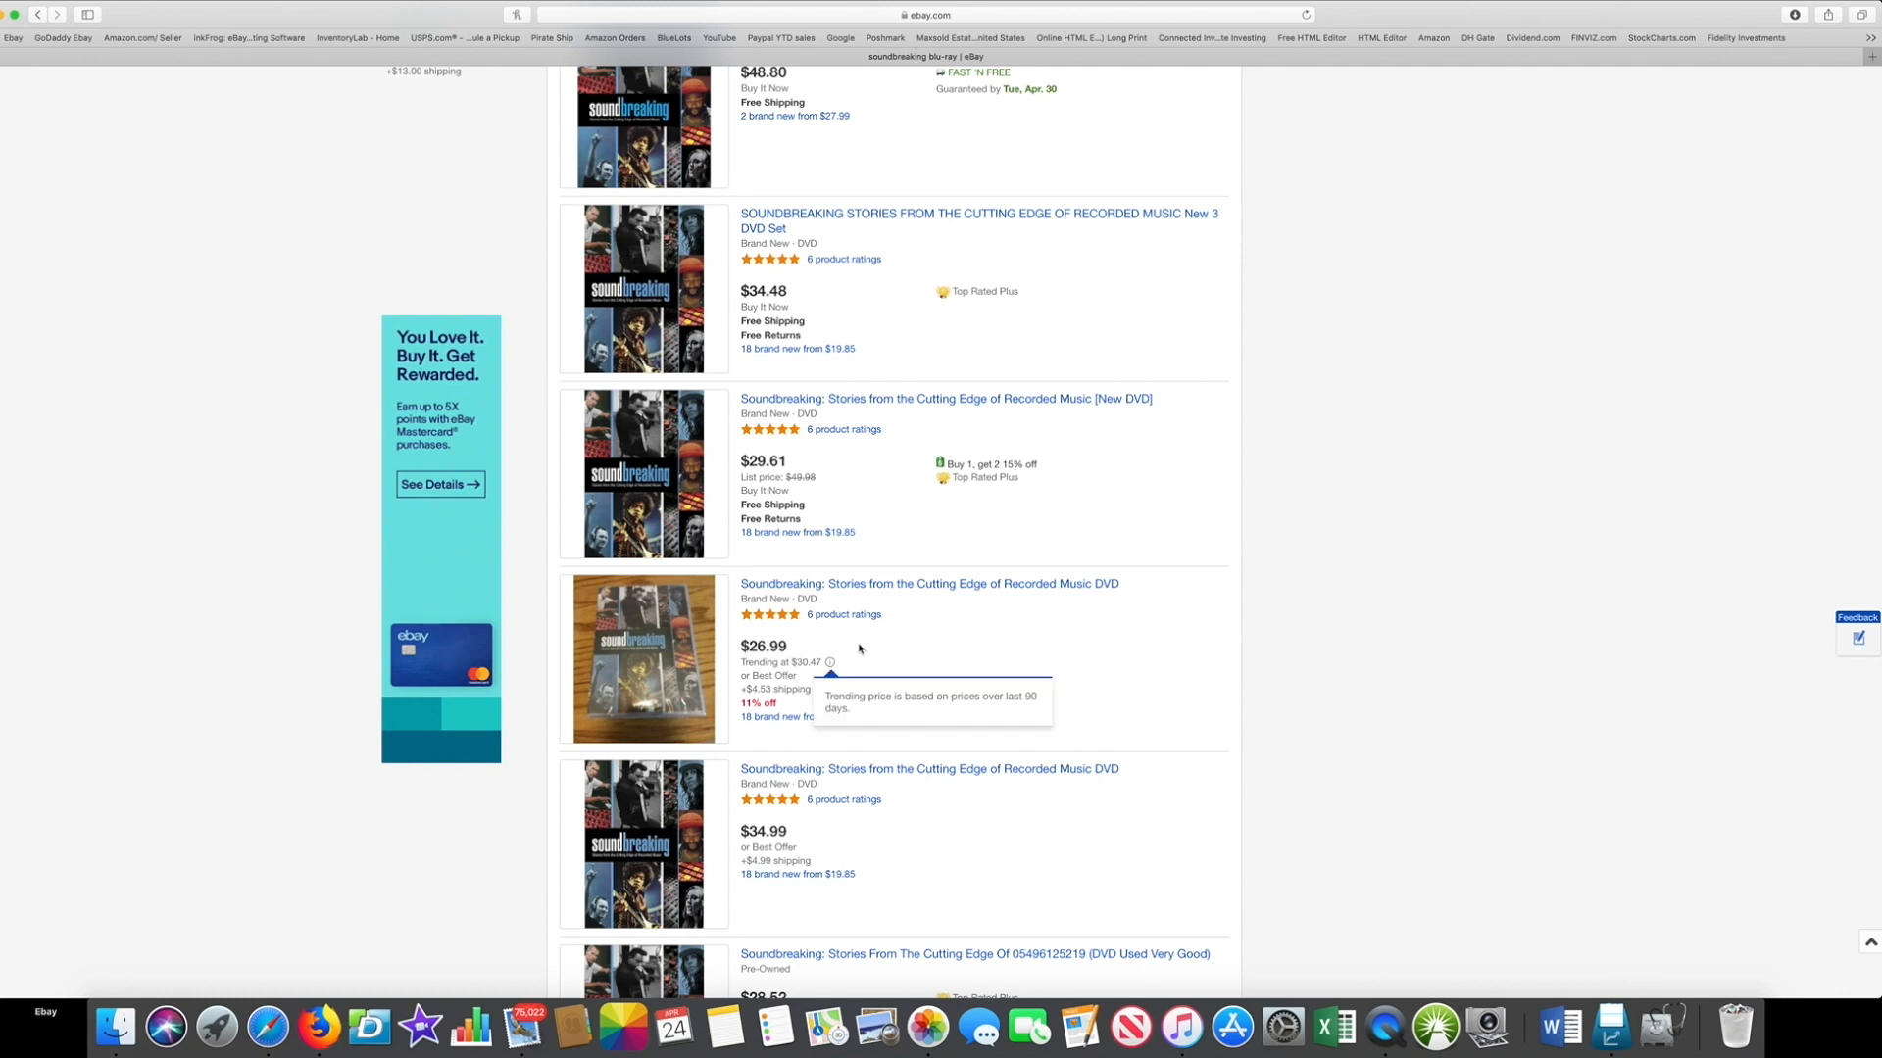
pyautogui.scroll(5, 882, 626)
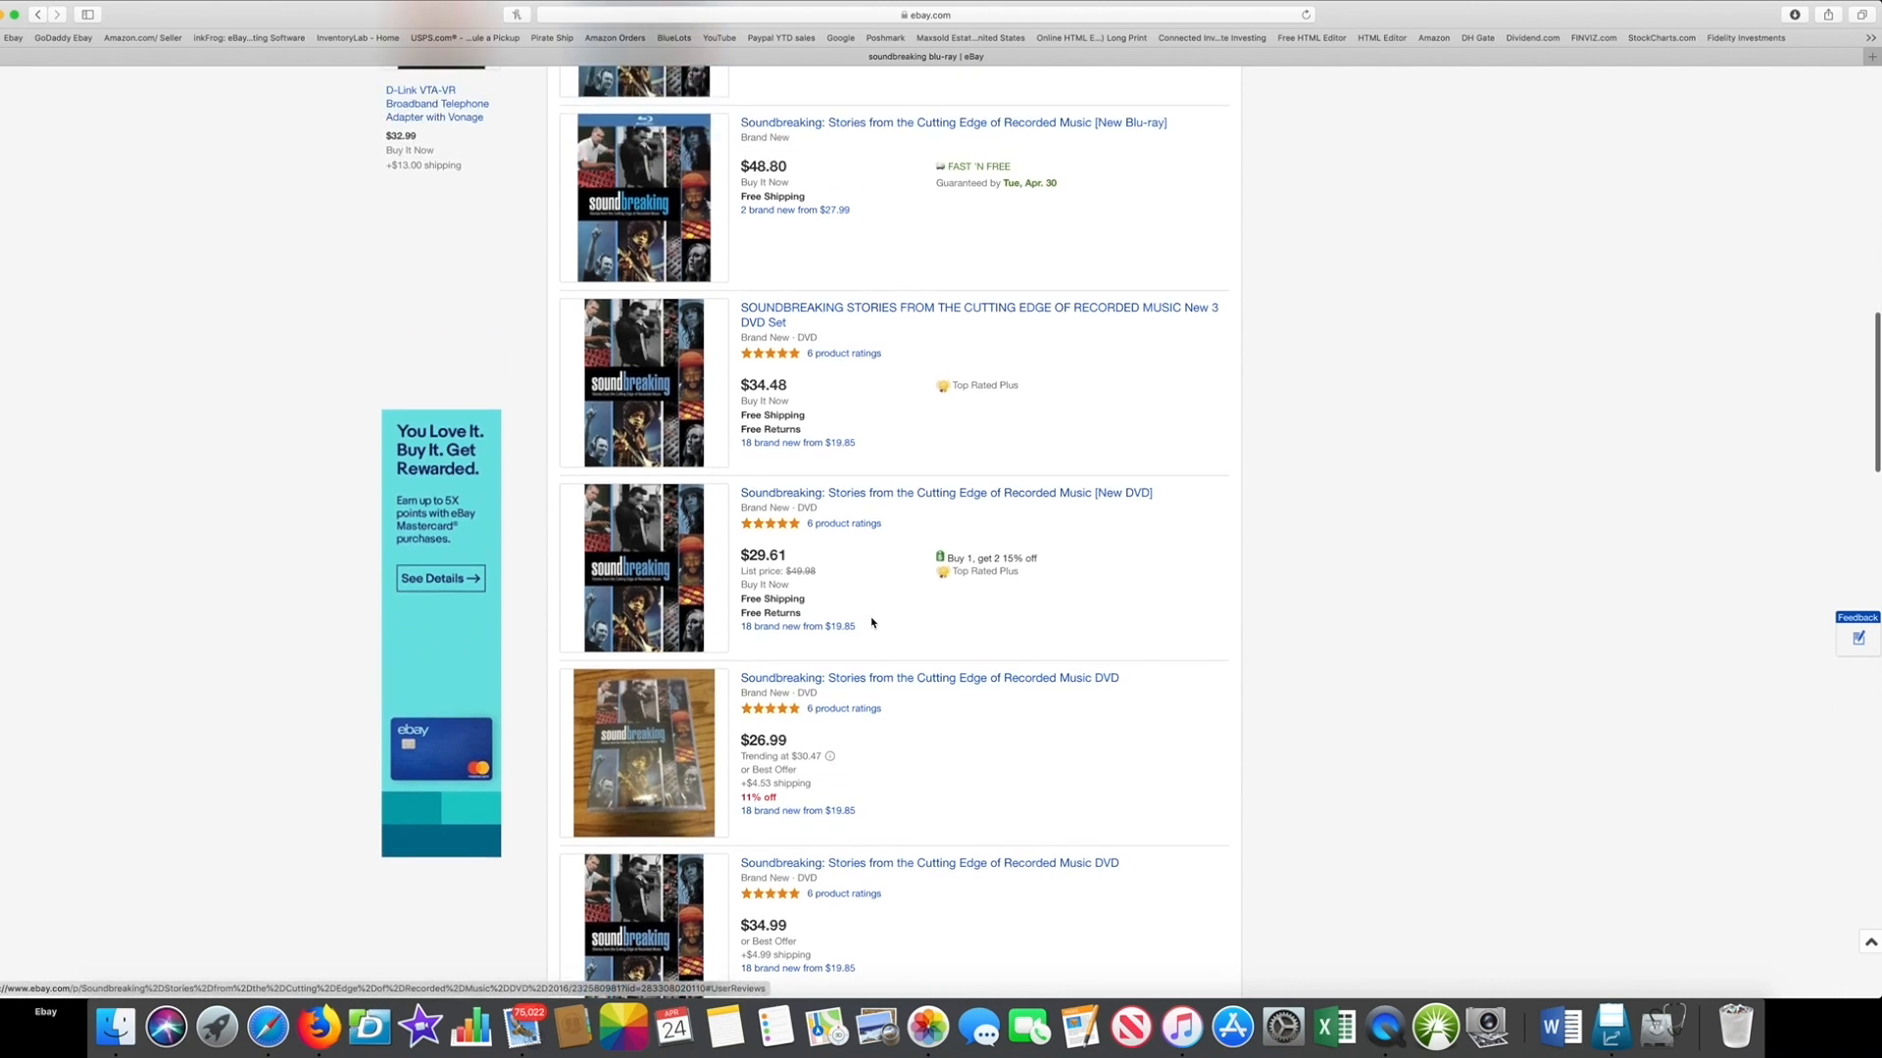
pyautogui.scroll(10, 870, 623)
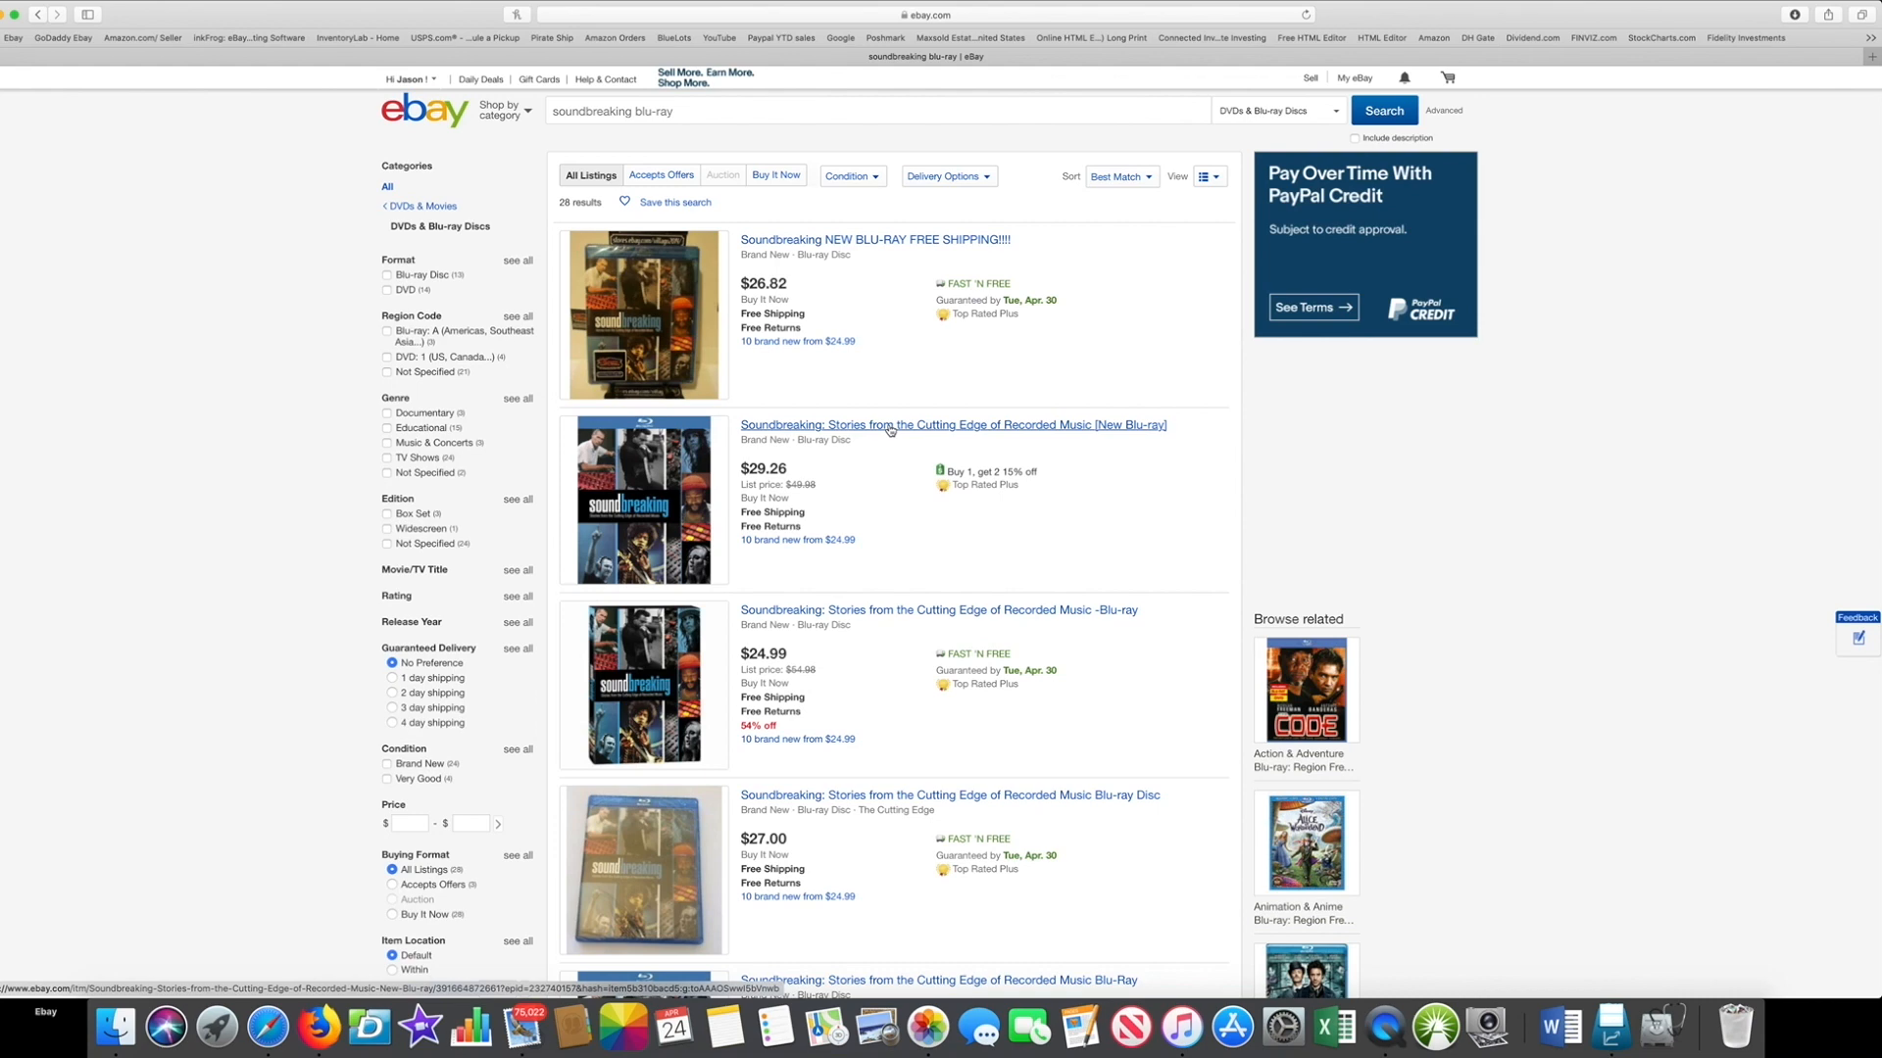
# Step: Open the listing "Soundbreaking: Stories from the Cutting Edge of Recorded Music [New Blu-ray]" priced $29.26 and highlight the seller's full item description
pyautogui.click(890, 429)
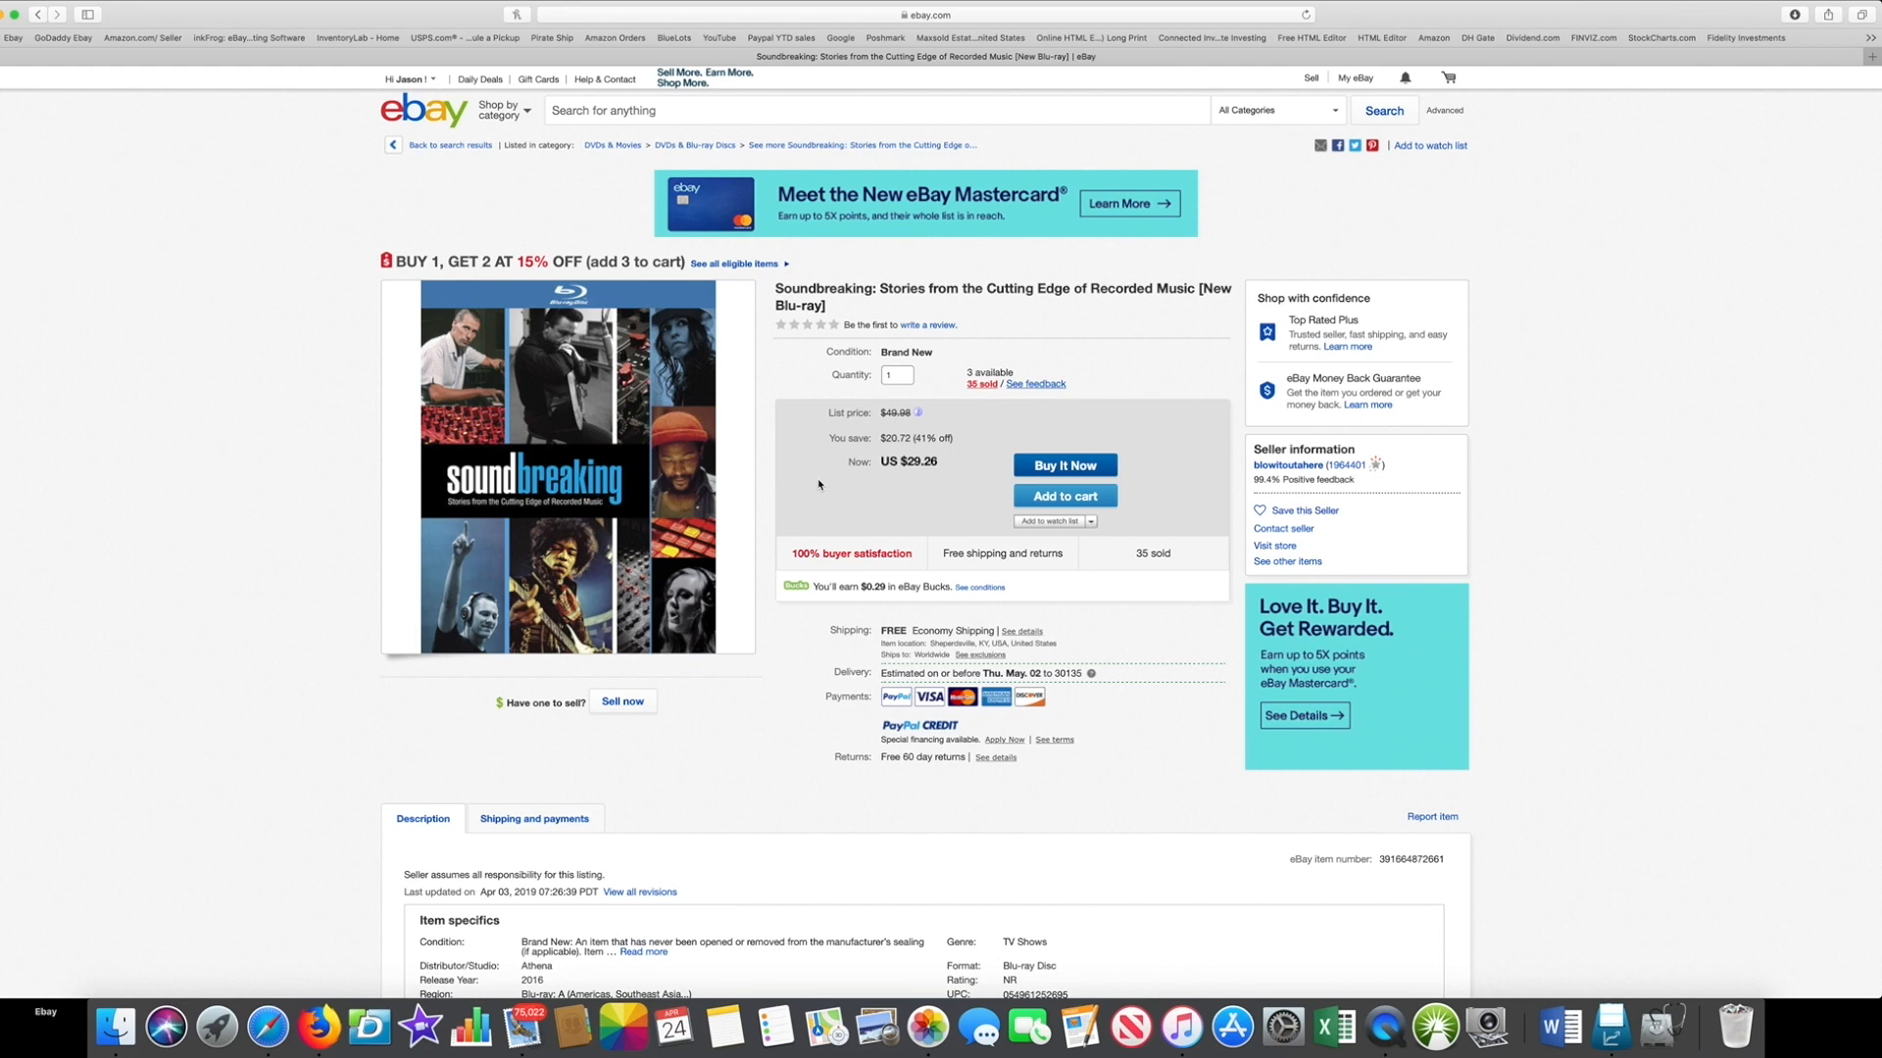
pyautogui.scroll(-5, 819, 483)
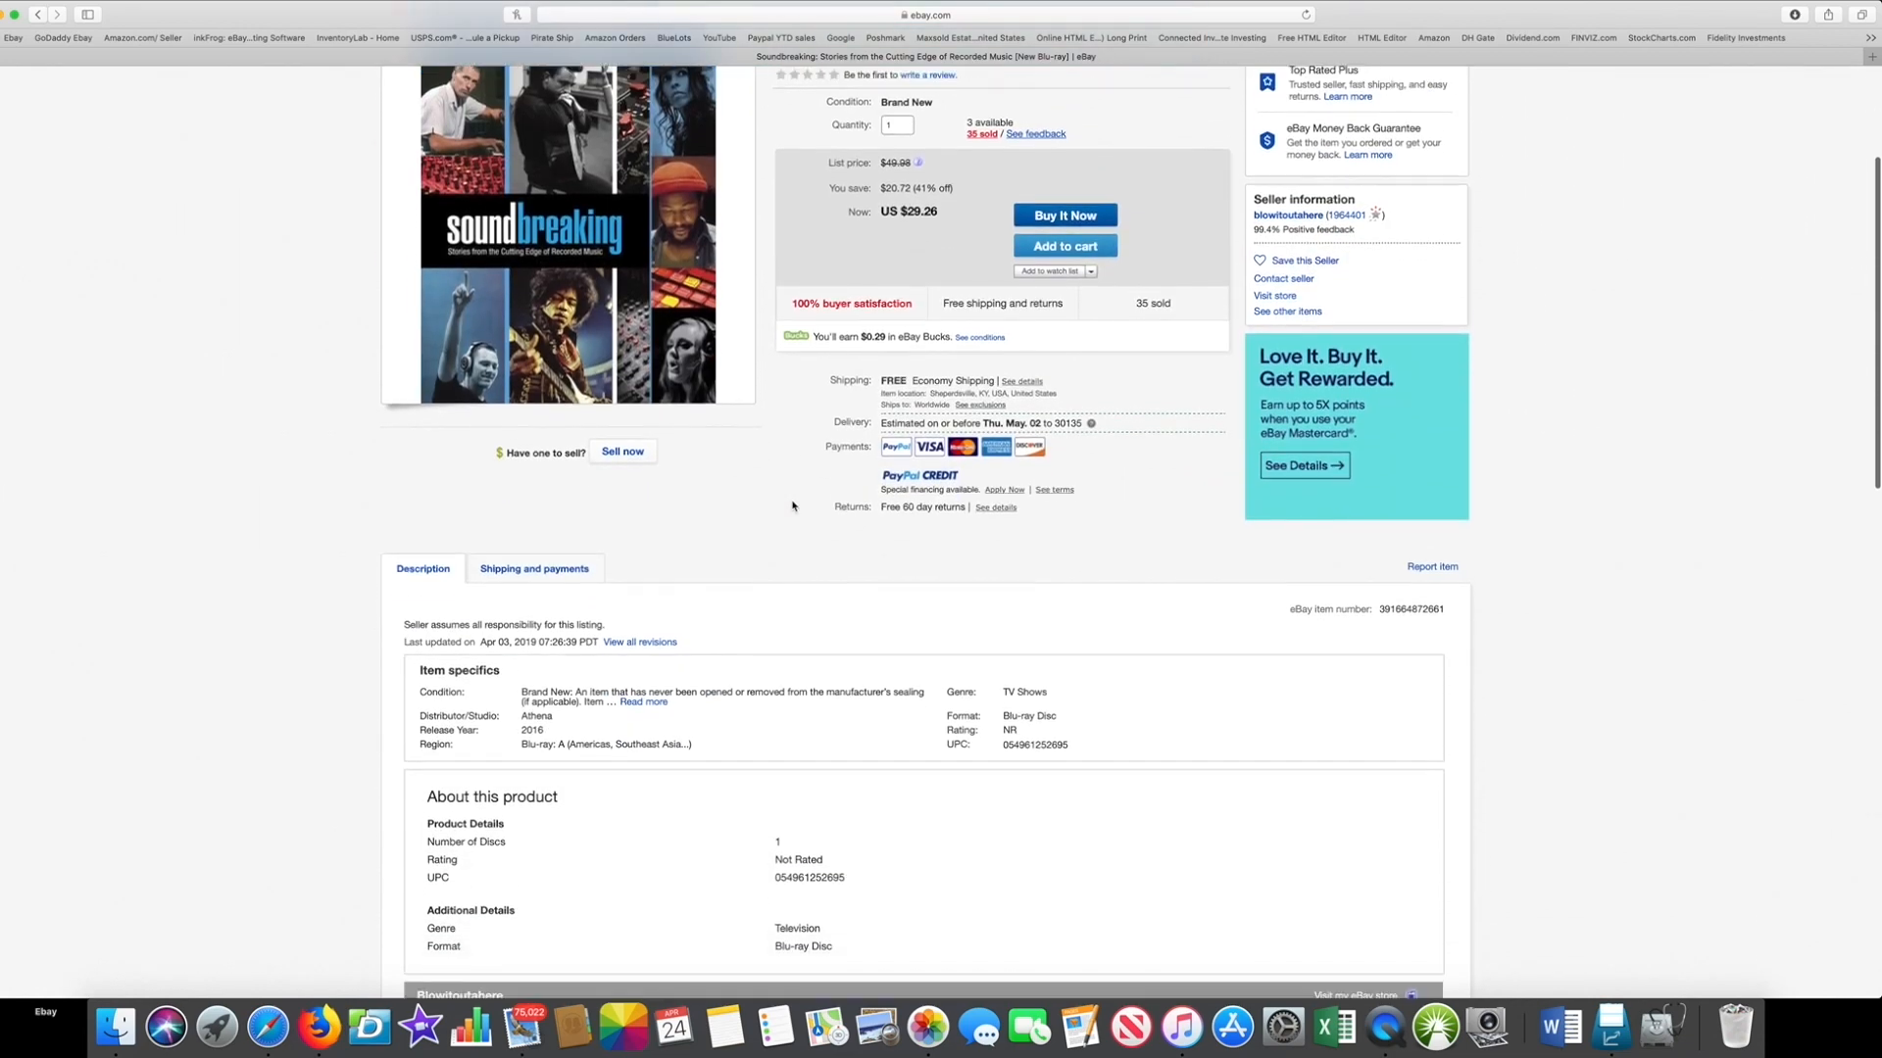
pyautogui.scroll(-8, 793, 505)
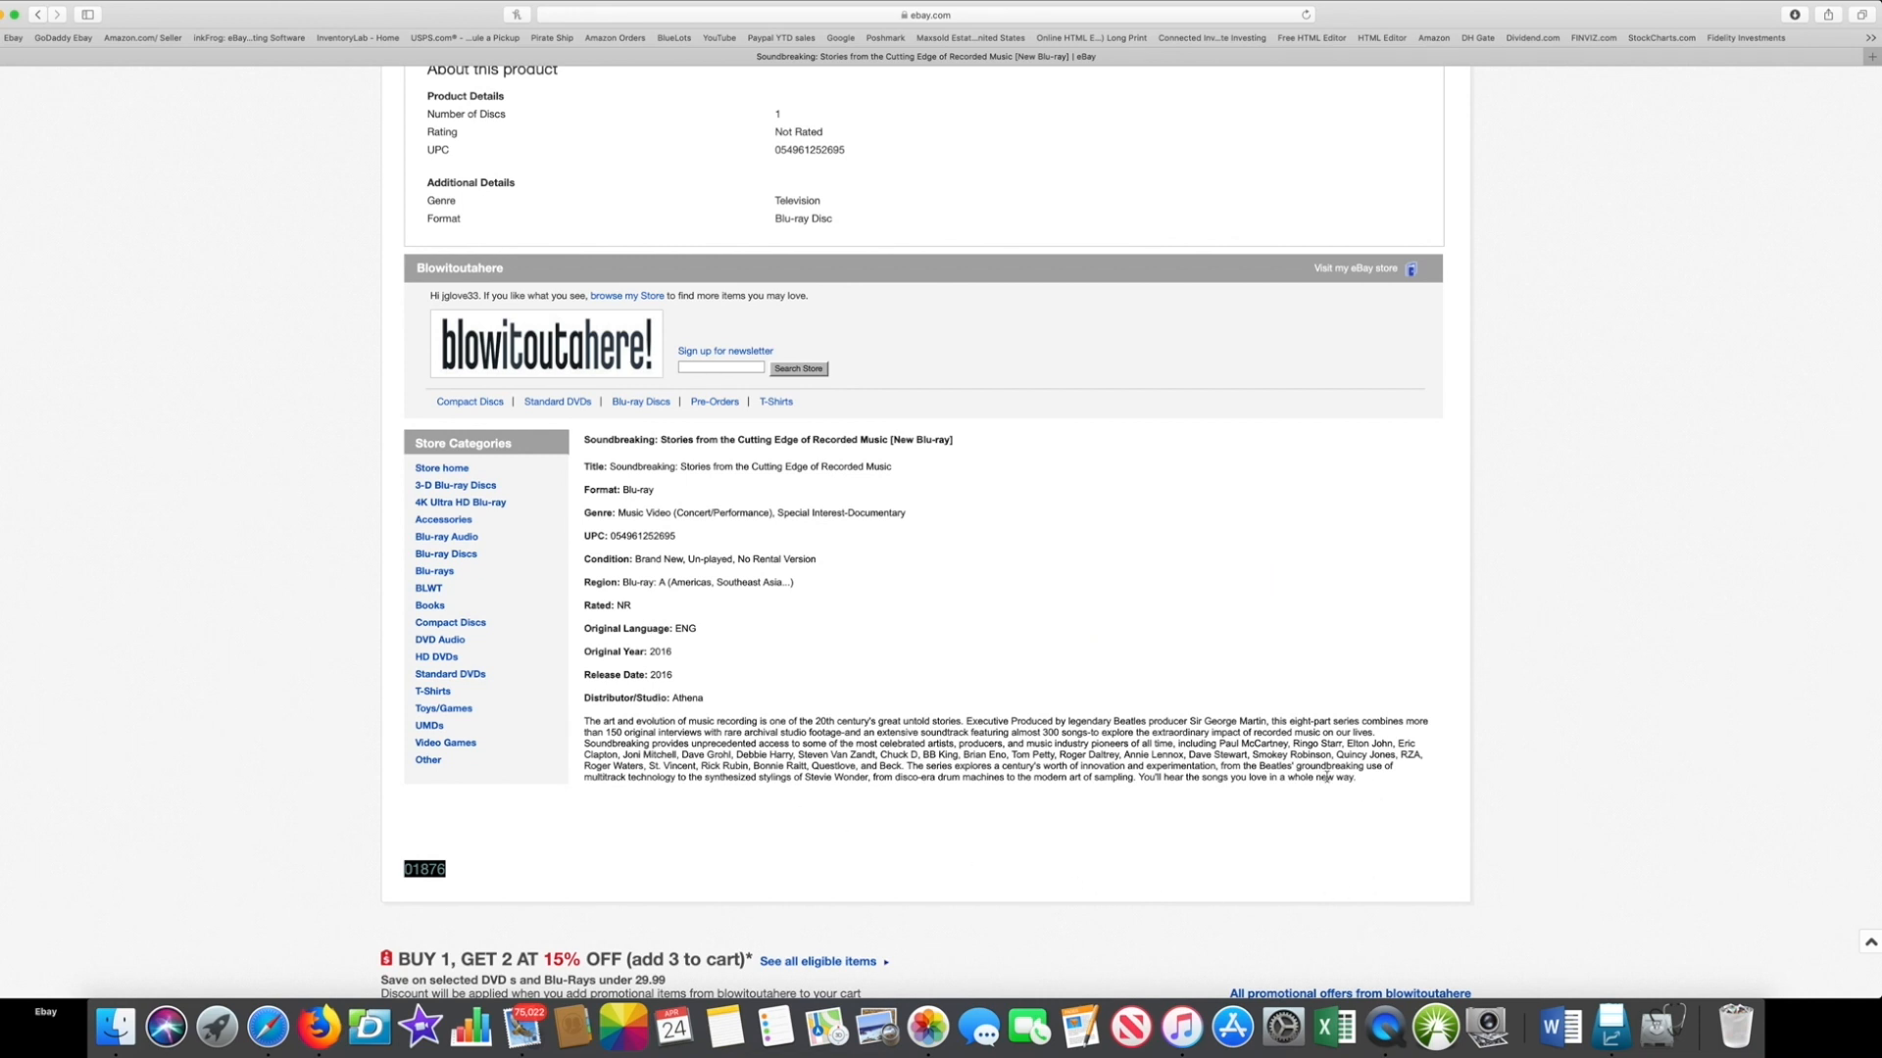
pyautogui.moveTo(1362, 784); pyautogui.dragTo(580, 435)
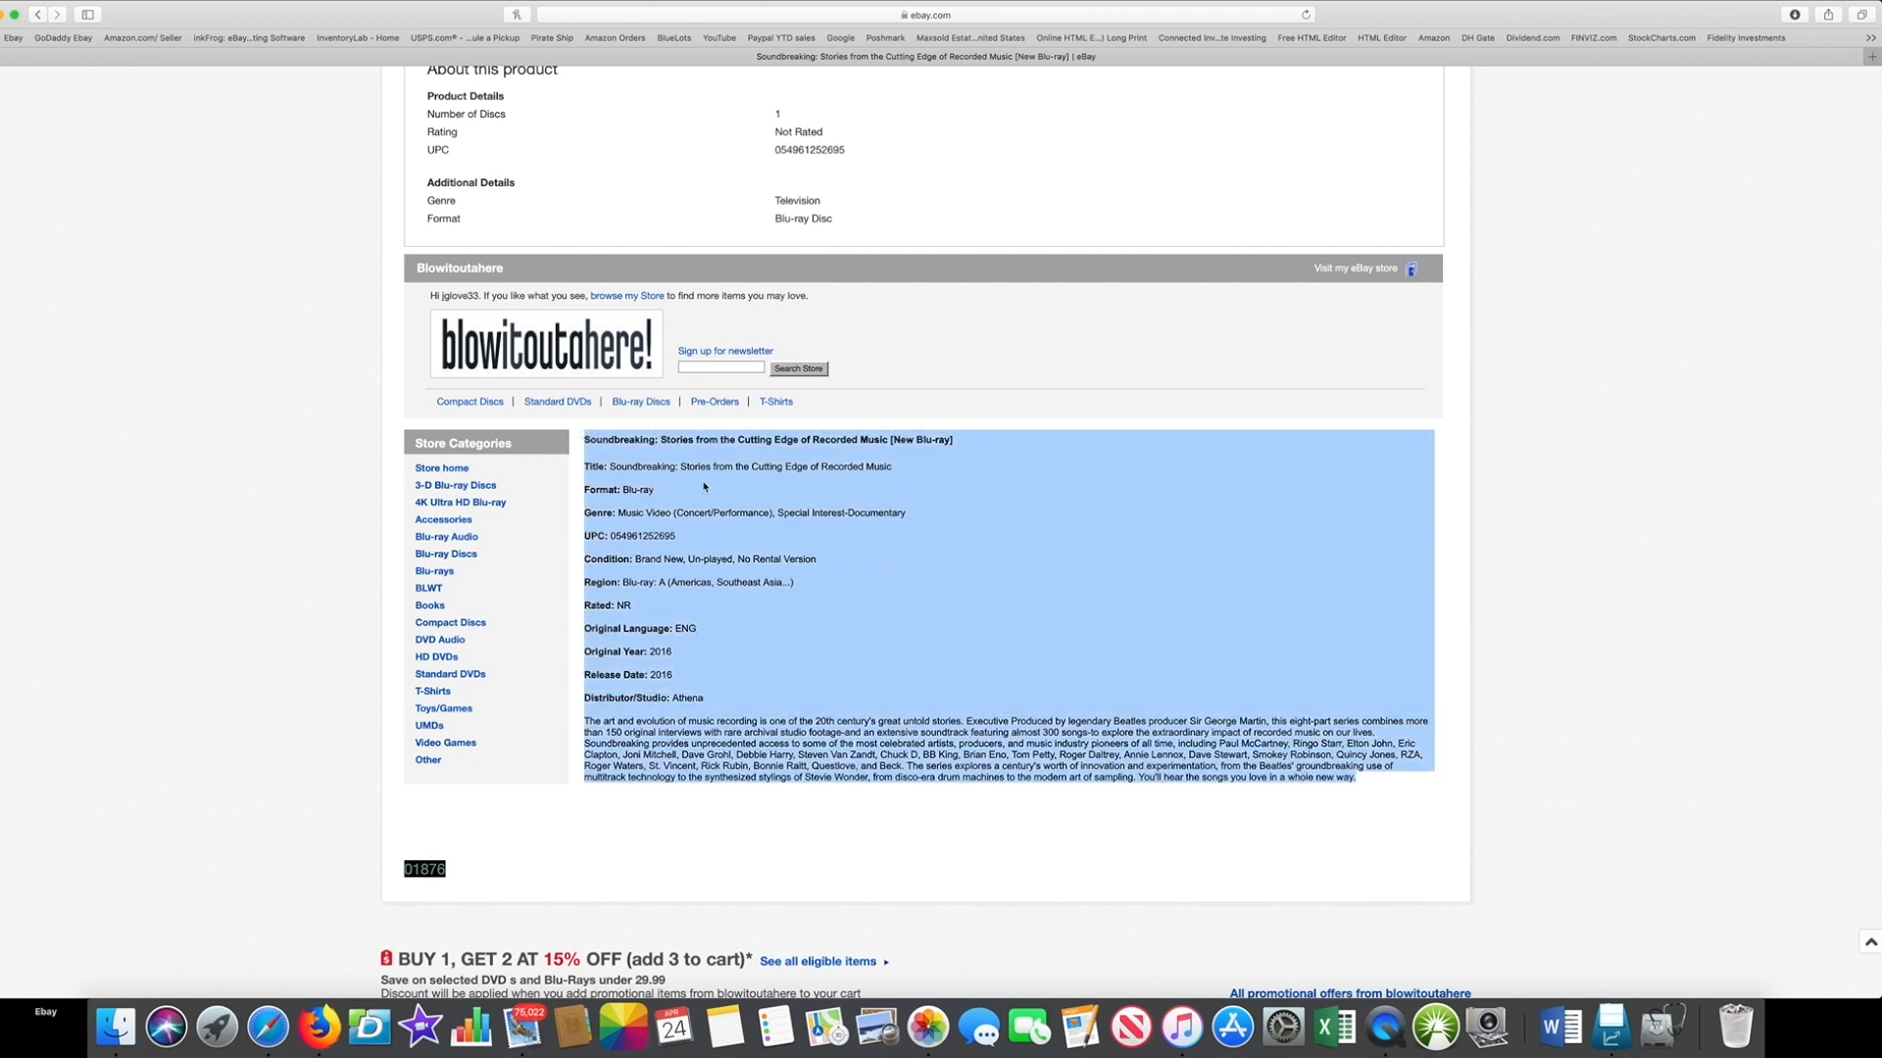
# Step: Start a new sell listing for the same Blu-ray from this item's page
pyautogui.scroll(15, 703, 486)
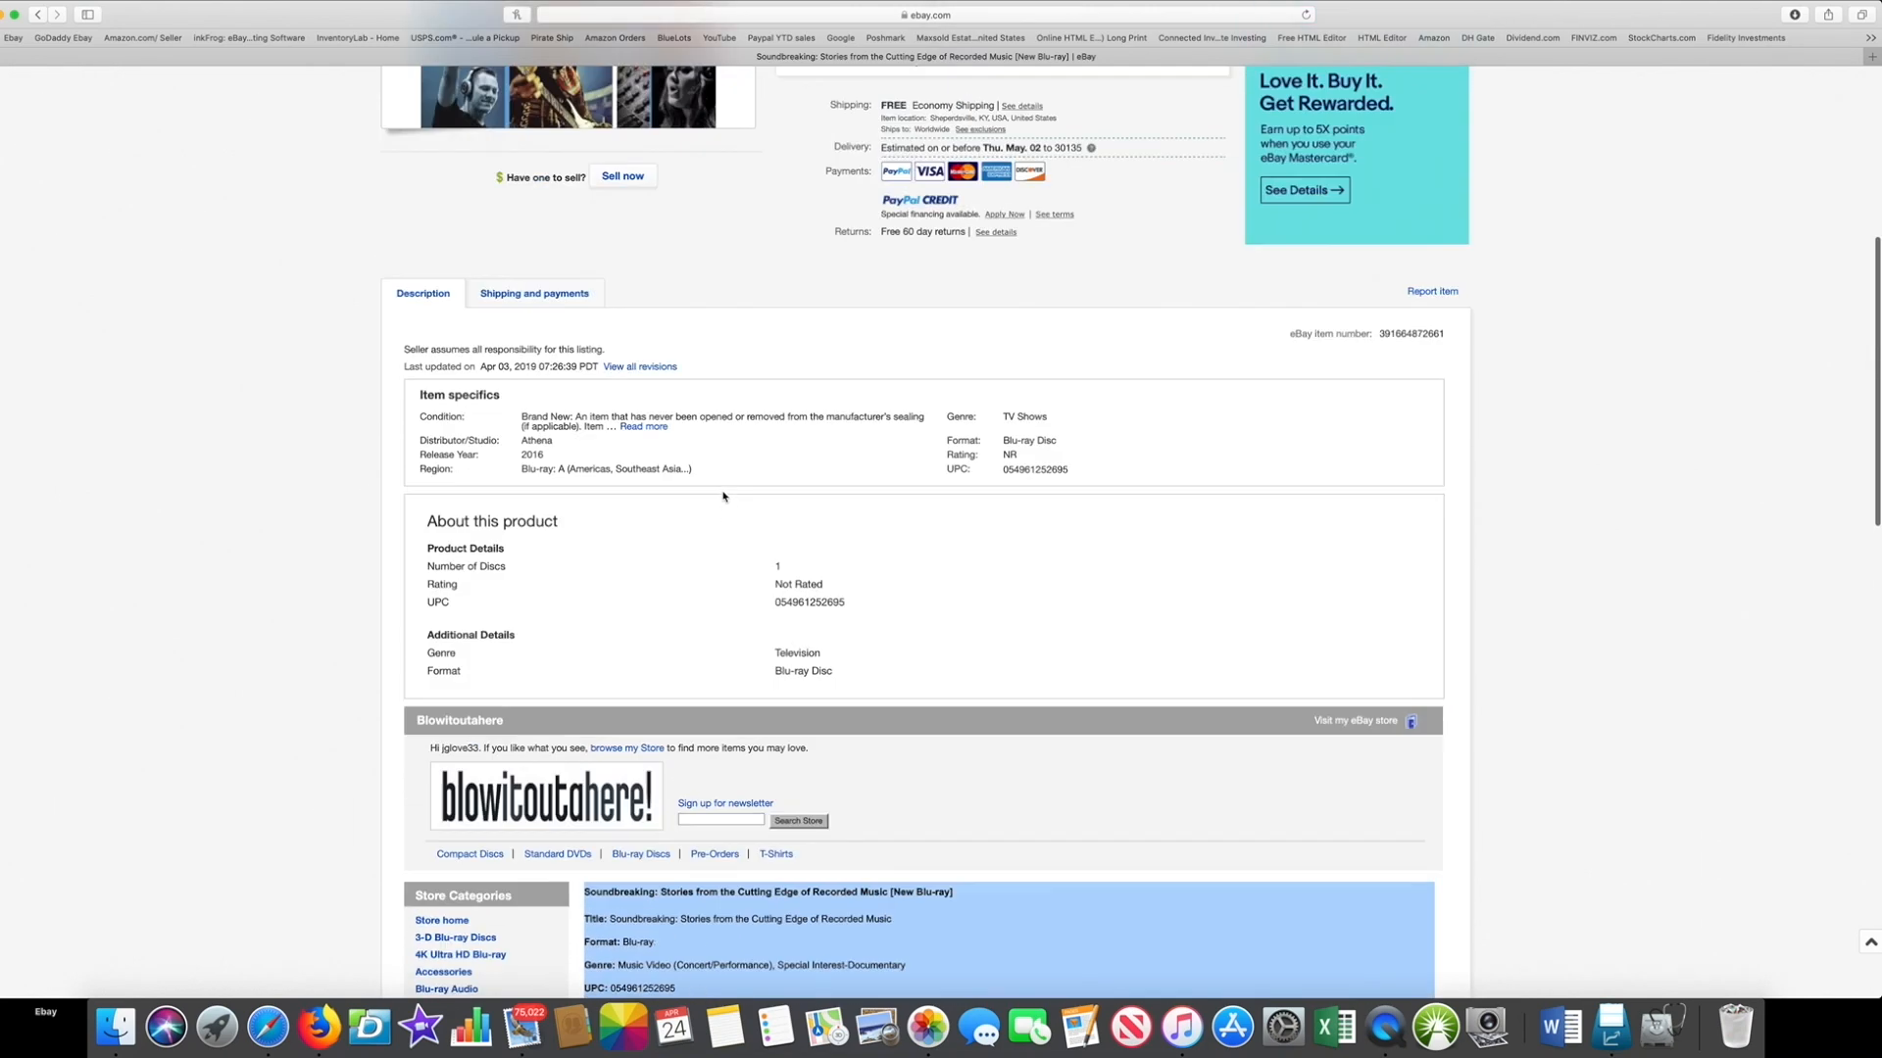
pyautogui.scroll(2, 722, 497)
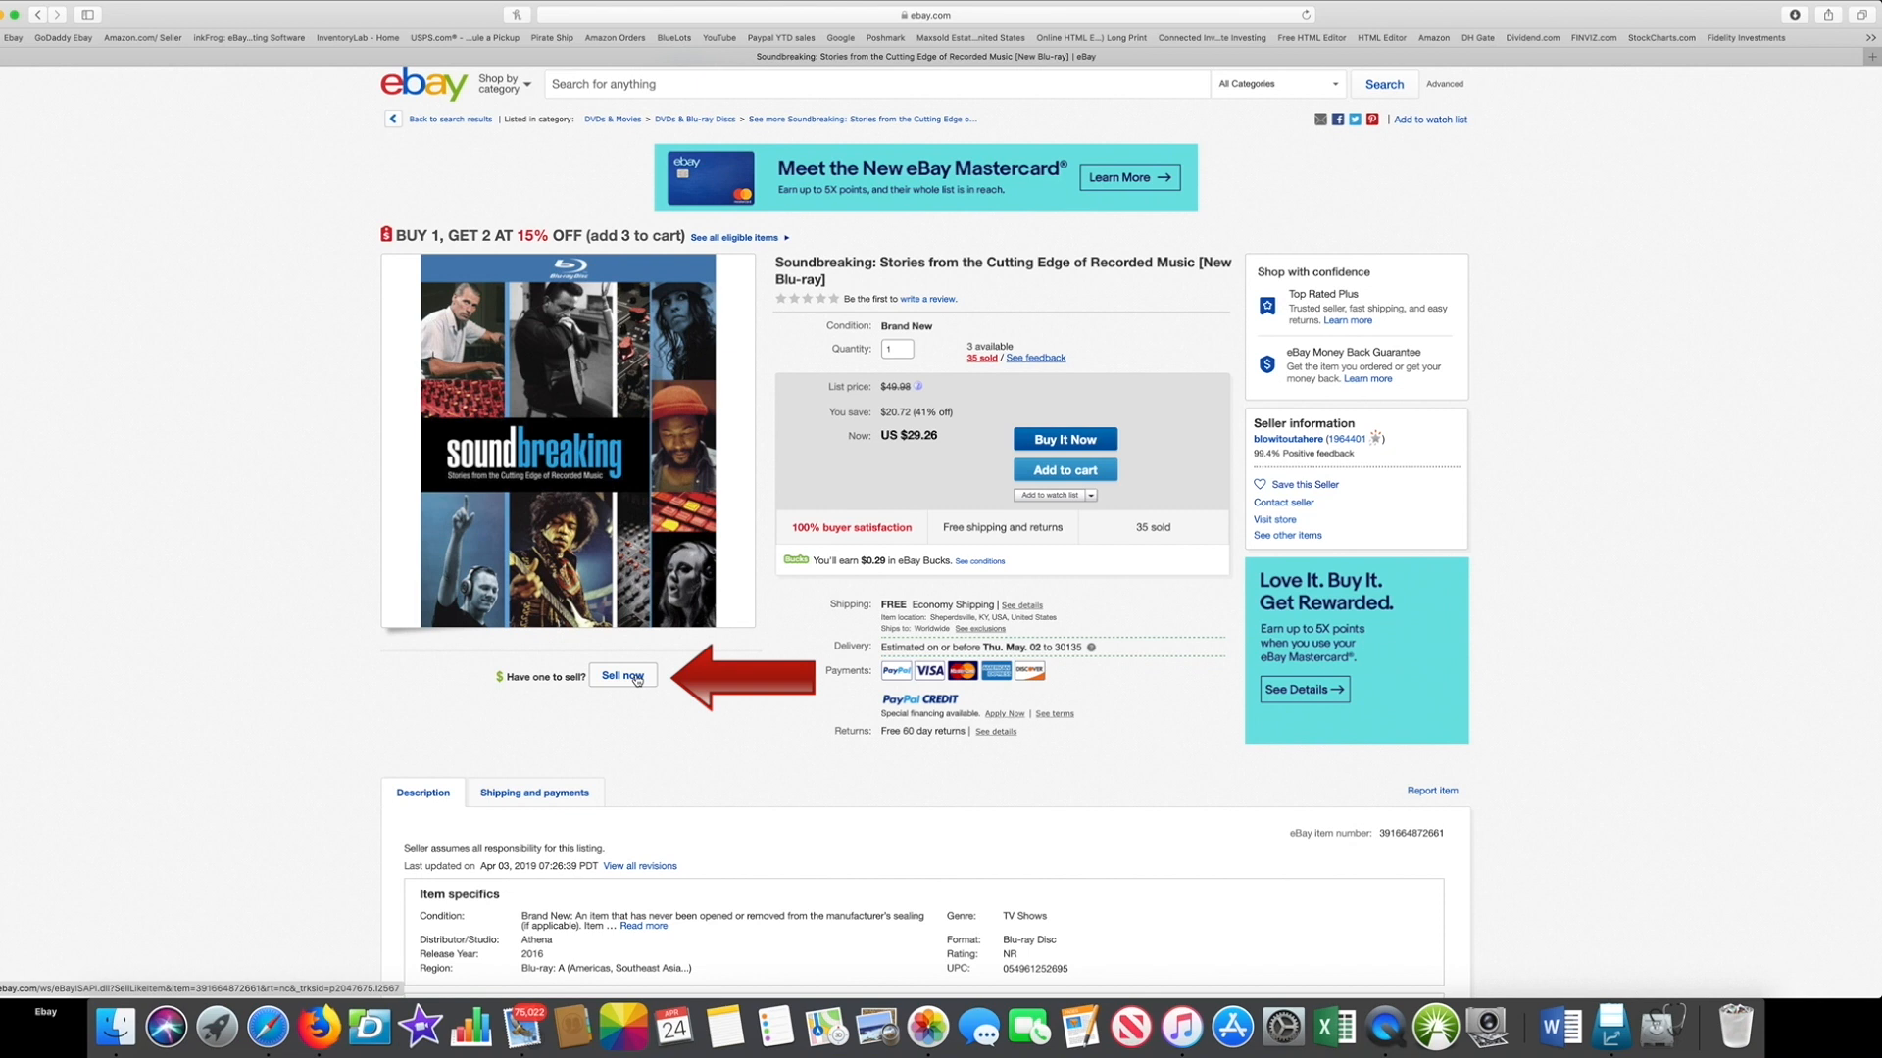
pyautogui.click(637, 678)
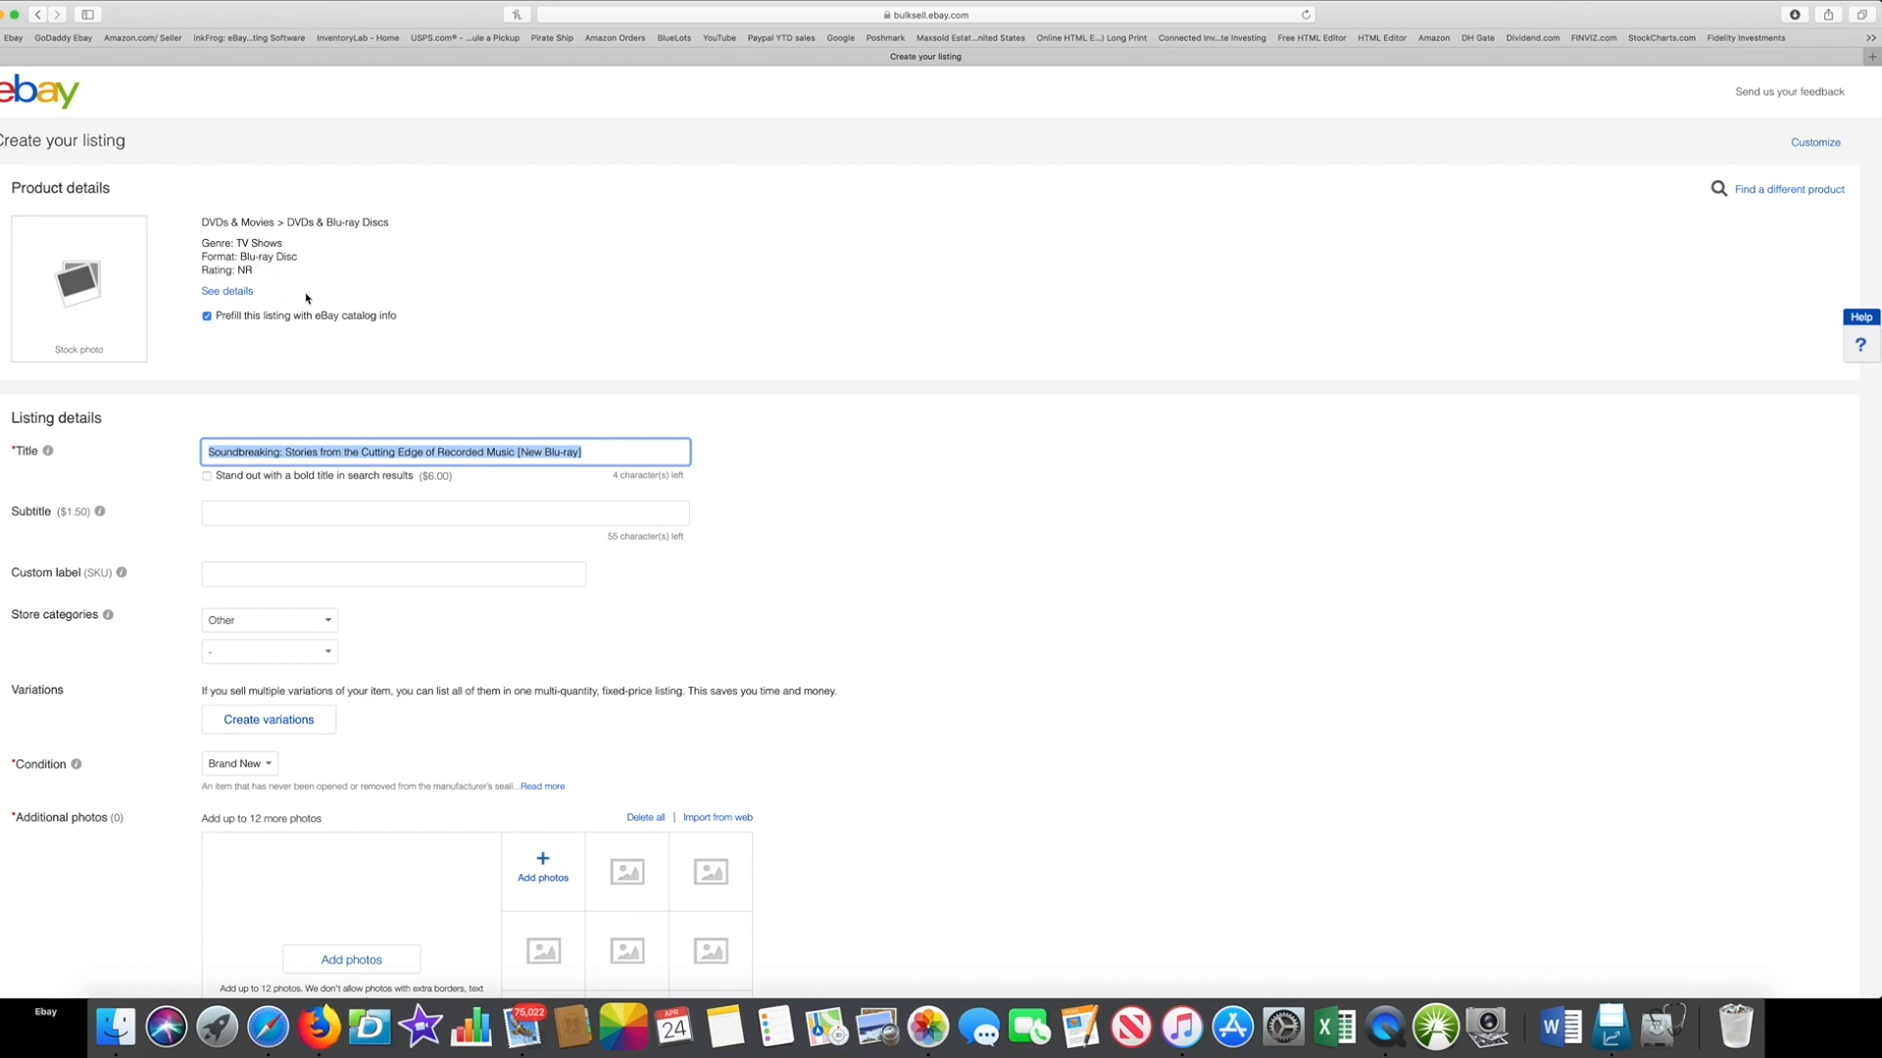
# Step: Review the prefilled title and the paid subtitle option in the listing details
pyautogui.scroll(-2, 309, 298)
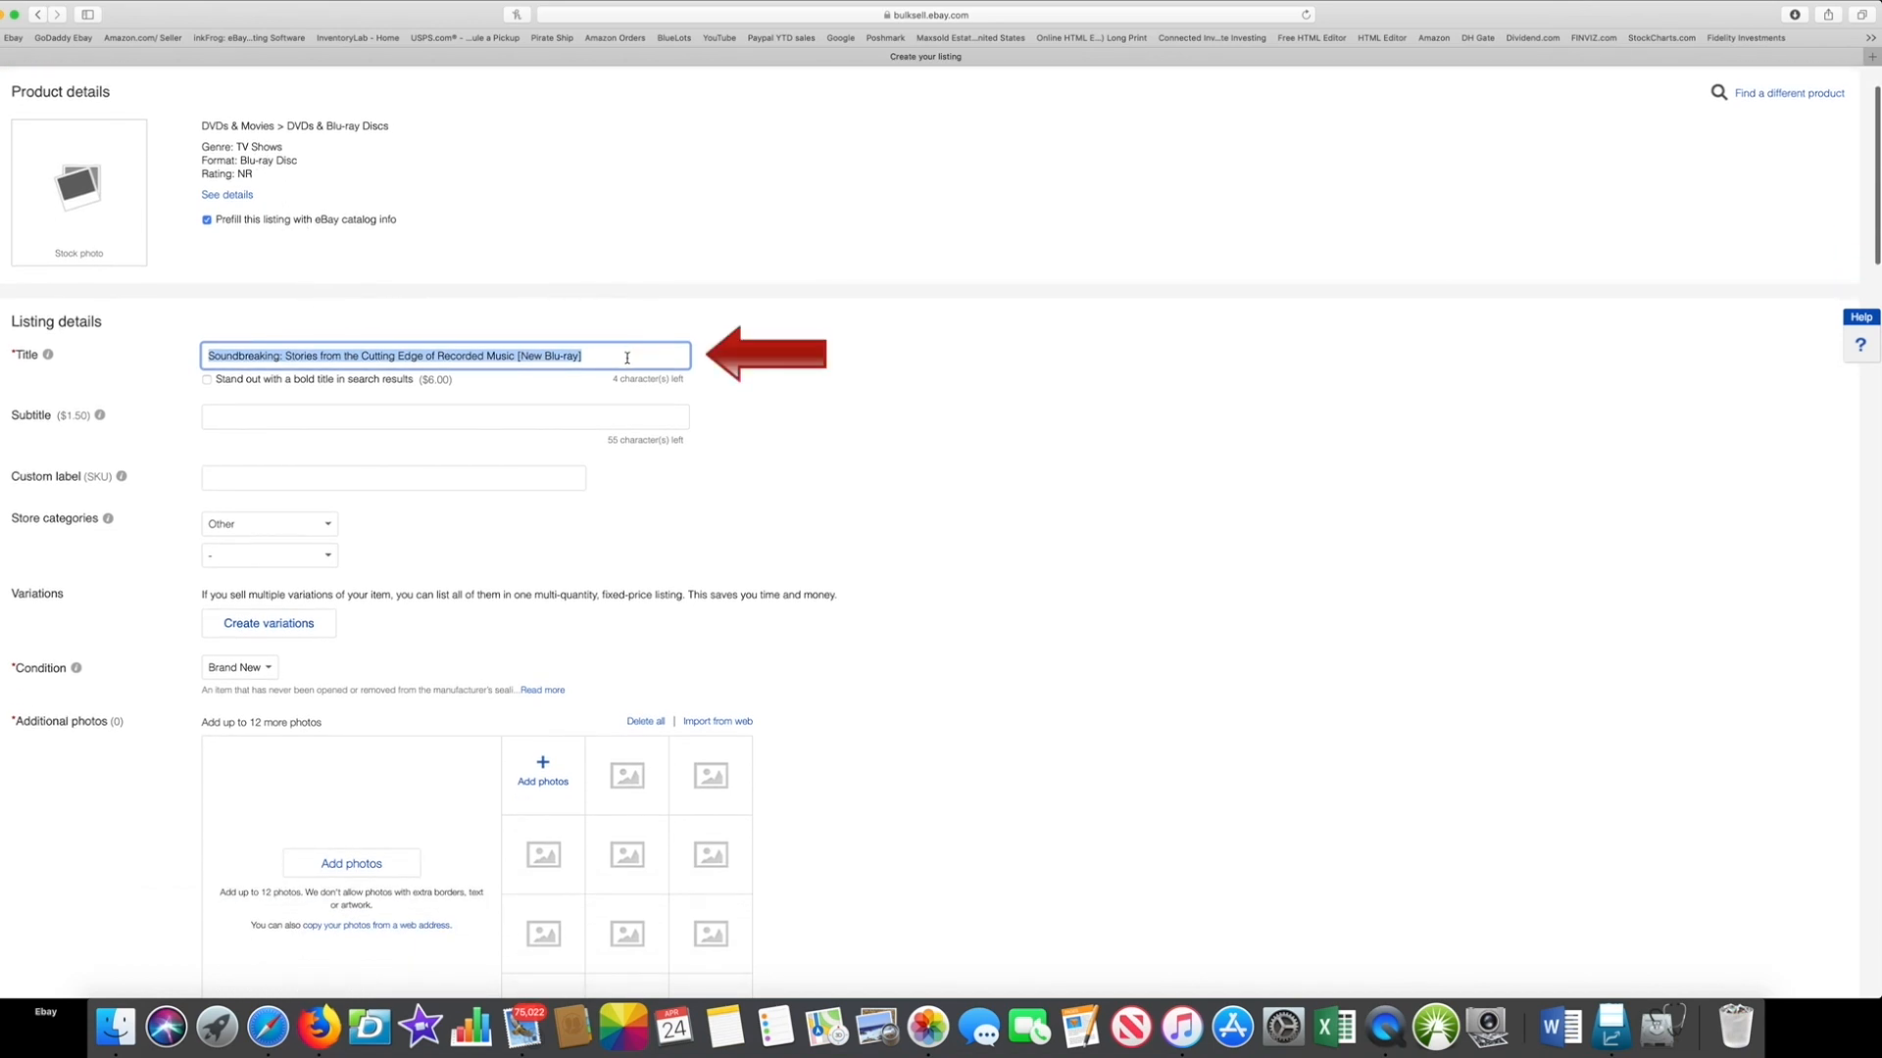
pyautogui.click(625, 359)
pyautogui.scroll(-2, 609, 366)
pyautogui.click(600, 370)
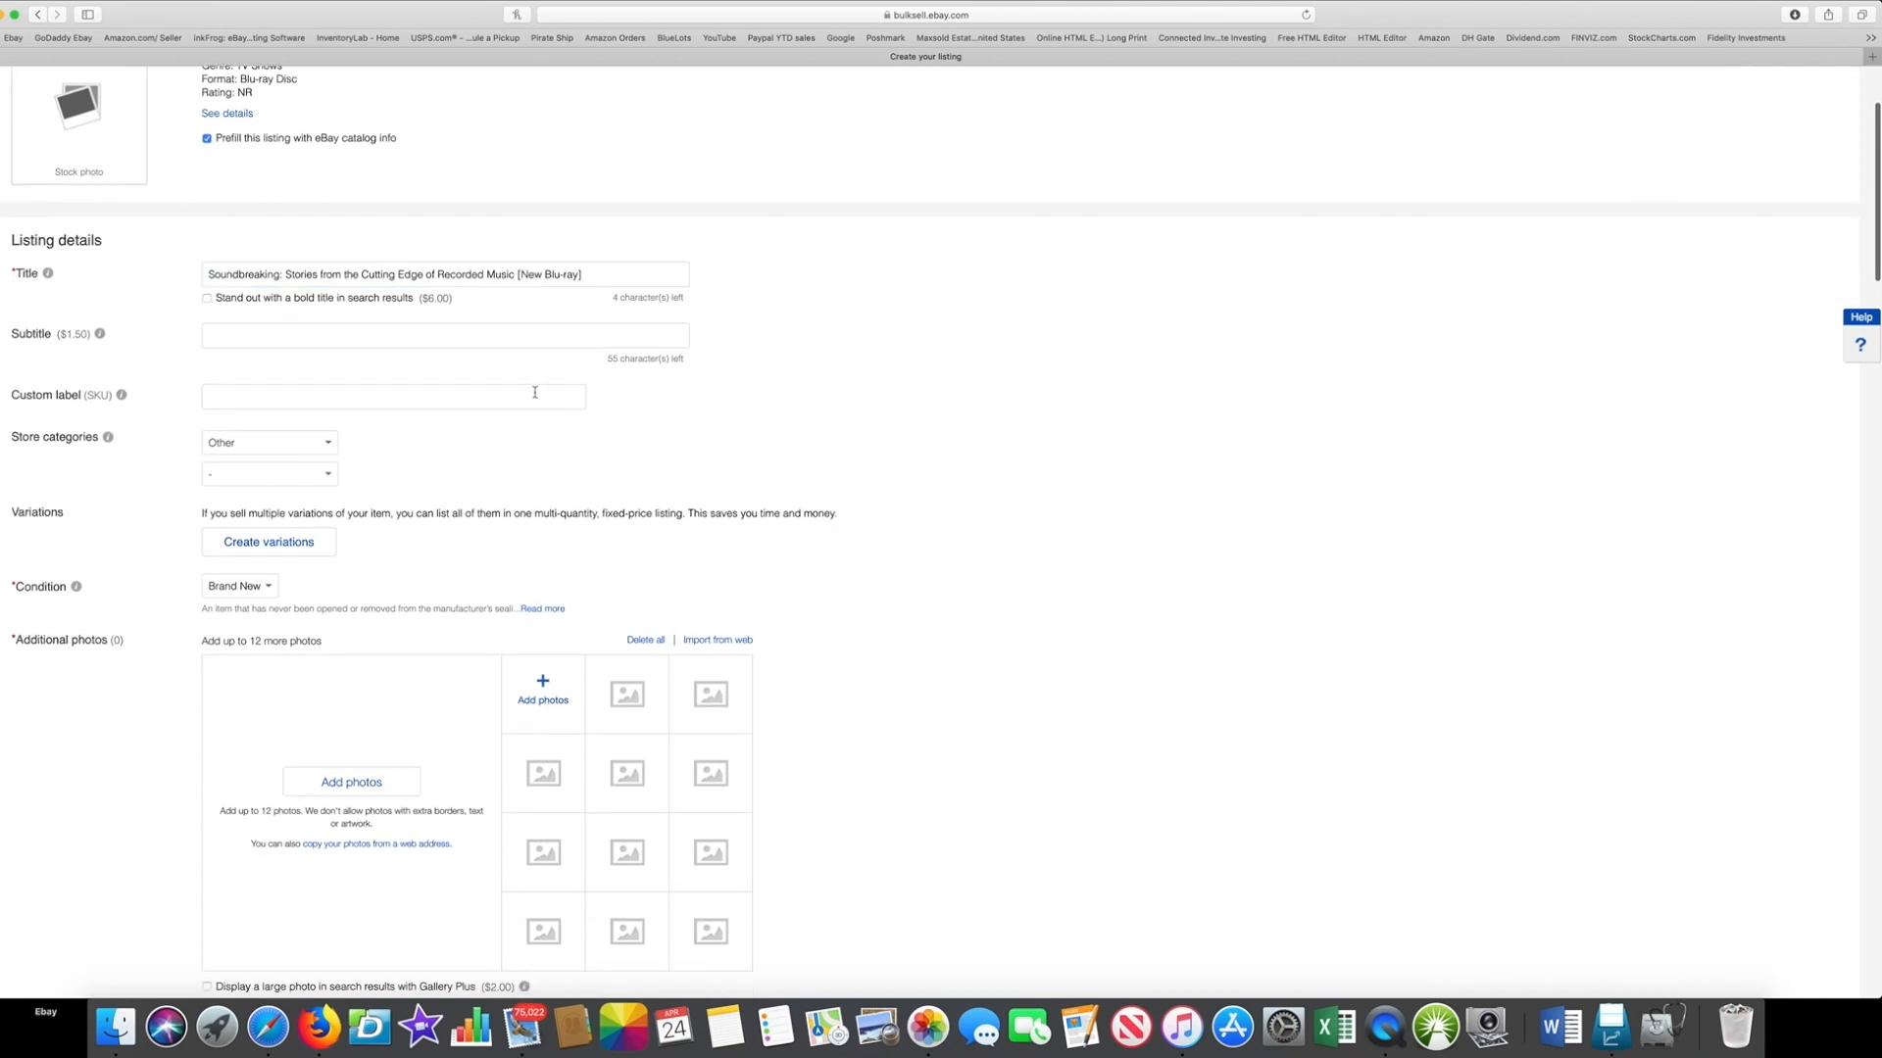
pyautogui.click(335, 337)
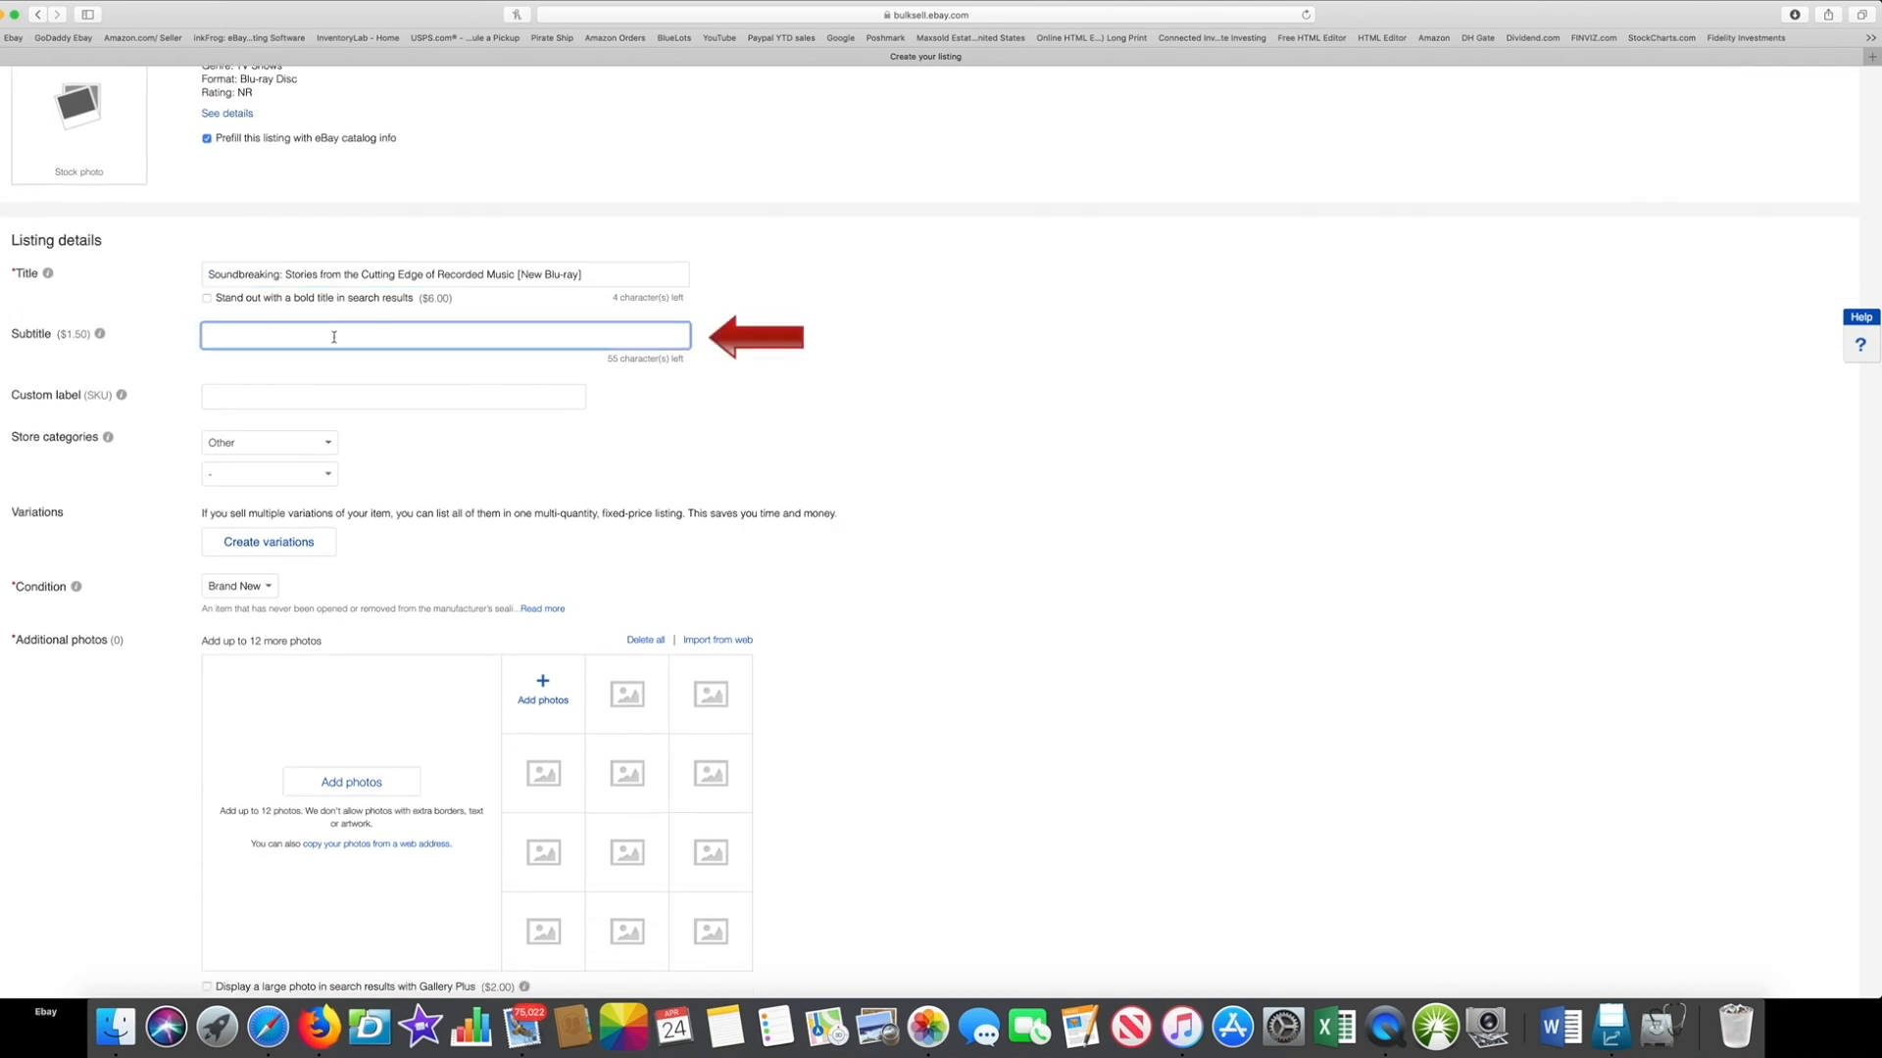
pyautogui.moveTo(93, 335); pyautogui.dragTo(61, 333)
pyautogui.click(275, 339)
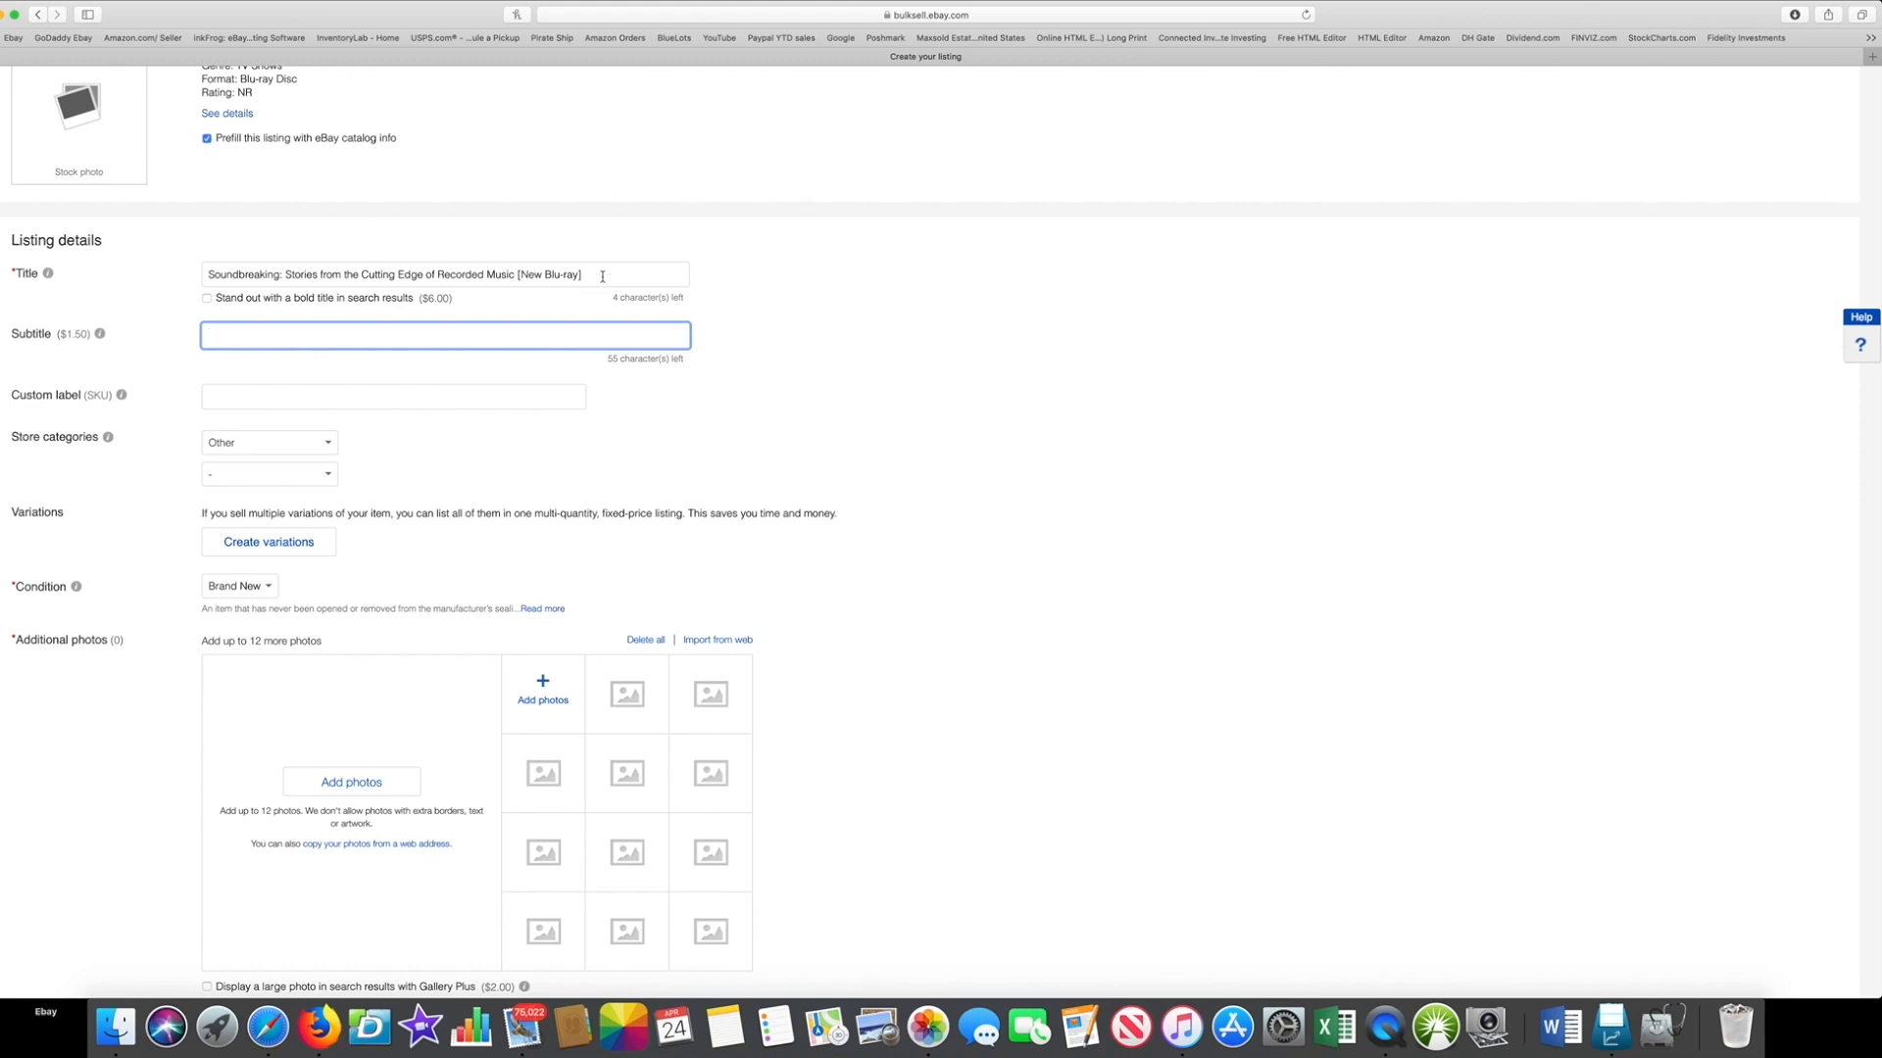
# Step: Set the custom label (SKU) to "Bin DVD's"
pyautogui.click(351, 402)
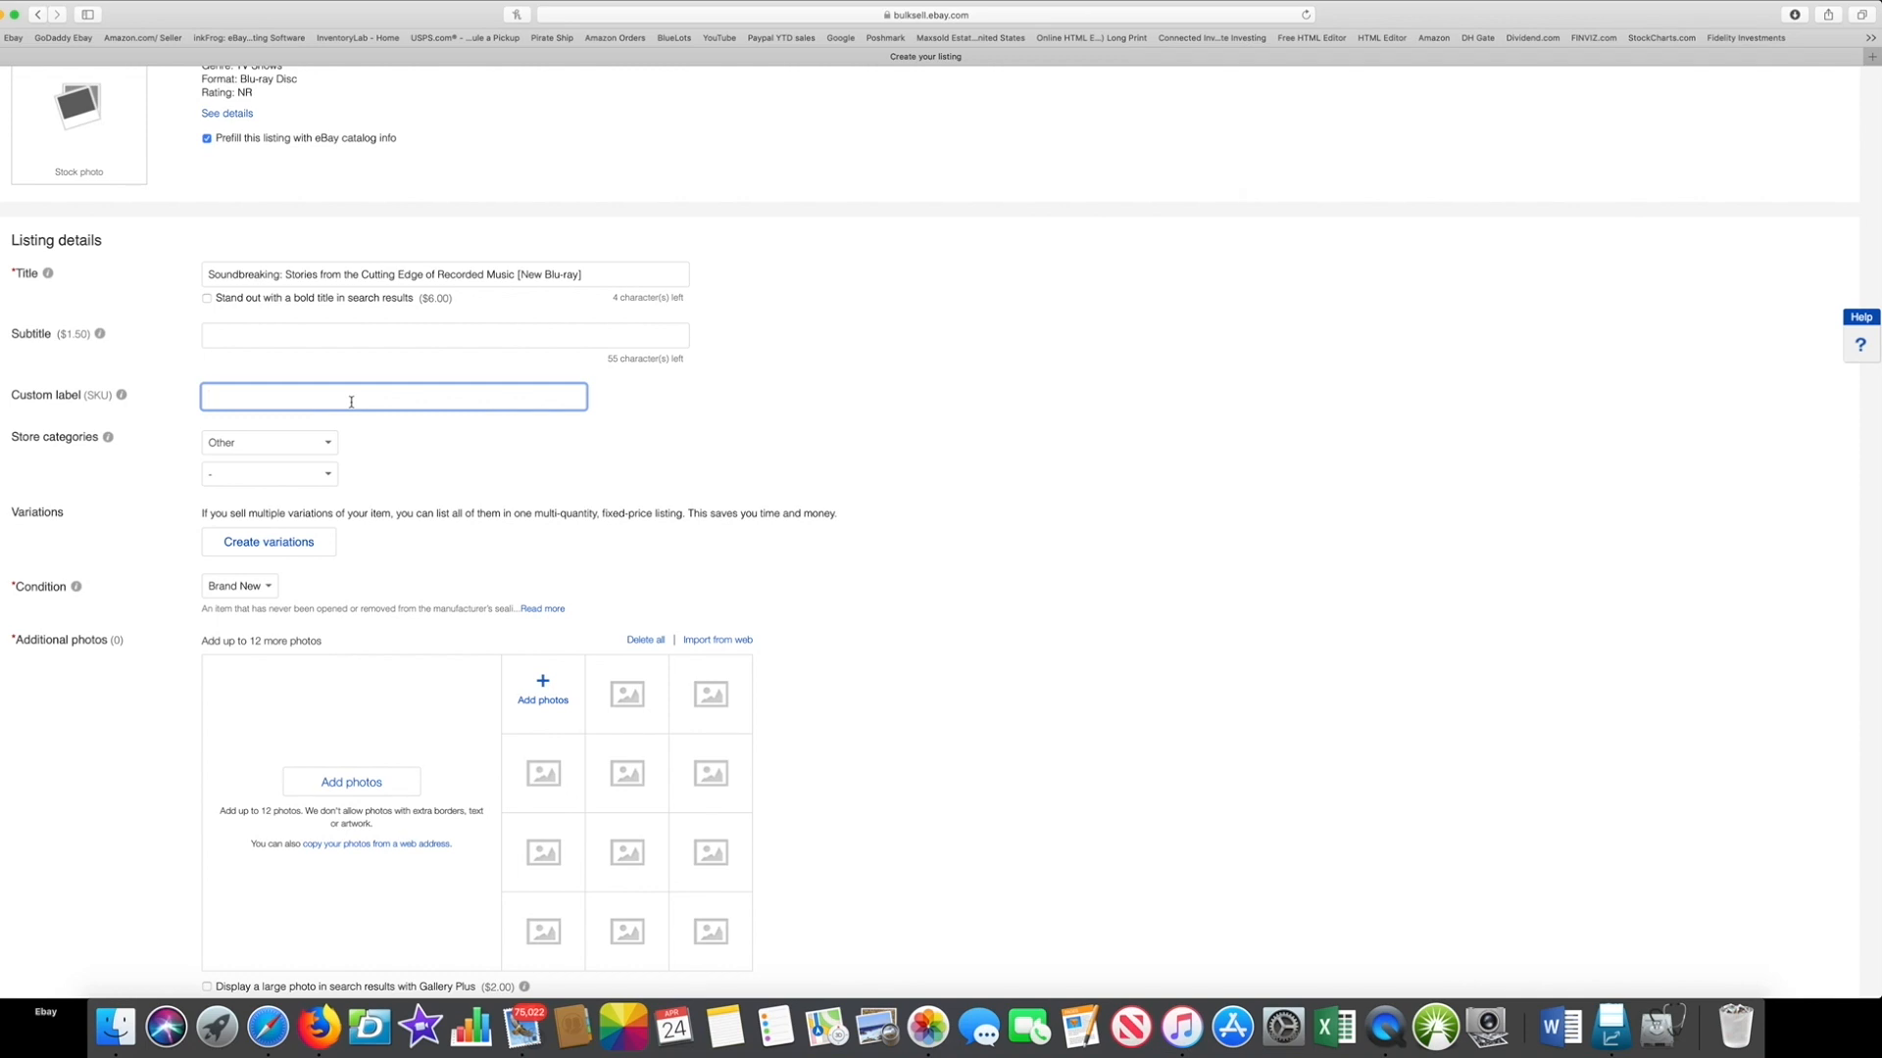
pyautogui.write('Bin DVD')
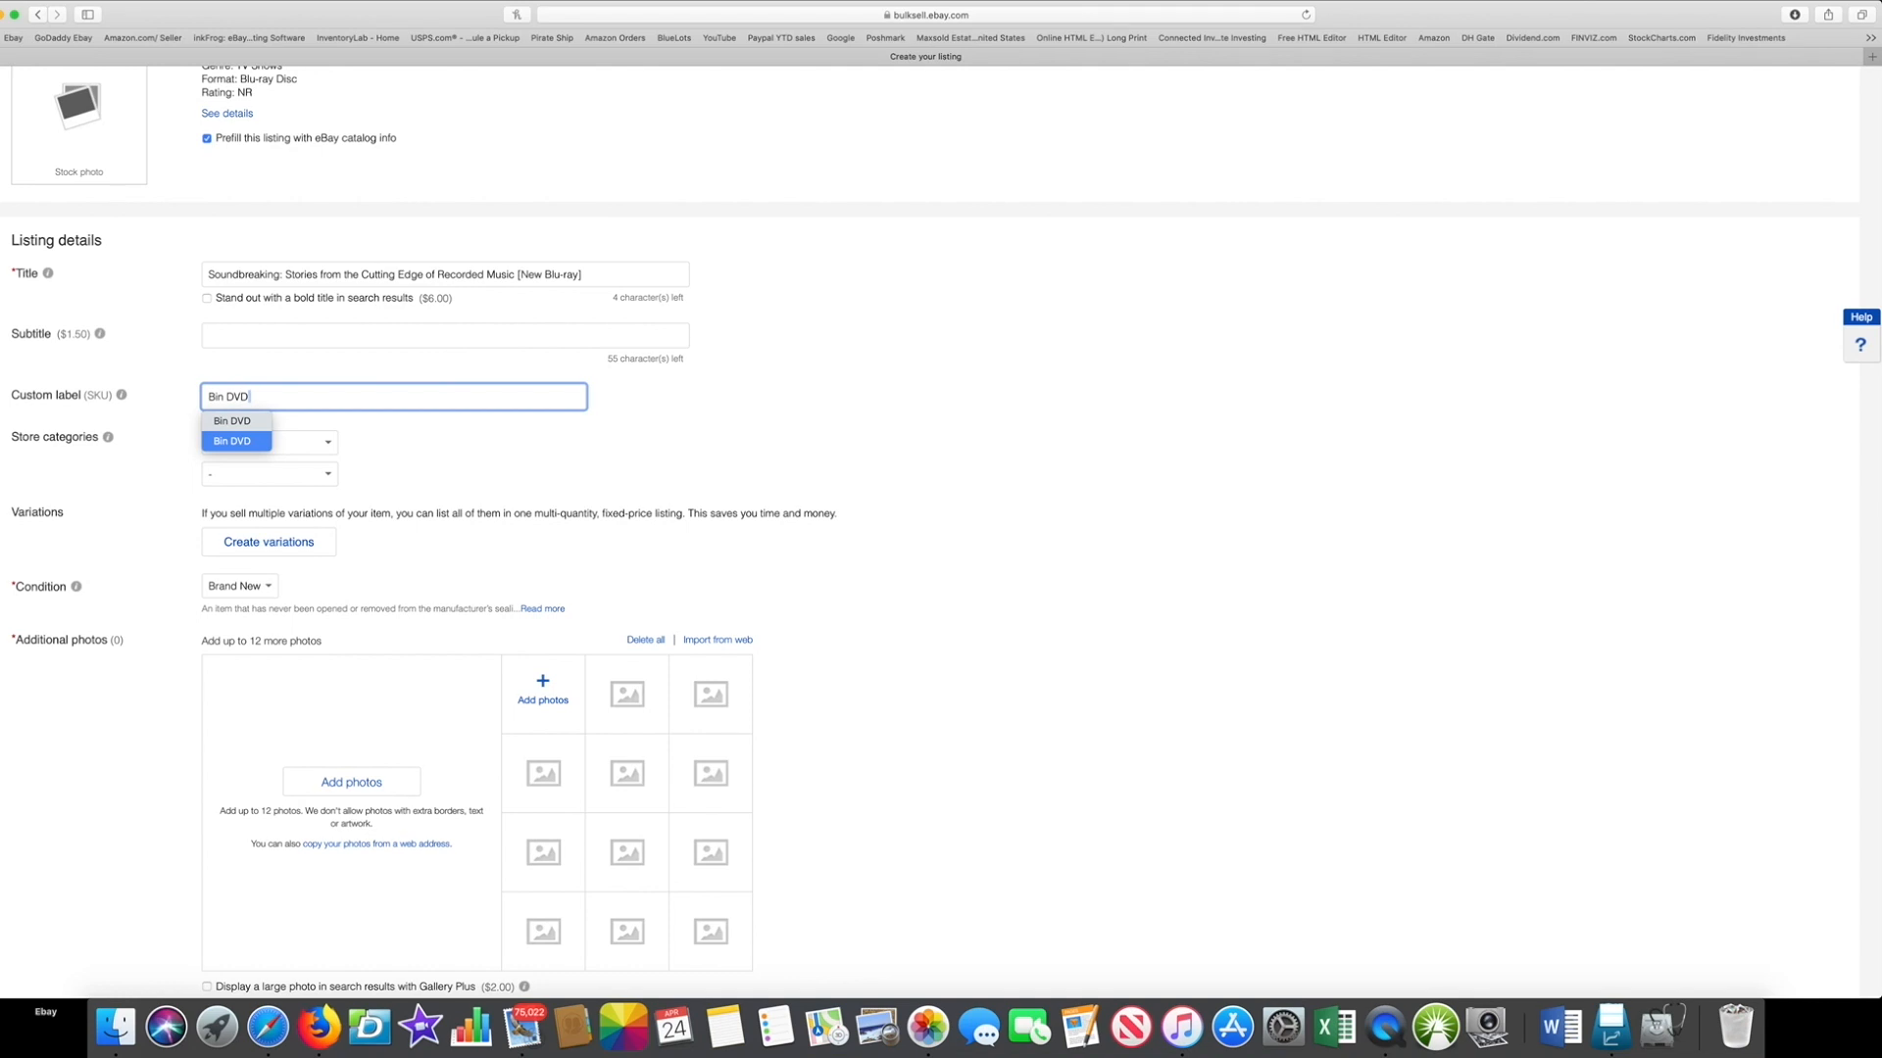
pyautogui.write("'s")
pyautogui.click(450, 461)
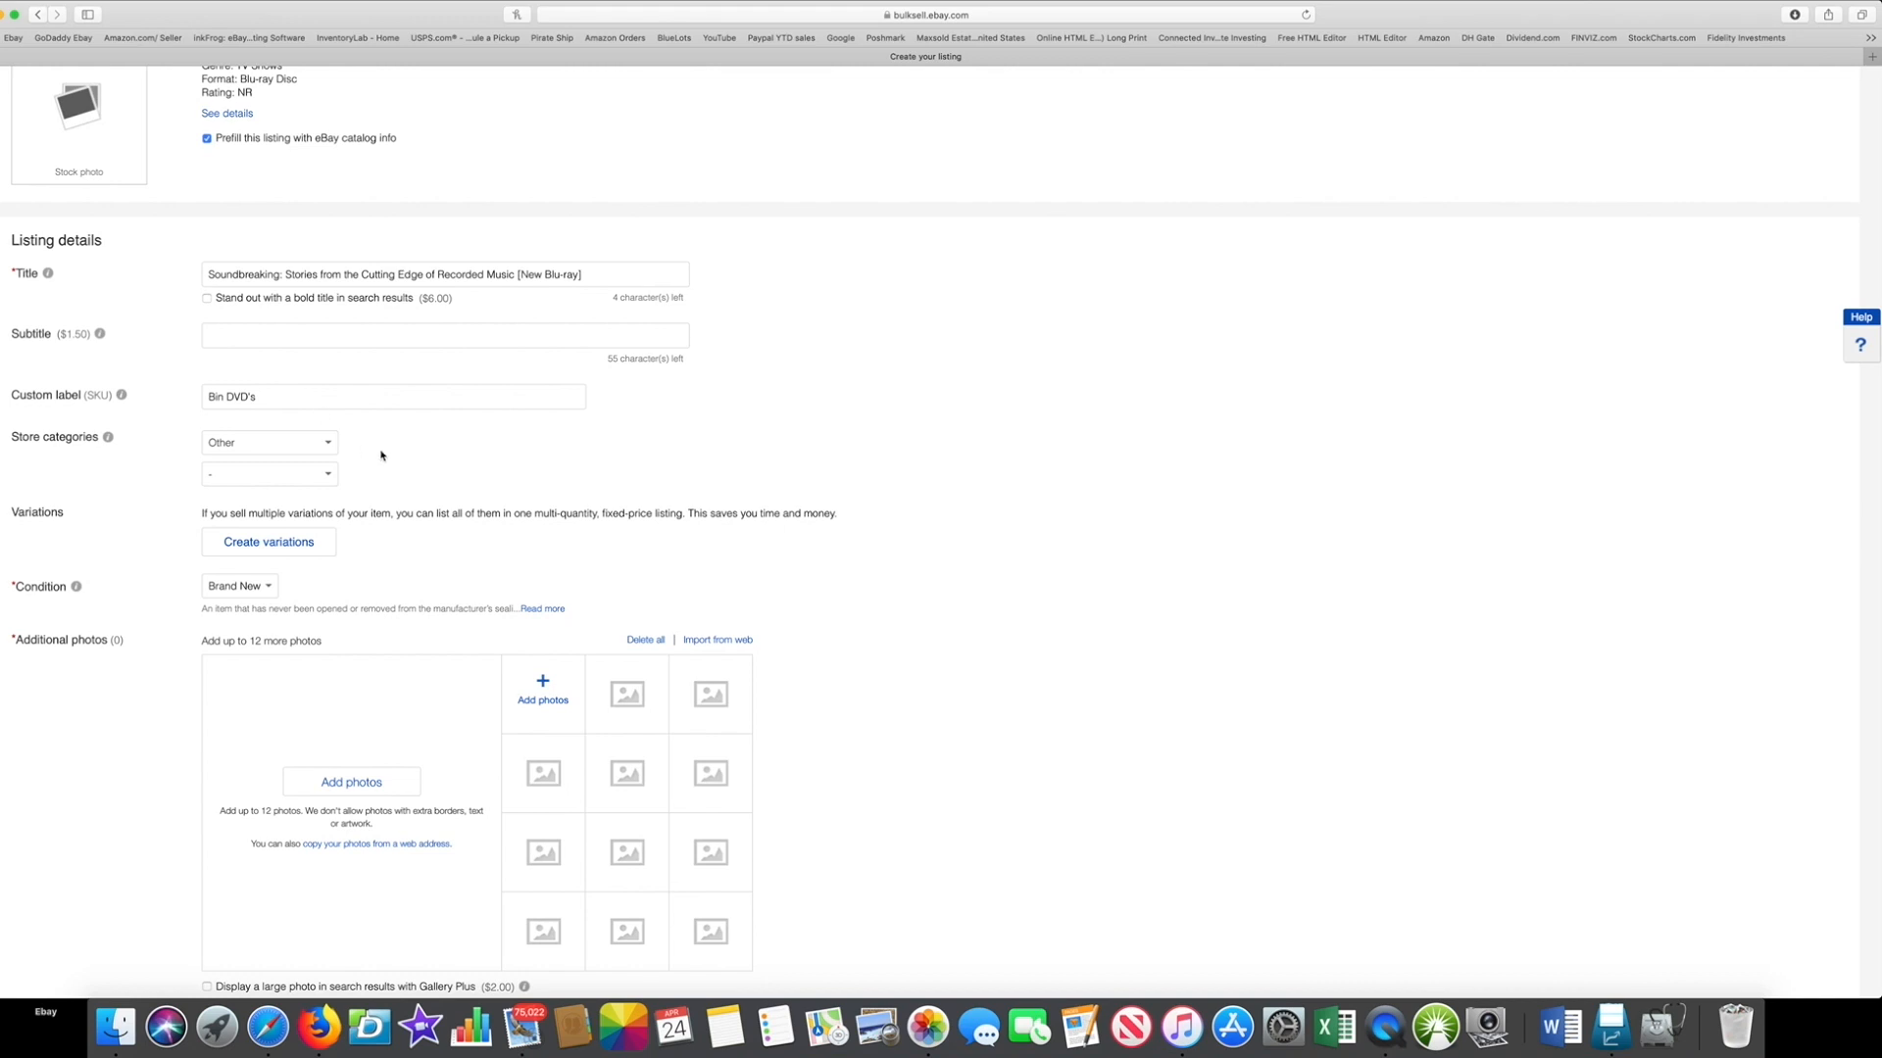
pyautogui.scroll(-3, 381, 456)
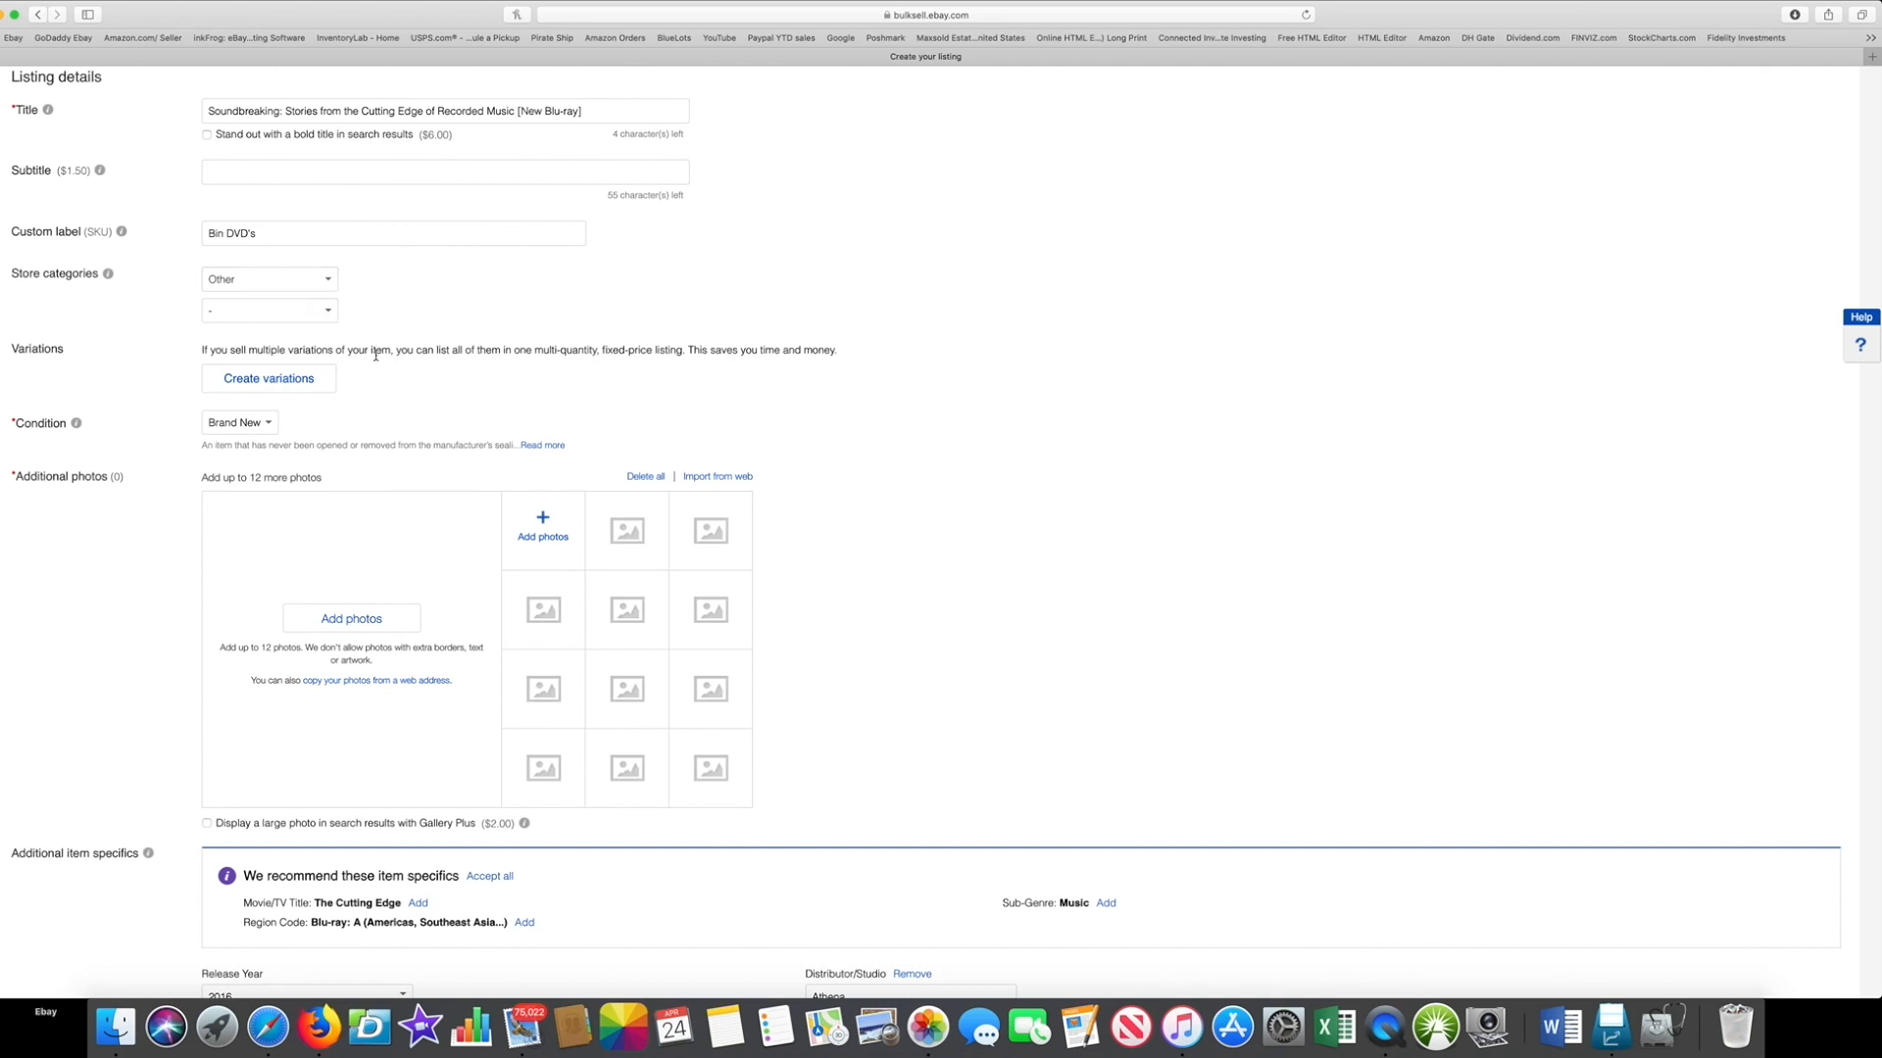
# Step: Review the available condition options for the item and keep Brand New selected
pyautogui.scroll(-1, 378, 356)
pyautogui.scroll(-1, 377, 356)
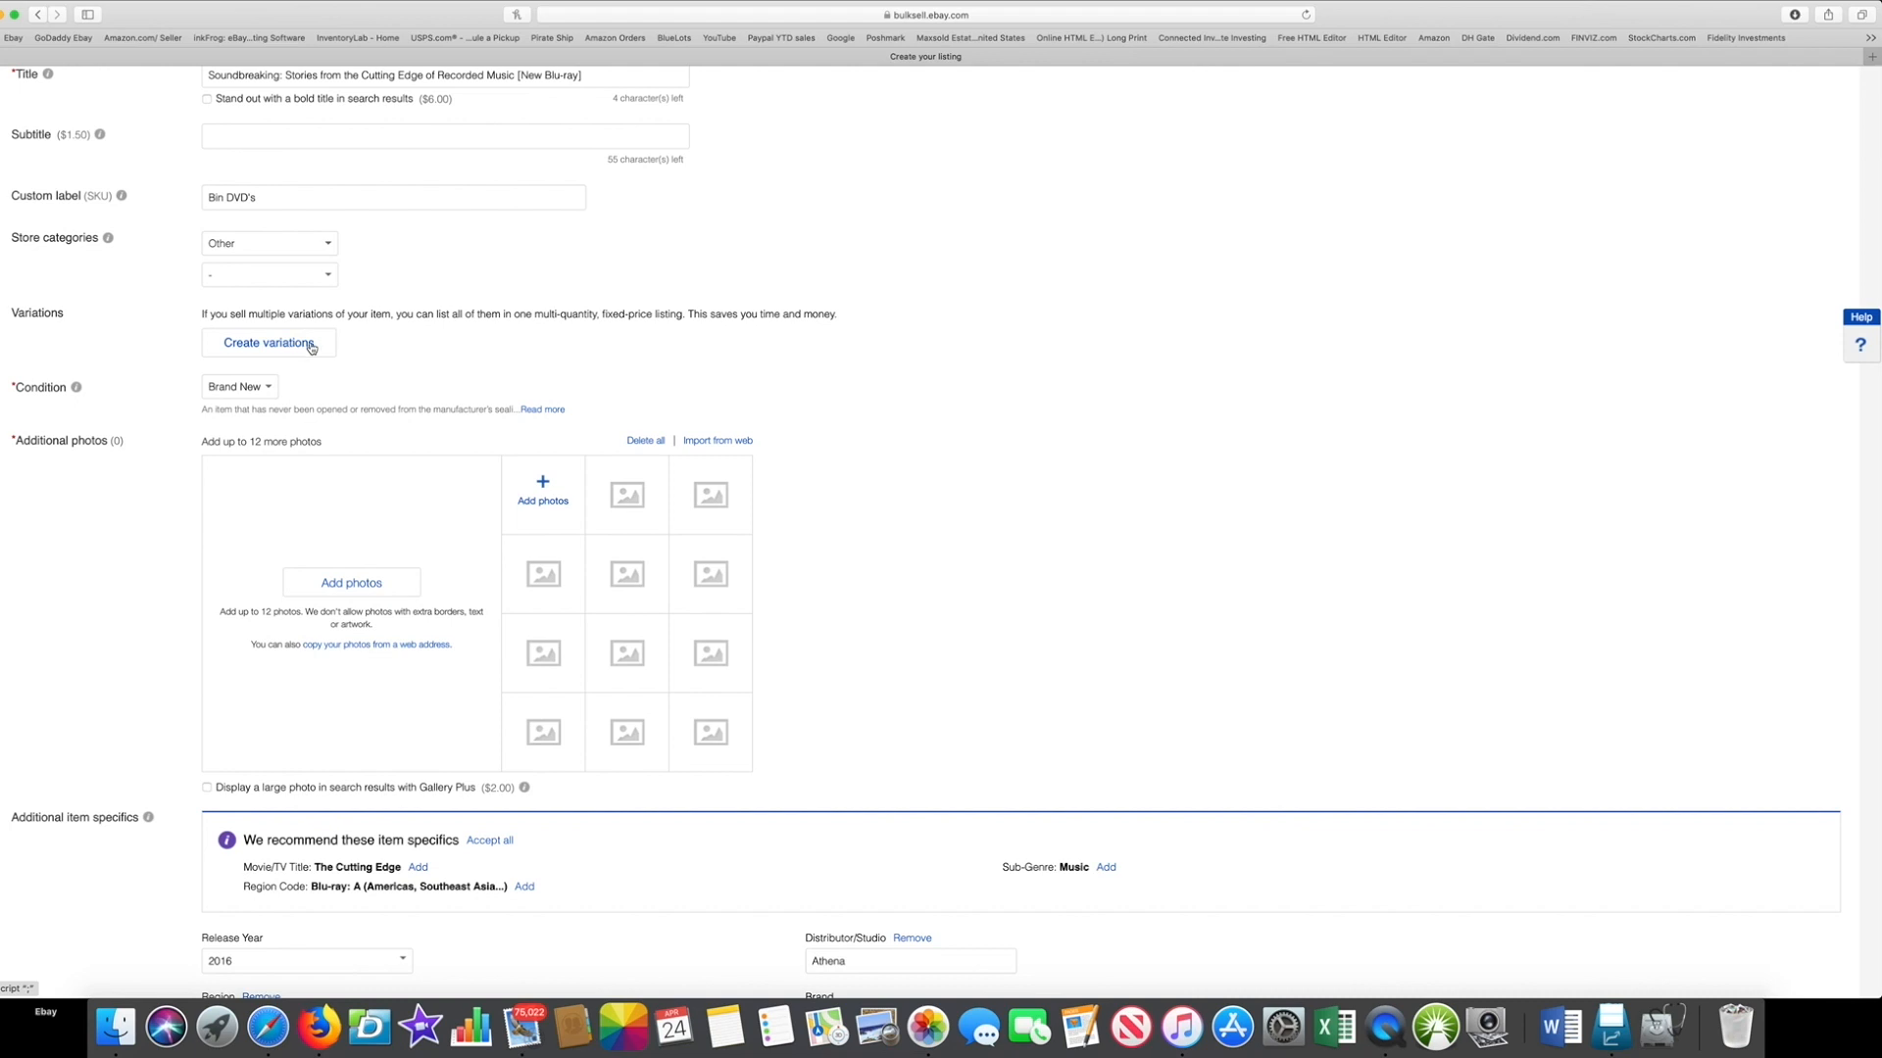
pyautogui.scroll(-2, 334, 343)
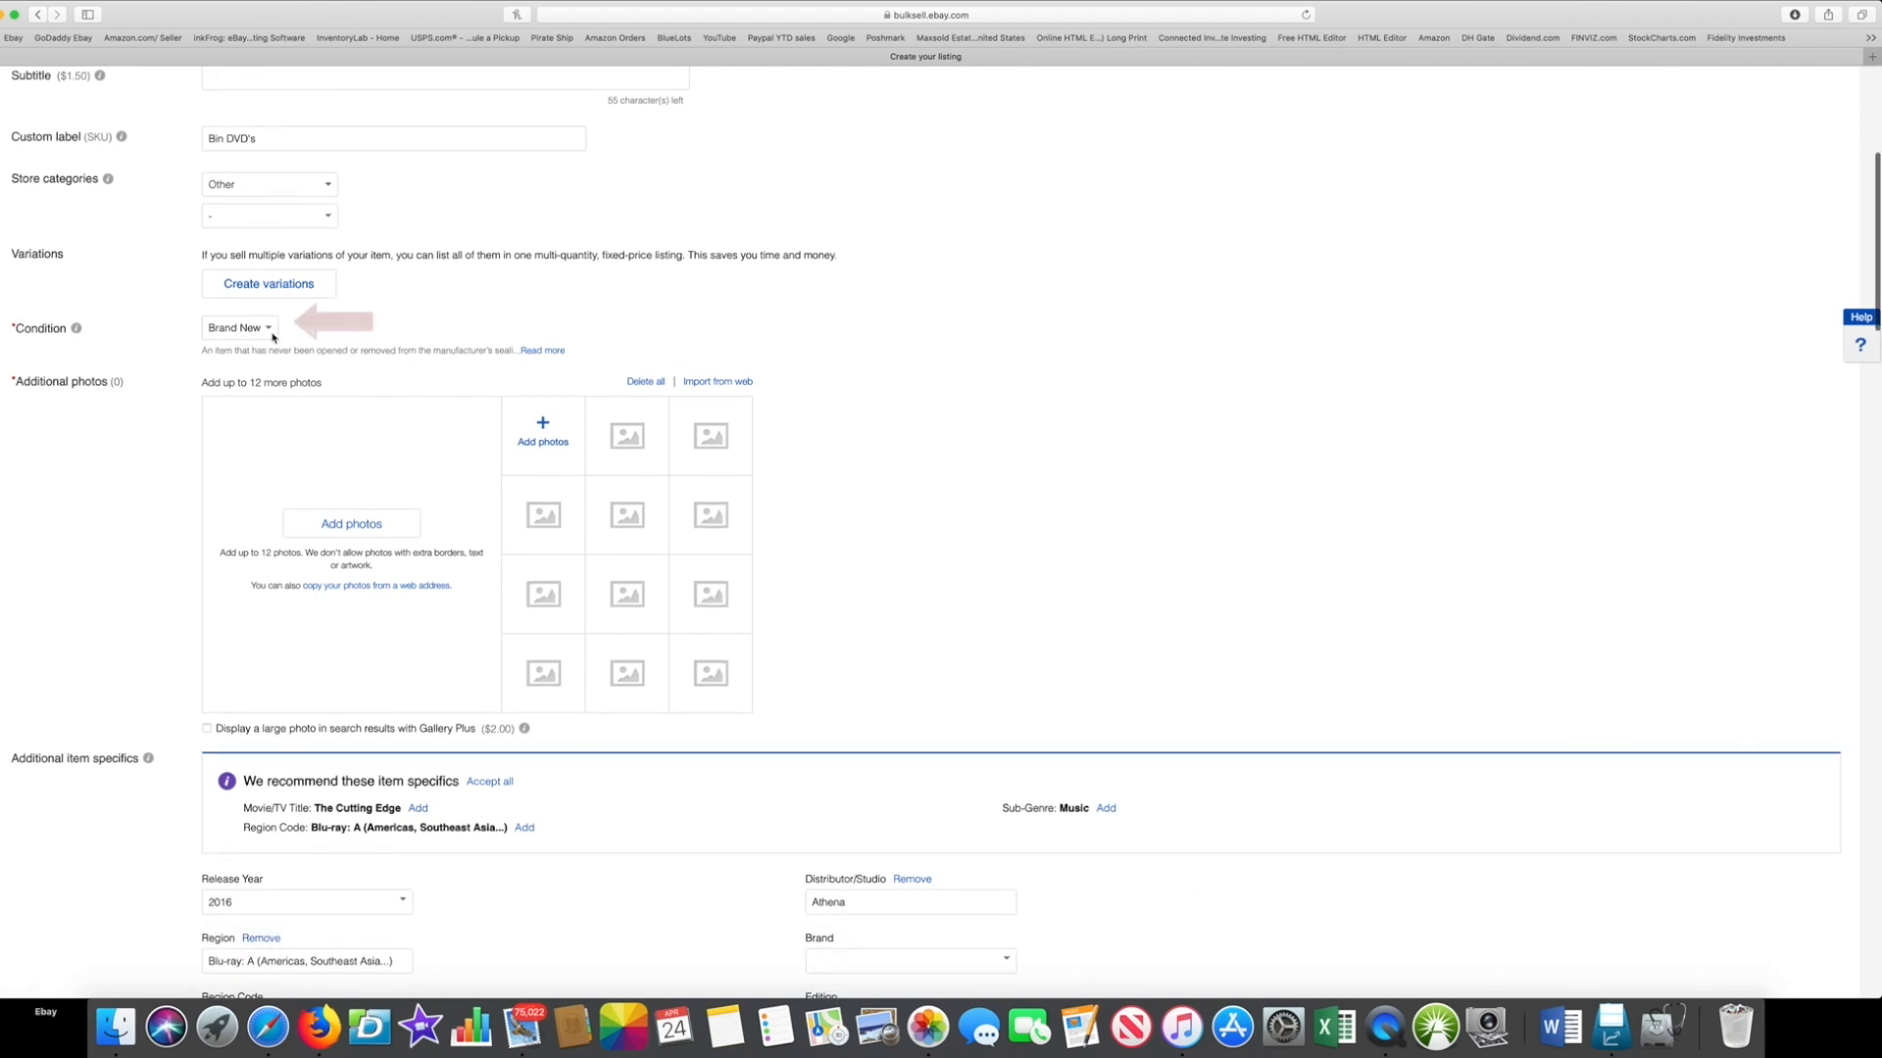
pyautogui.click(272, 332)
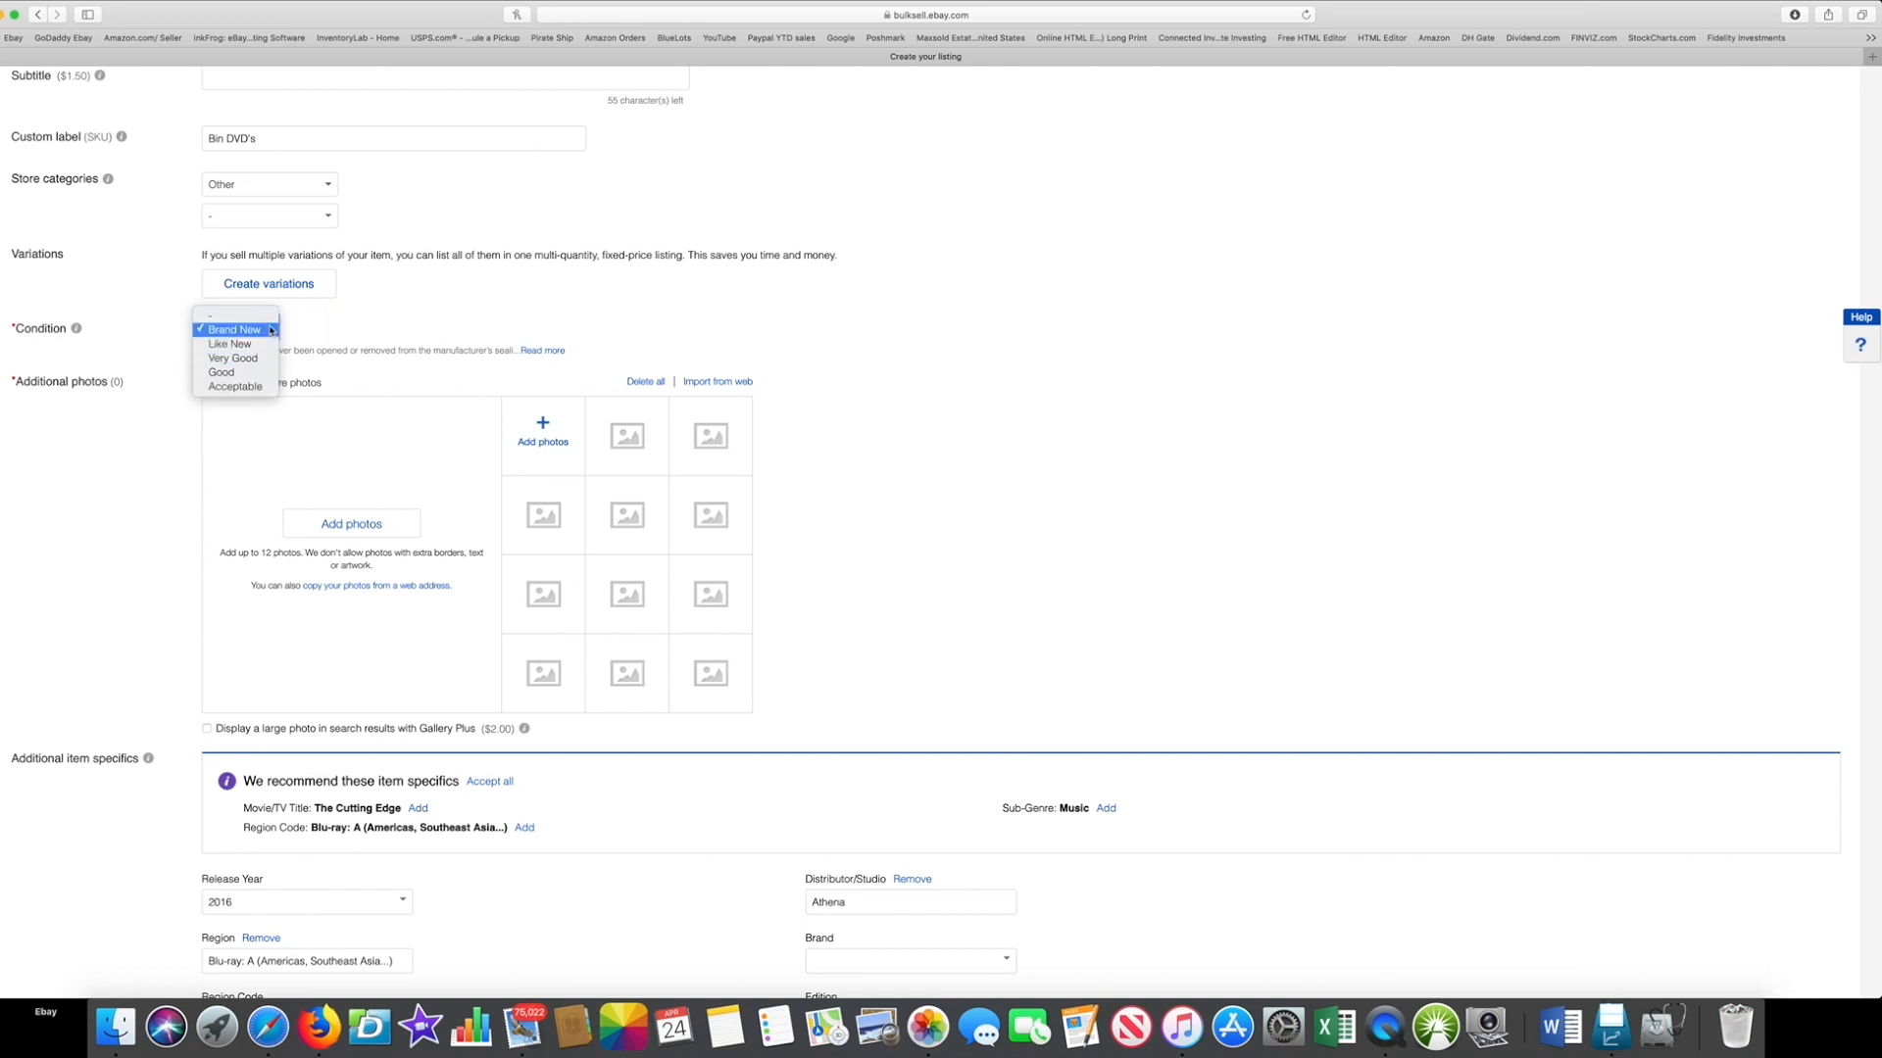
pyautogui.click(269, 332)
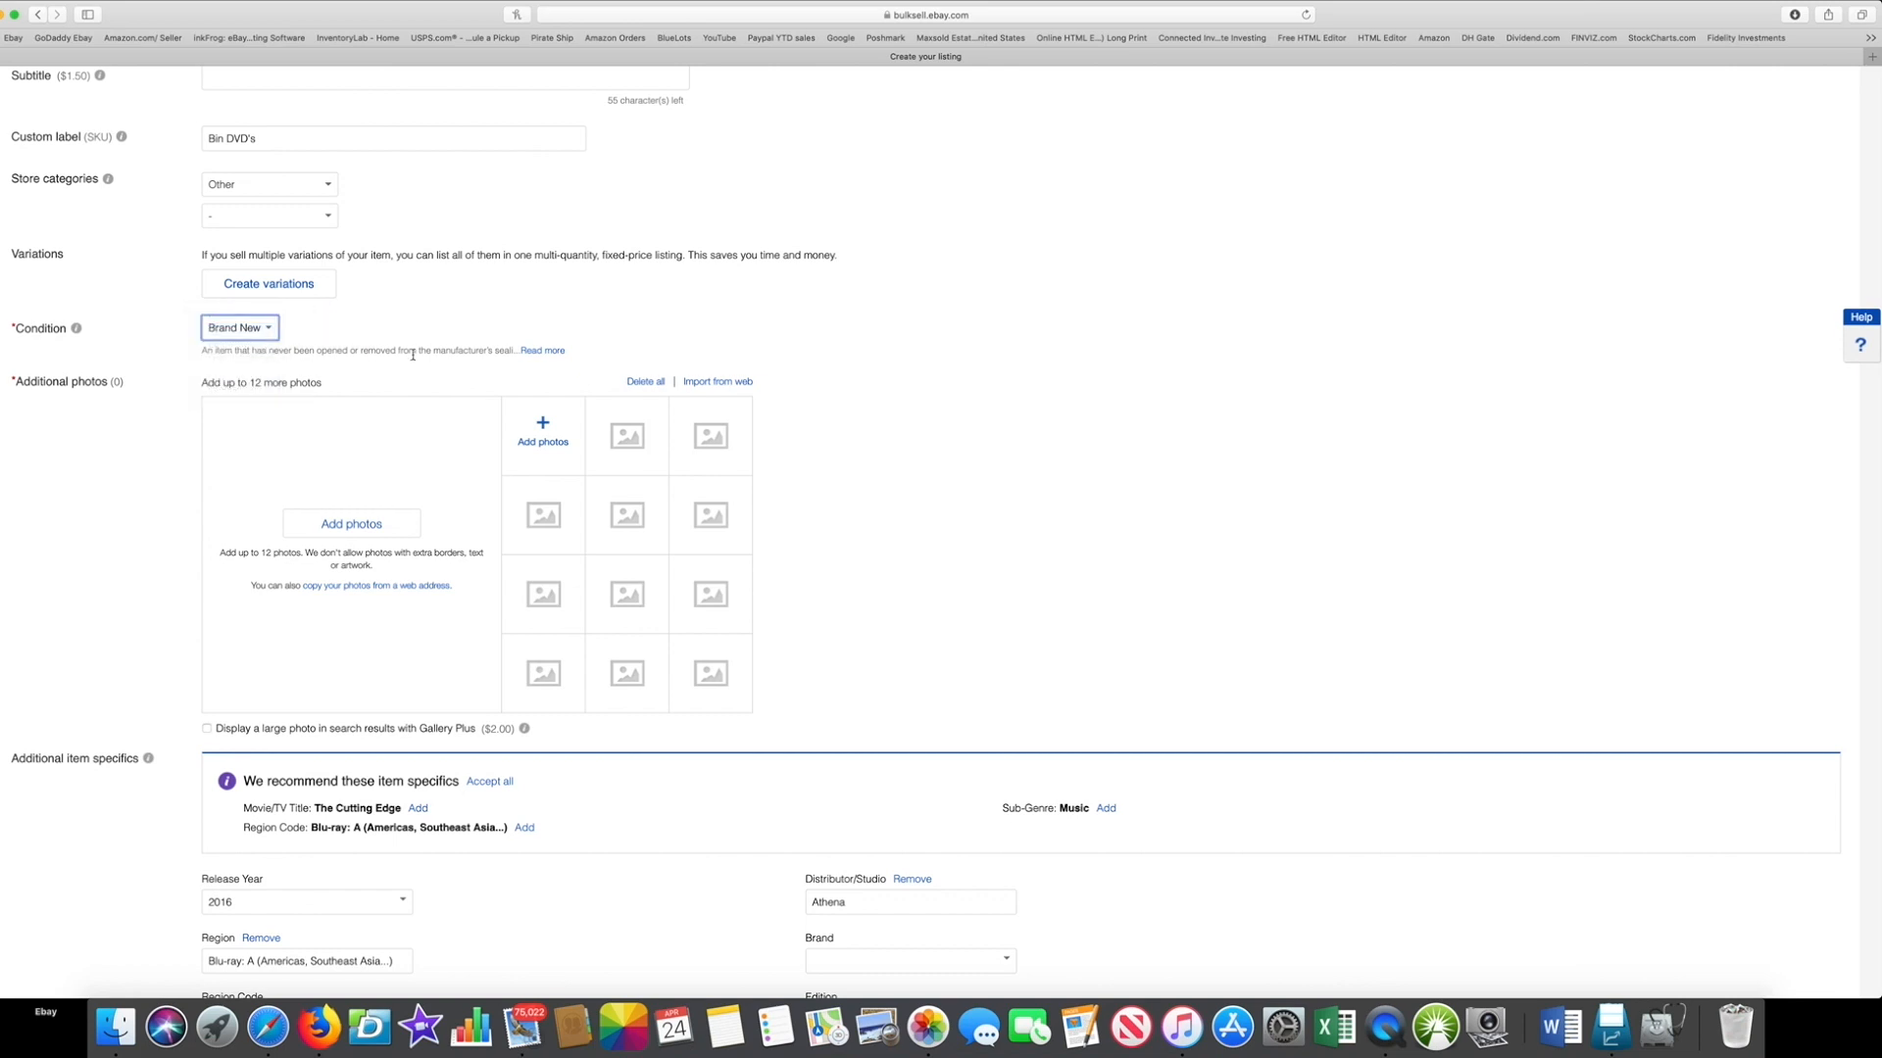
# Step: Set the item's condition to Good and begin a condition description
pyautogui.click(270, 332)
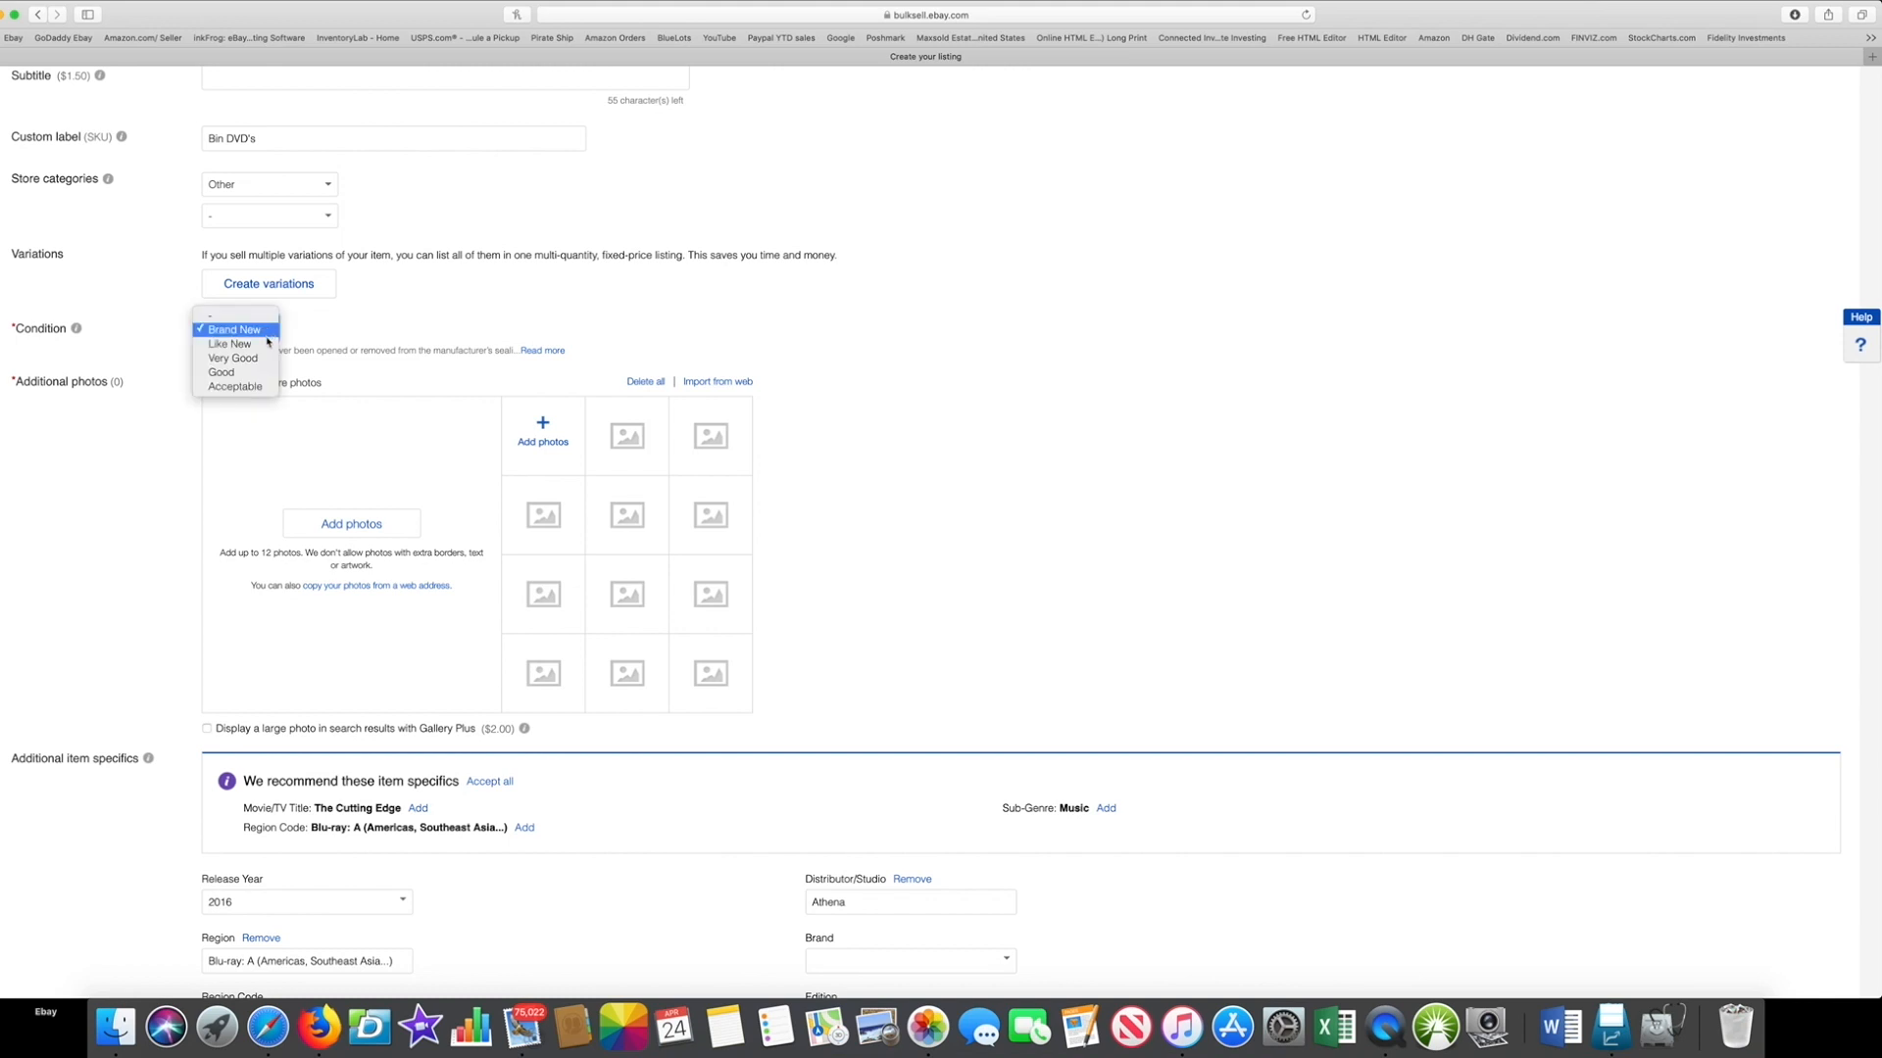
pyautogui.click(254, 372)
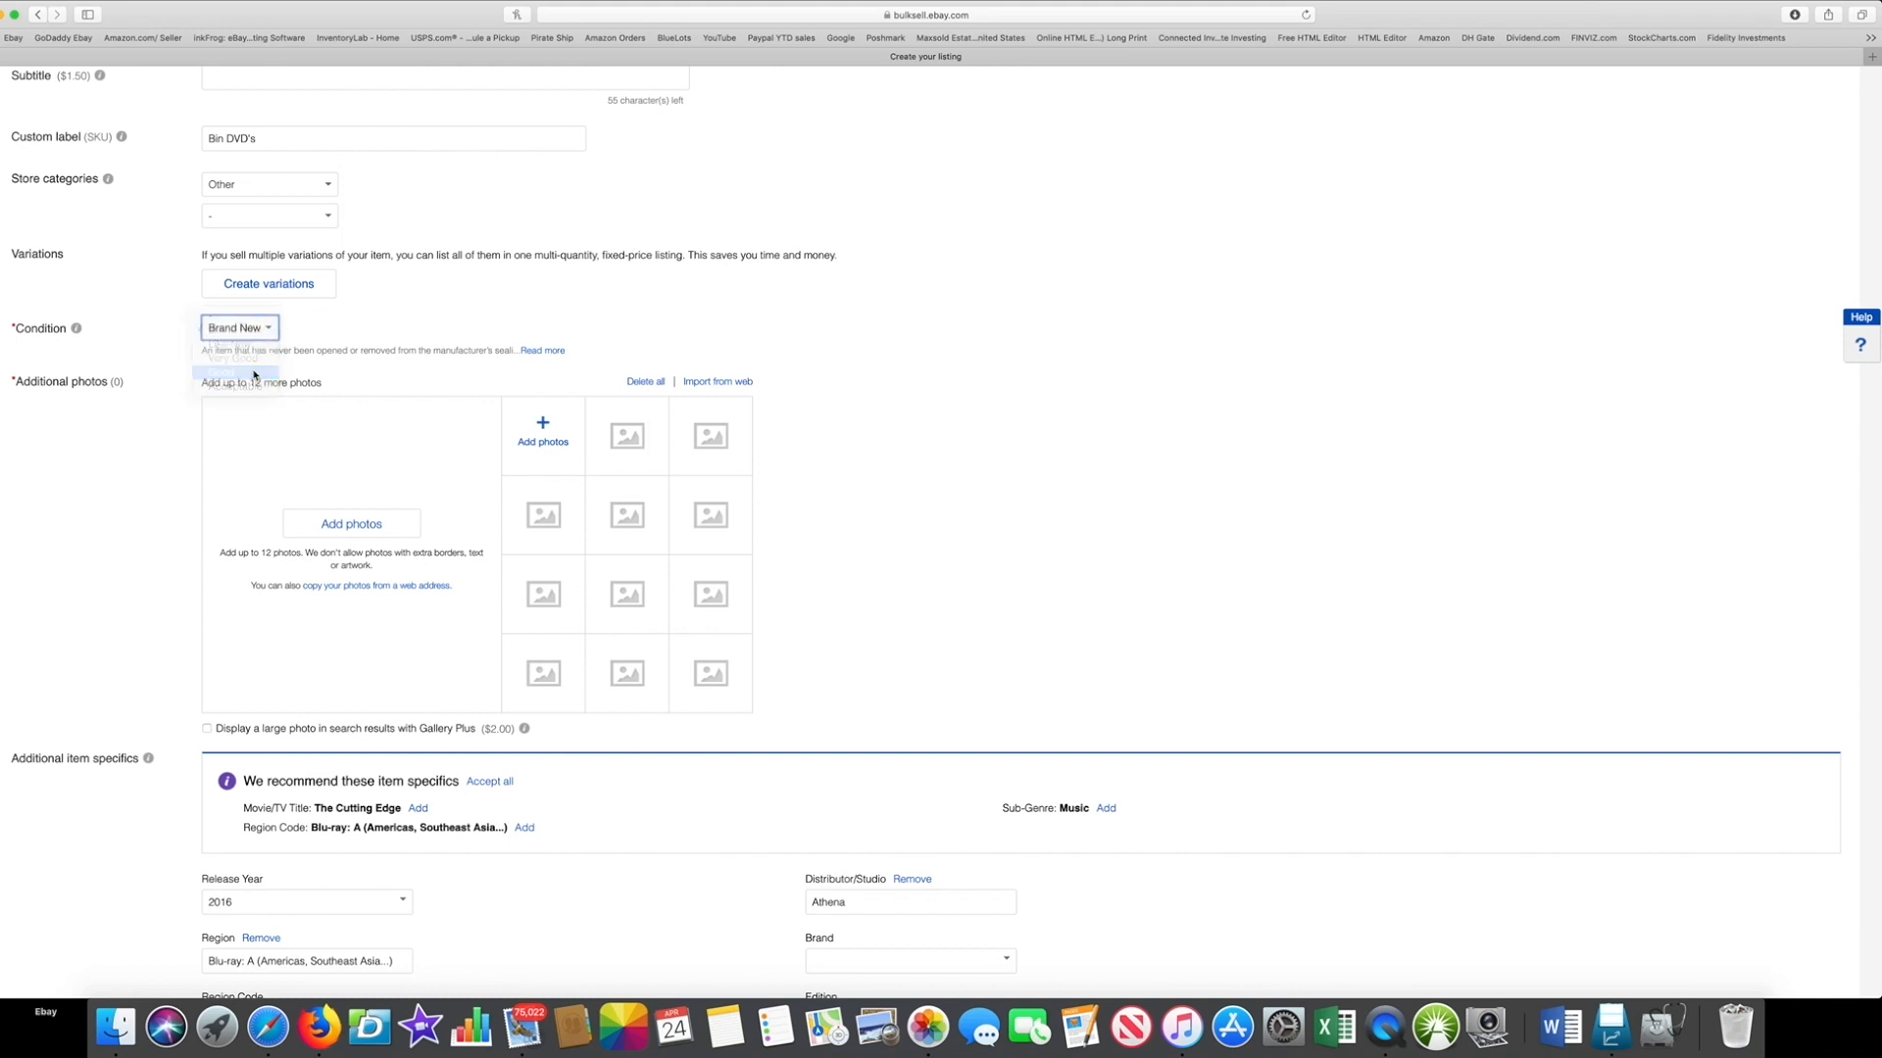
pyautogui.click(264, 384)
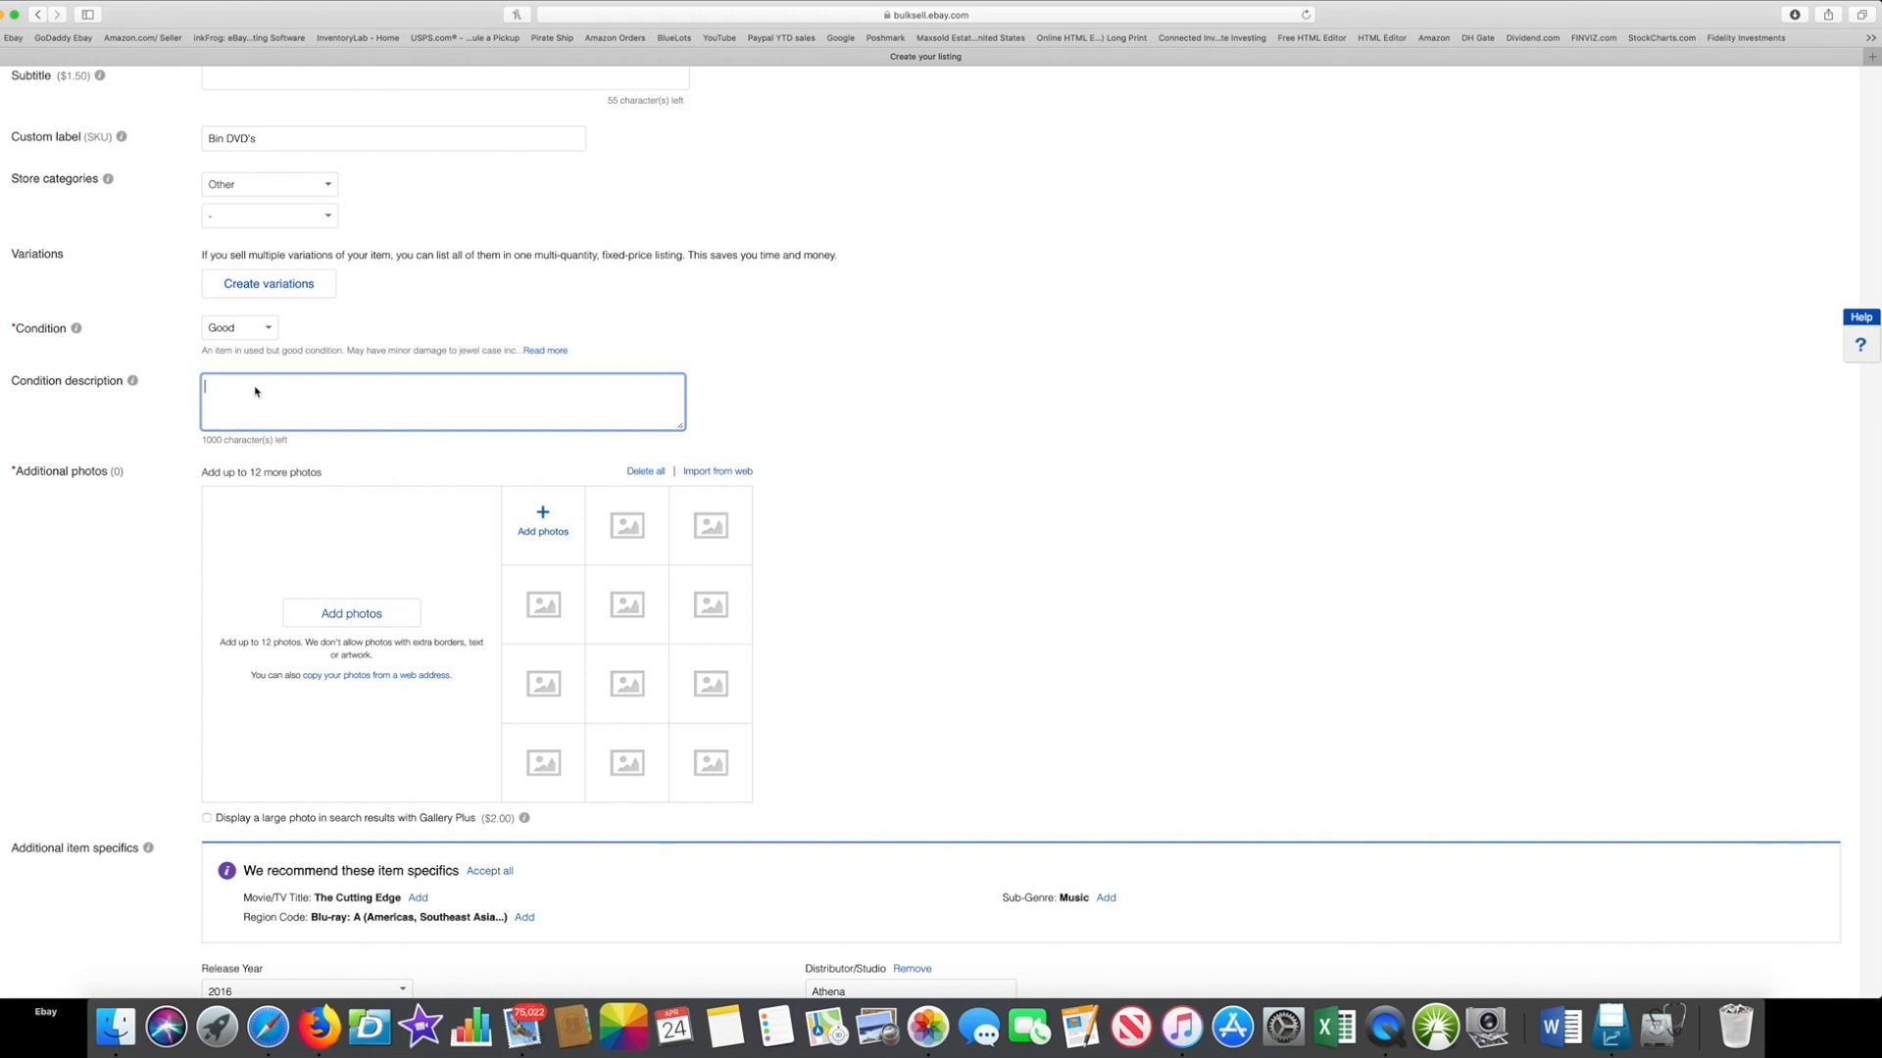
# Step: Describe the disc as excellent, no scratches, tested and working perfectly, with original case, art work, manual and disc, but extra bonus disc missing
pyautogui.write('Blu-ray Disc is in excellent condition with no scratches. Disc has ')
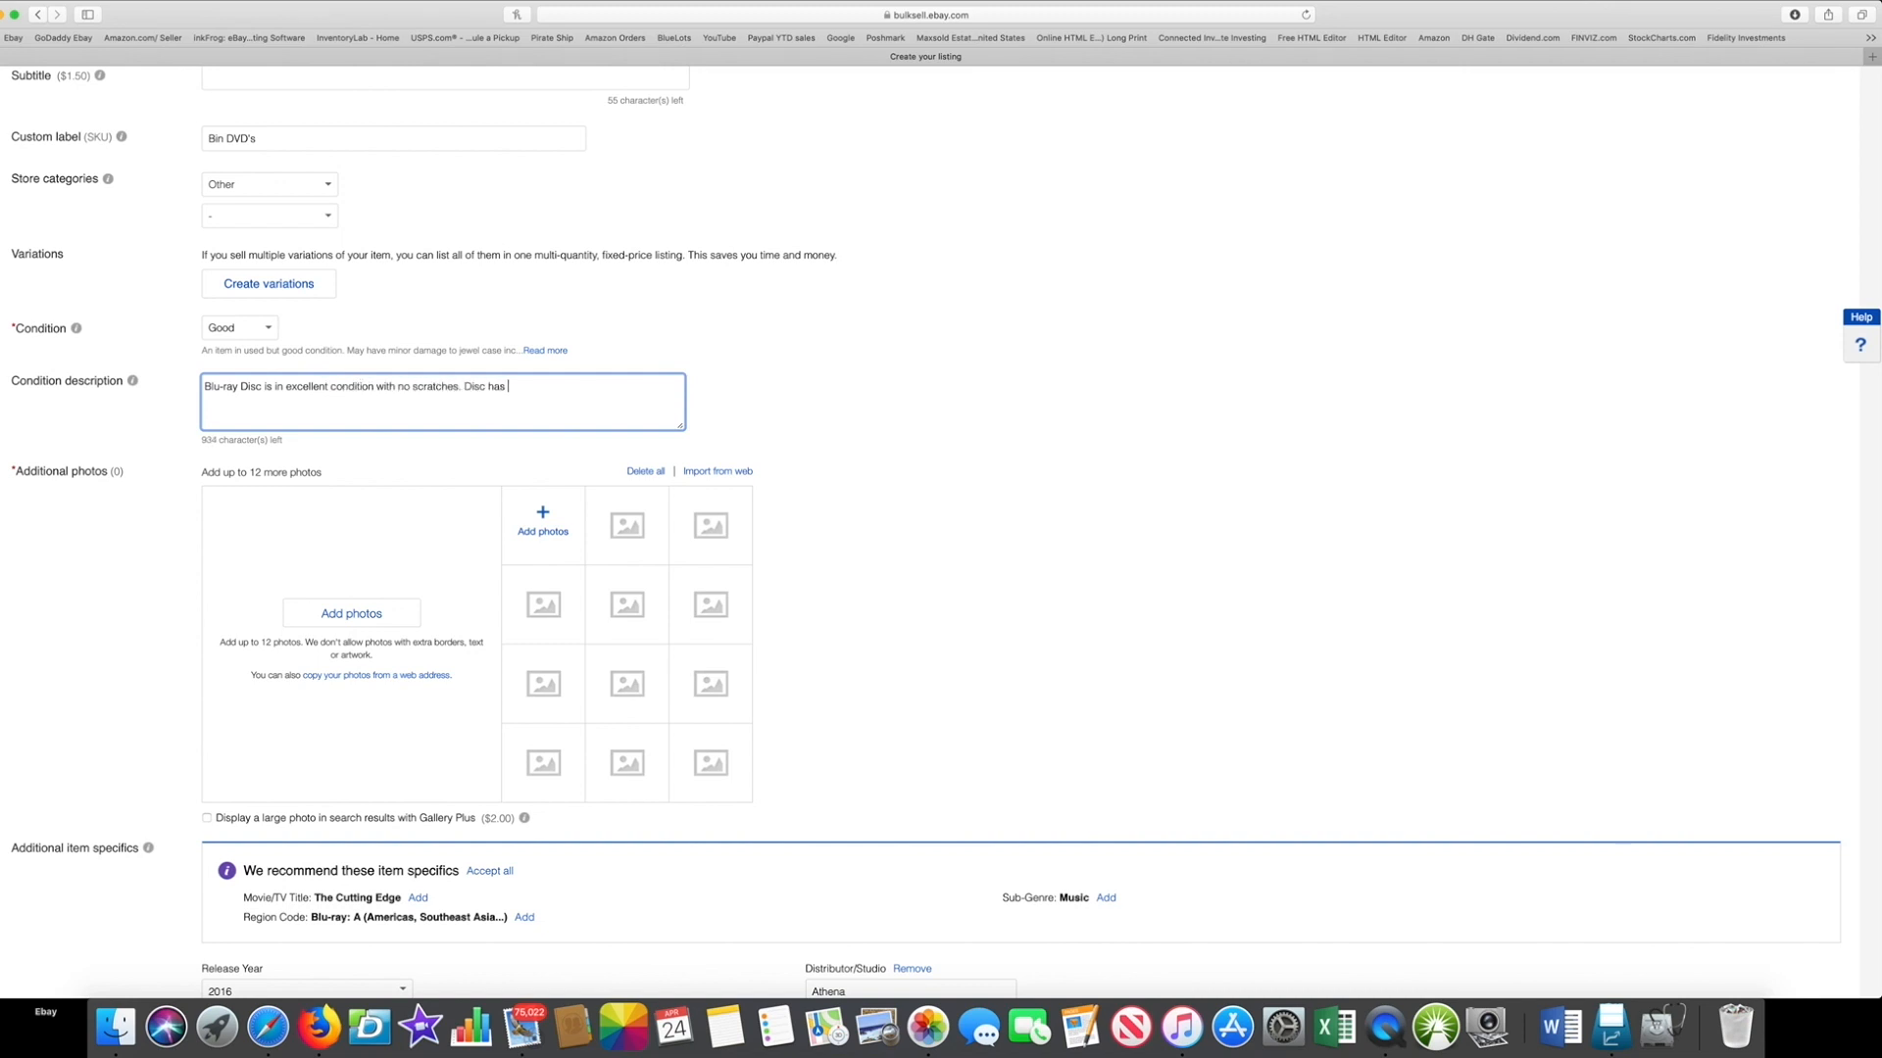
pyautogui.write('been tested and works perfectly.')
pyautogui.write('Comes with original ')
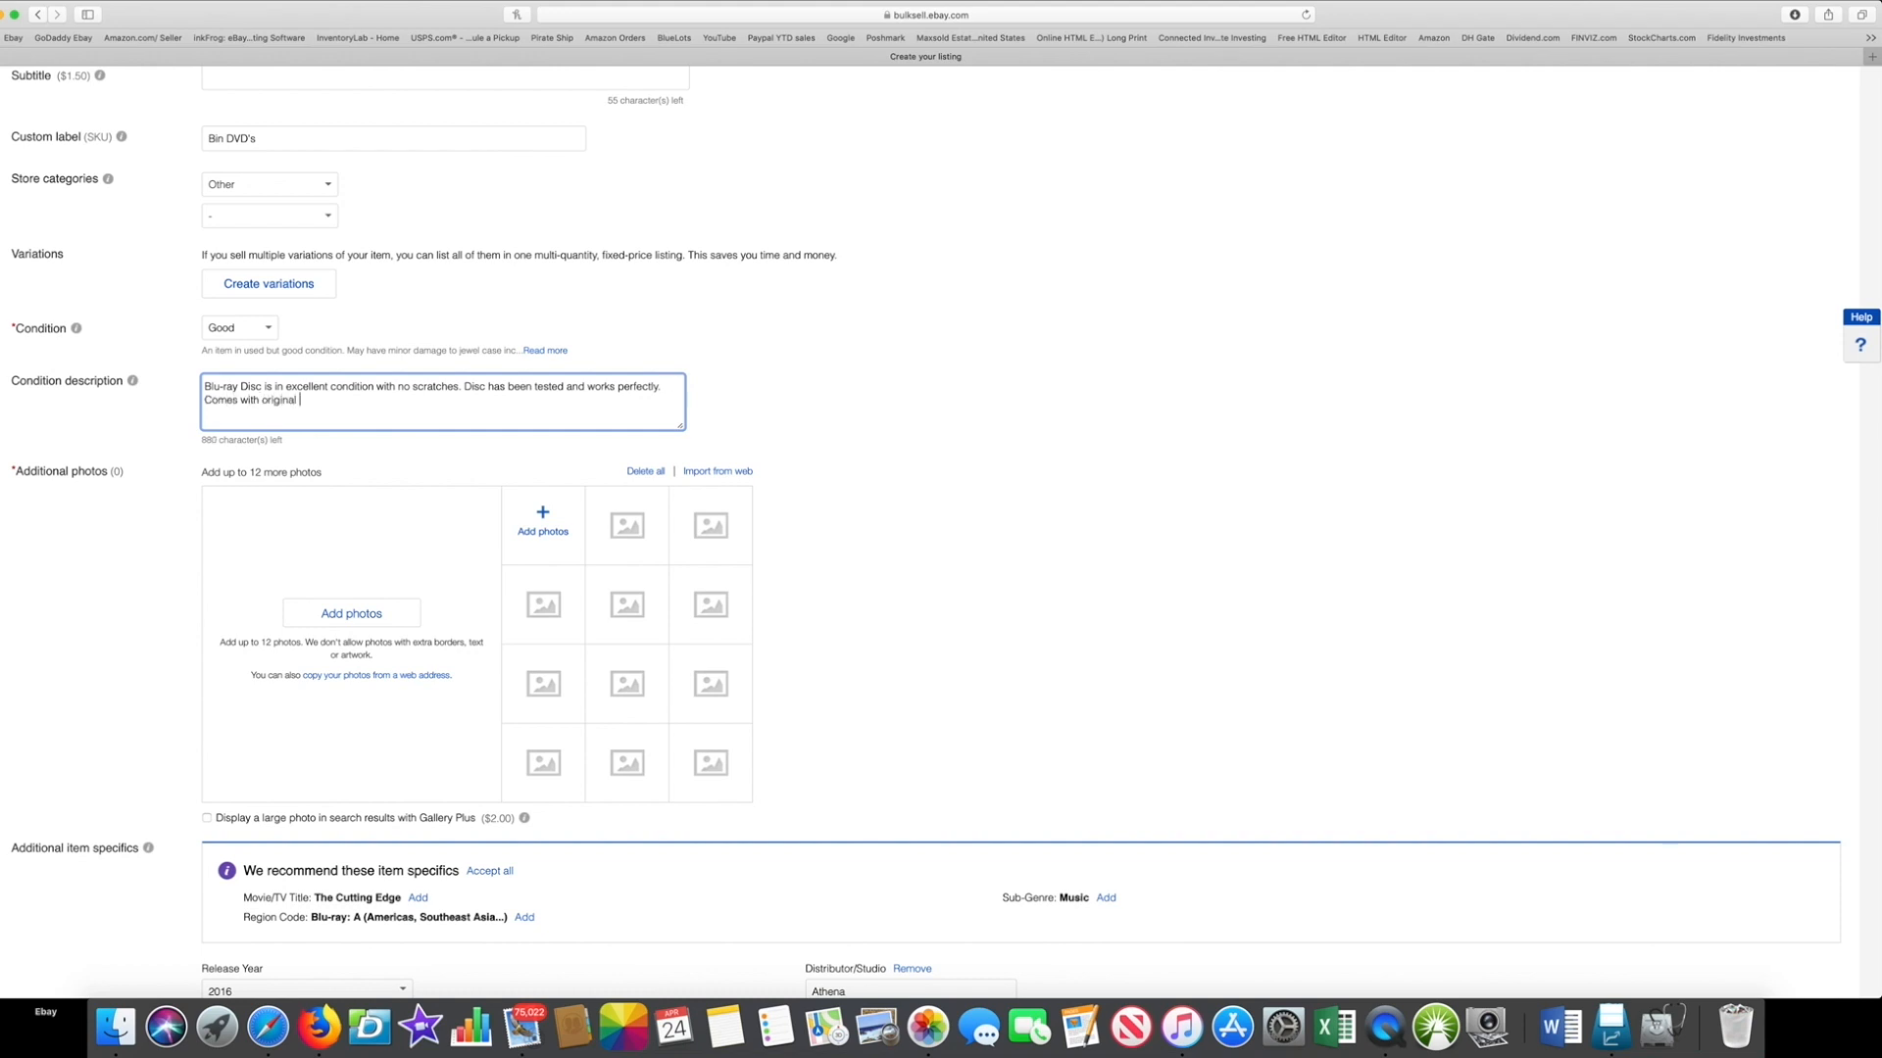
pyautogui.write('case, art work')
pyautogui.write('manual and disc')
pyautogui.write('. Extra bonus disc is missing.')
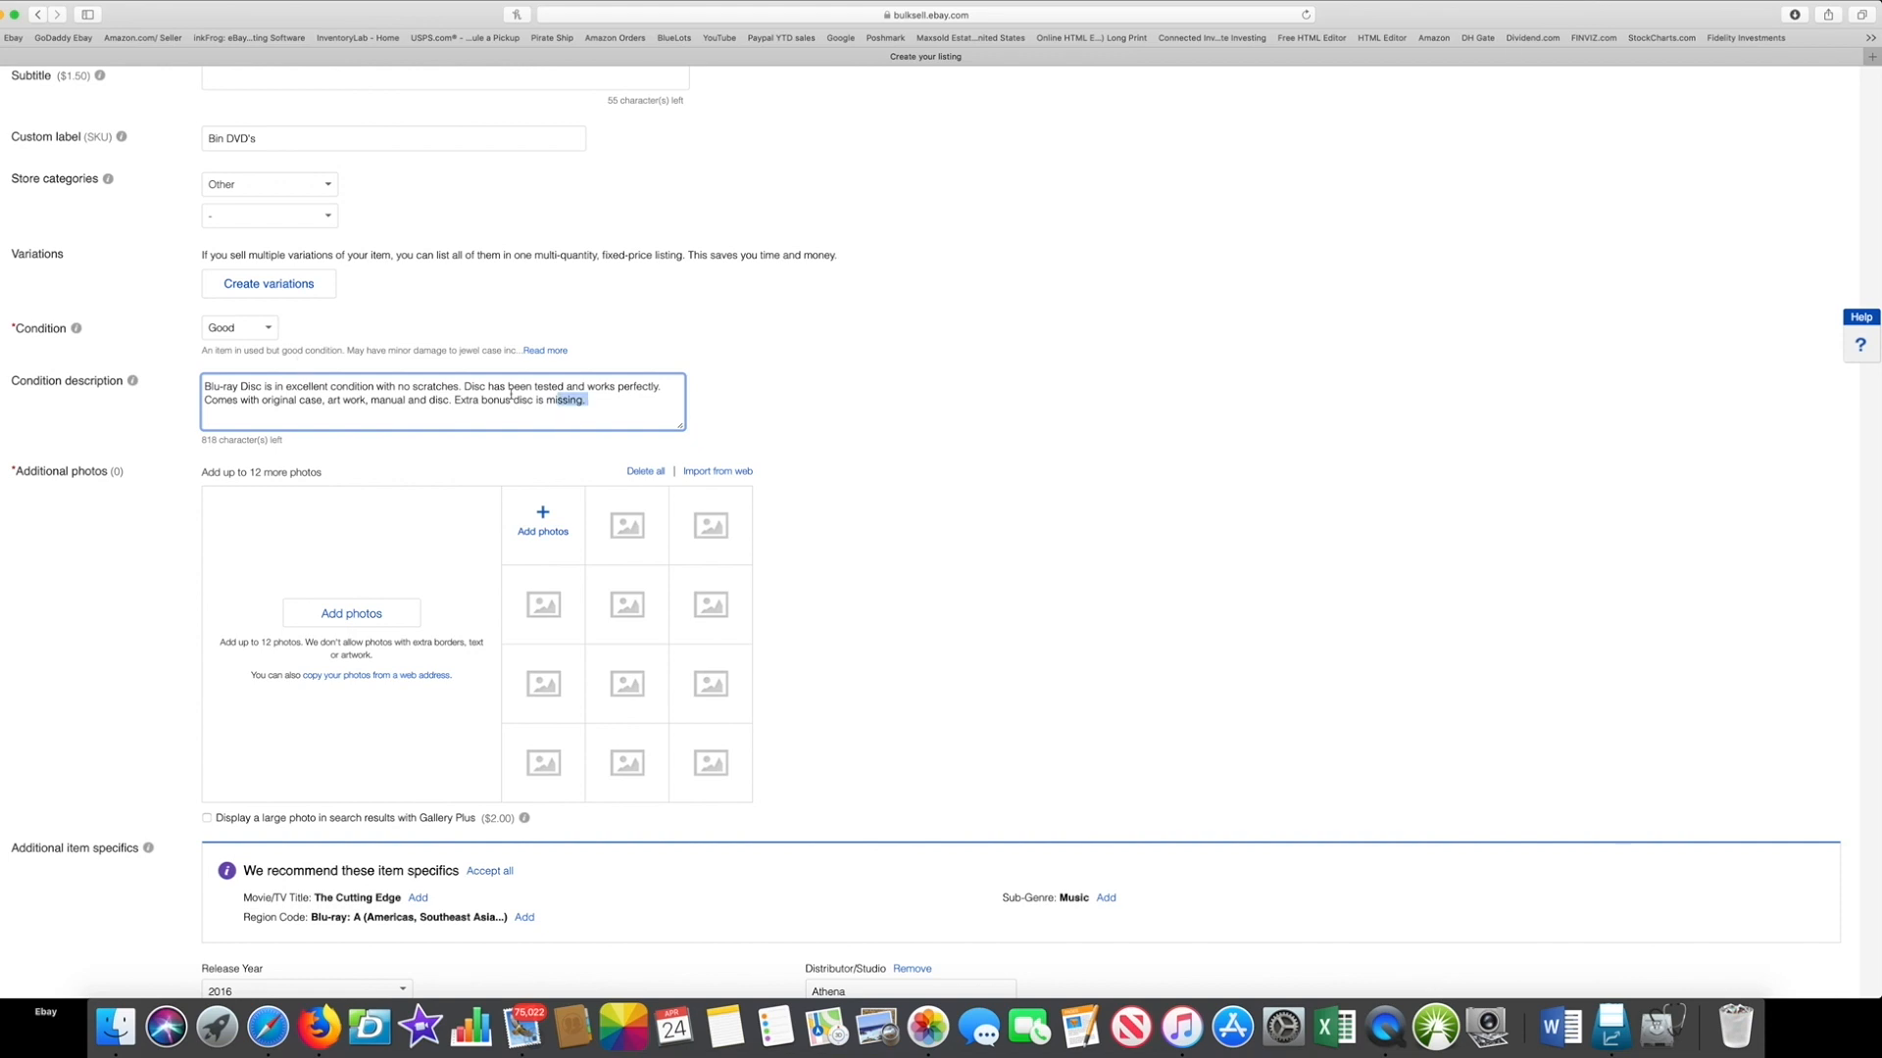
# Step: Clear the condition description and set the item's condition back to Brand New
pyautogui.press('super+a')
pyautogui.press('BackSpace')
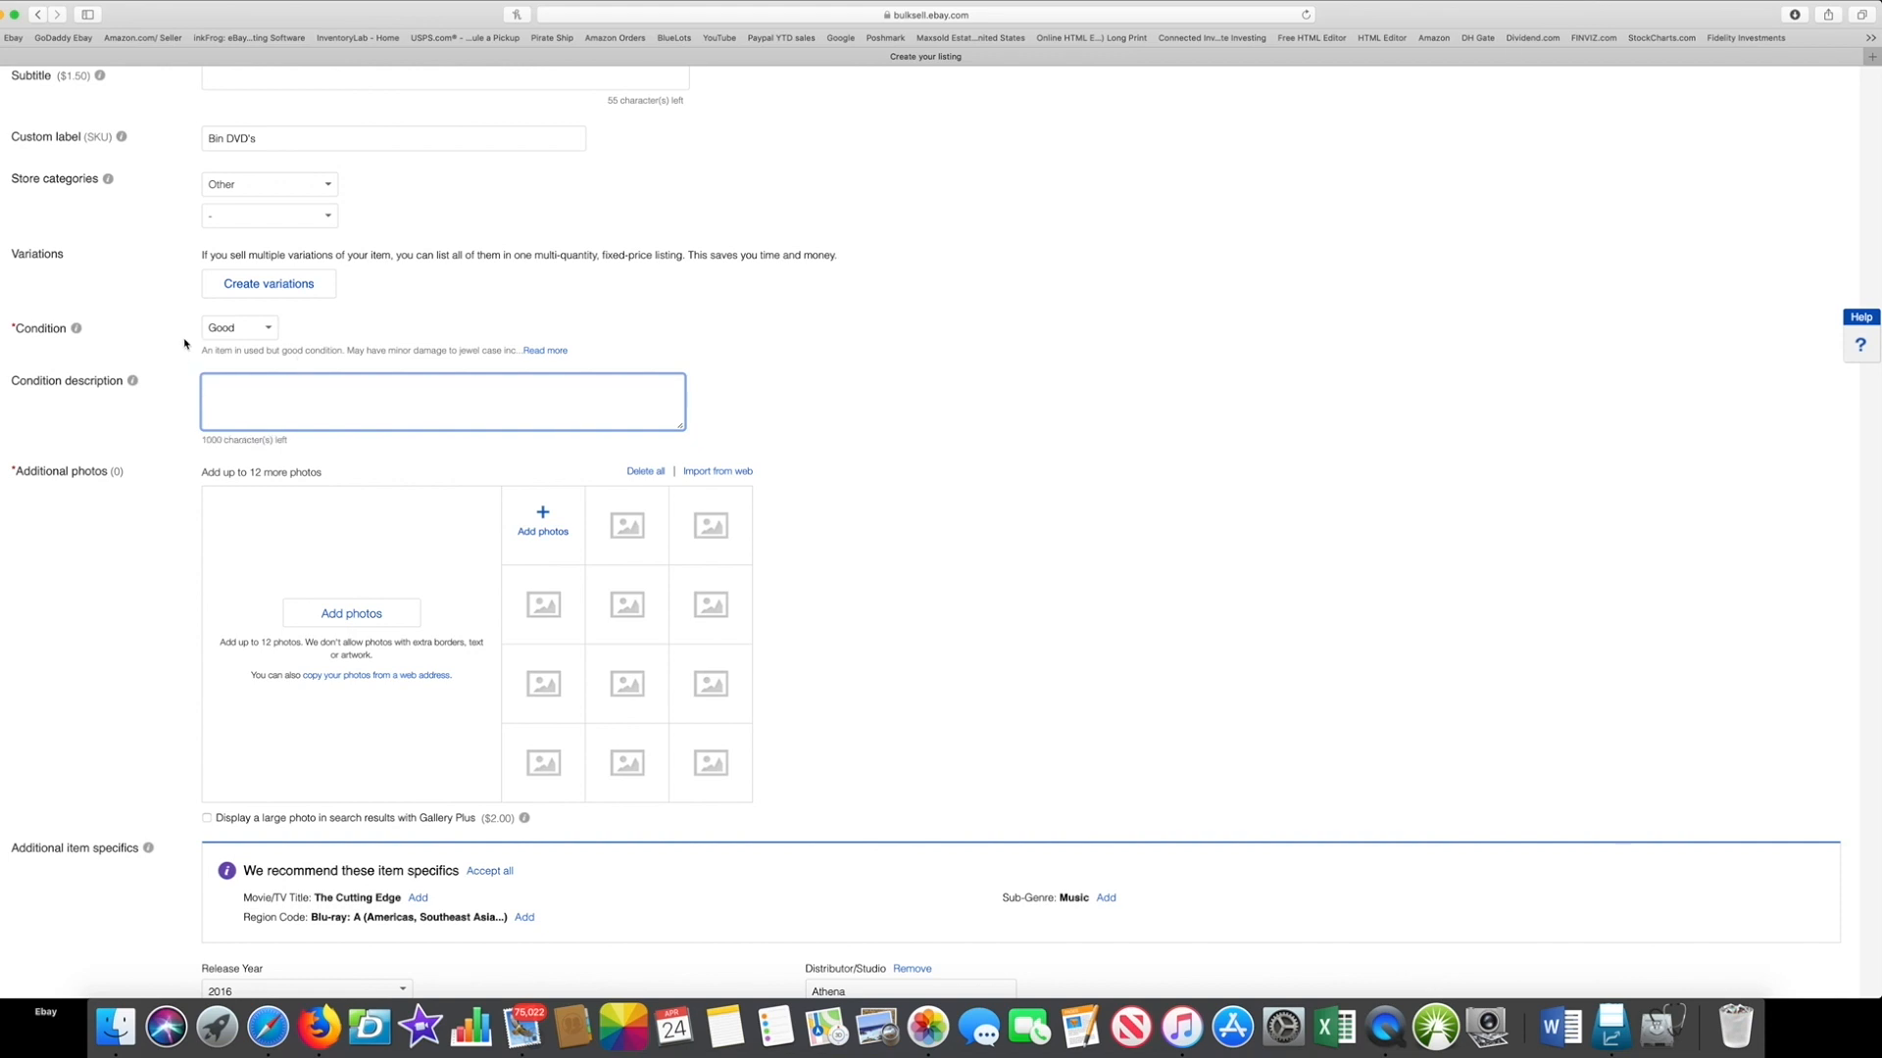
pyautogui.click(264, 334)
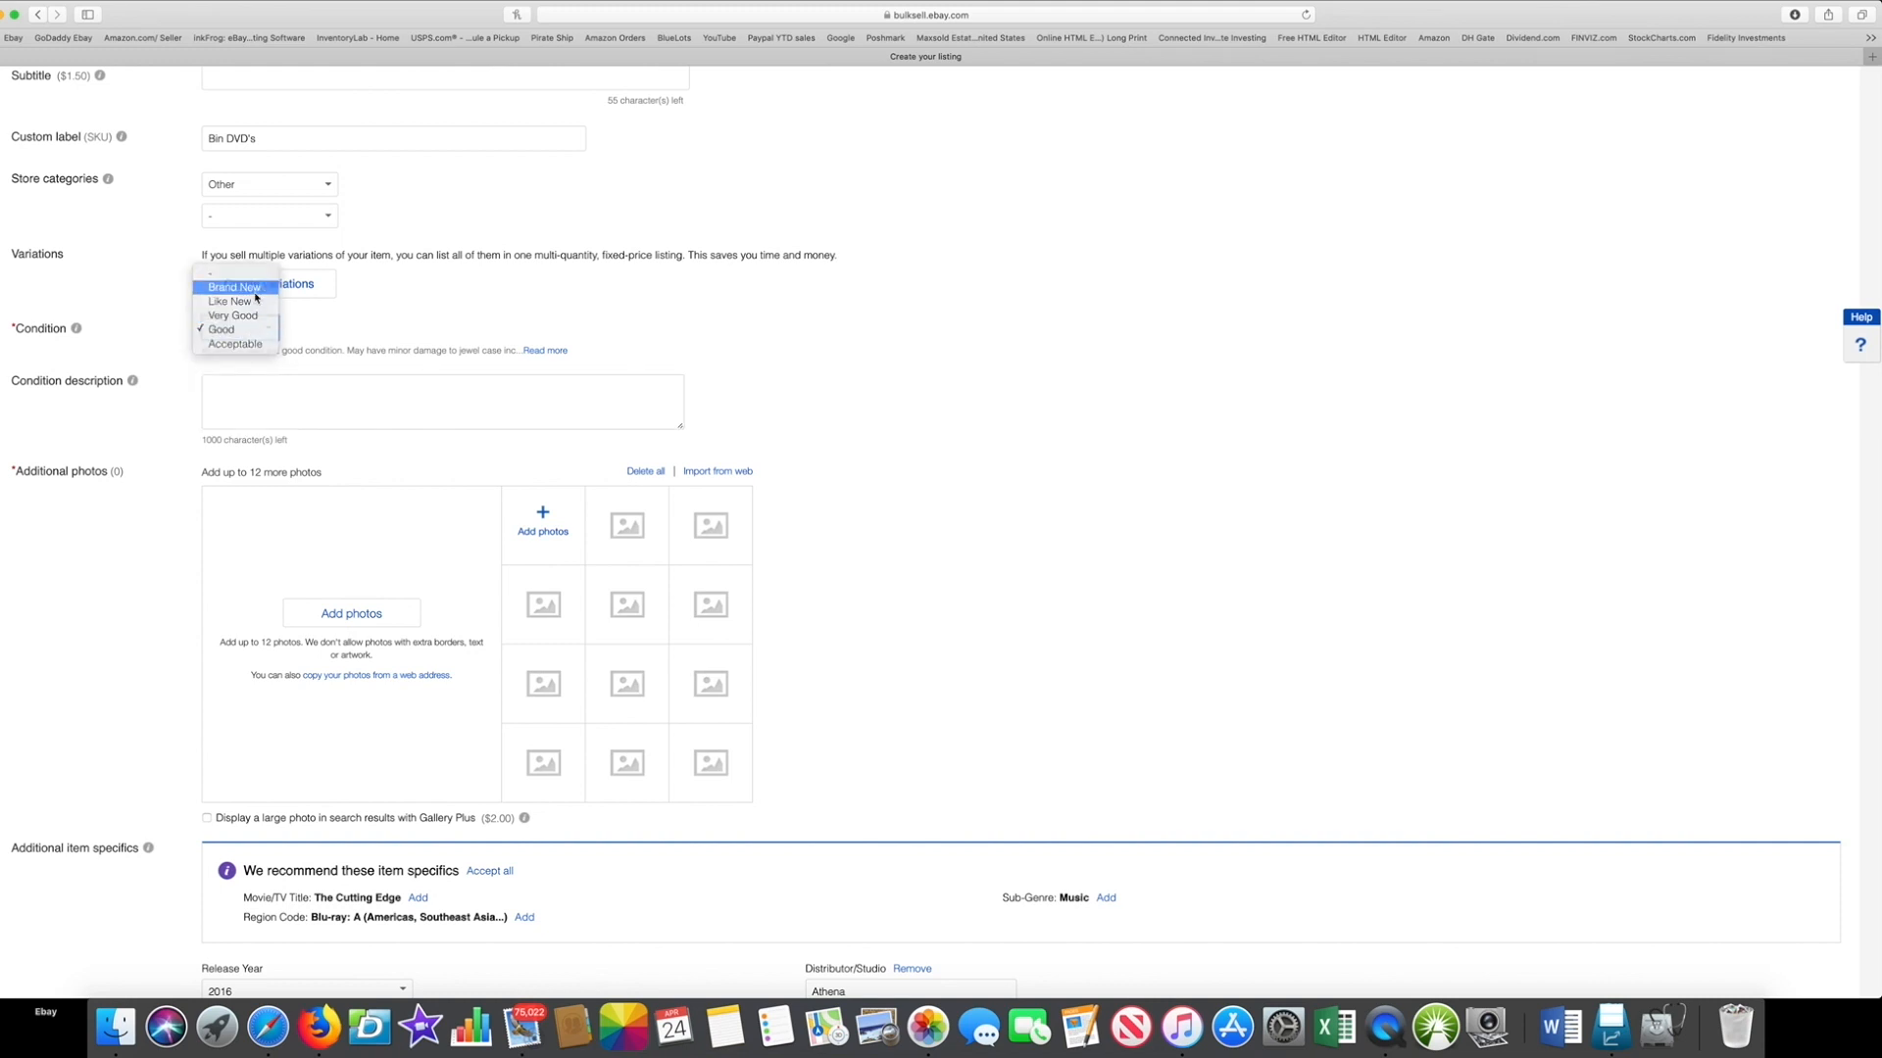
pyautogui.click(257, 294)
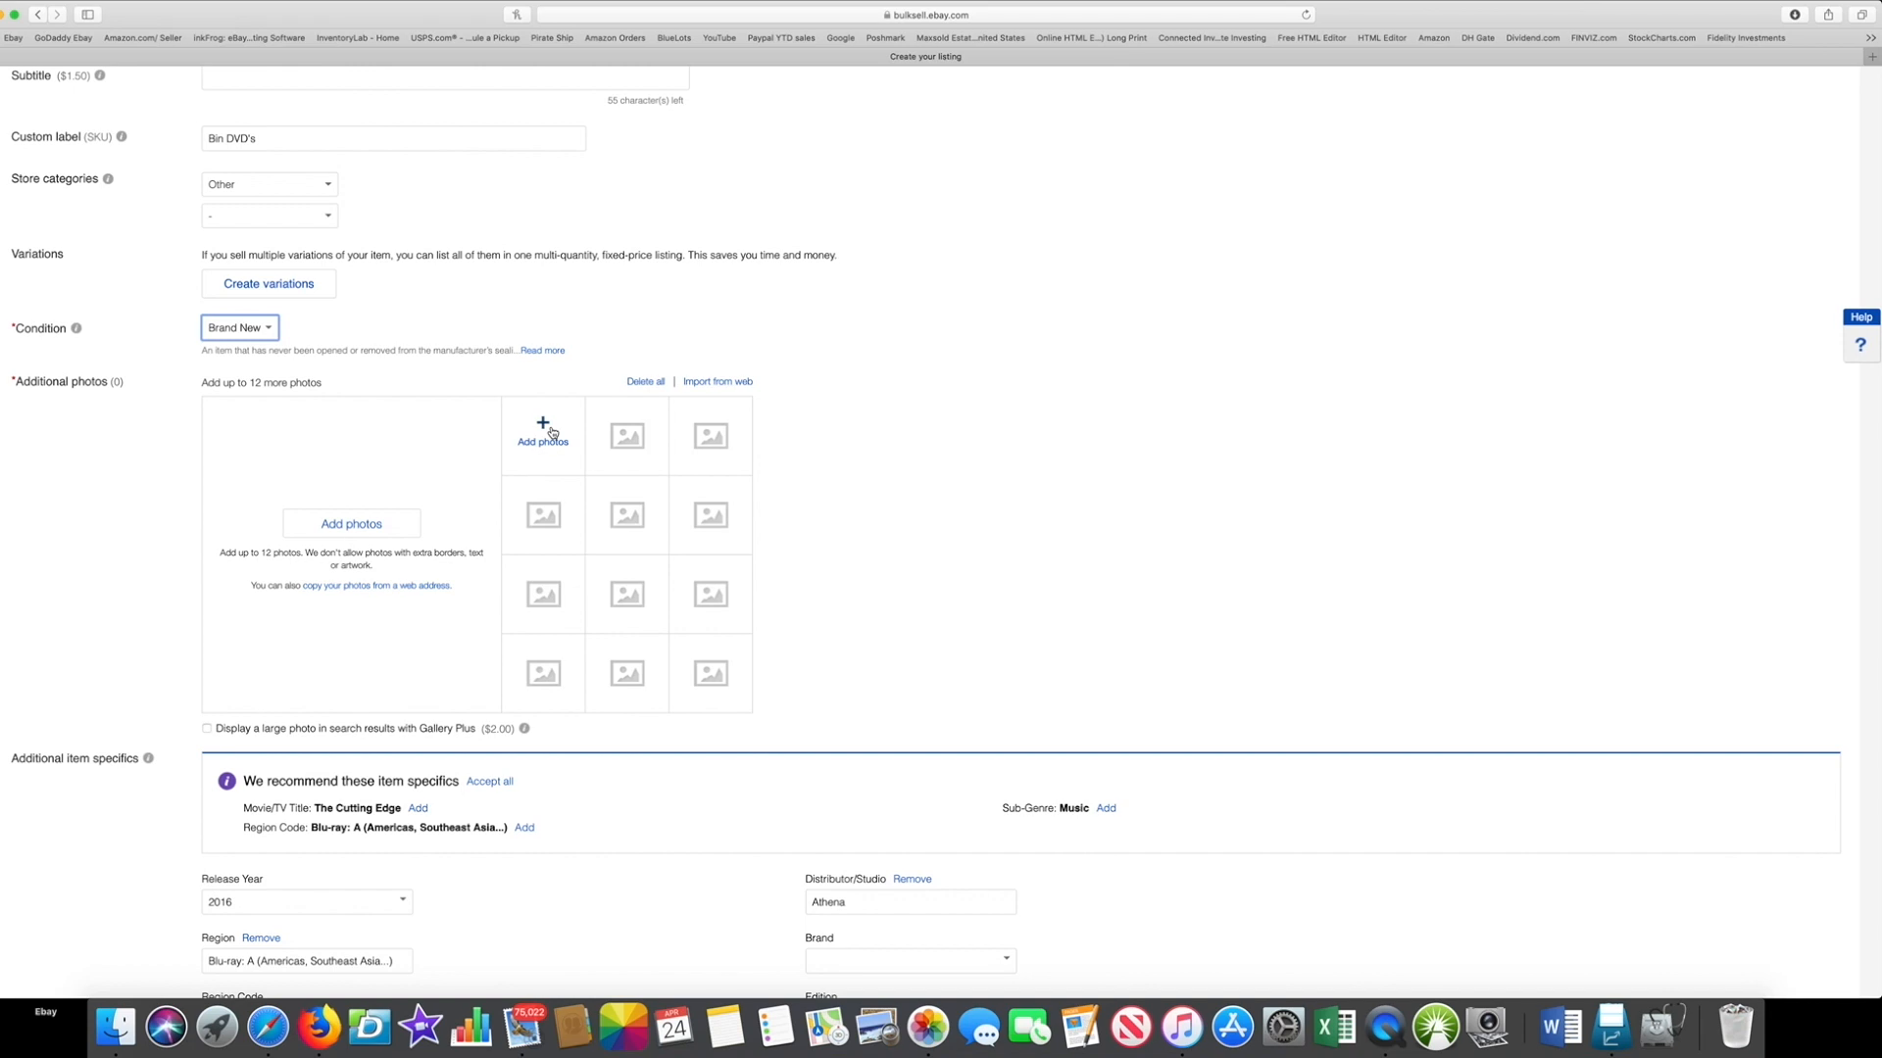
# Step: Add the front and back cover photos of the Soundbreaking Blu-ray from the Photos library
pyautogui.click(552, 433)
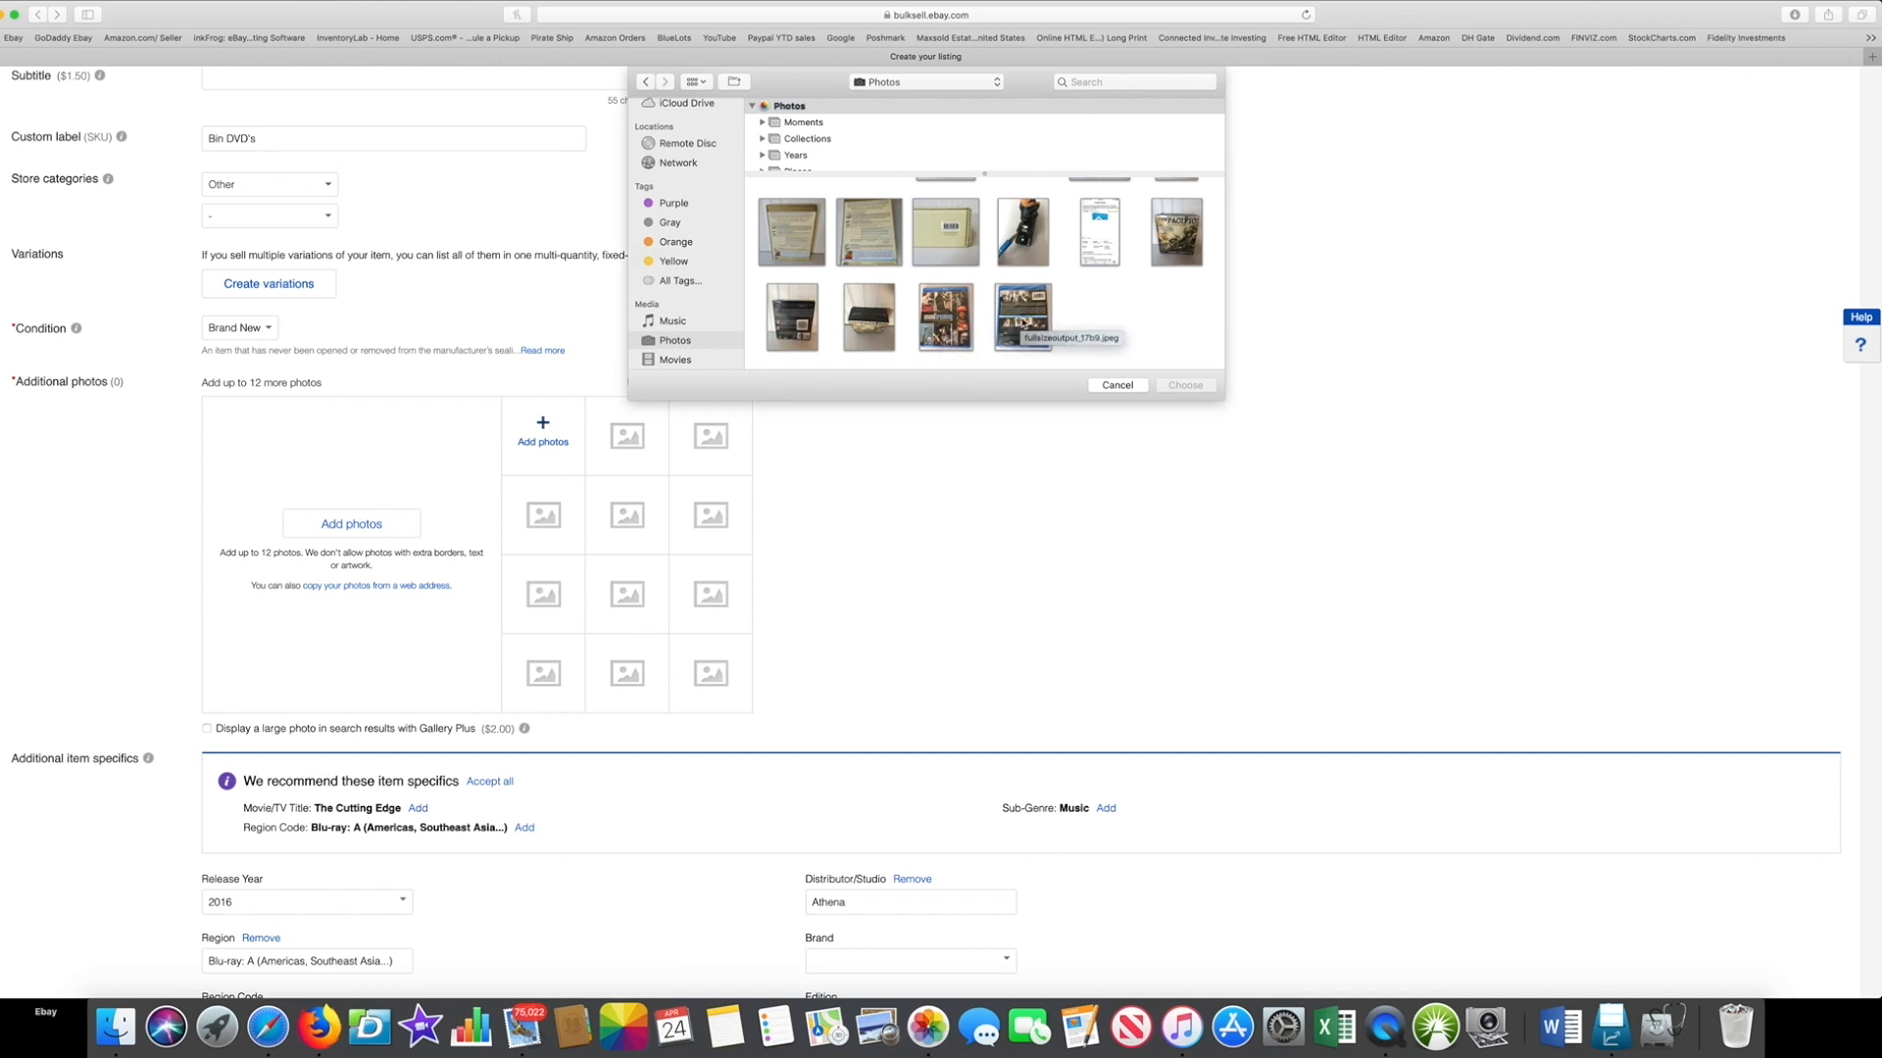
pyautogui.click(952, 333)
pyautogui.keyDown('super'); pyautogui.click(1024, 333); pyautogui.keyUp('super')
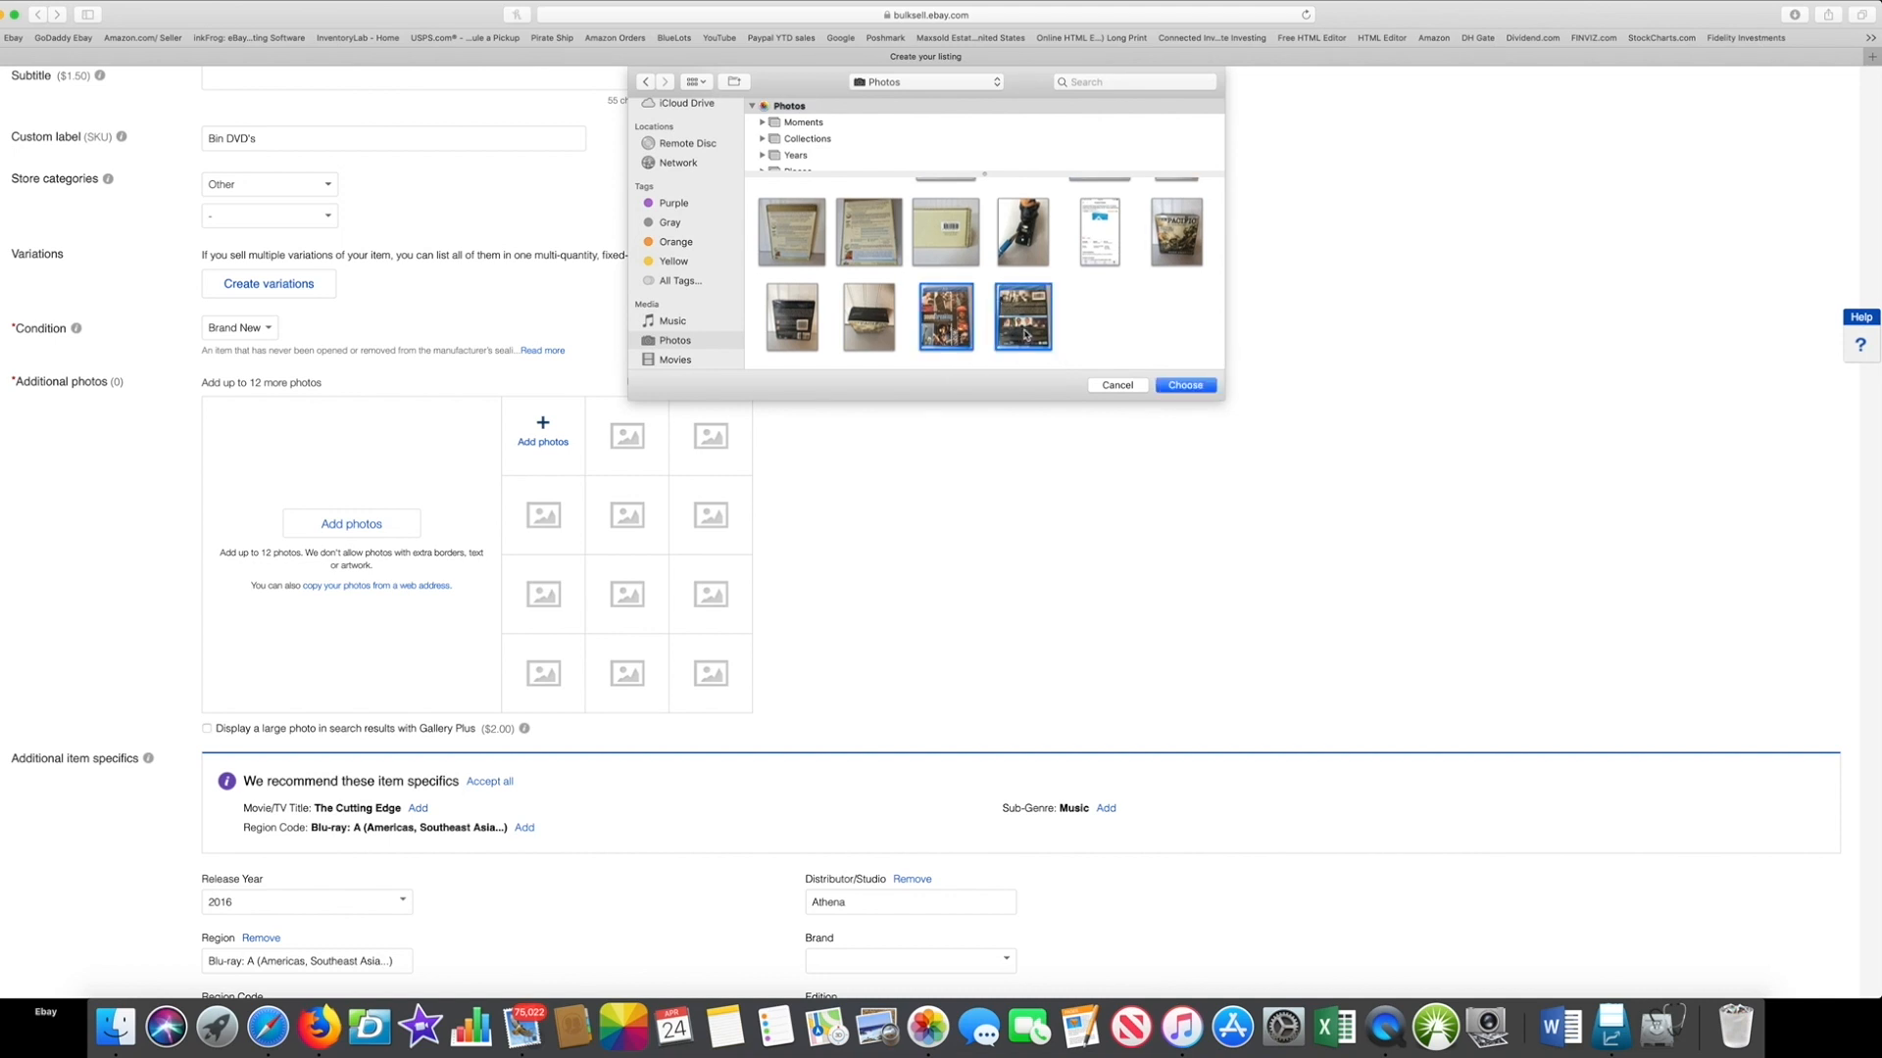
pyautogui.click(1164, 387)
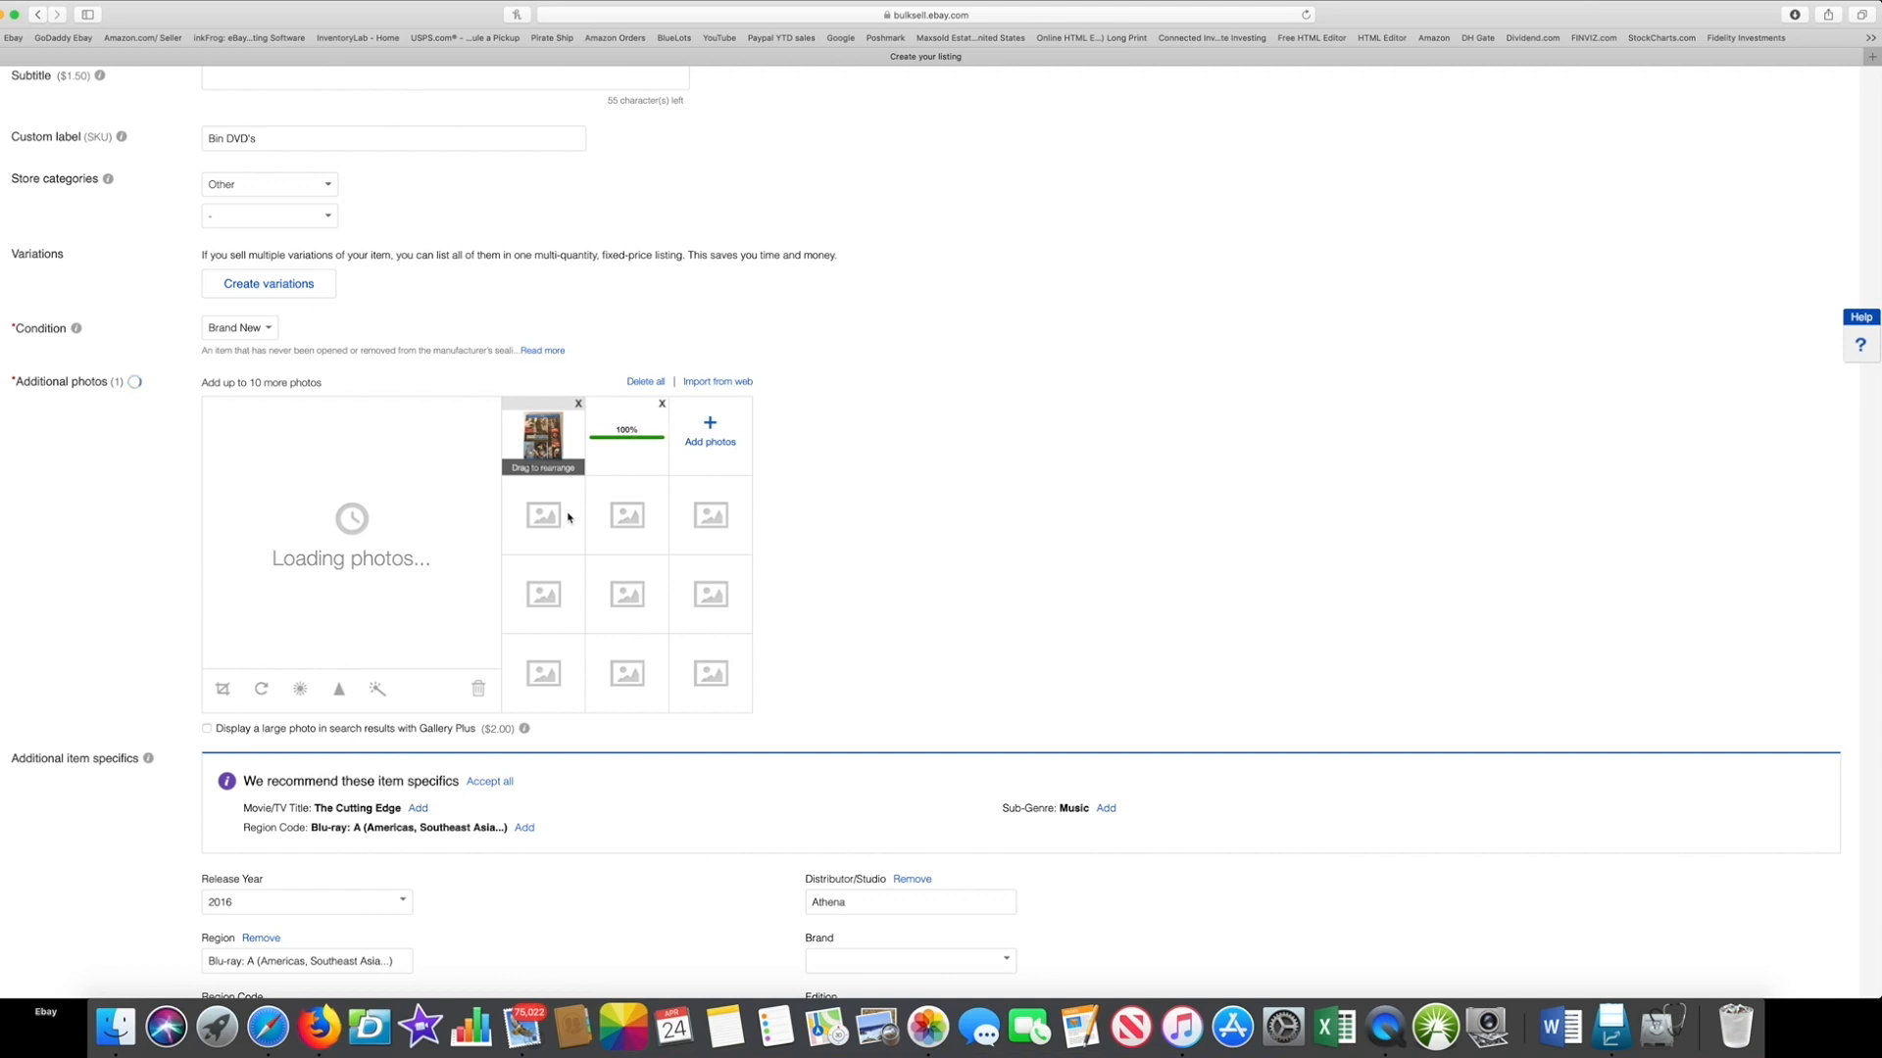
# Step: Inspect the uploaded front and back cover photos at enlarged size, then close the enlarged view
pyautogui.click(545, 438)
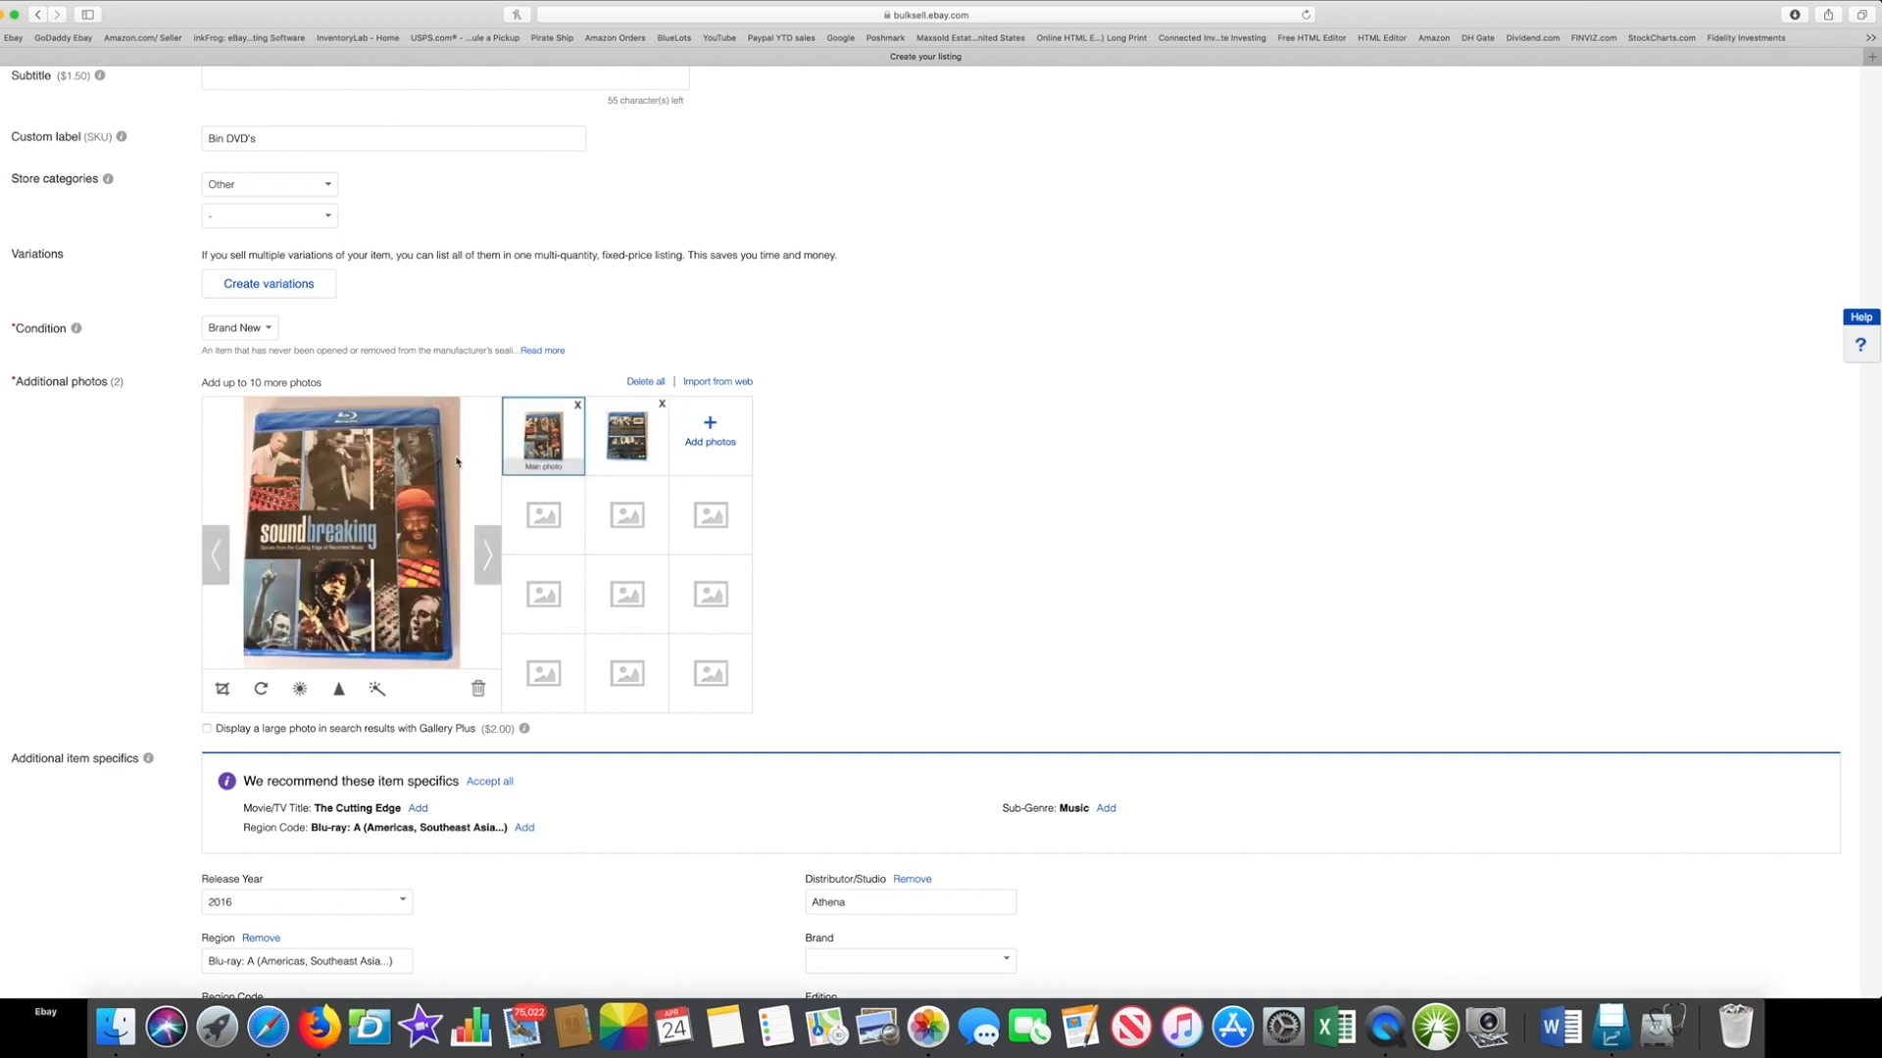
pyautogui.scroll(-1, 347, 531)
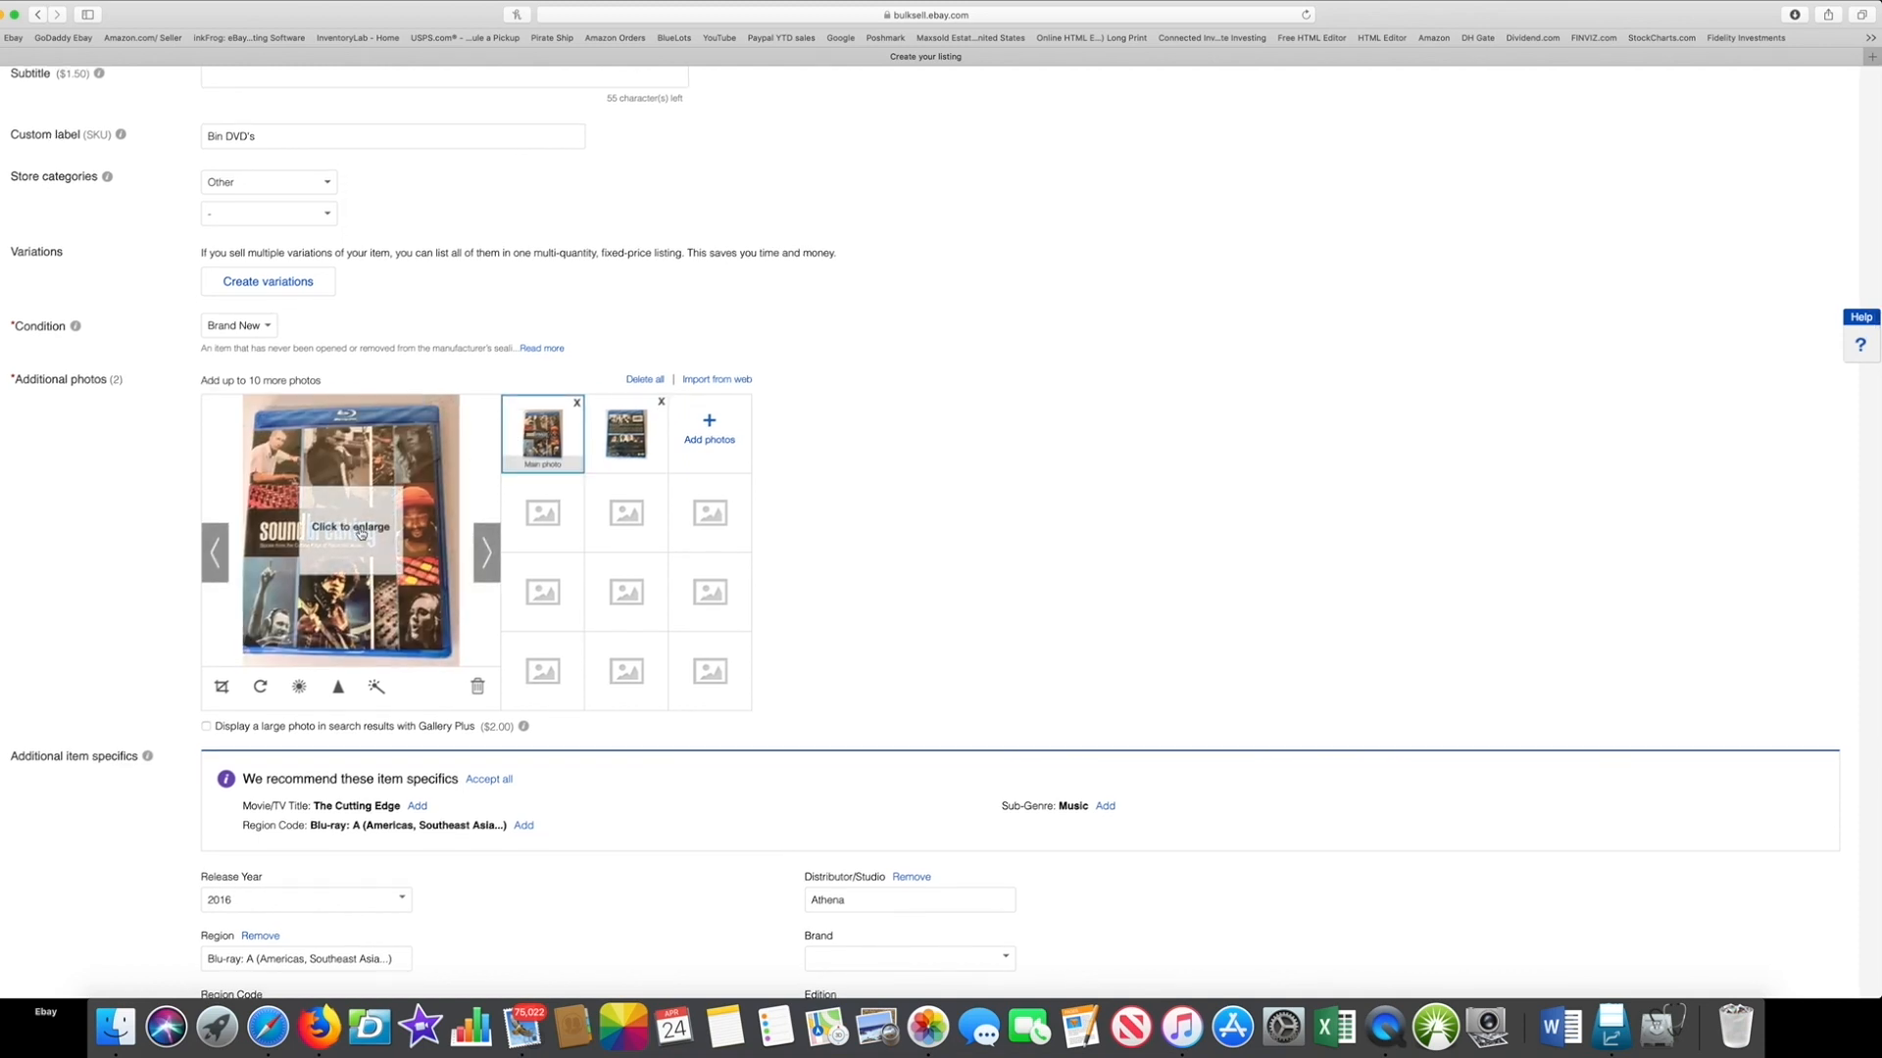
pyautogui.click(361, 533)
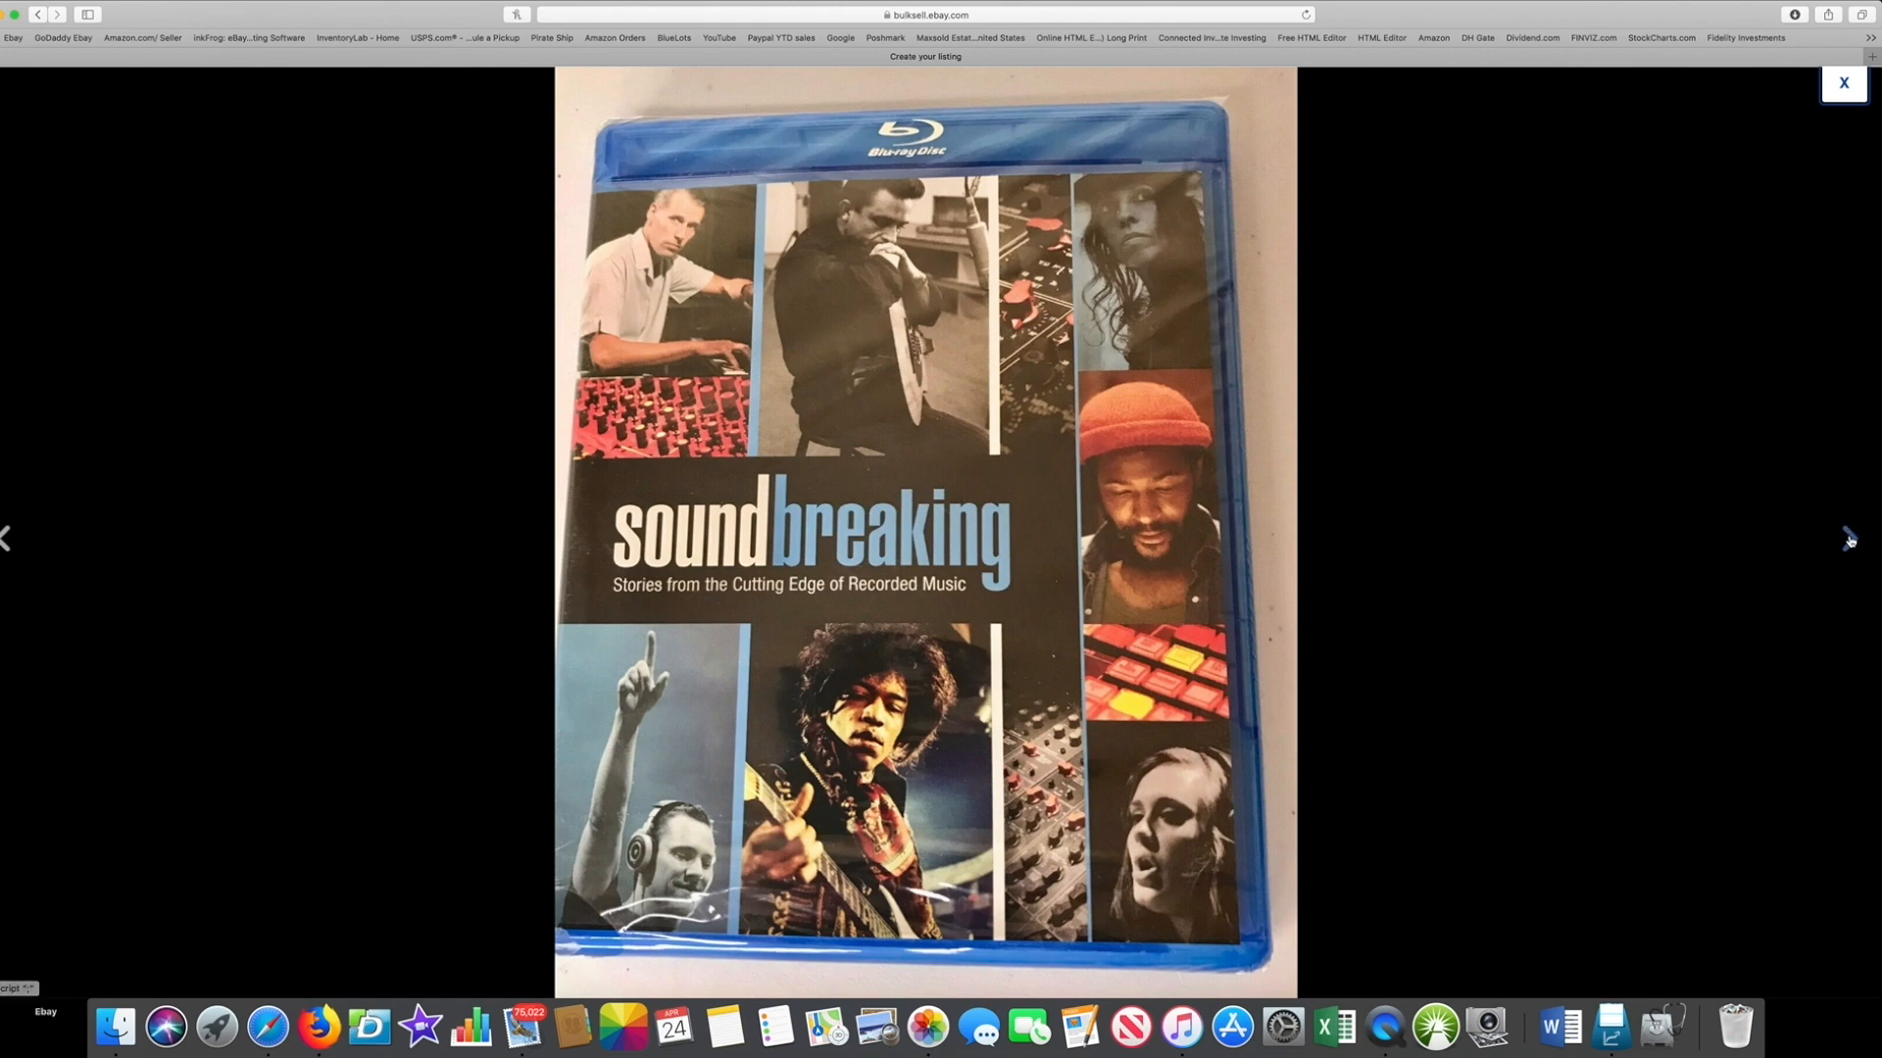
pyautogui.click(1849, 539)
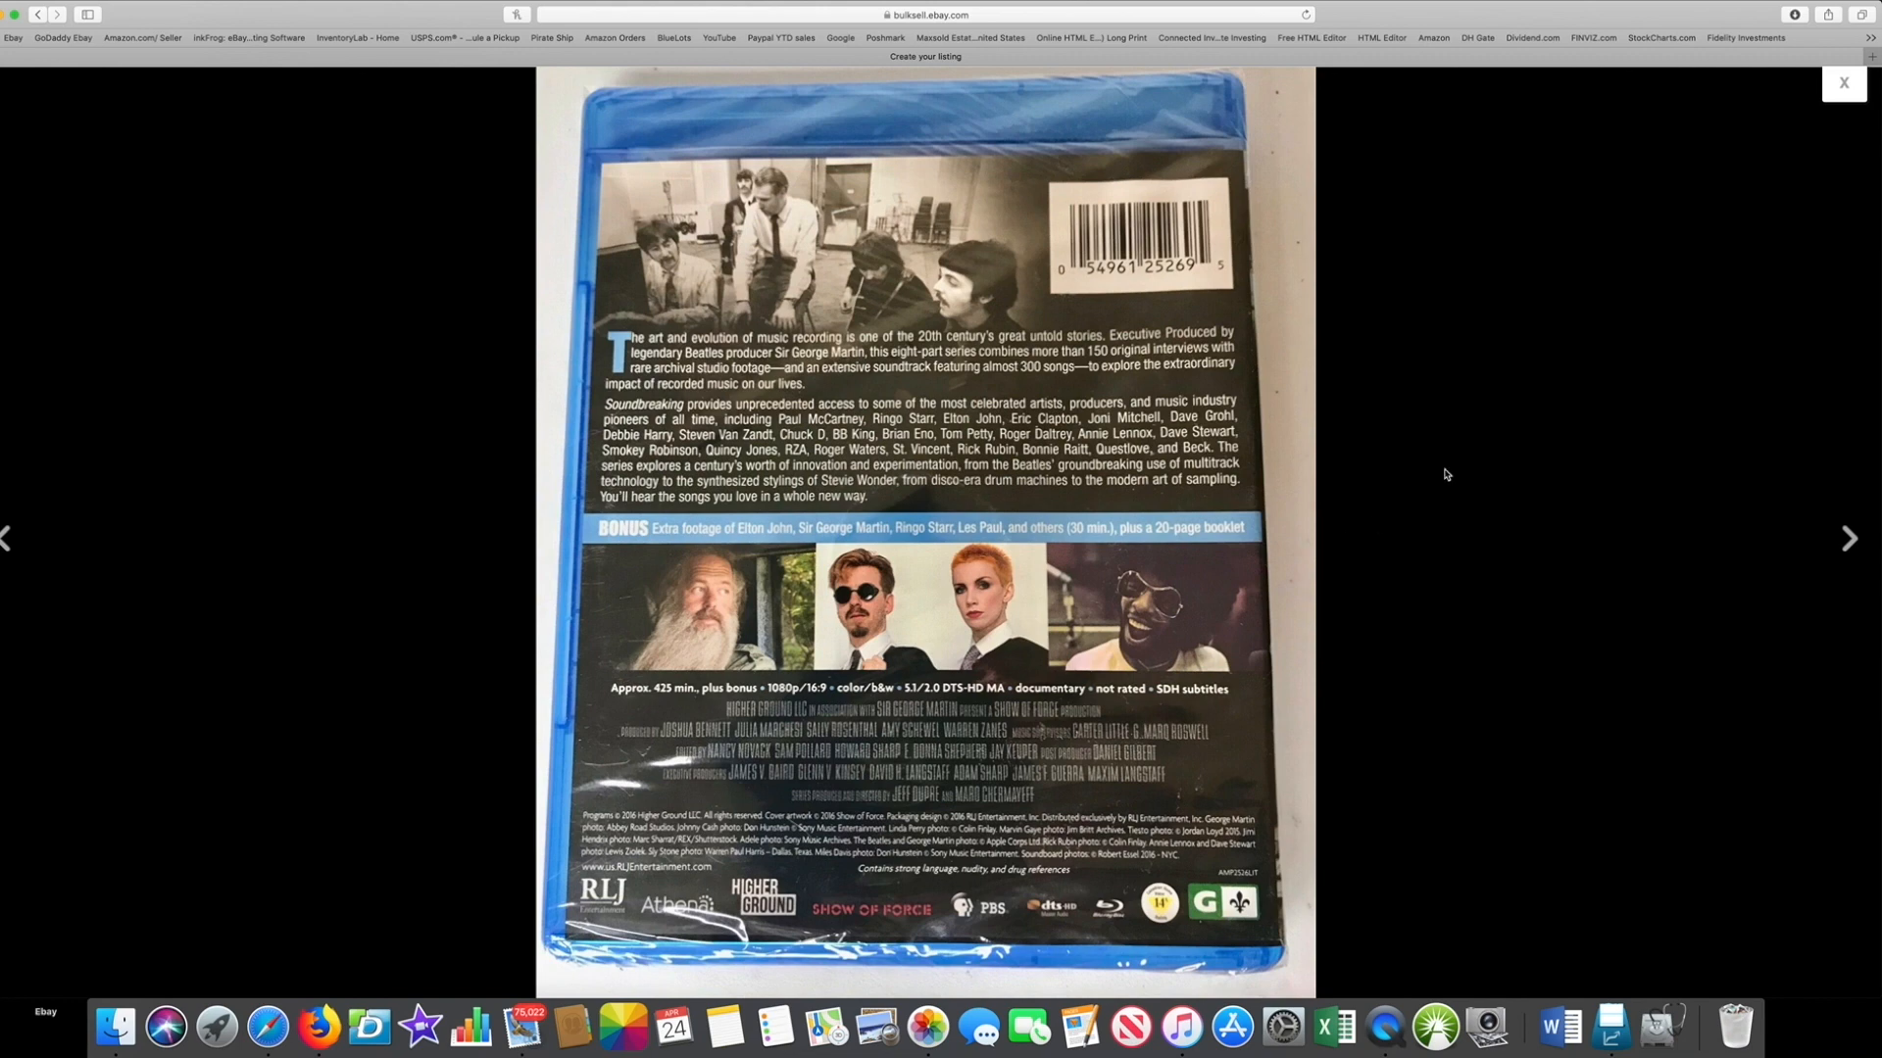
pyautogui.click(1843, 84)
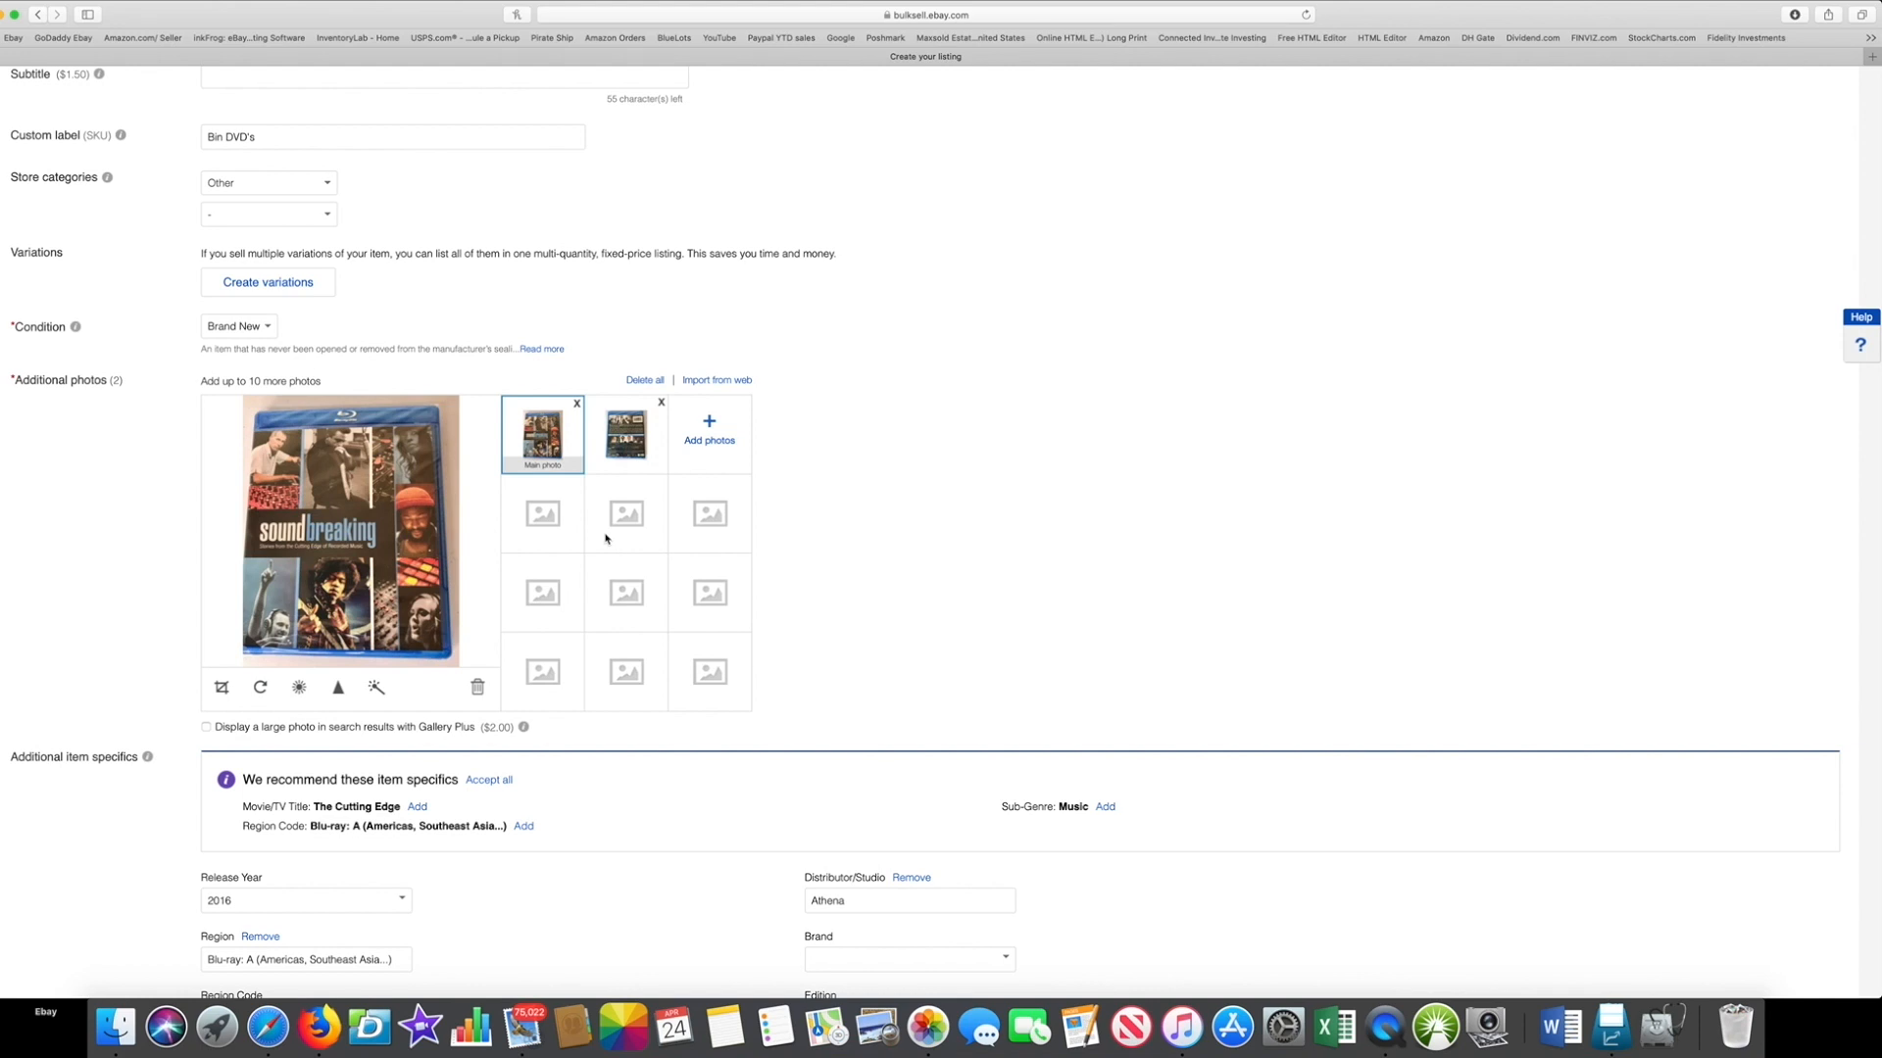
# Step: Review the additional item specifics, including the recommended values, release year, region, studio, edition and special features
pyautogui.scroll(-8, 605, 538)
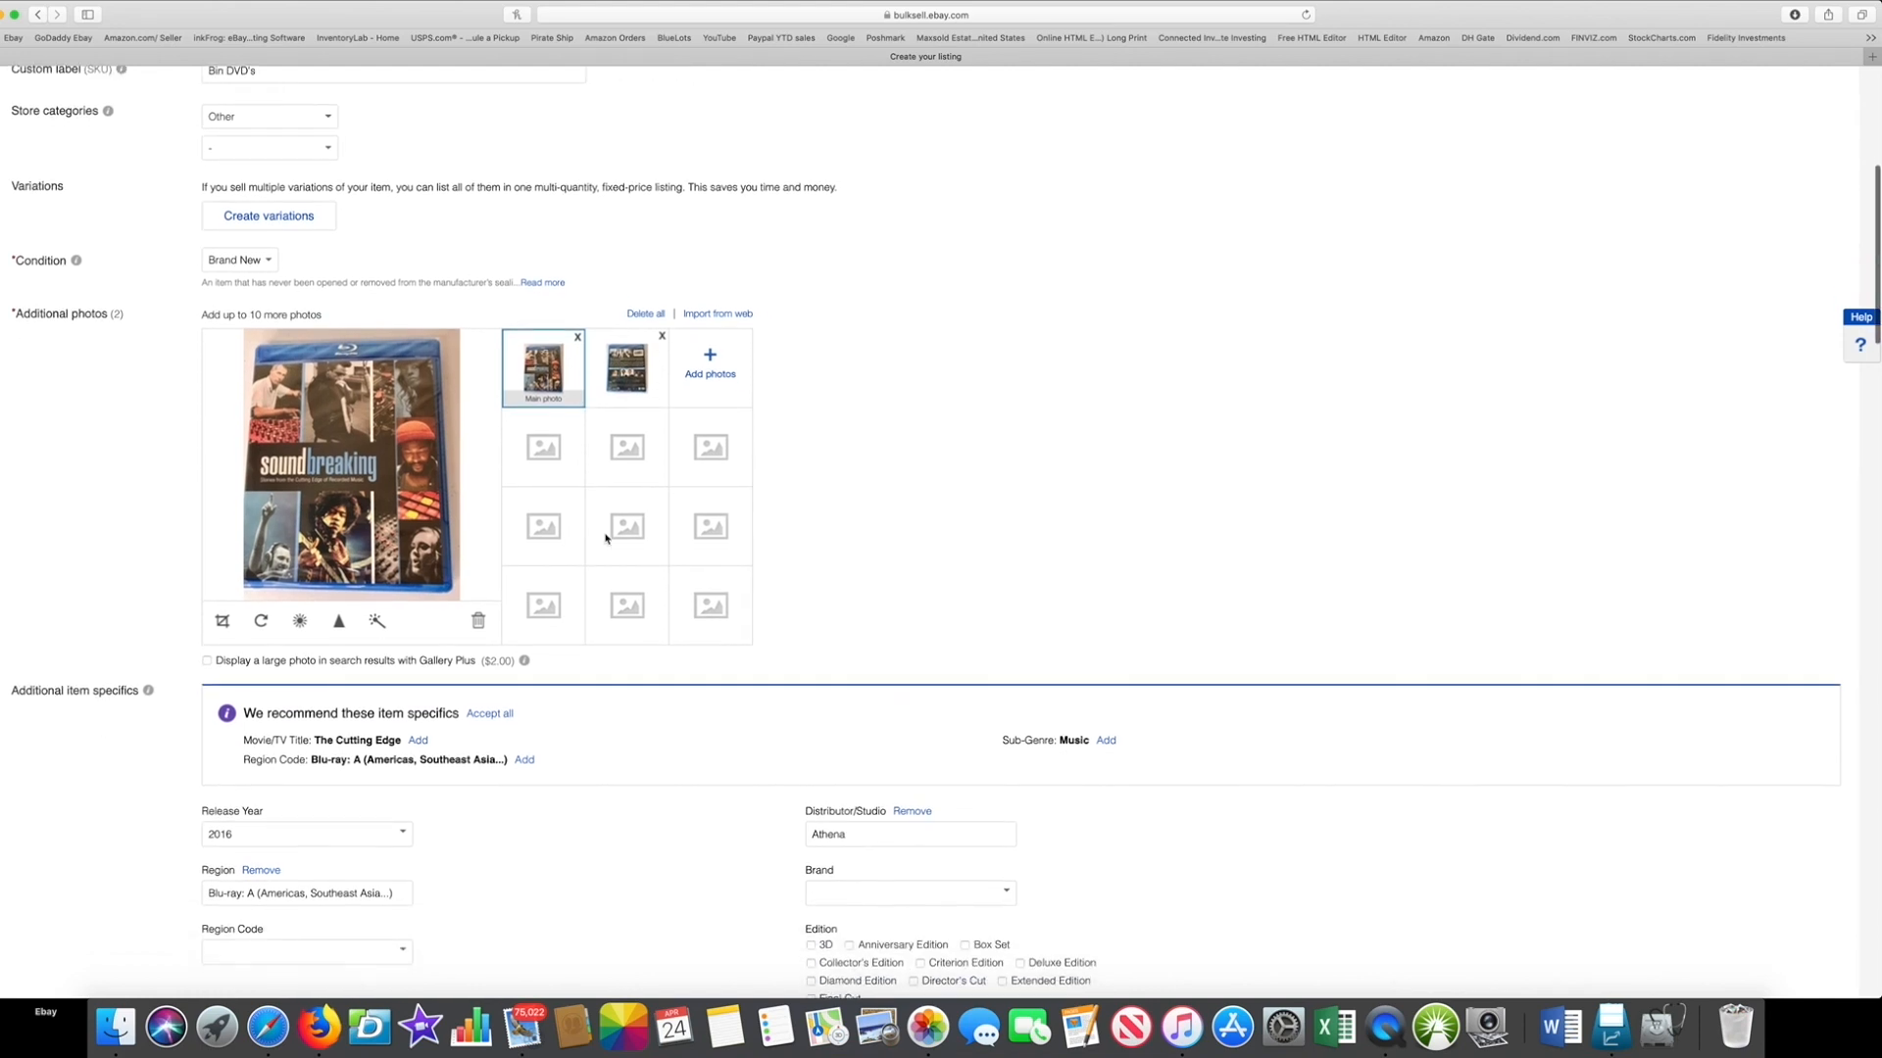
pyautogui.scroll(-5, 606, 538)
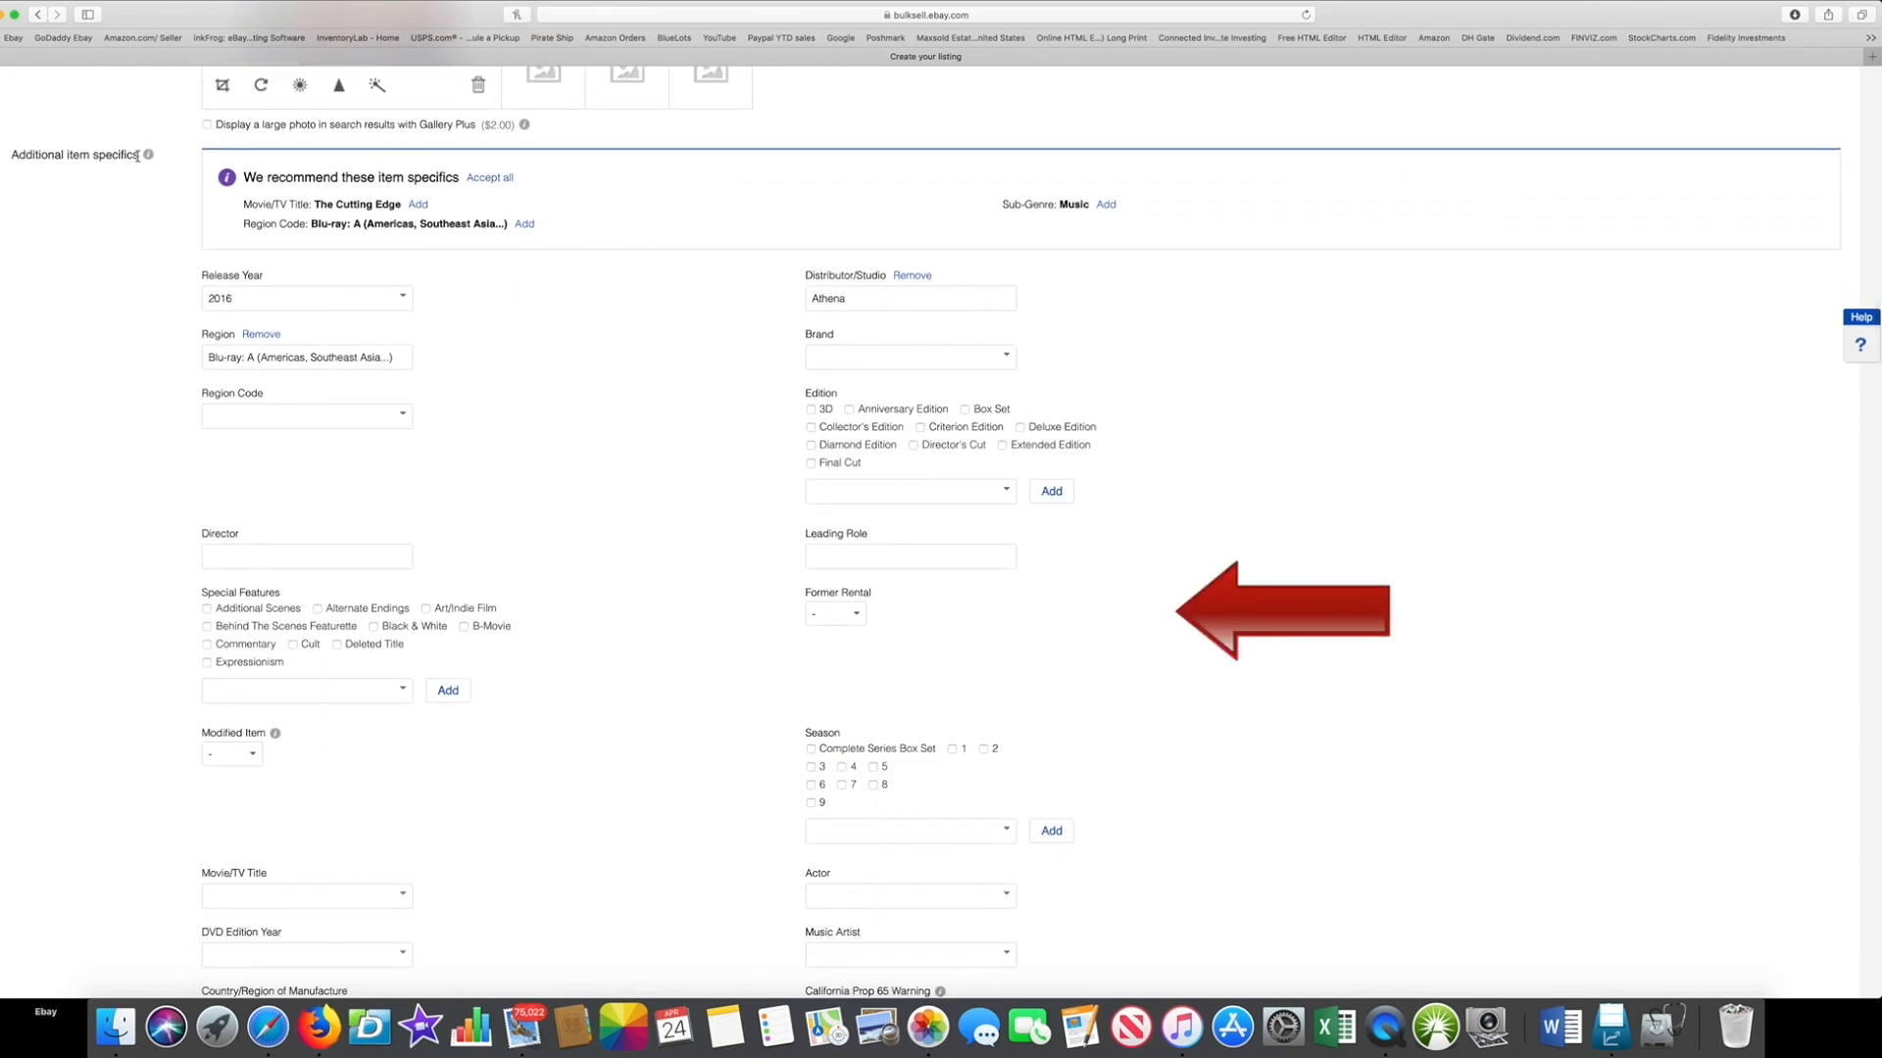
pyautogui.scroll(-1, 138, 153)
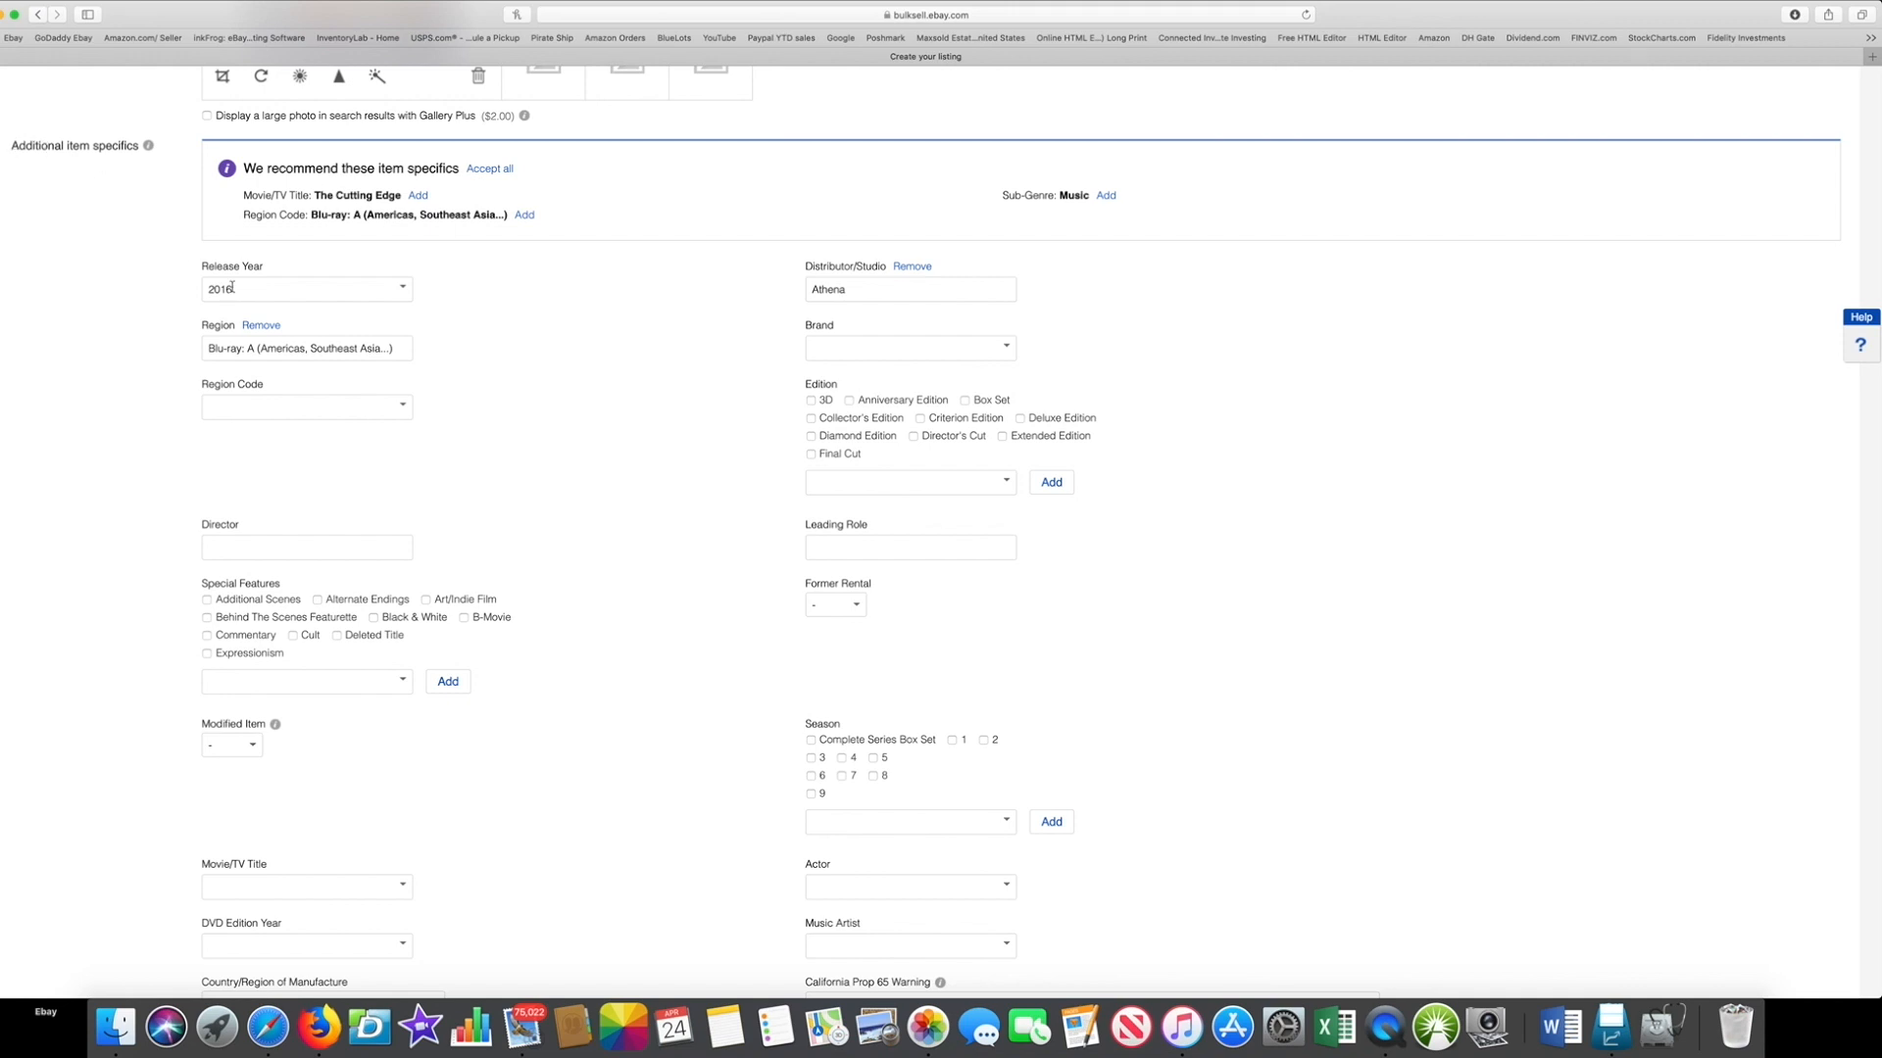
pyautogui.scroll(-1, 538, 366)
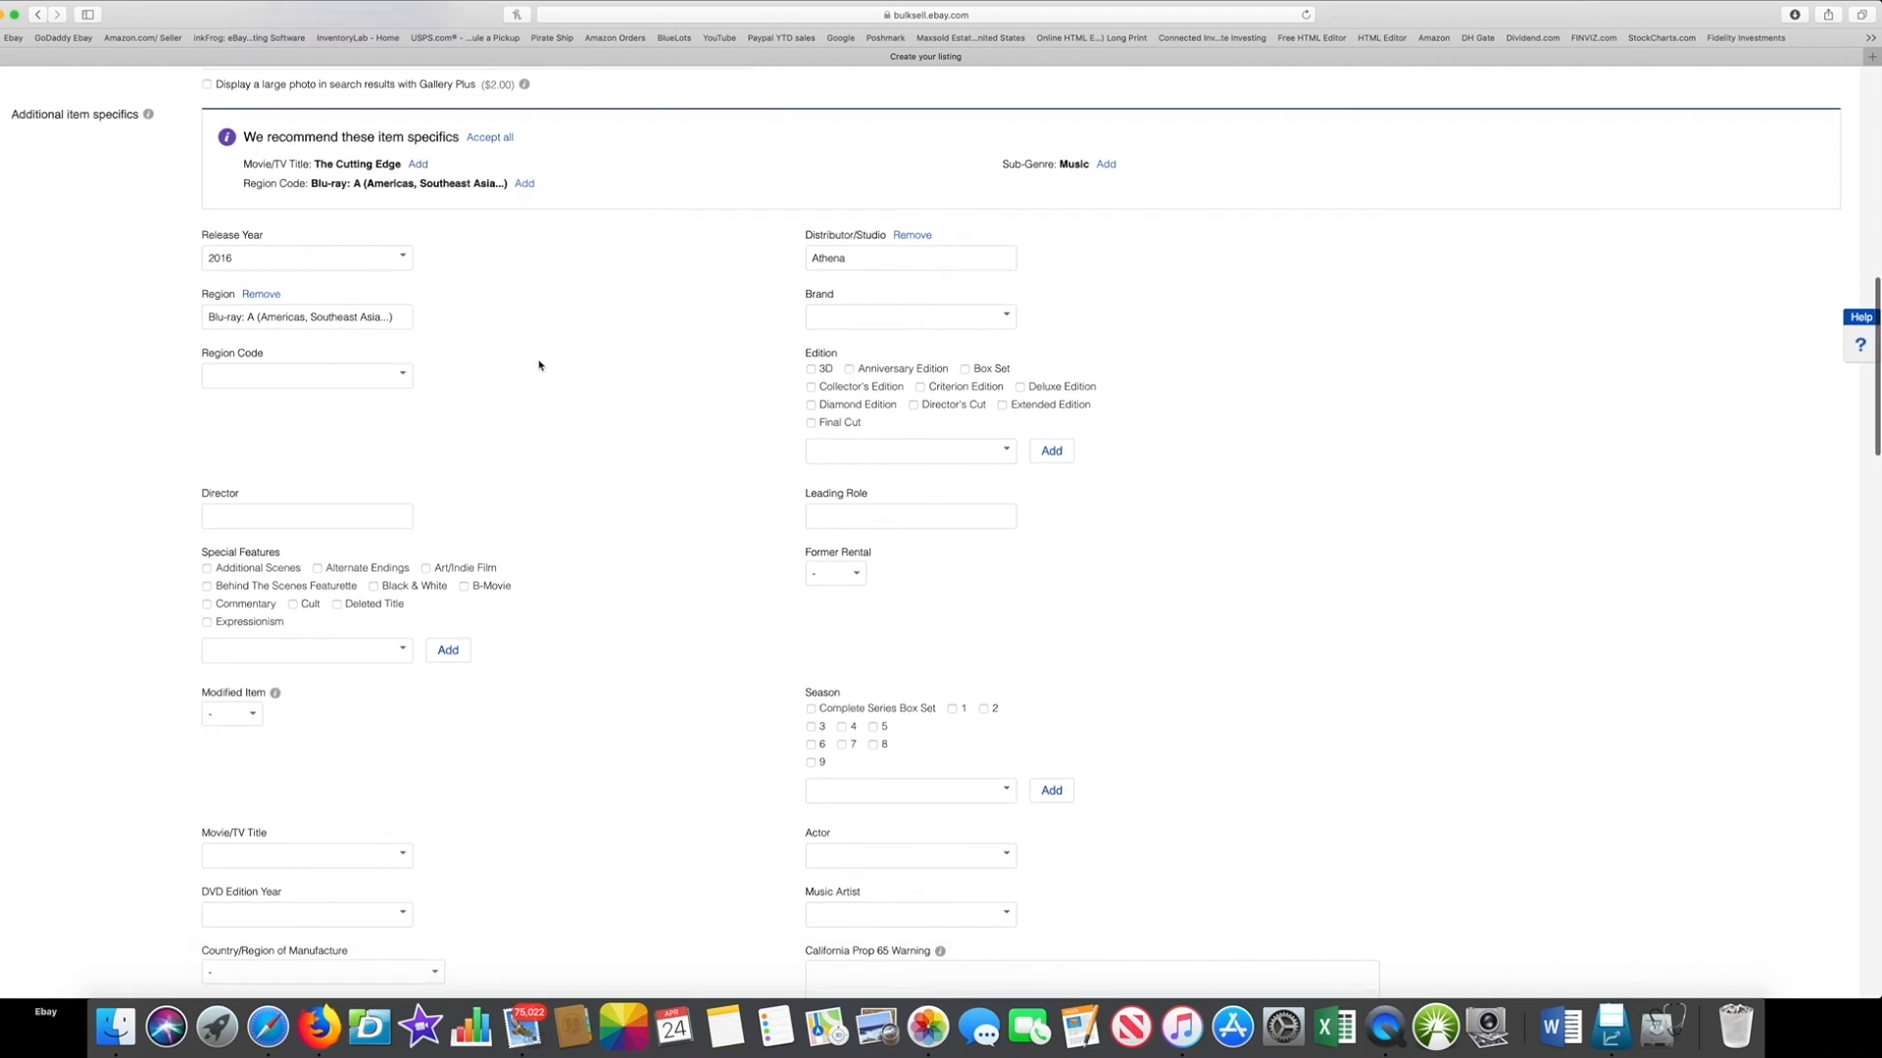
pyautogui.scroll(-4, 538, 365)
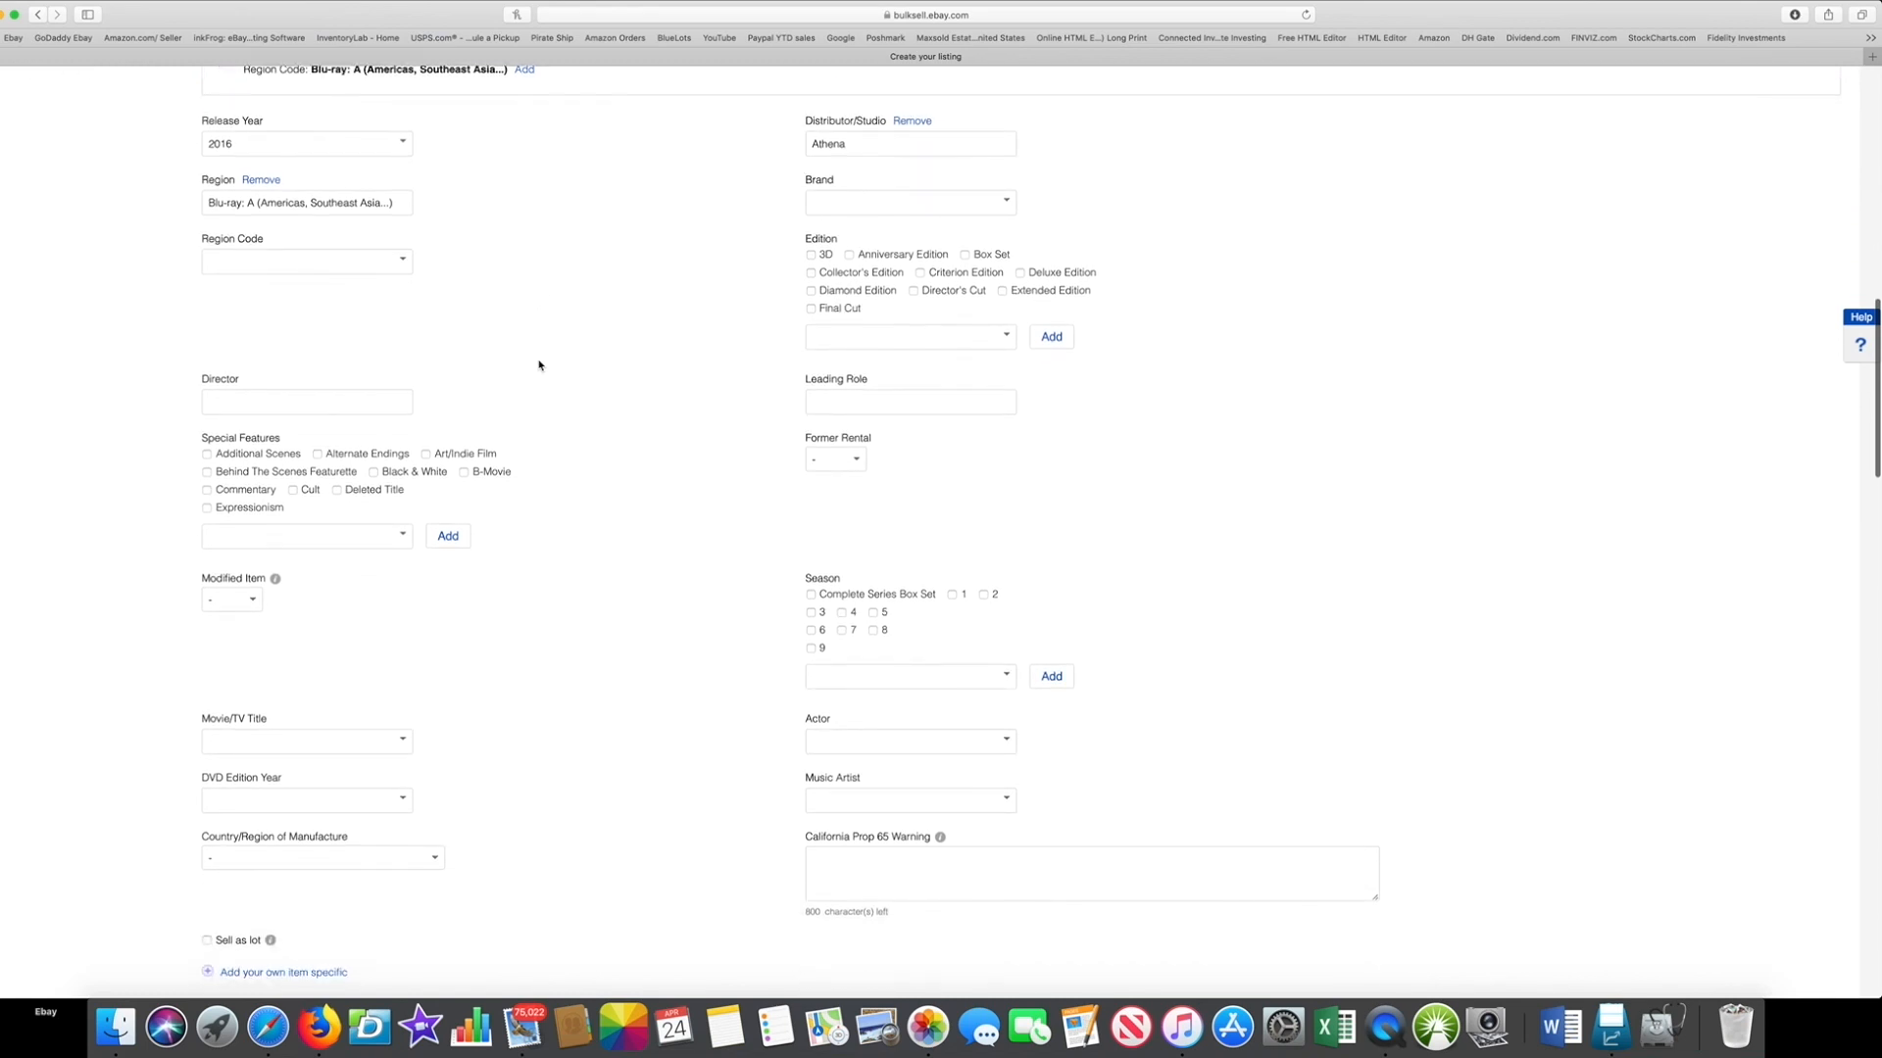
pyautogui.scroll(-2, 538, 366)
pyautogui.scroll(3, 538, 365)
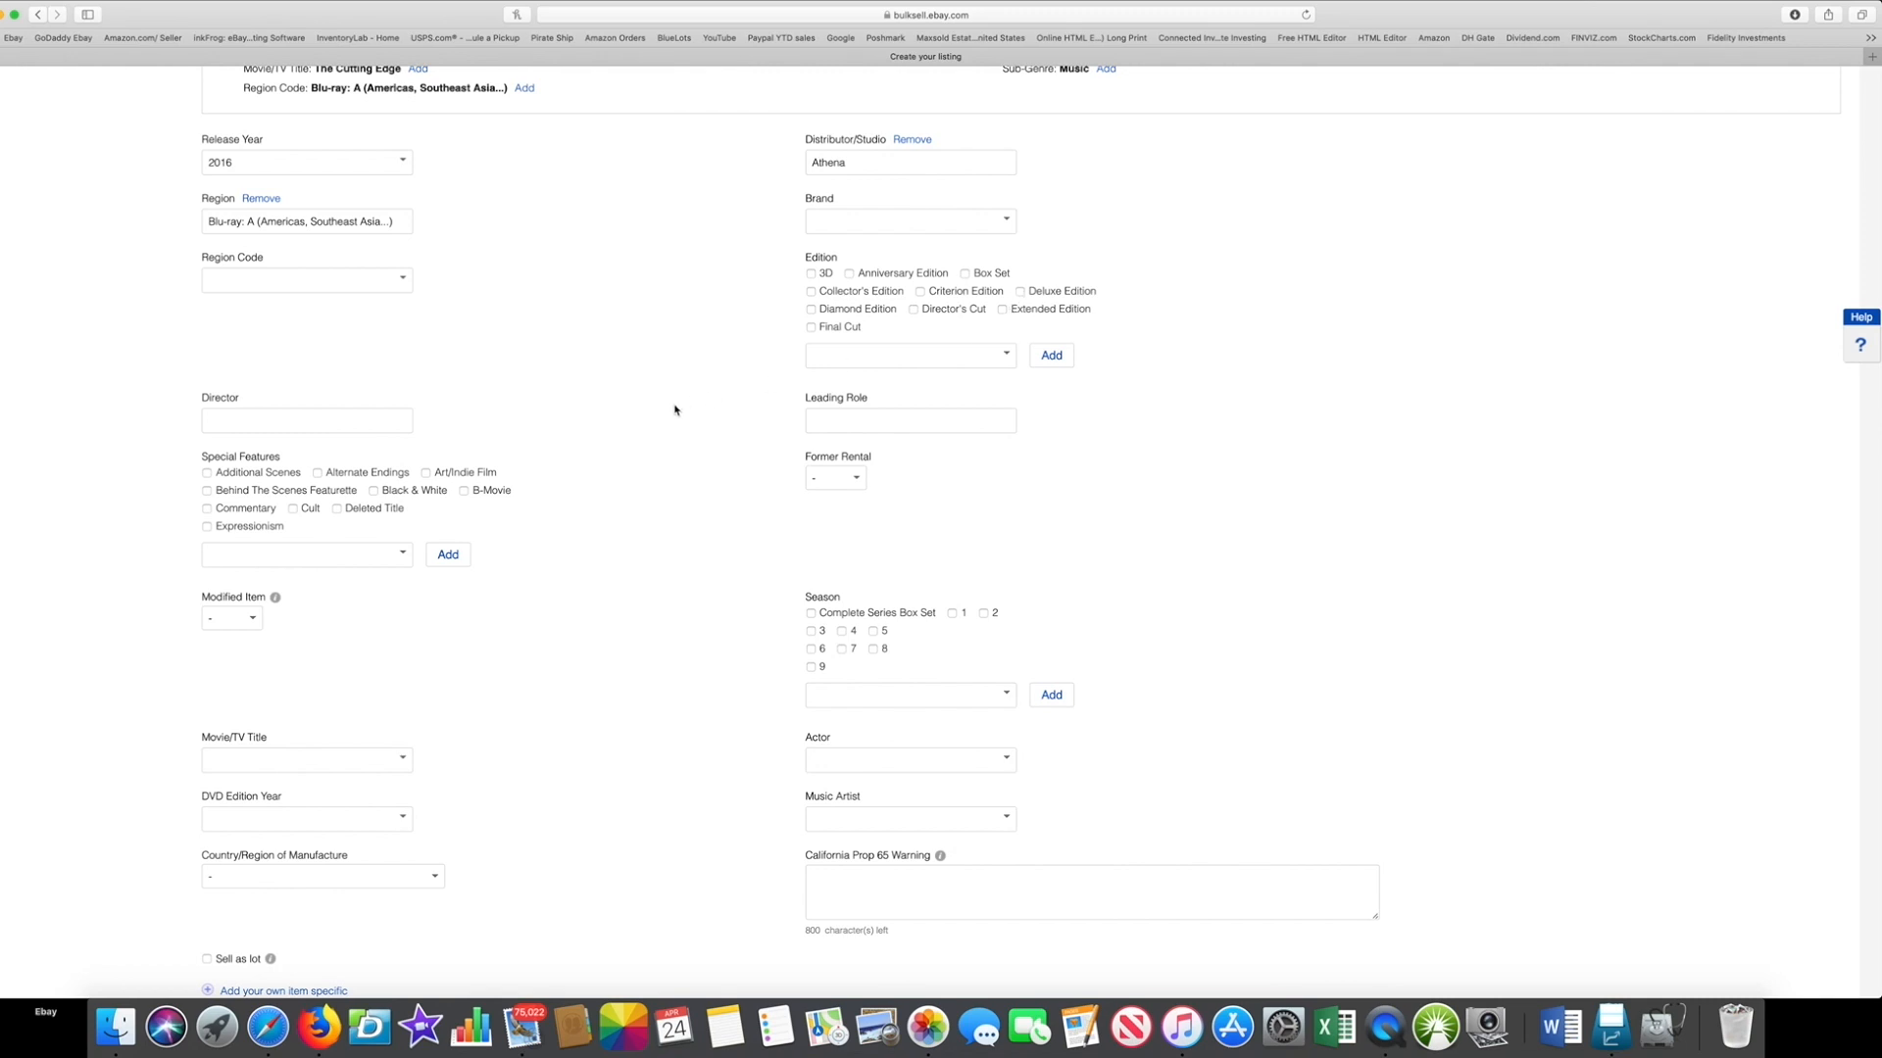
pyautogui.scroll(-5, 674, 410)
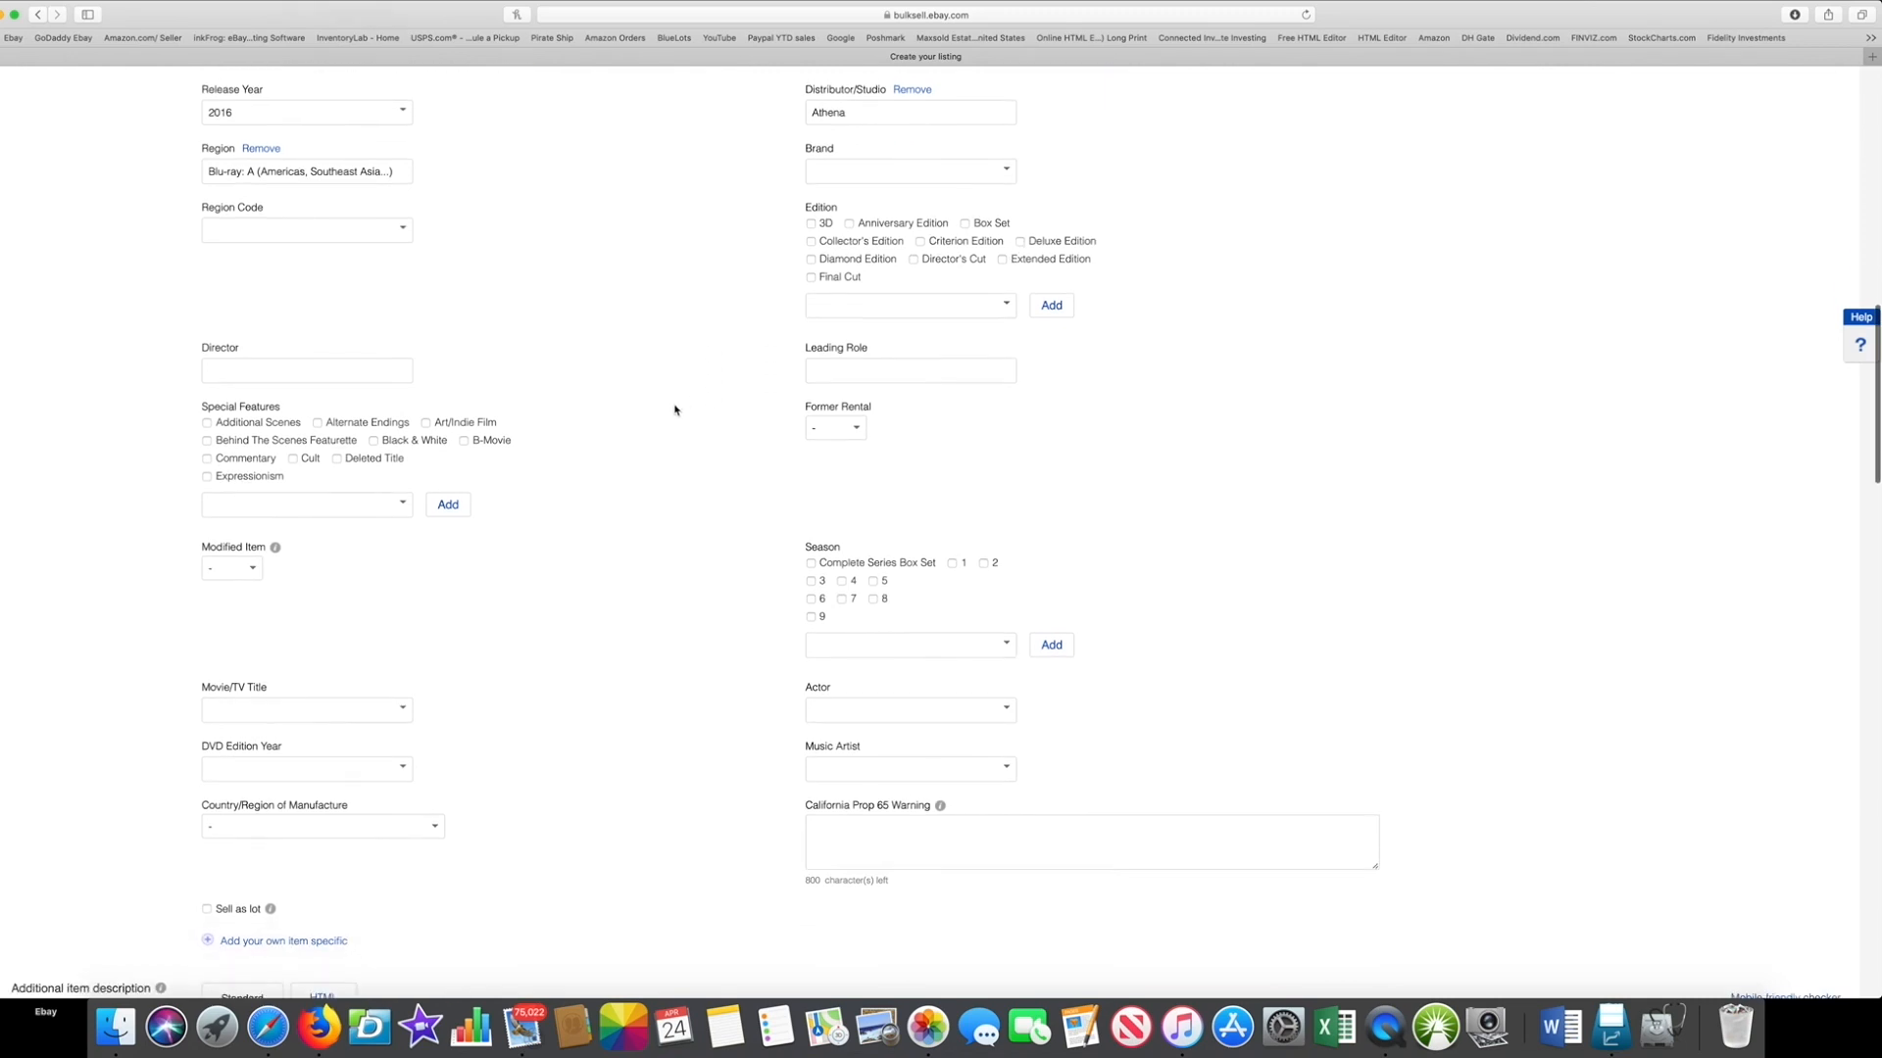
pyautogui.scroll(-5, 674, 410)
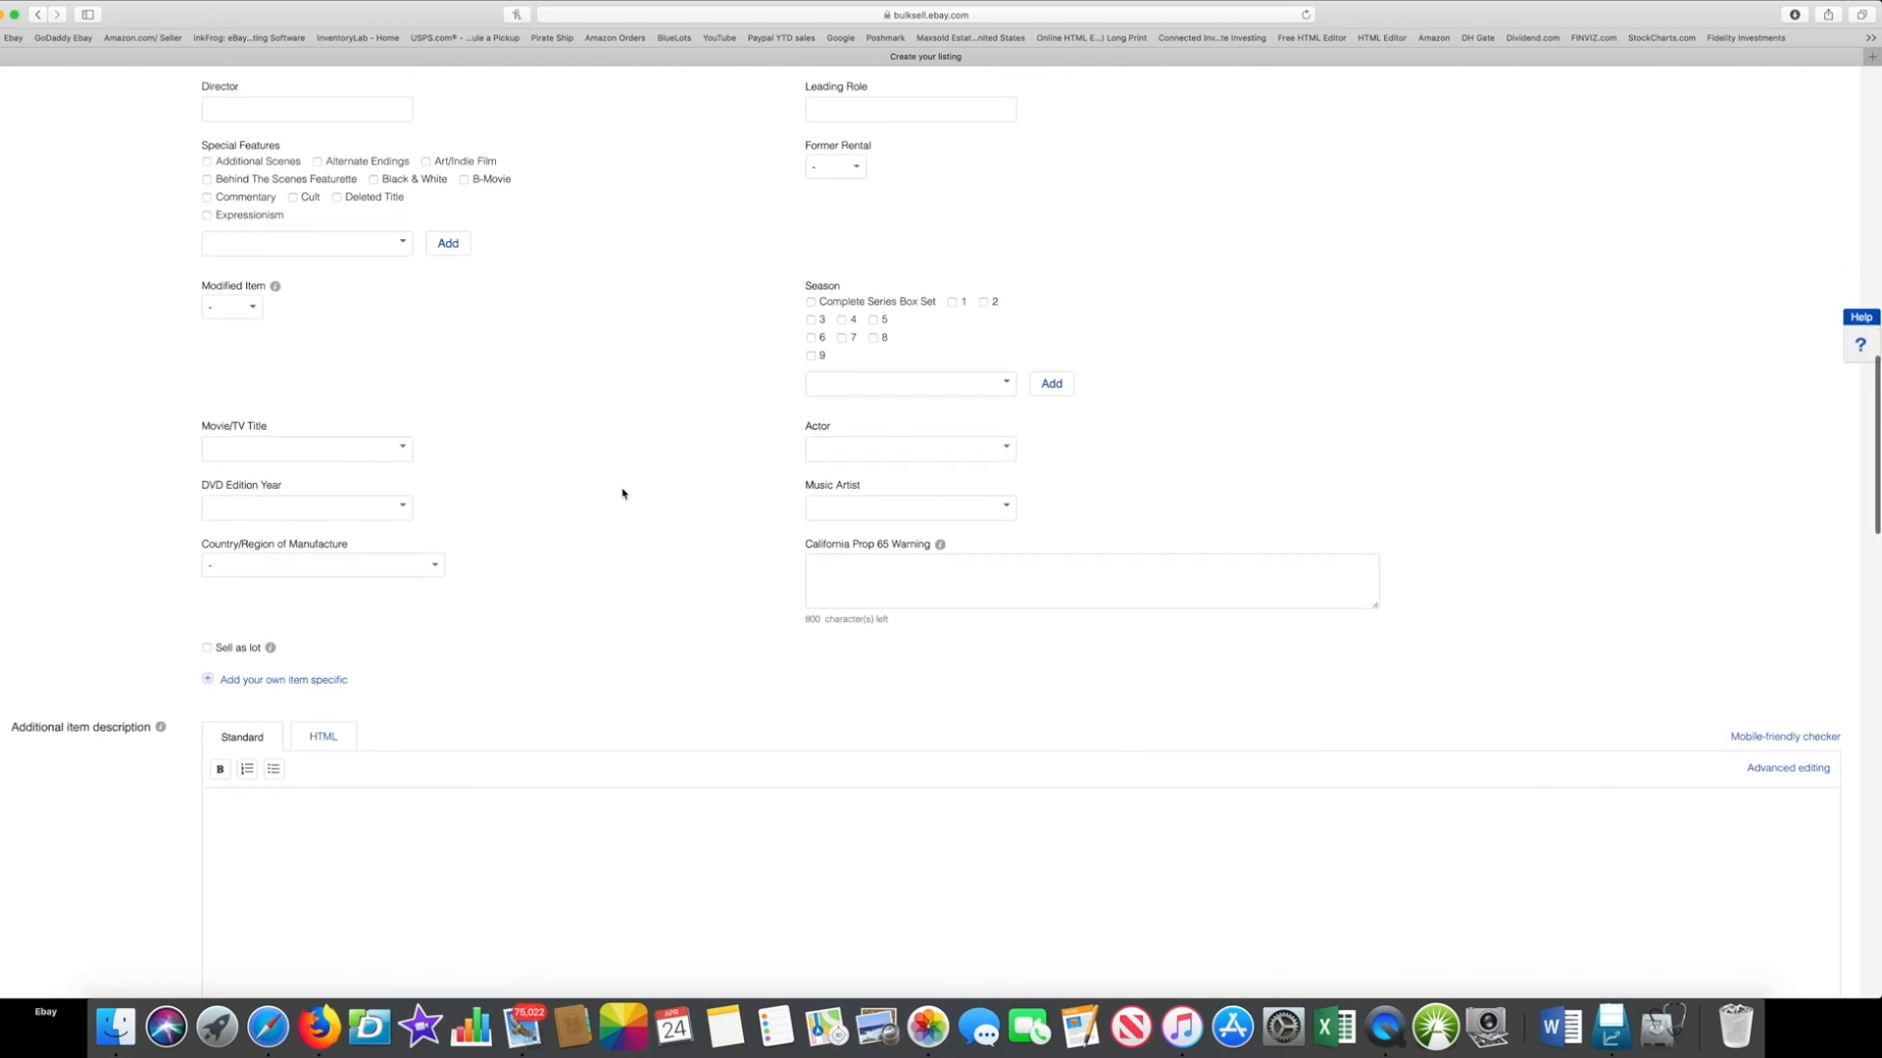
pyautogui.scroll(10, 621, 493)
pyautogui.scroll(-3, 555, 465)
pyautogui.scroll(5, 561, 463)
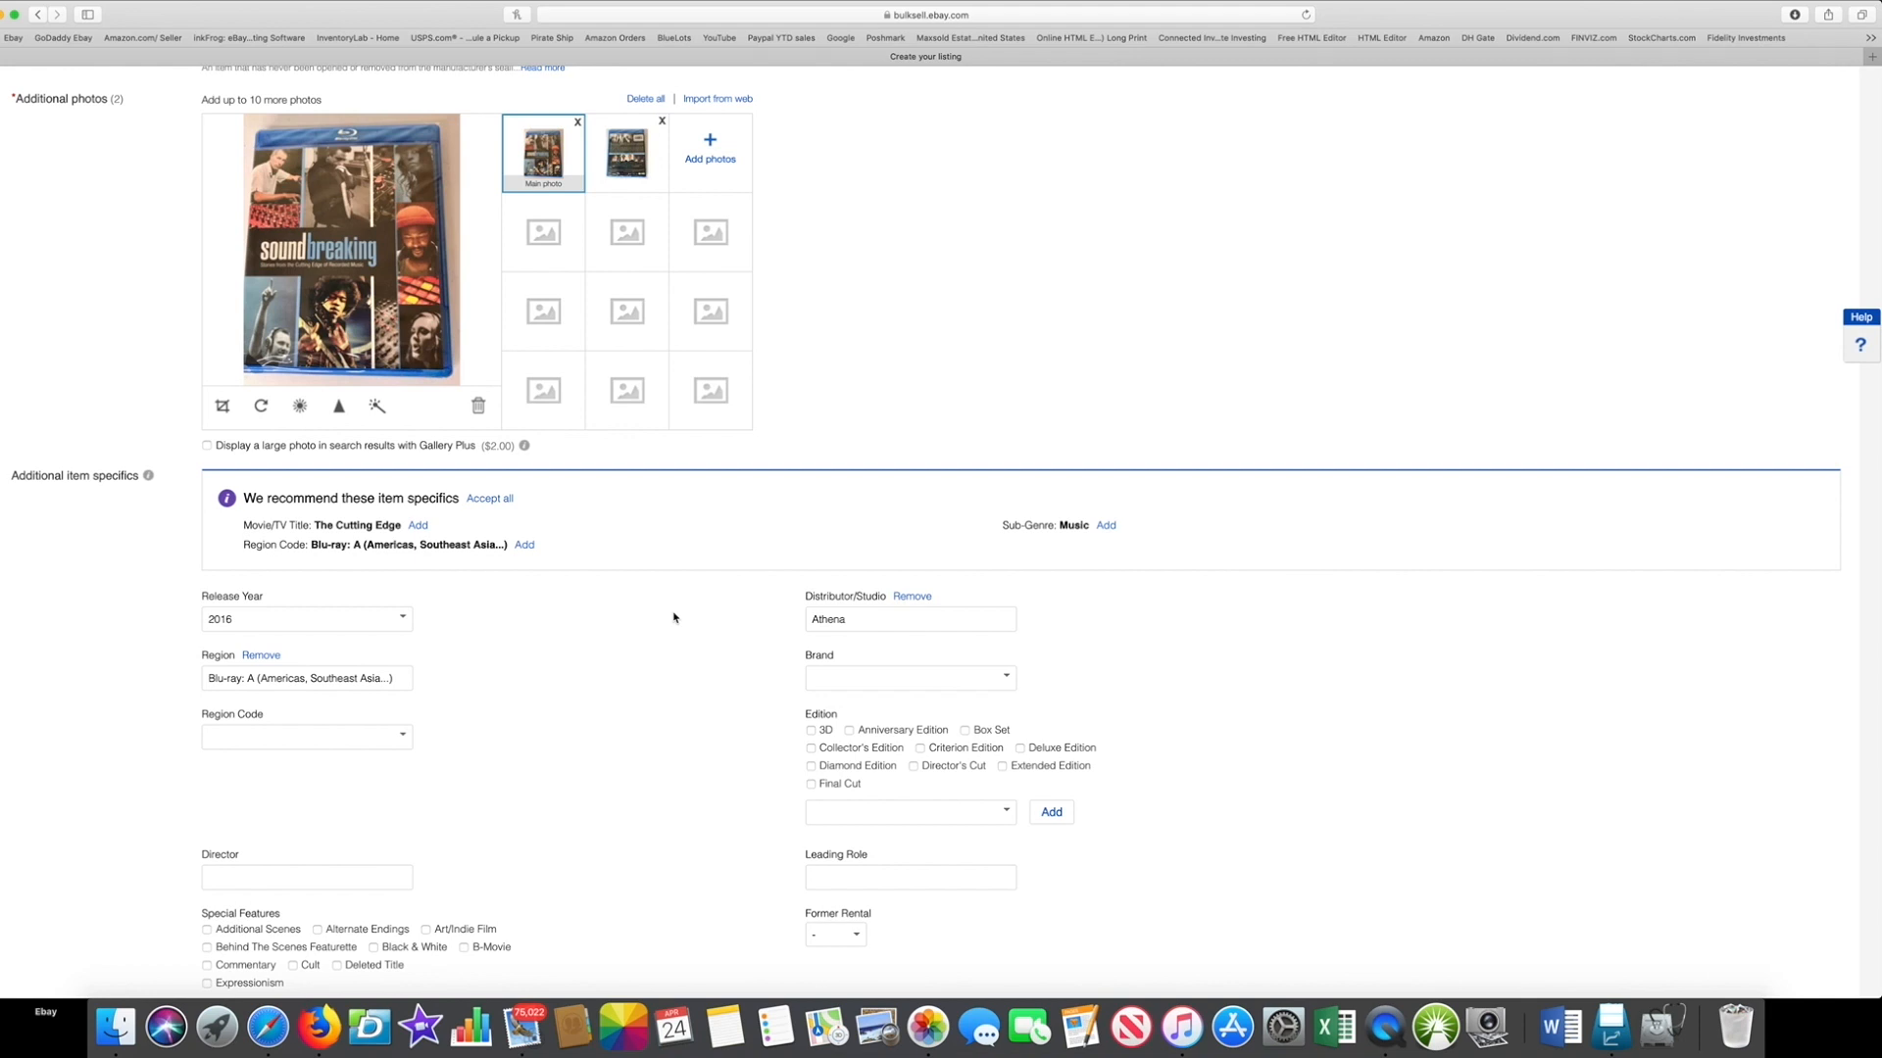
# Step: Paste the copied Soundbreaking product details into the additional item description
pyautogui.scroll(-15, 674, 618)
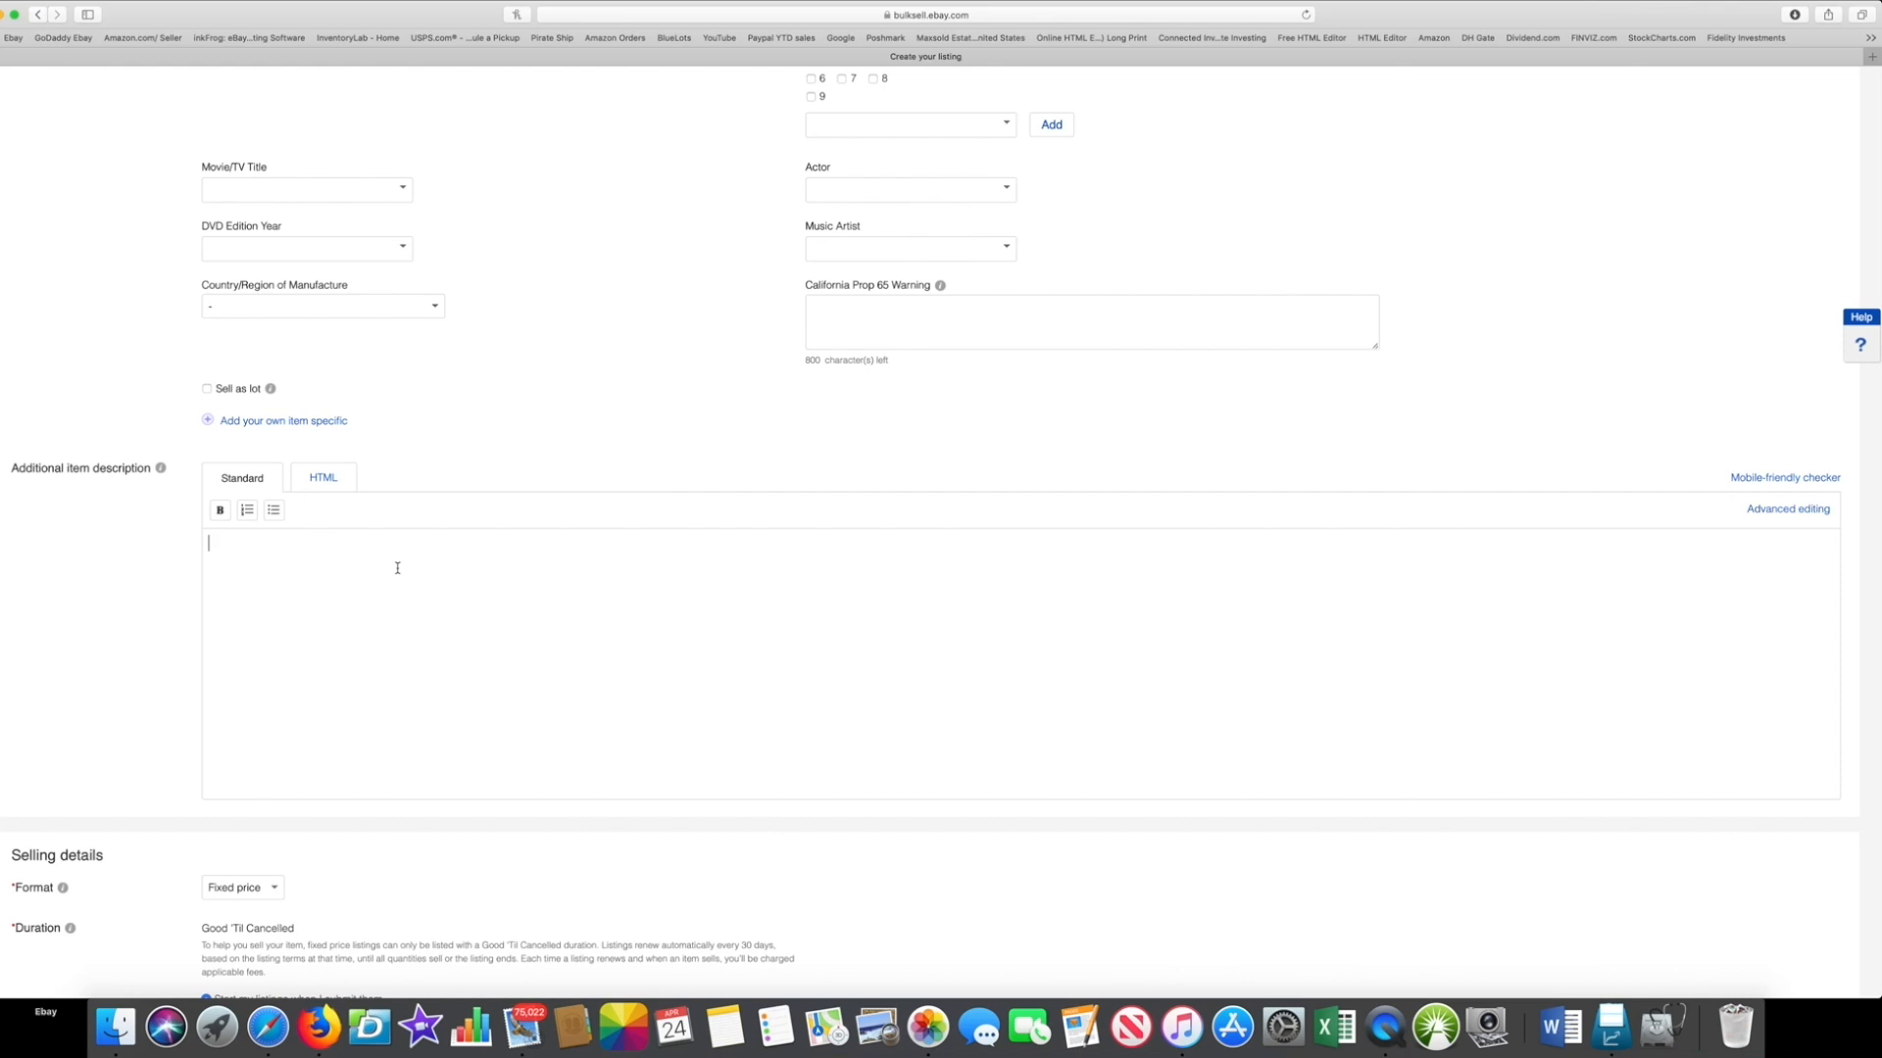
pyautogui.press('super+v')
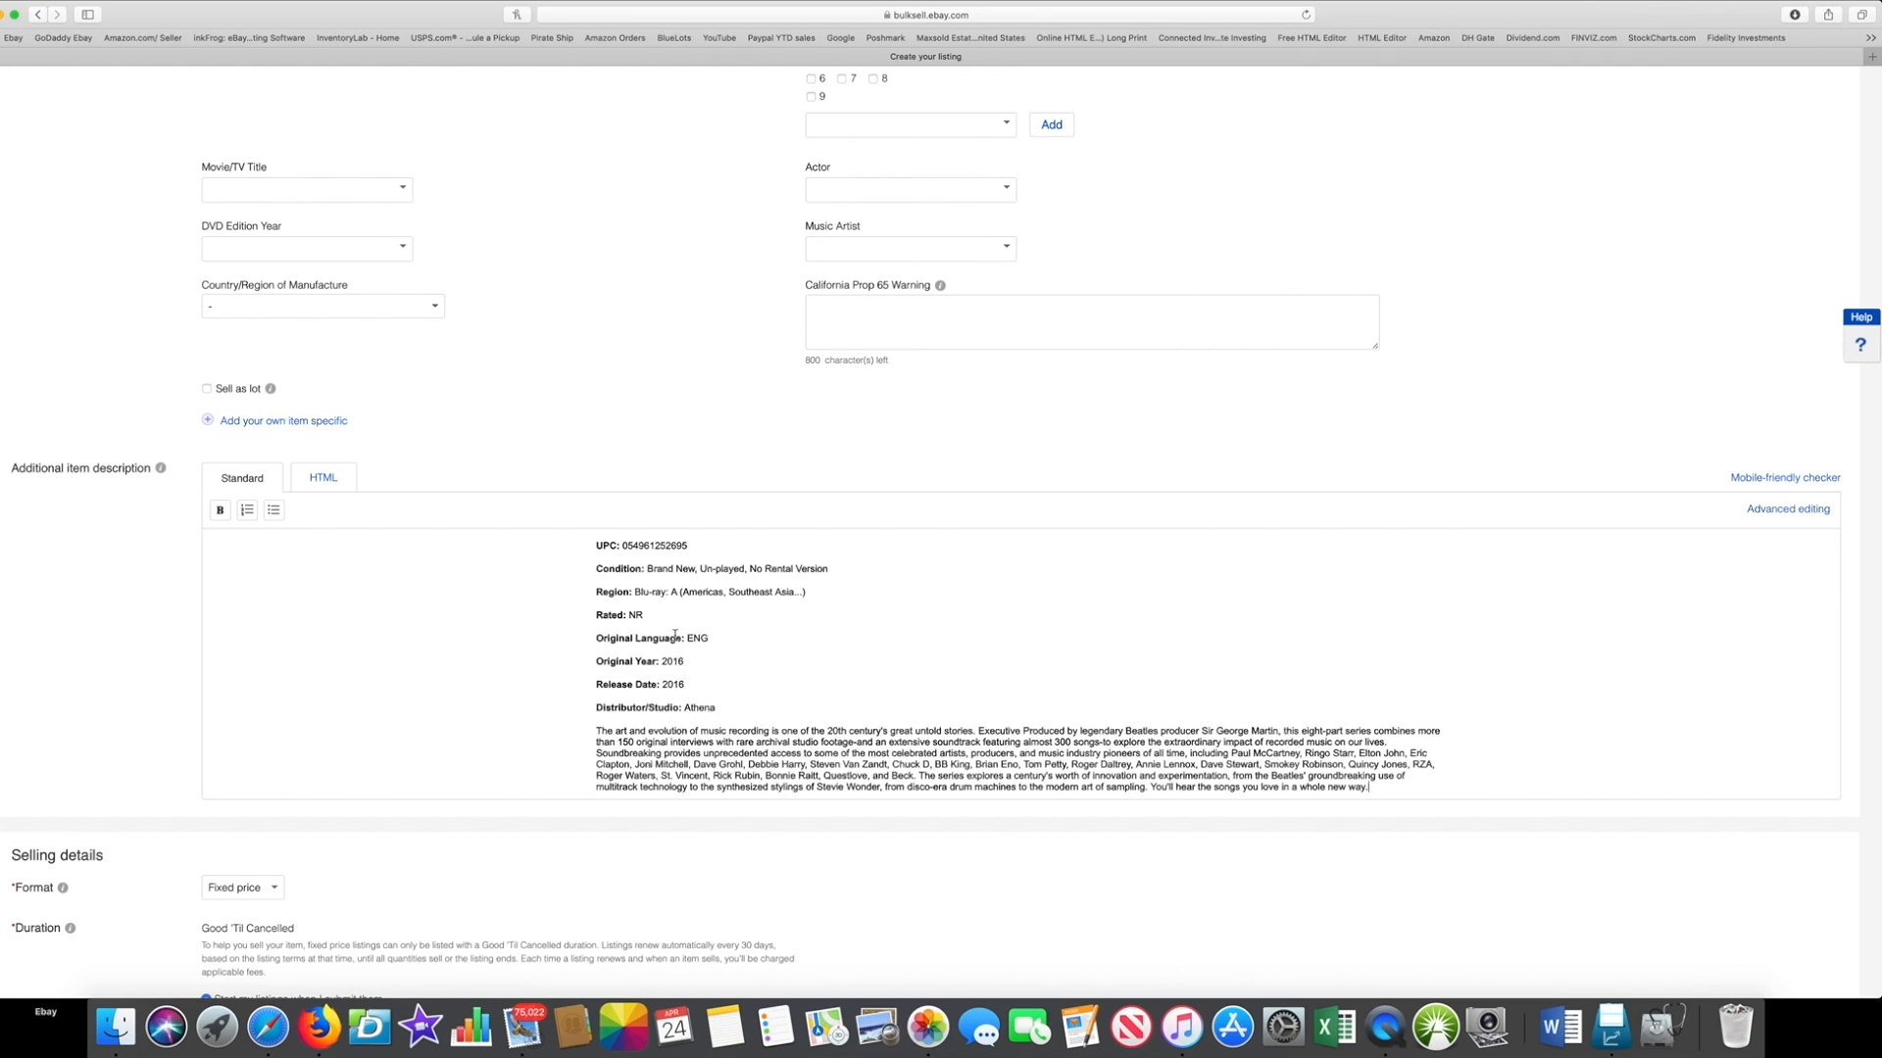
# Step: Enable advanced editing for the description, remove the blank line below its heading and append "- Brand New Sealed!" to the heading
pyautogui.scroll(3, 714, 628)
pyautogui.click(1788, 510)
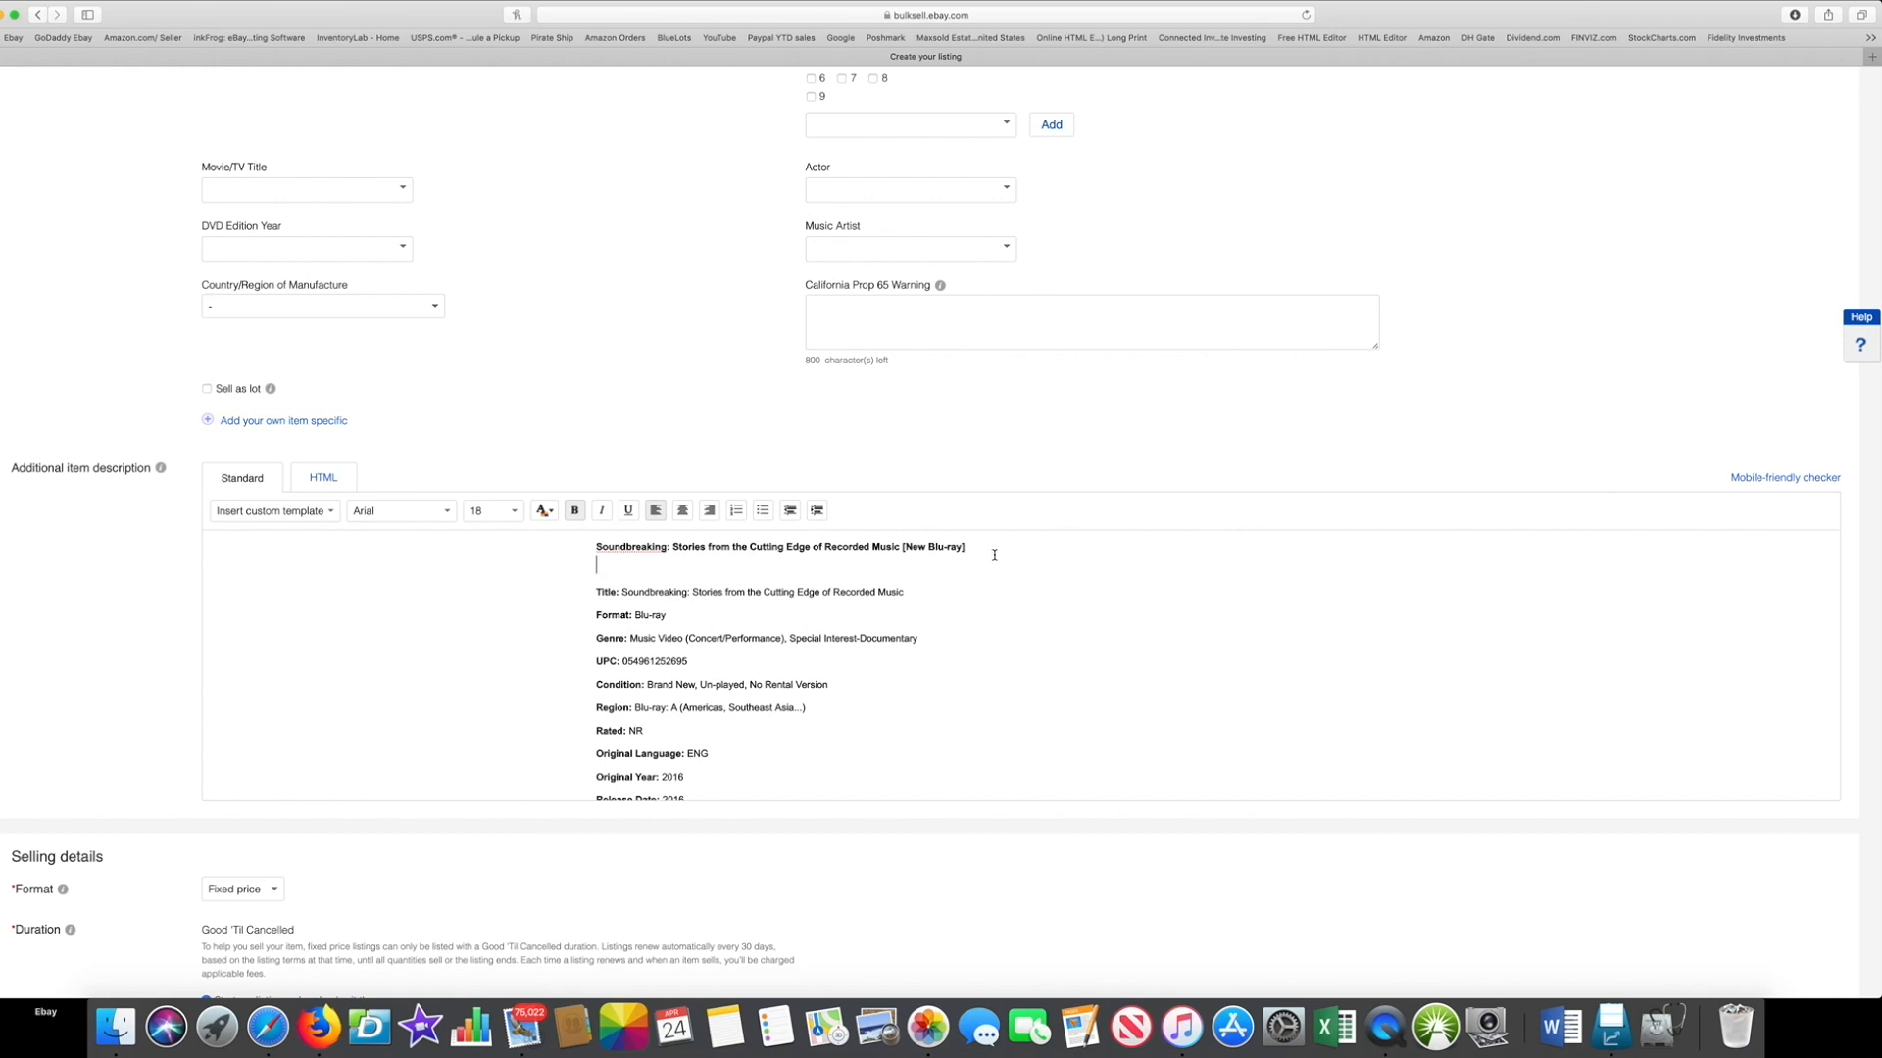
pyautogui.press('BackSpace')
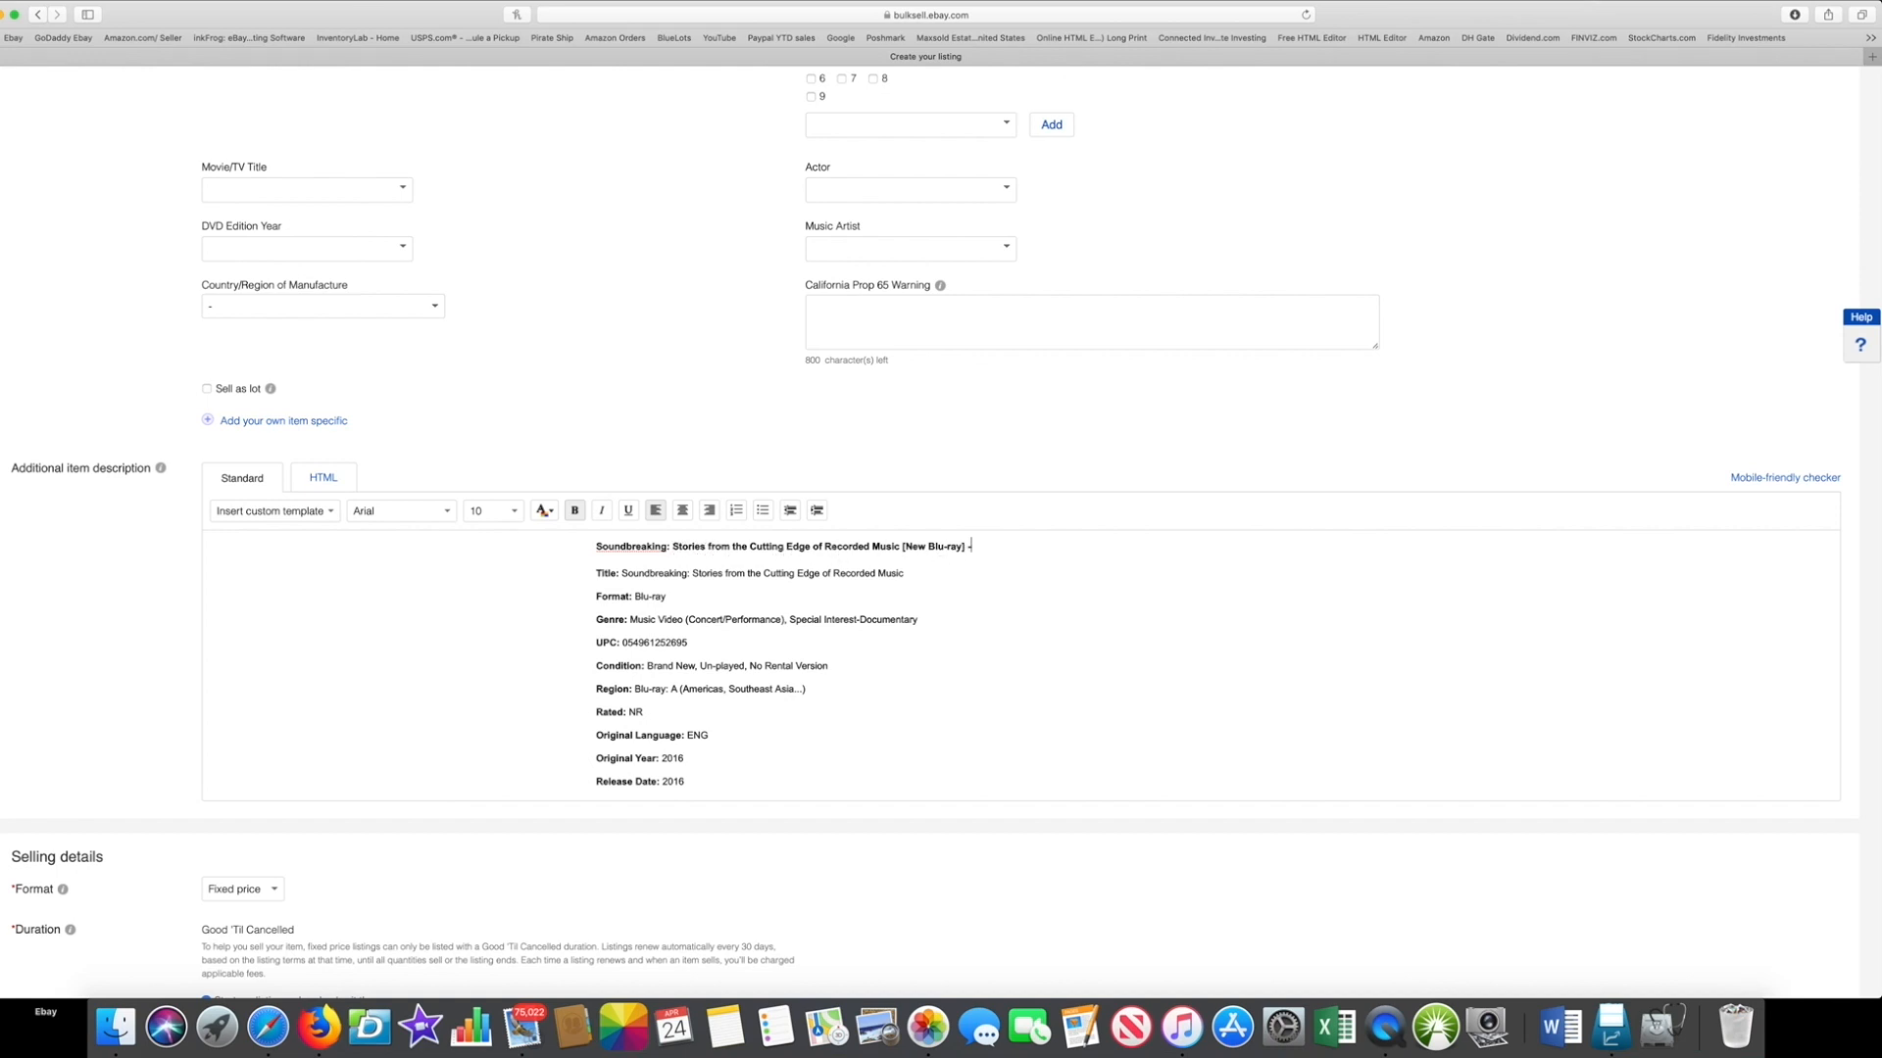
pyautogui.write('Brand New Sealed!')
pyautogui.scroll(-1, 780, 667)
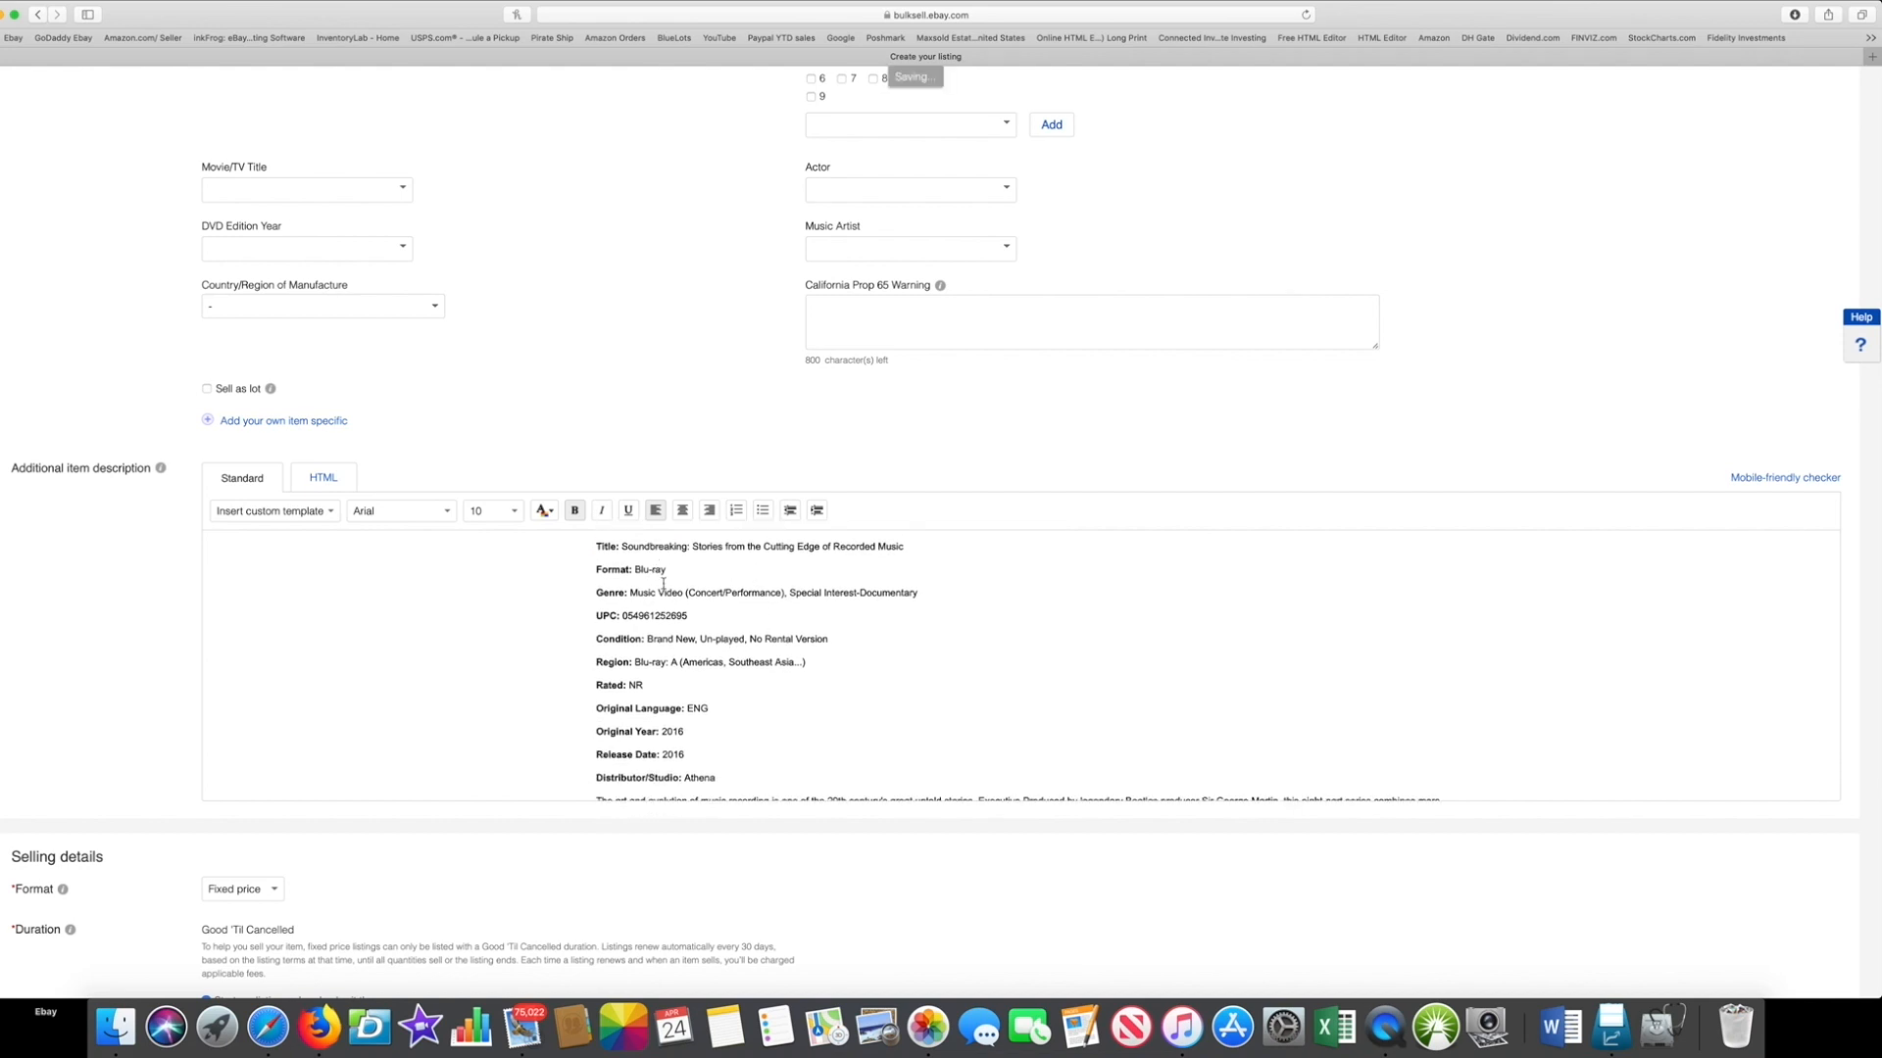
# Step: Add the line "Buy with confidence! 30 day return policy!" below the product summary in the item description
pyautogui.scroll(-2, 720, 617)
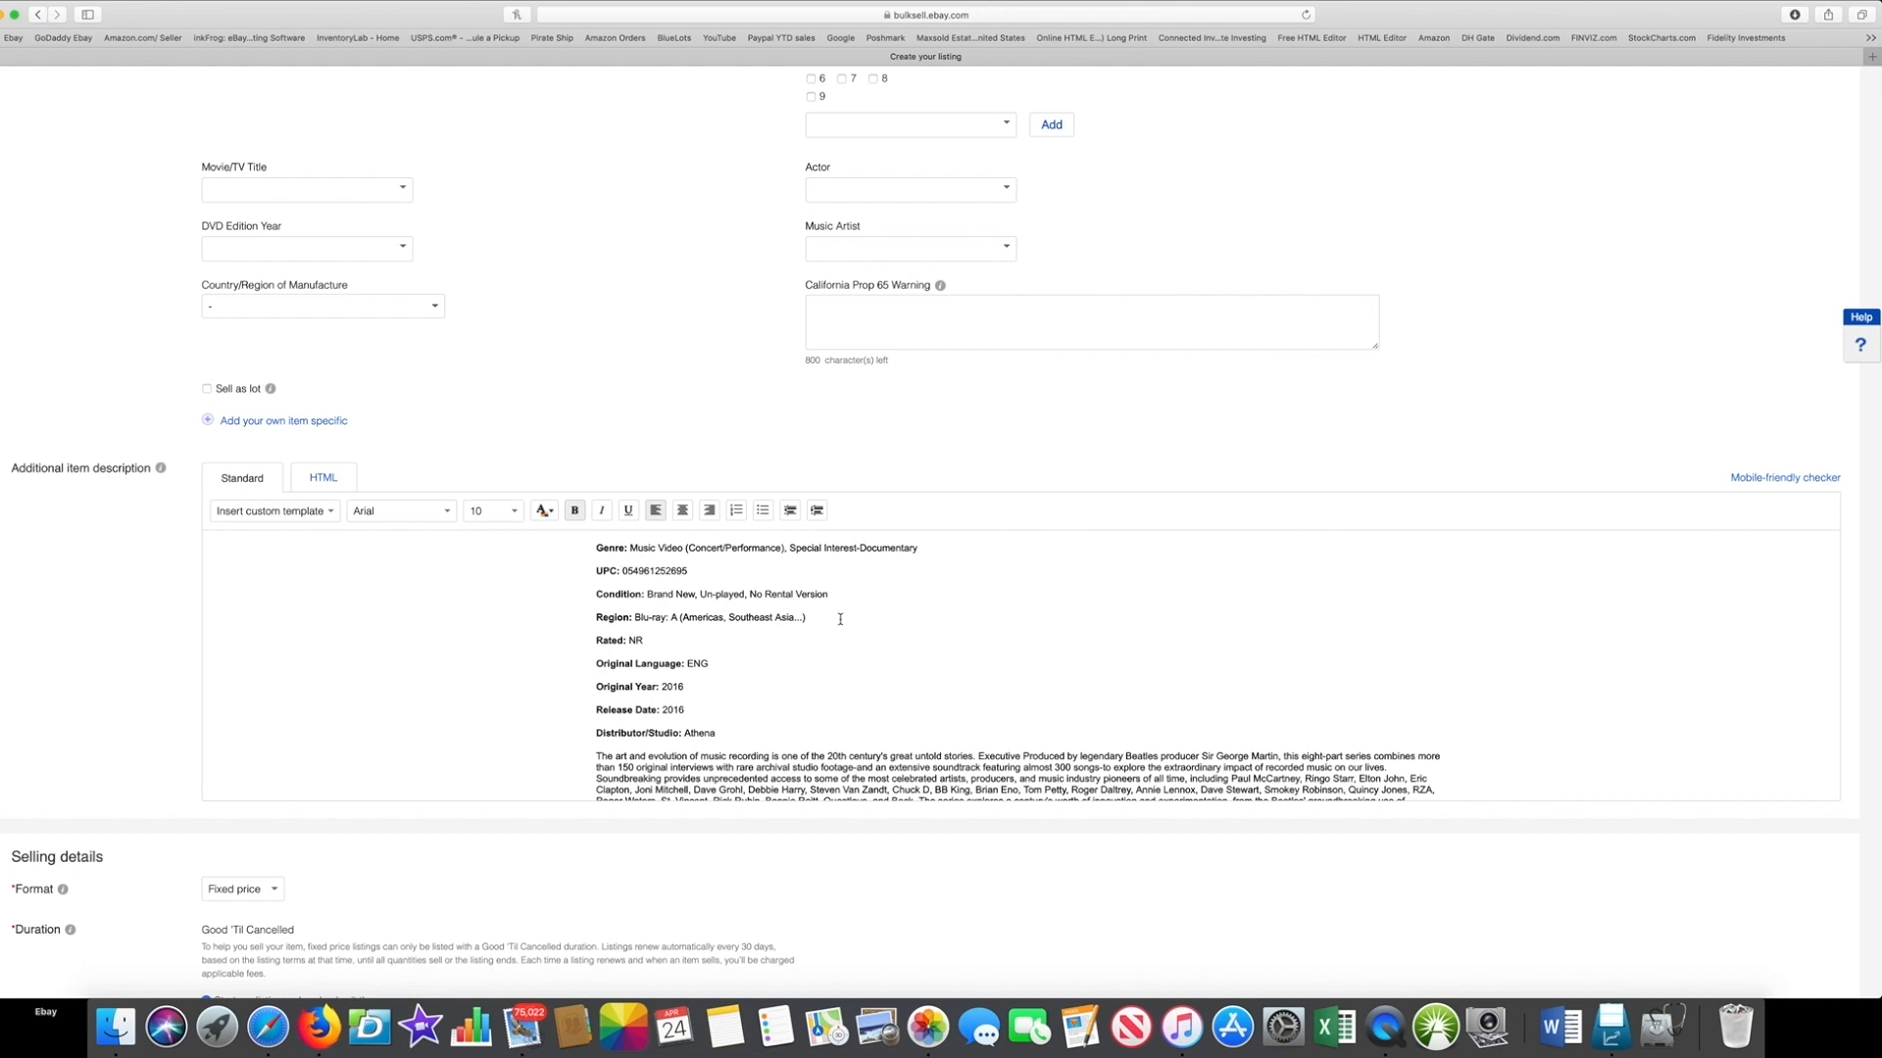
pyautogui.scroll(-1, 840, 618)
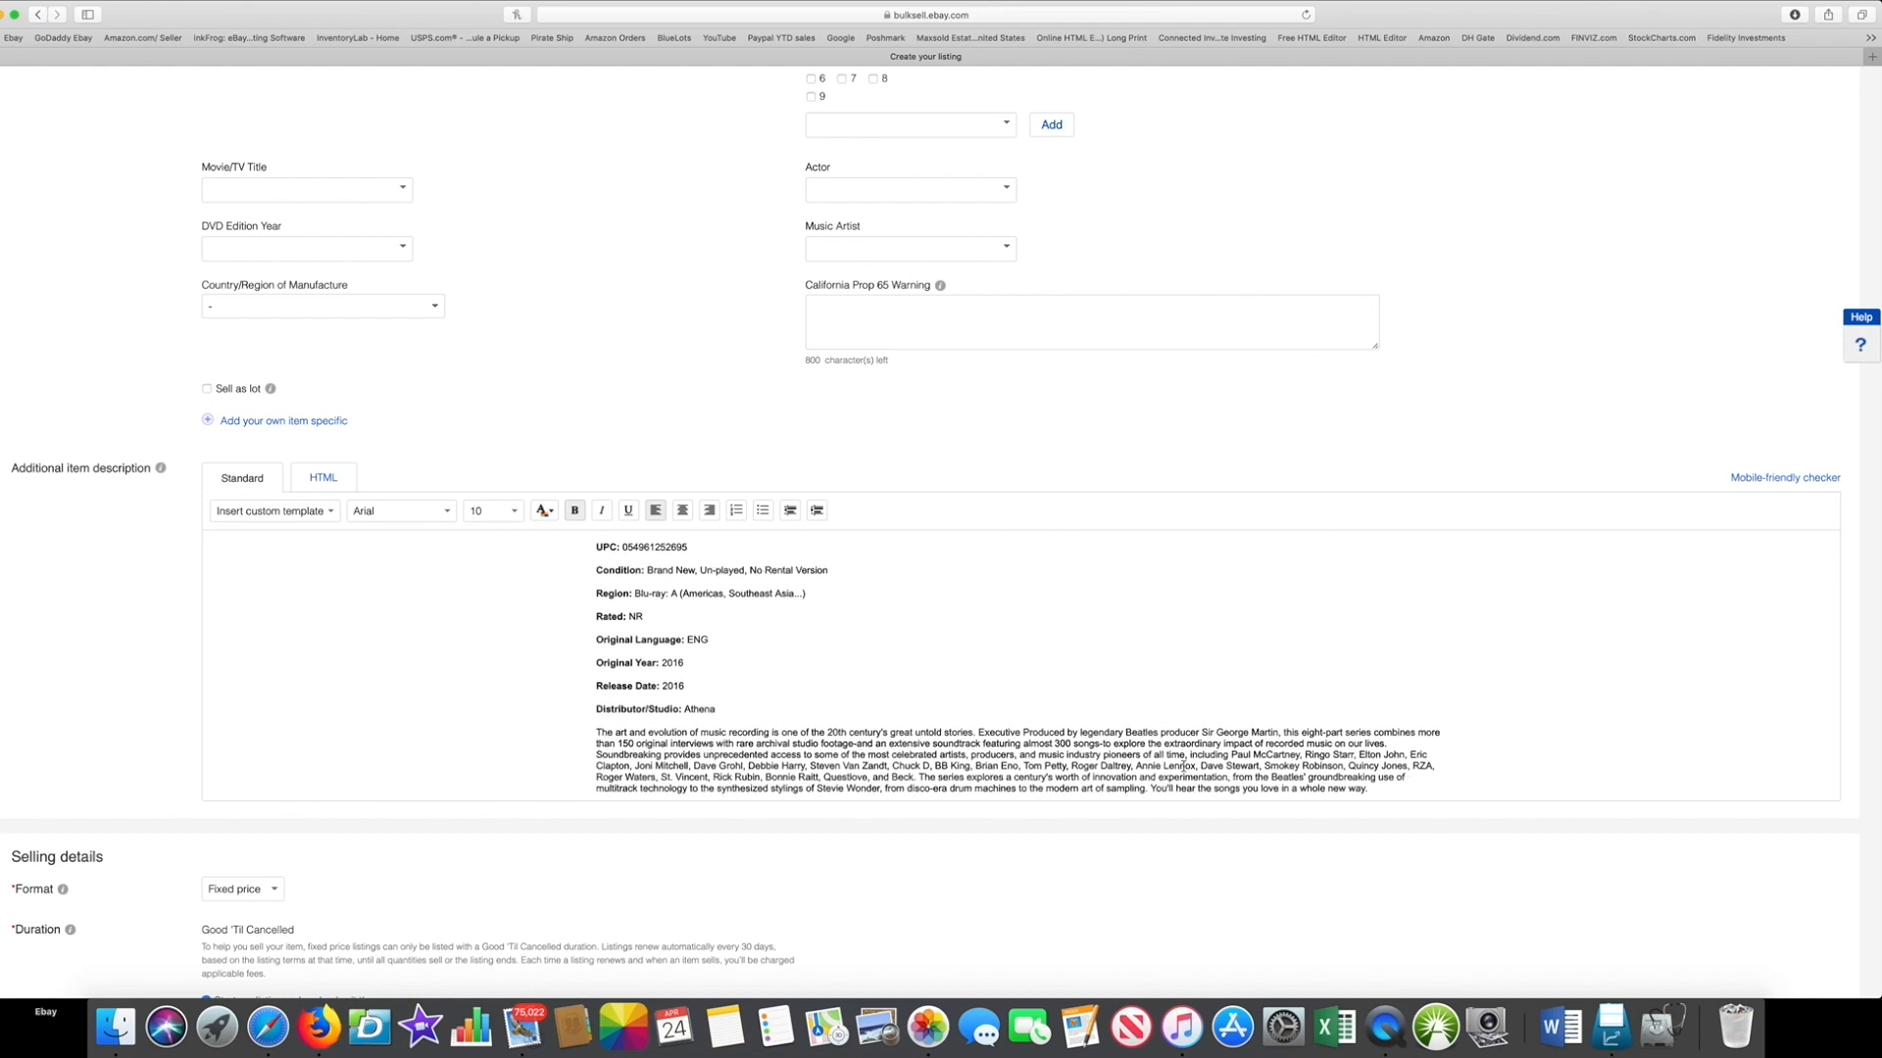
pyautogui.scroll(-1, 1548, 752)
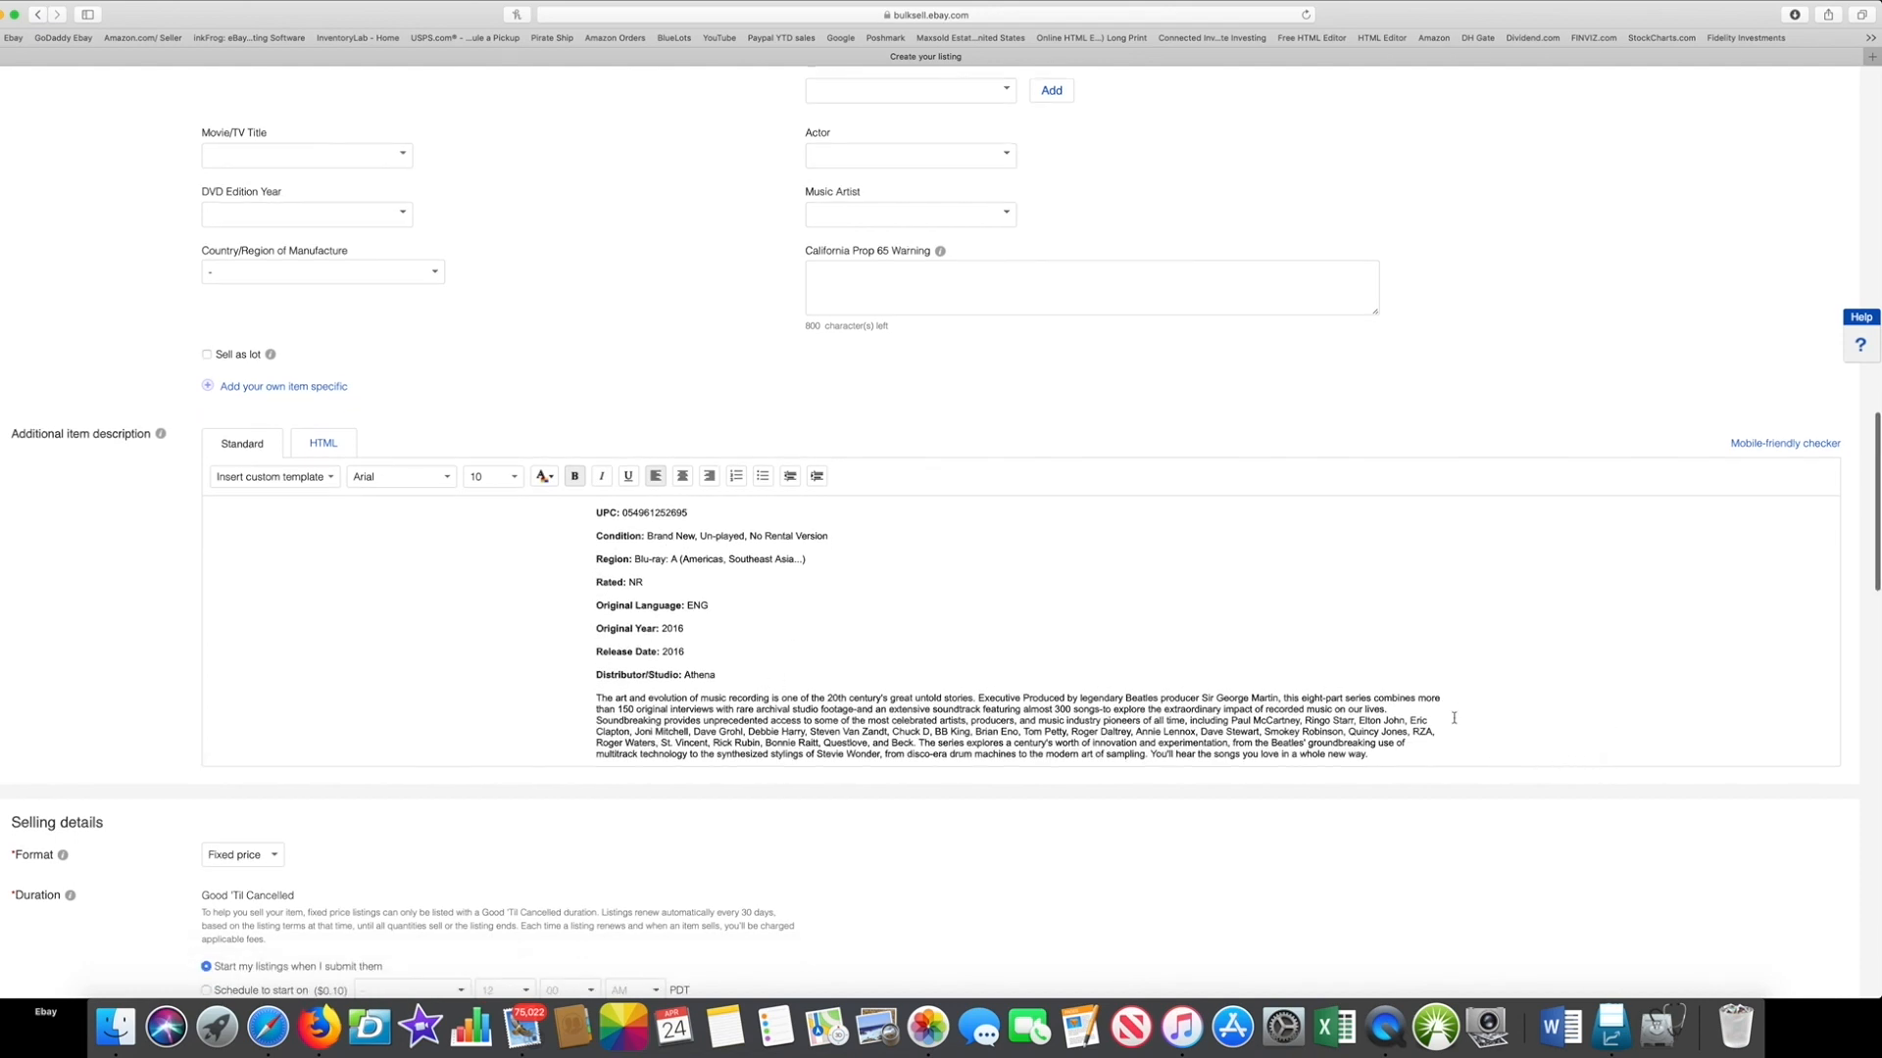
pyautogui.click(1388, 758)
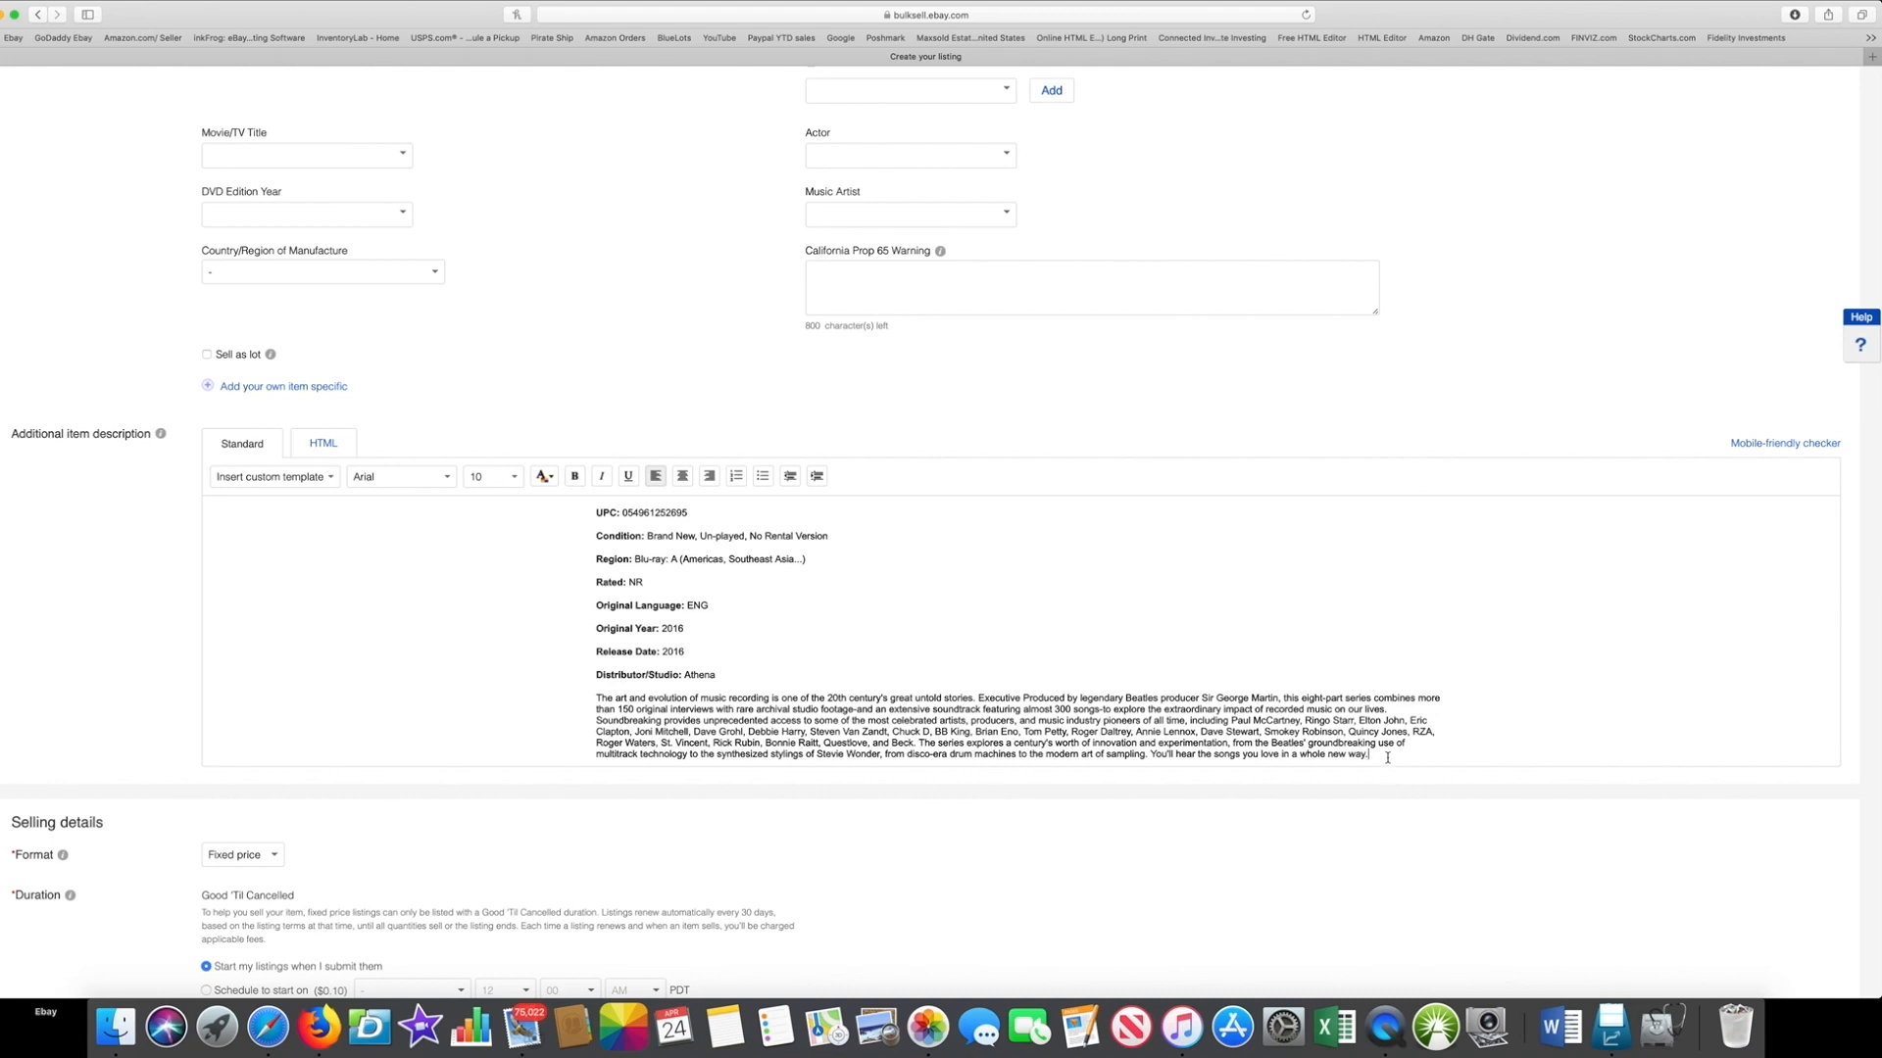
pyautogui.press('Return')
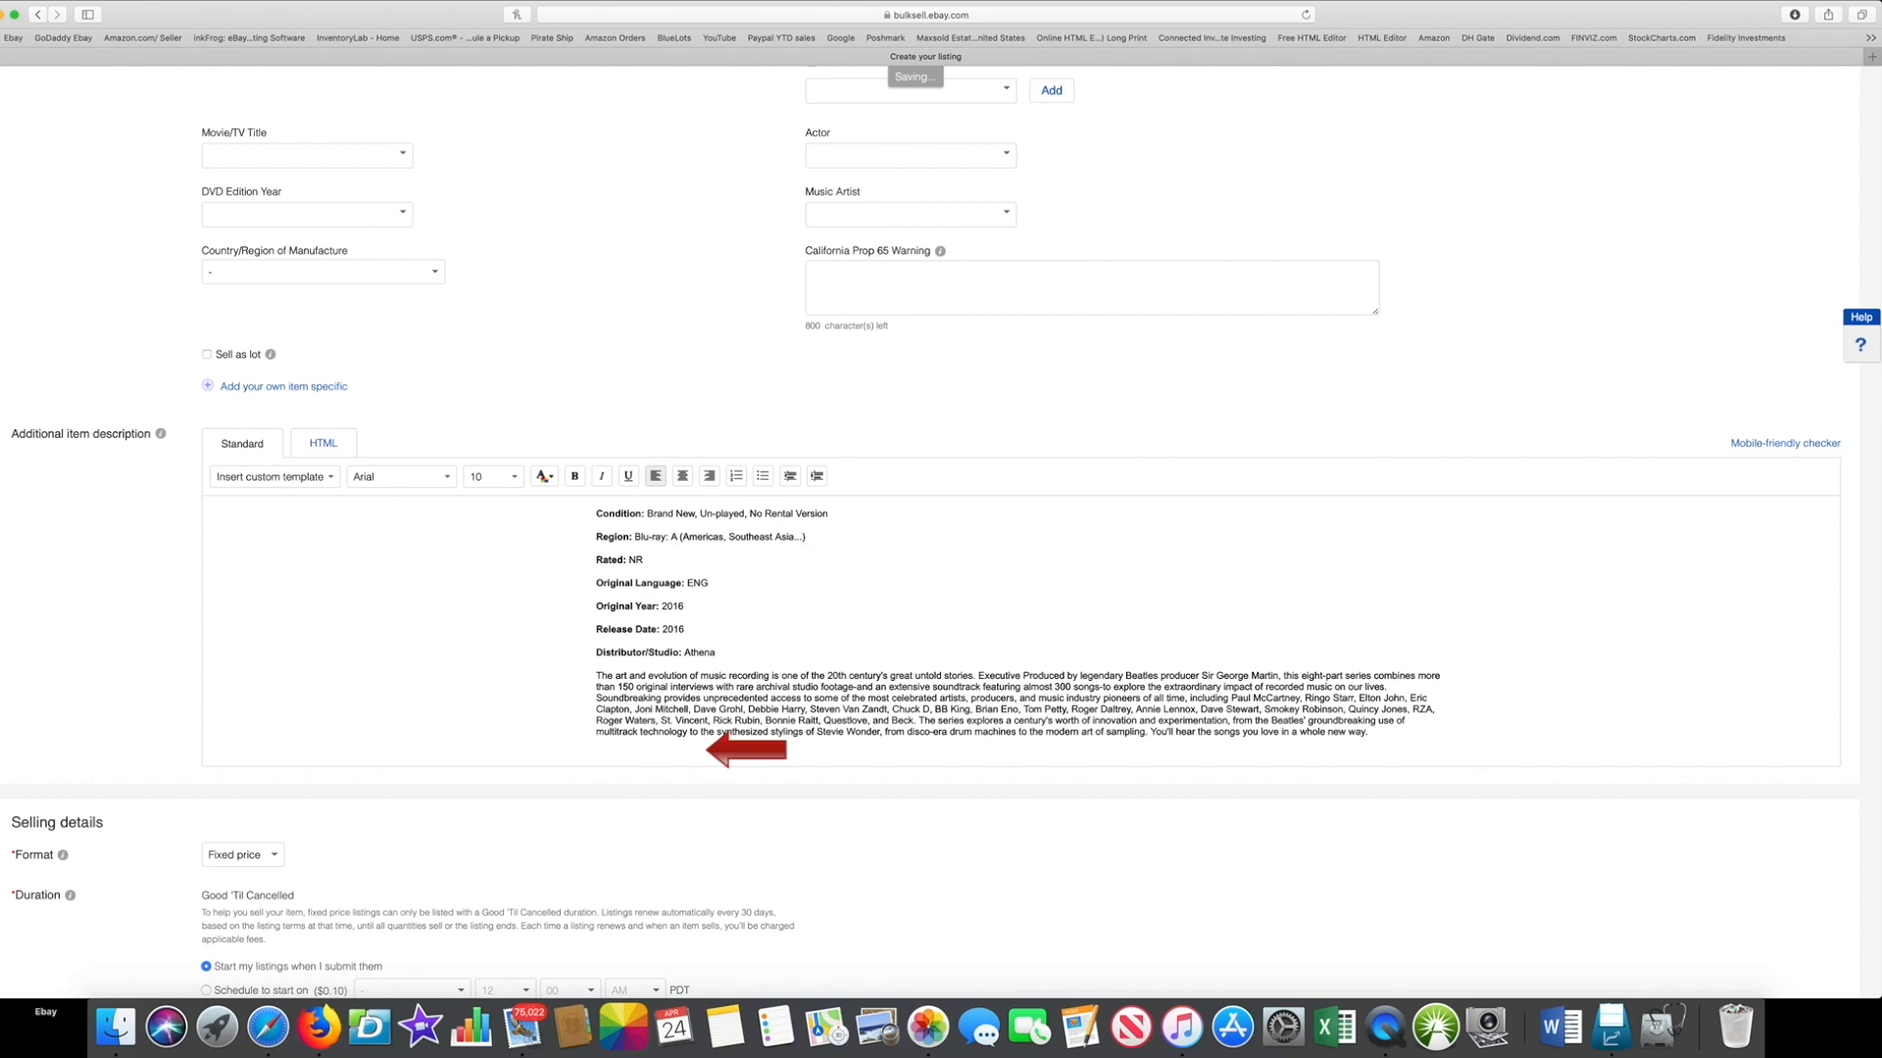
pyautogui.write('Buy with confidence! ')
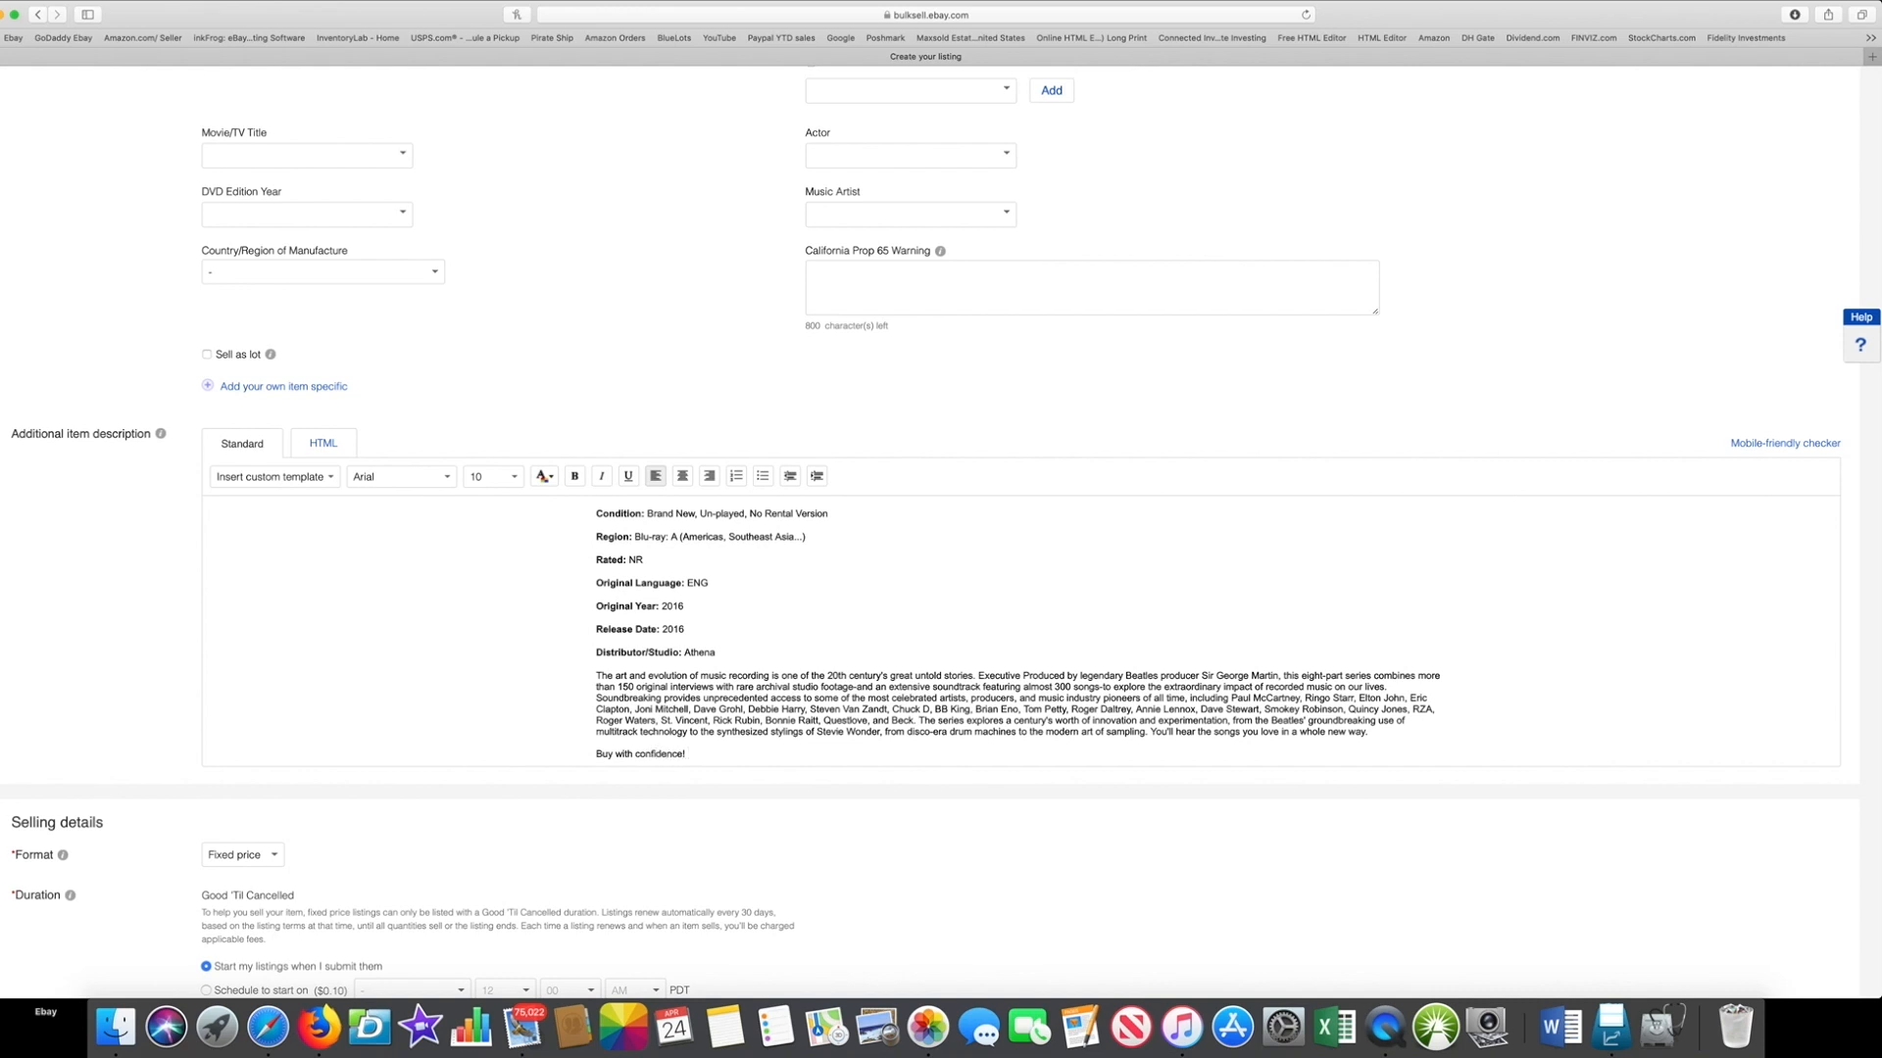
pyautogui.write('30 day return policy!')
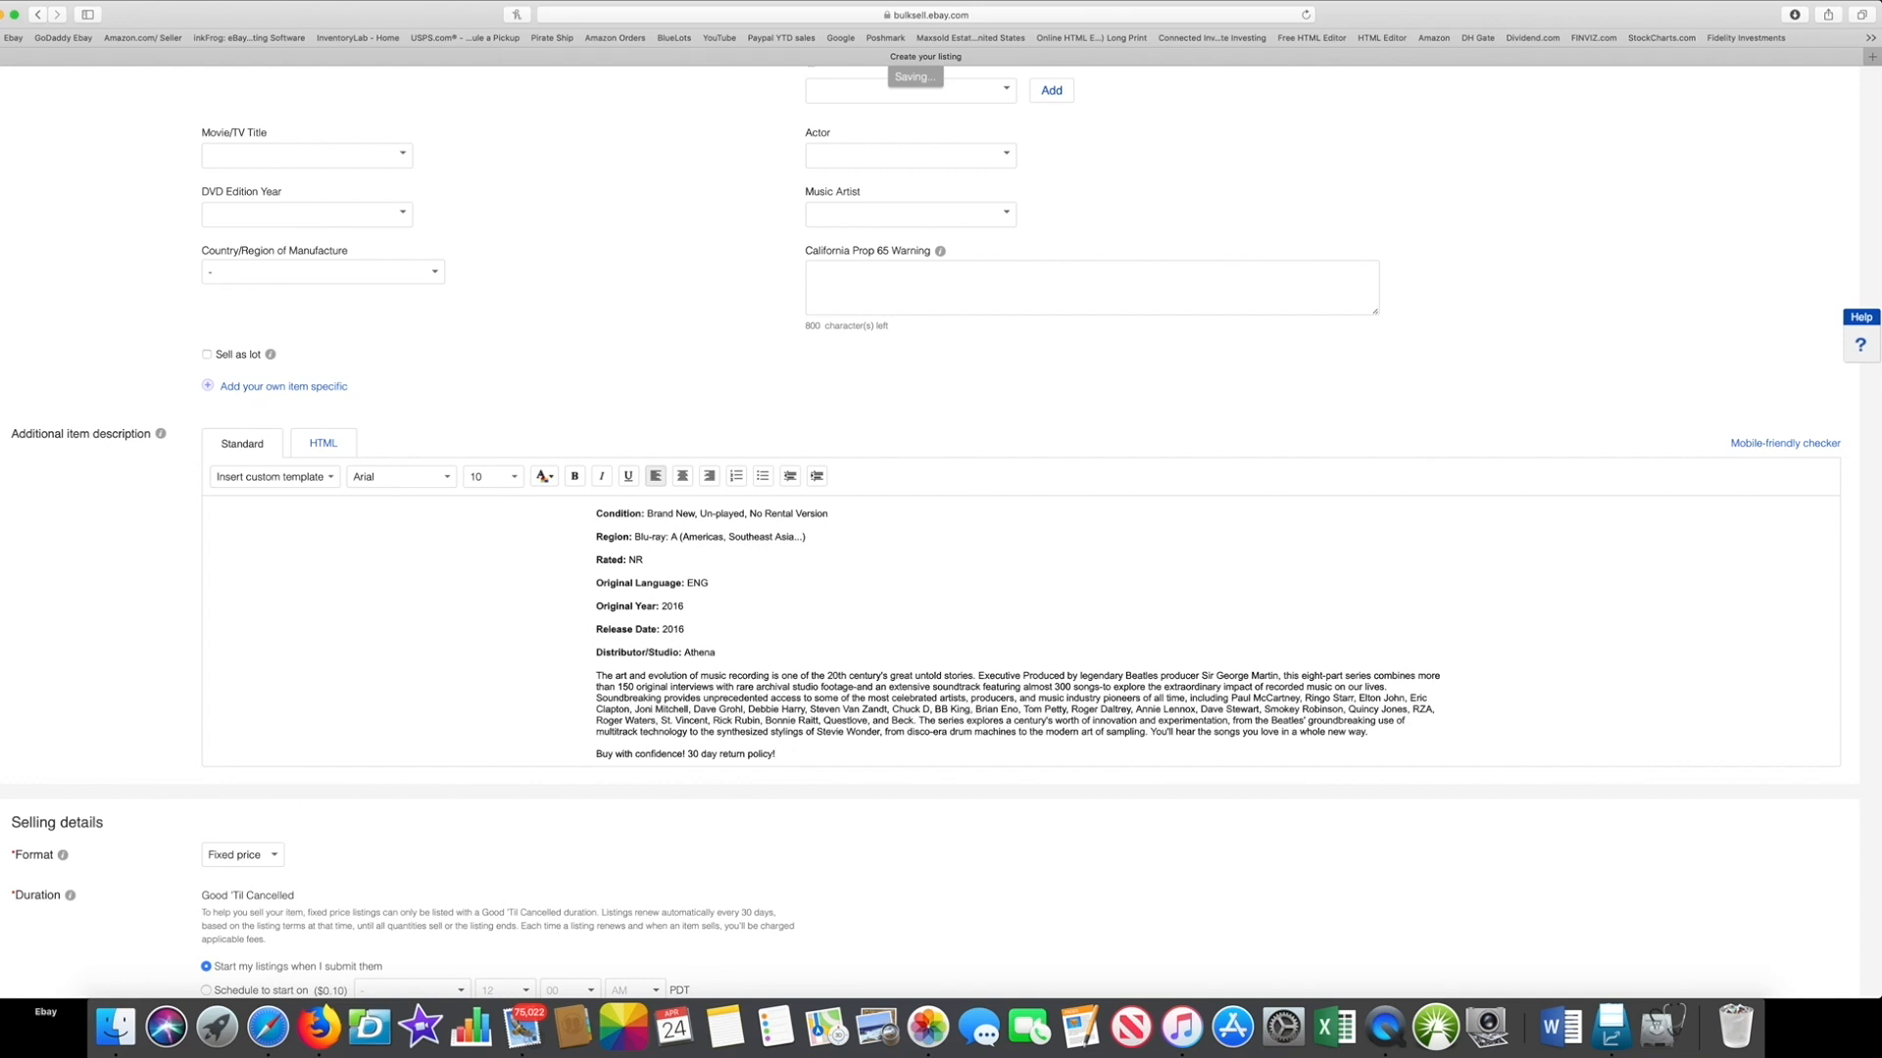
# Step: Add a final description line reading "Item Ships within 1 business day of payment."
pyautogui.press('Return')
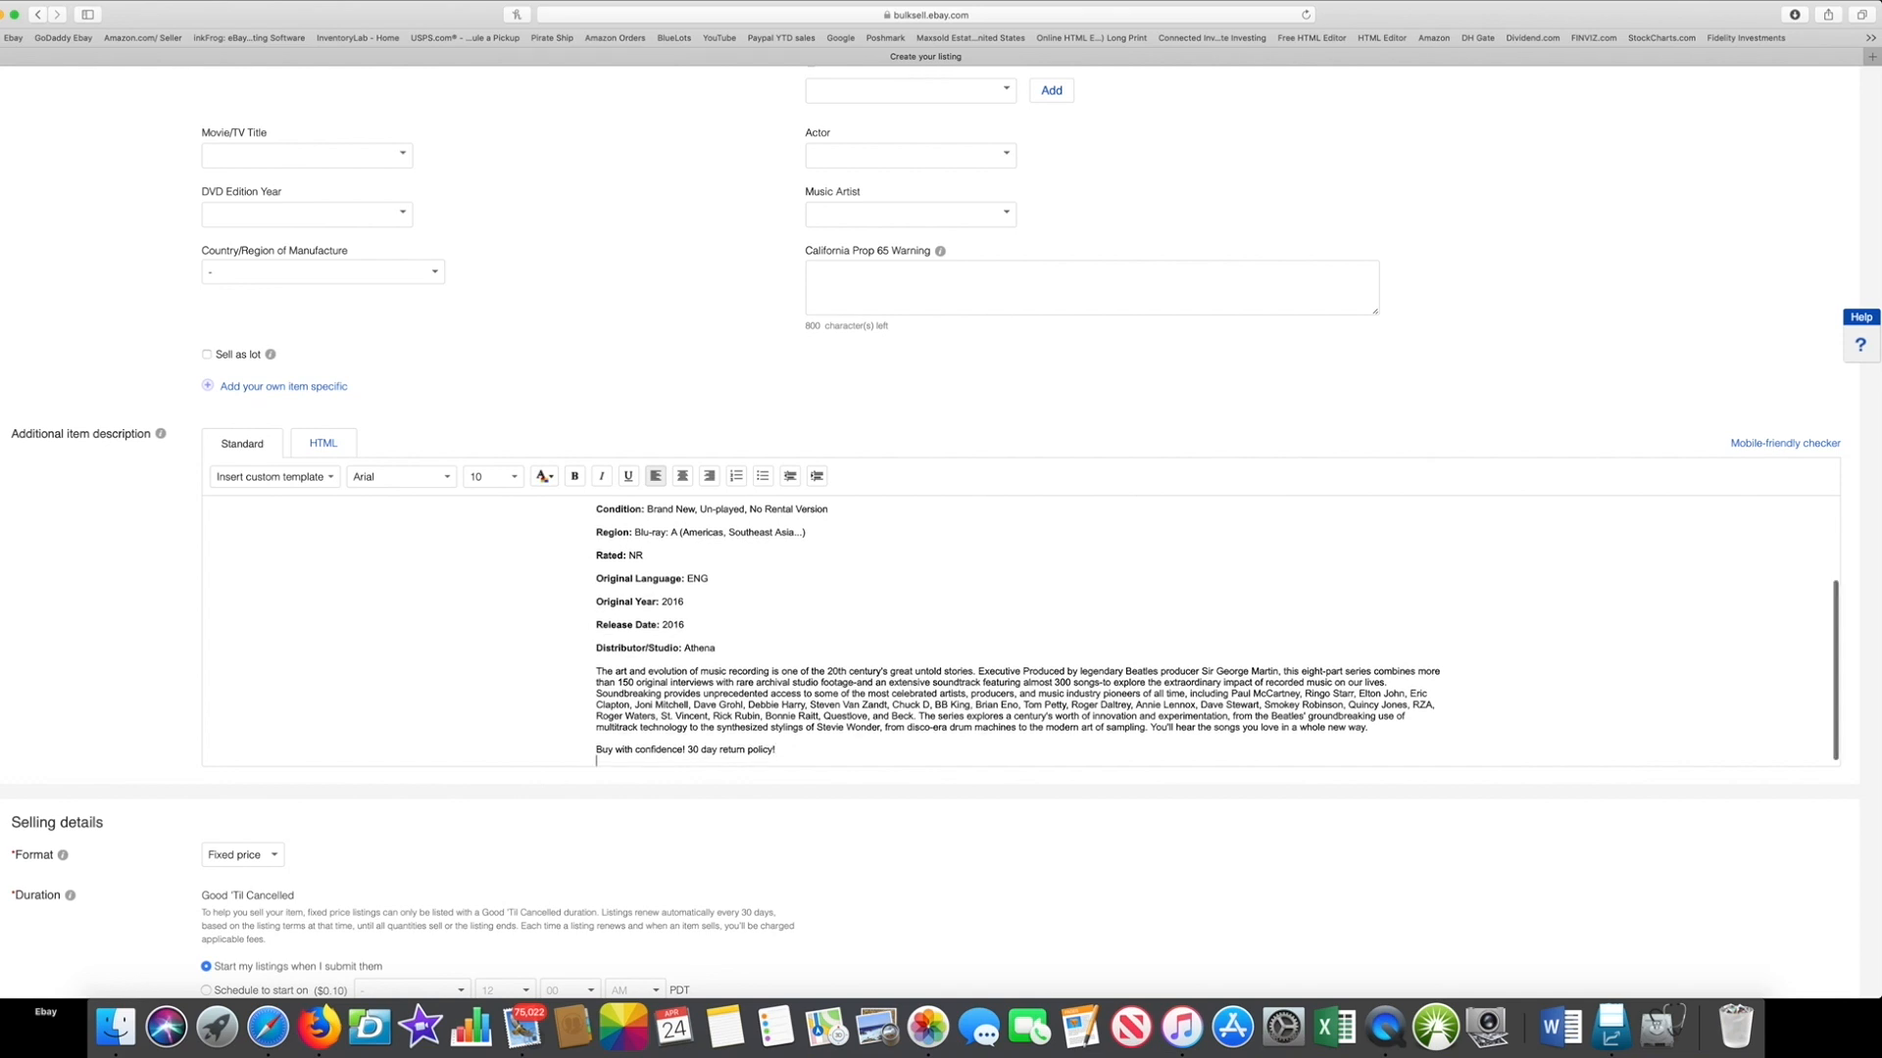
pyautogui.press('Return')
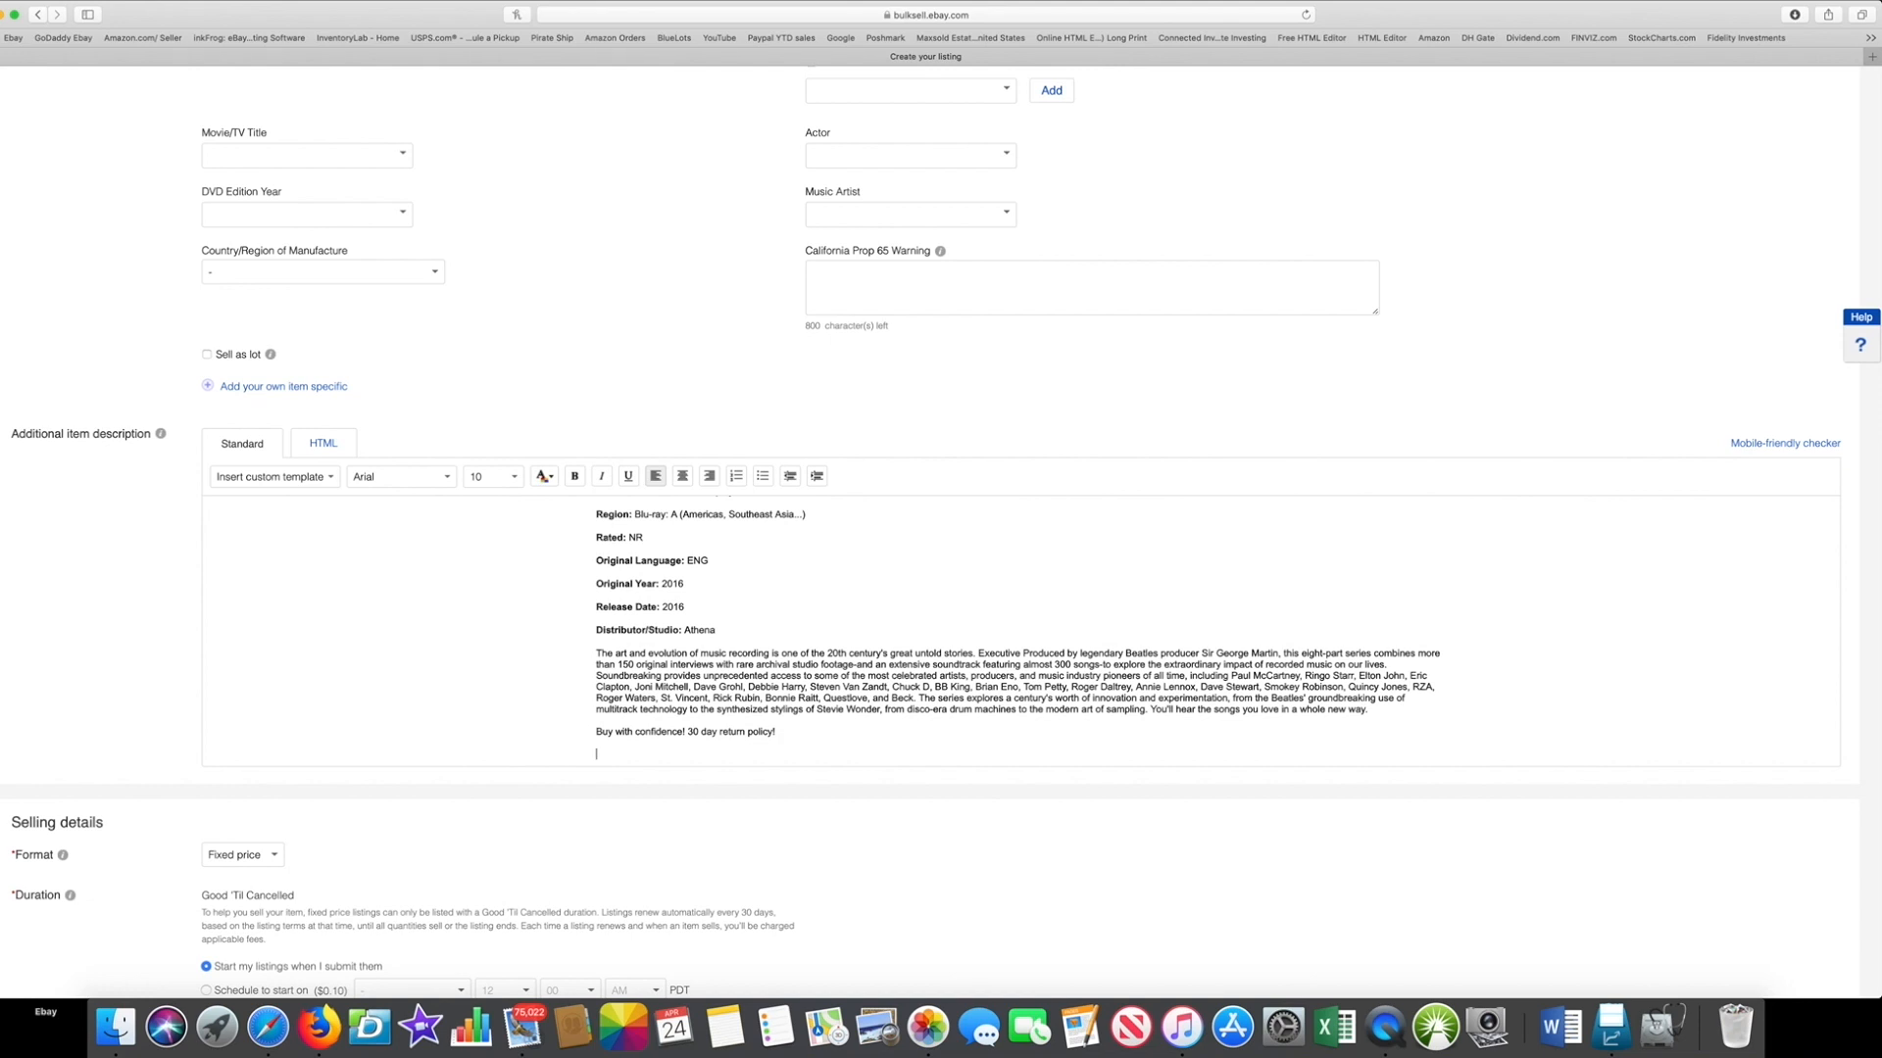
pyautogui.press('Return')
pyautogui.write('Item Ships within 1 bus')
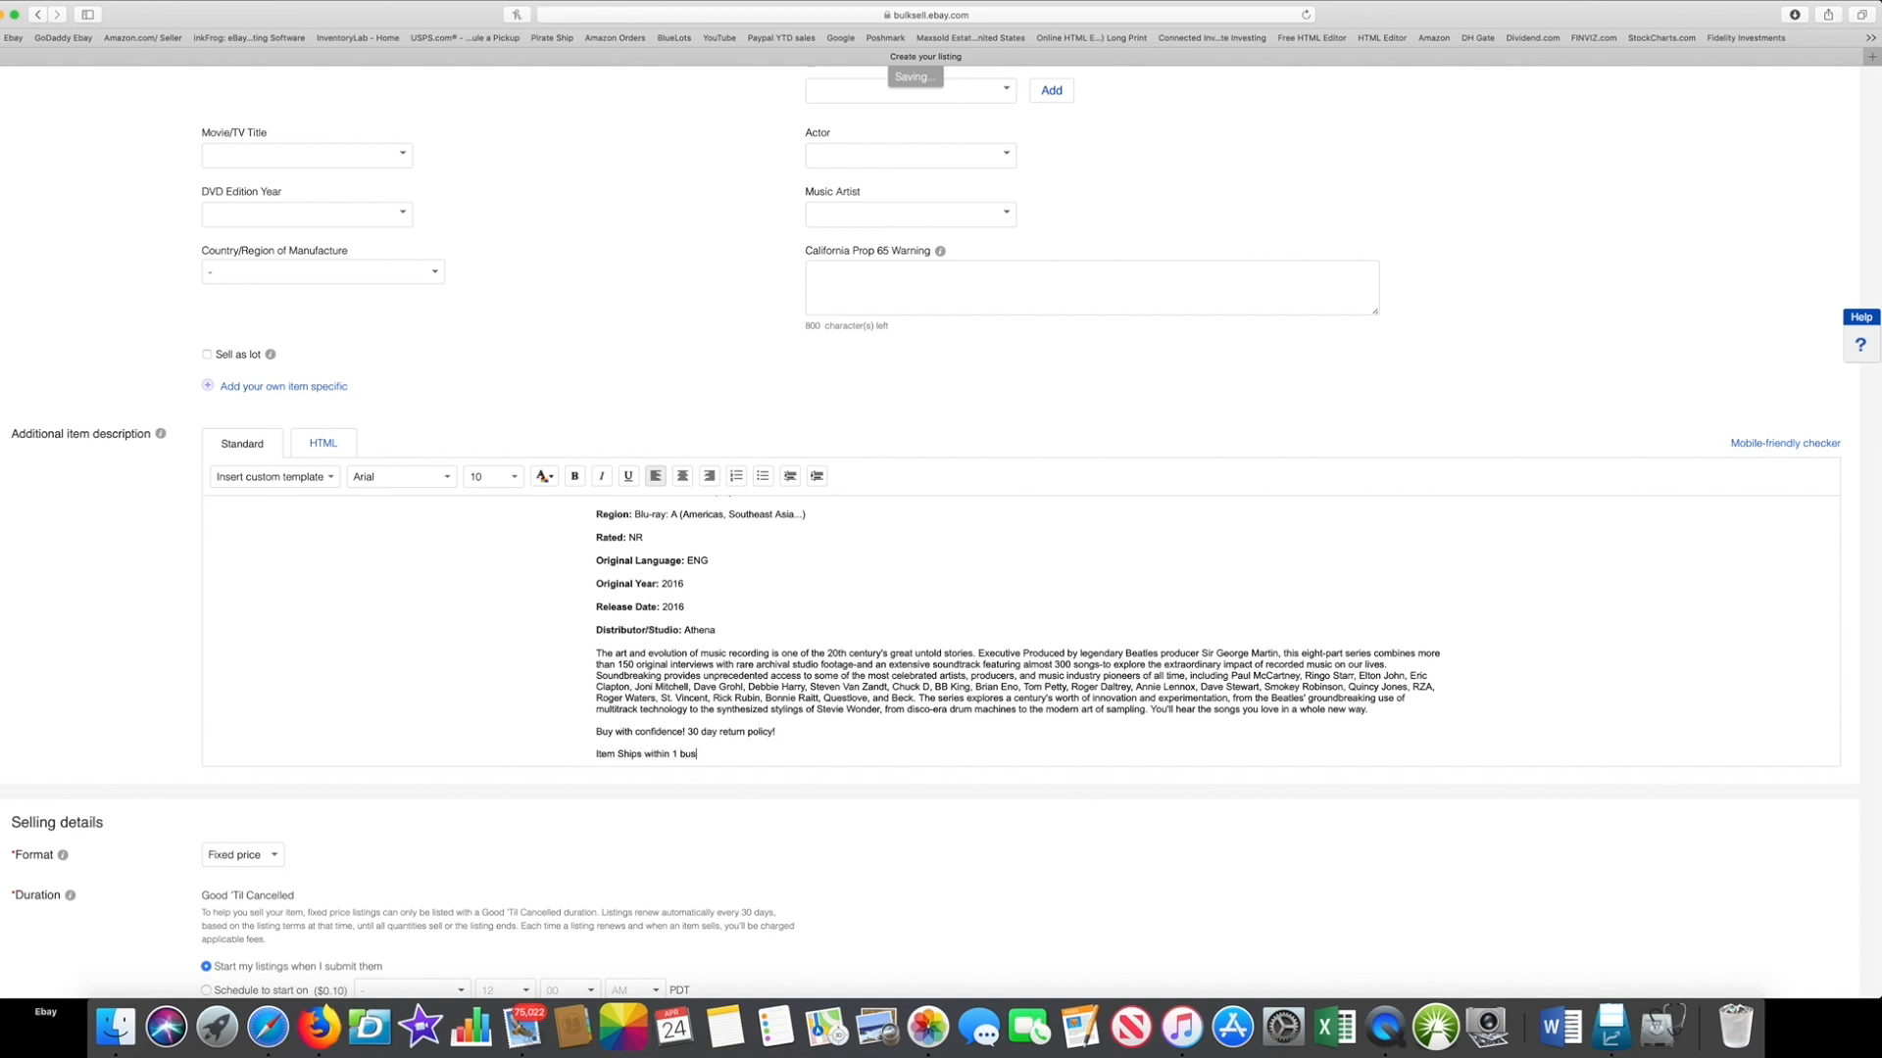
pyautogui.write('iness day of payment.')
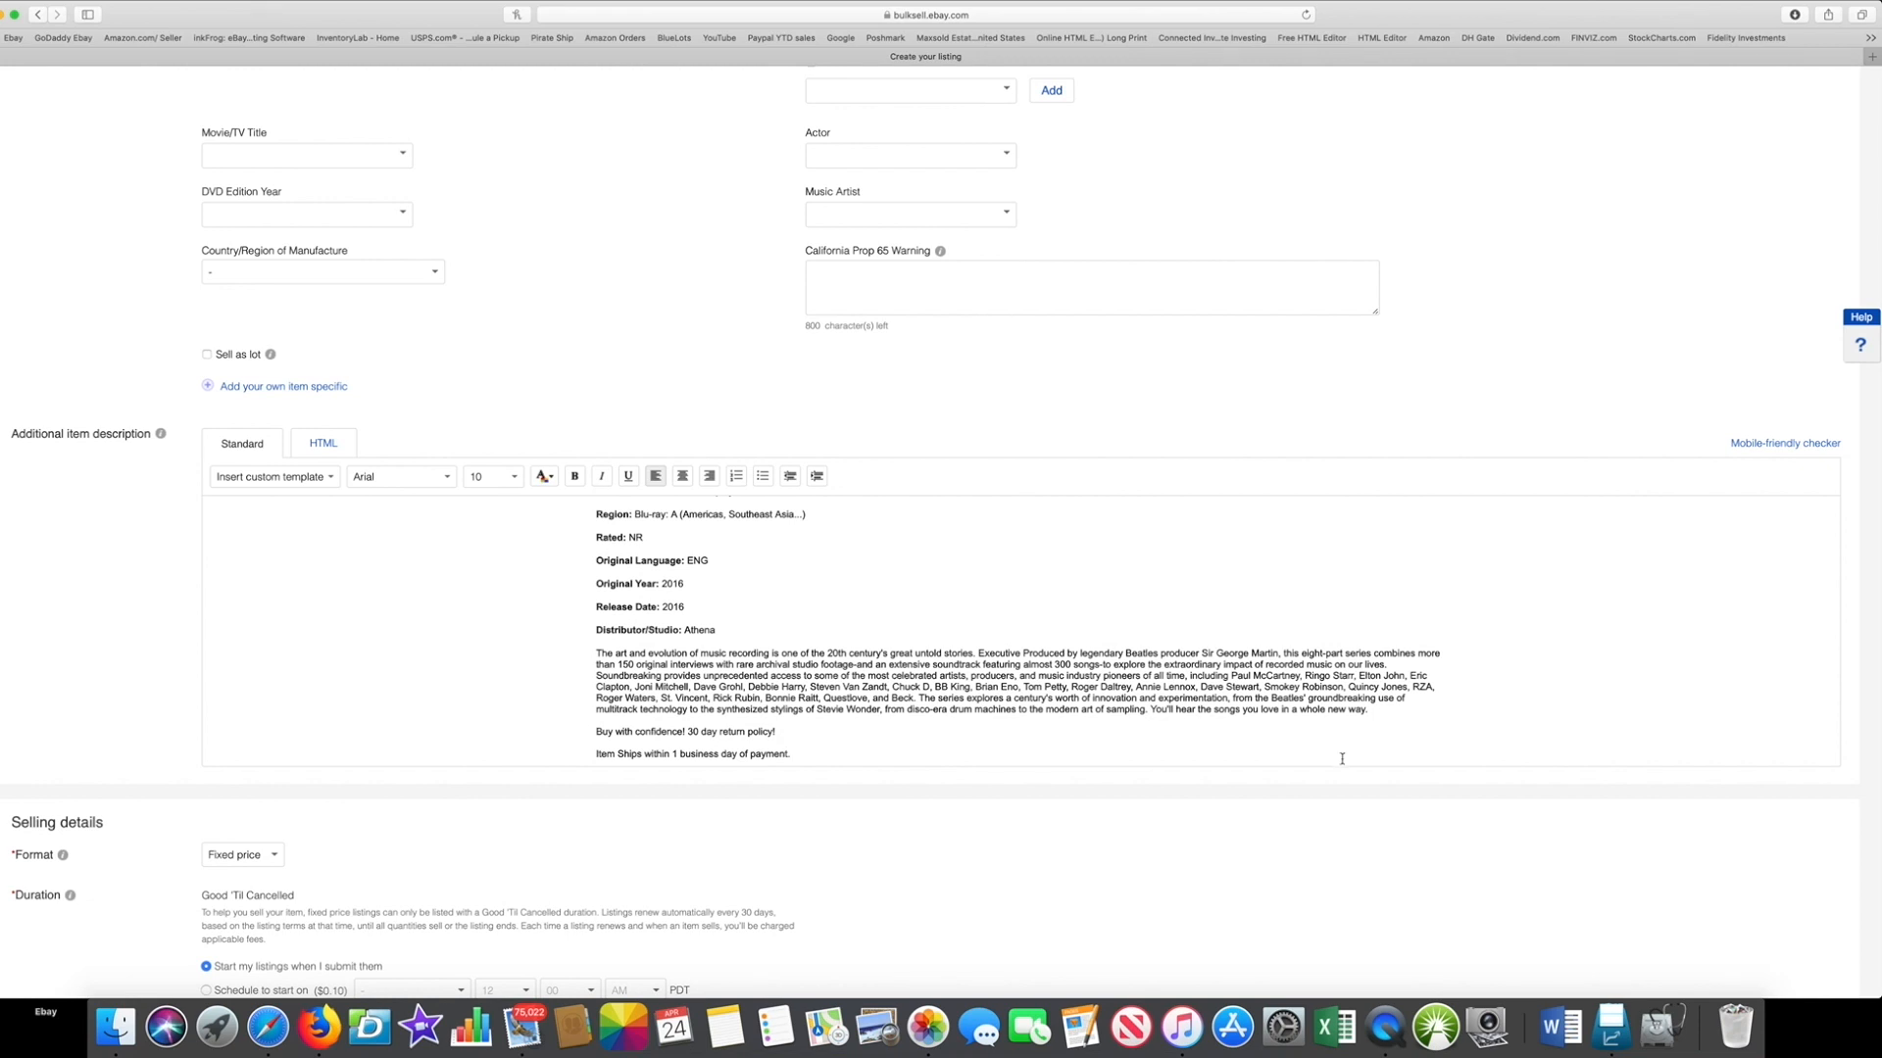
# Step: Choose Fixed price as the selling format from the available format options
pyautogui.scroll(-2, 623, 823)
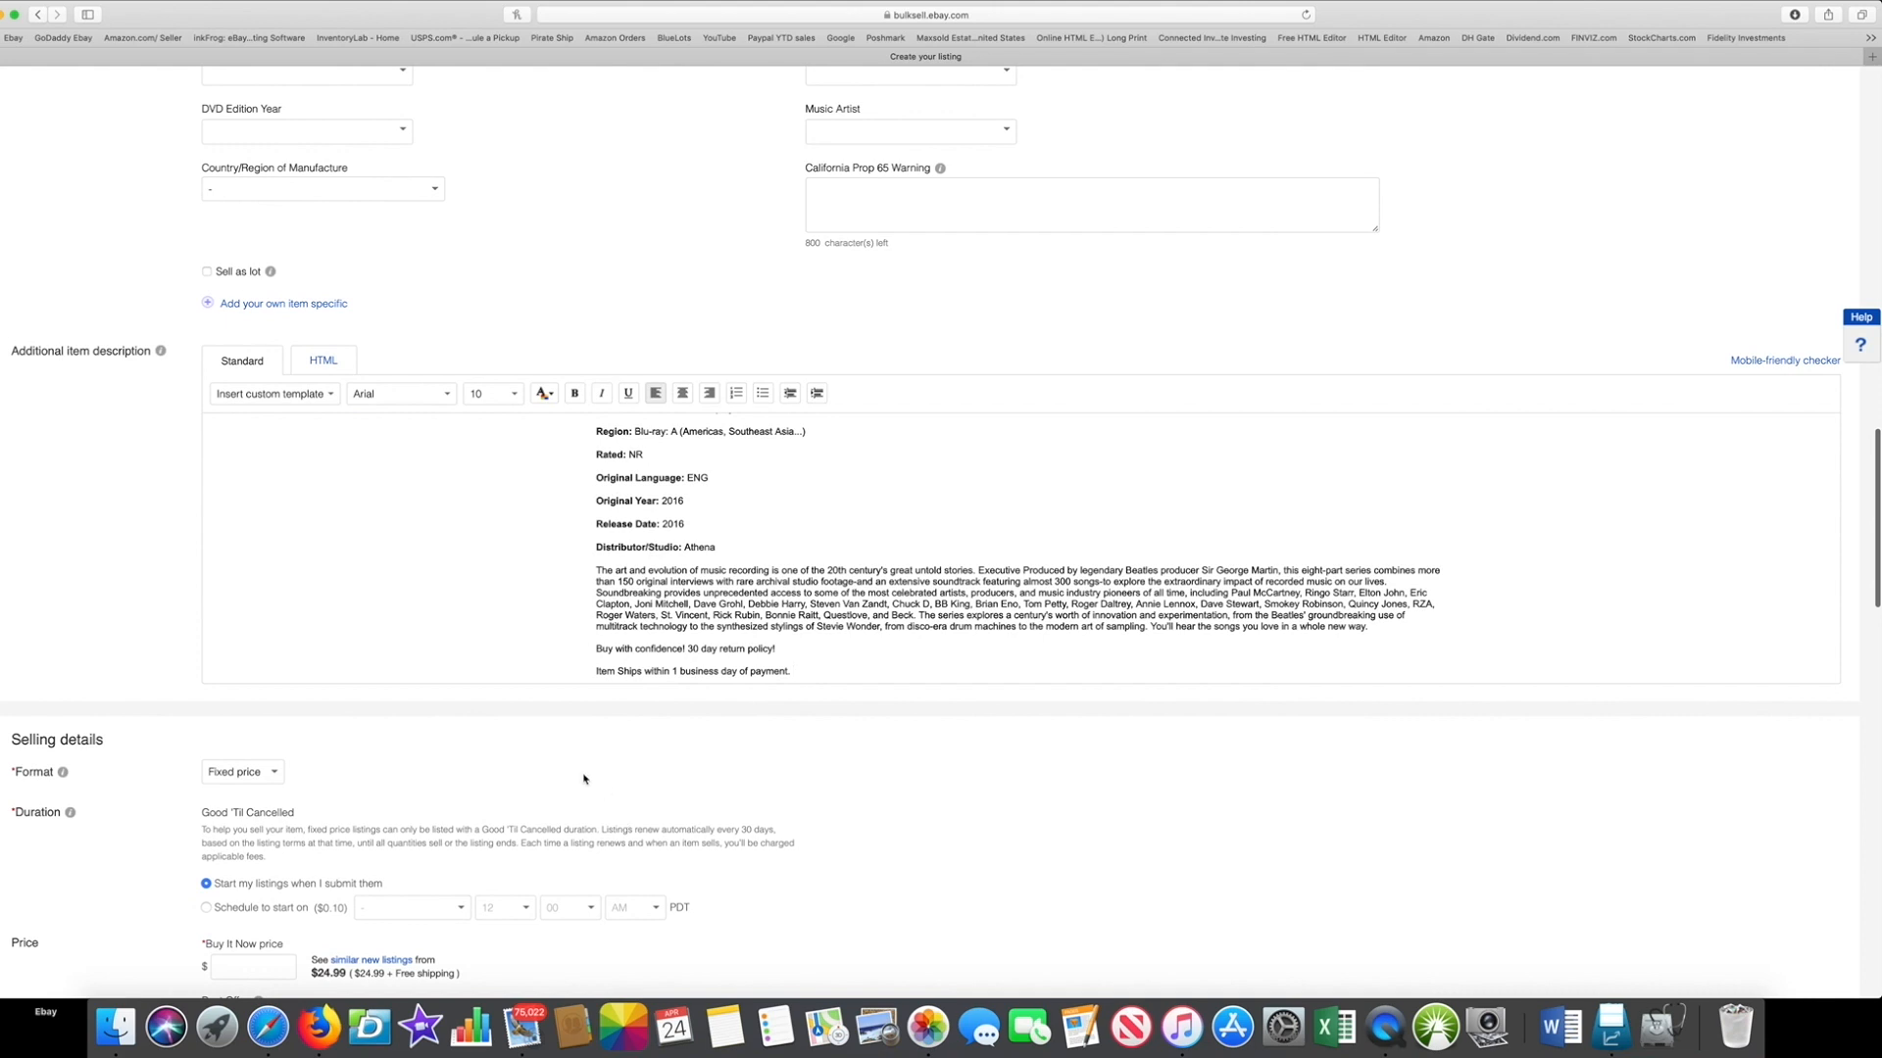
pyautogui.scroll(-6, 591, 782)
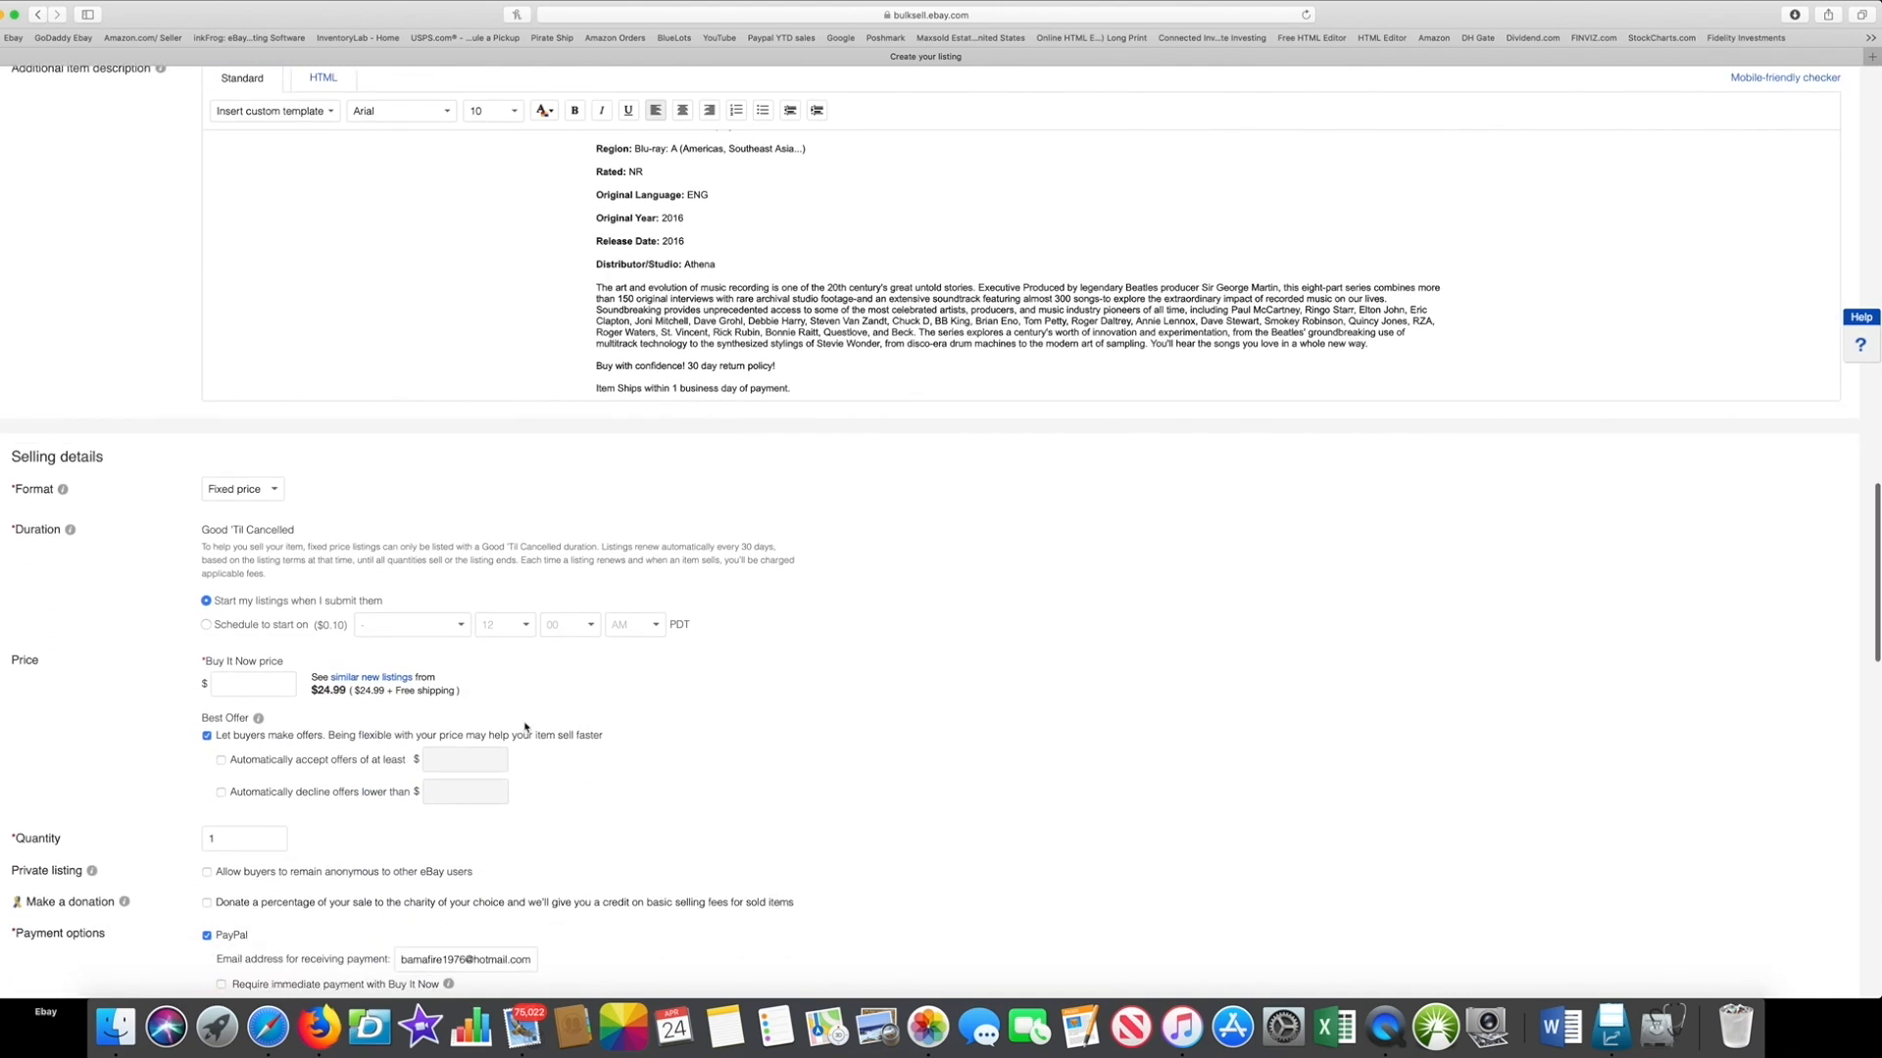
pyautogui.click(273, 492)
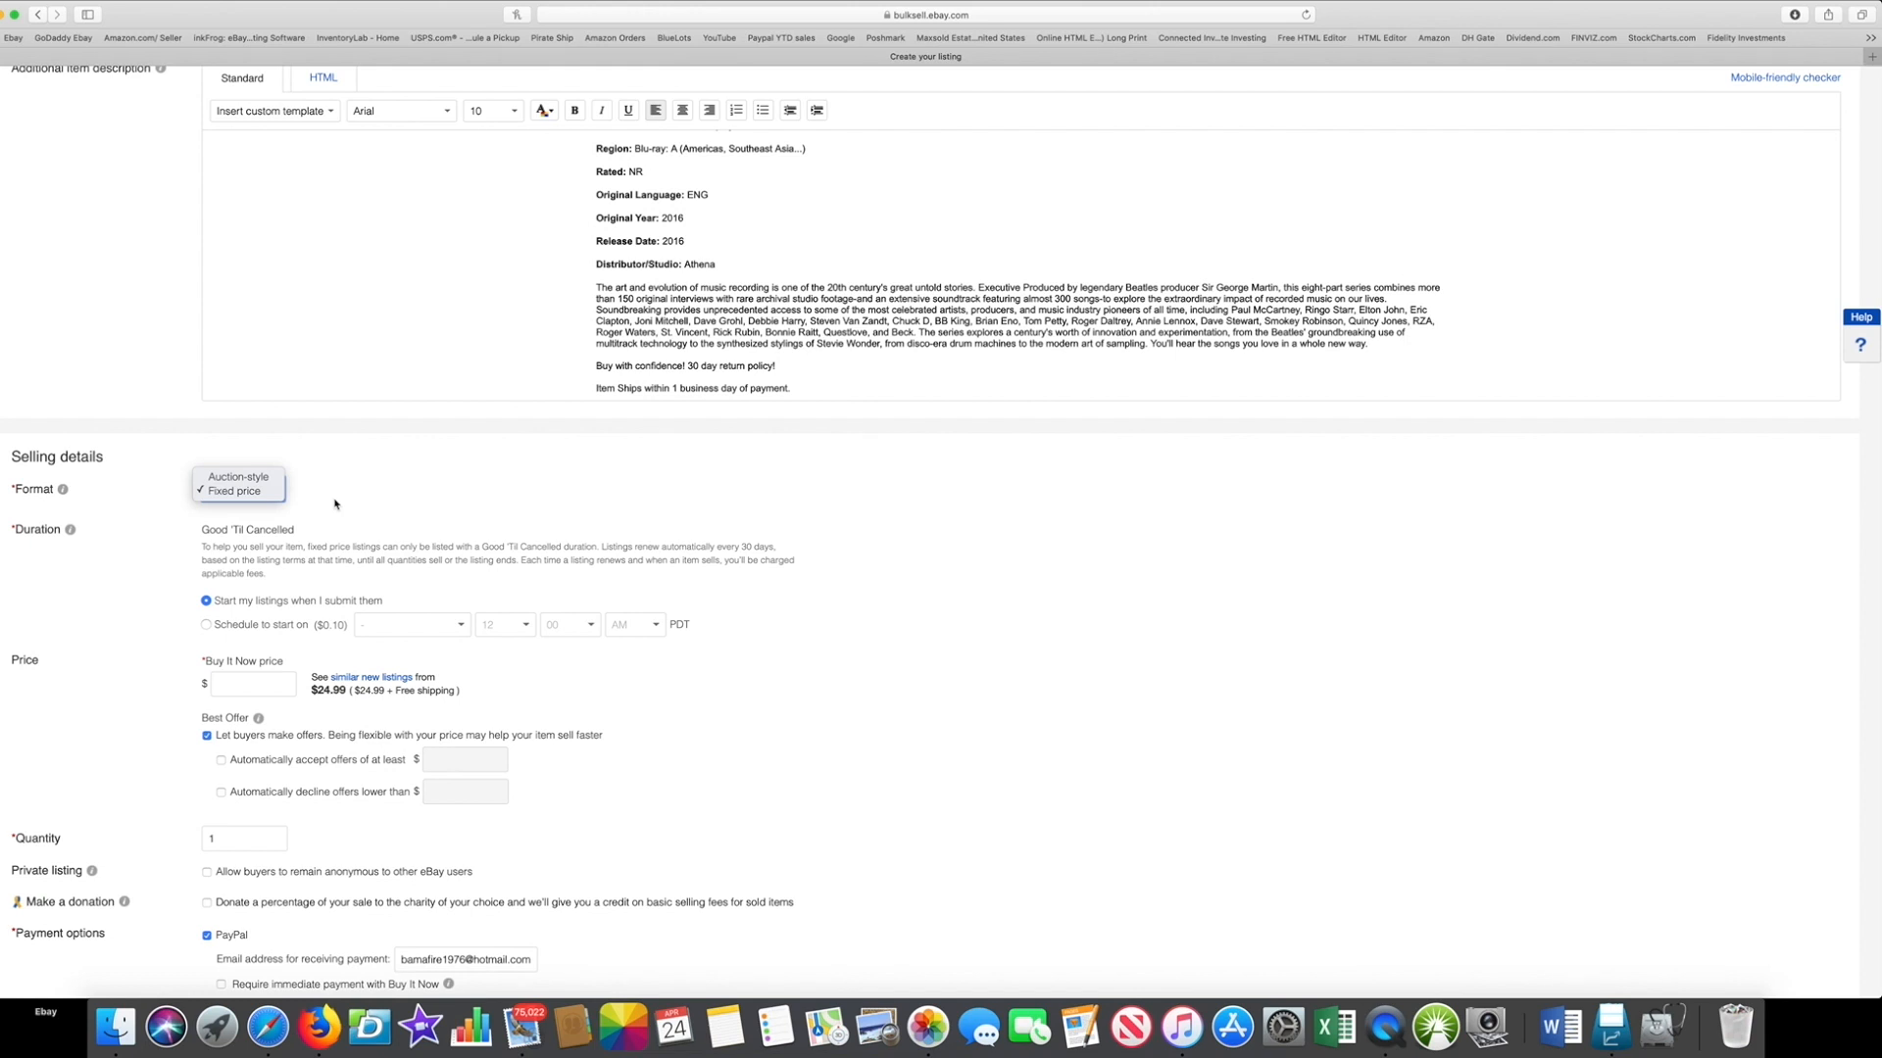
pyautogui.click(236, 490)
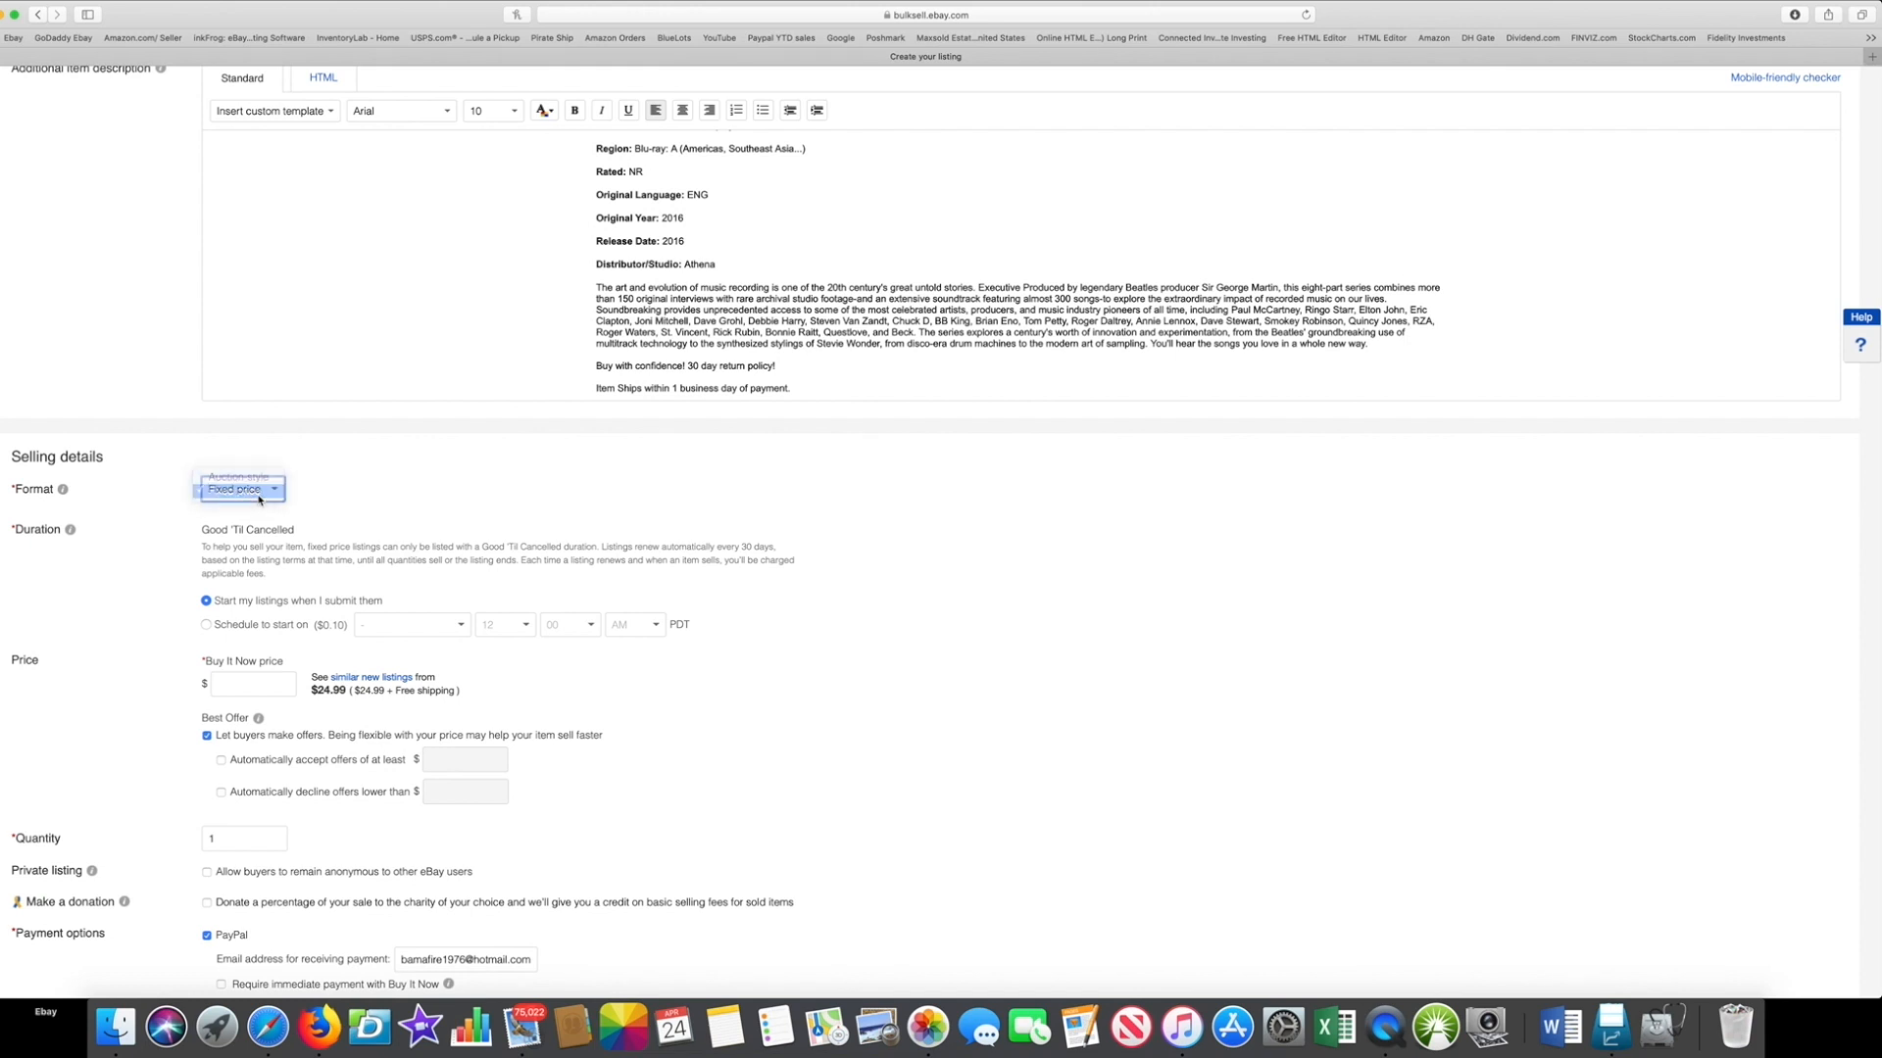
# Step: Review the listing duration and start options, then set the Buy It Now price to $24.99
pyautogui.scroll(-1, 332, 521)
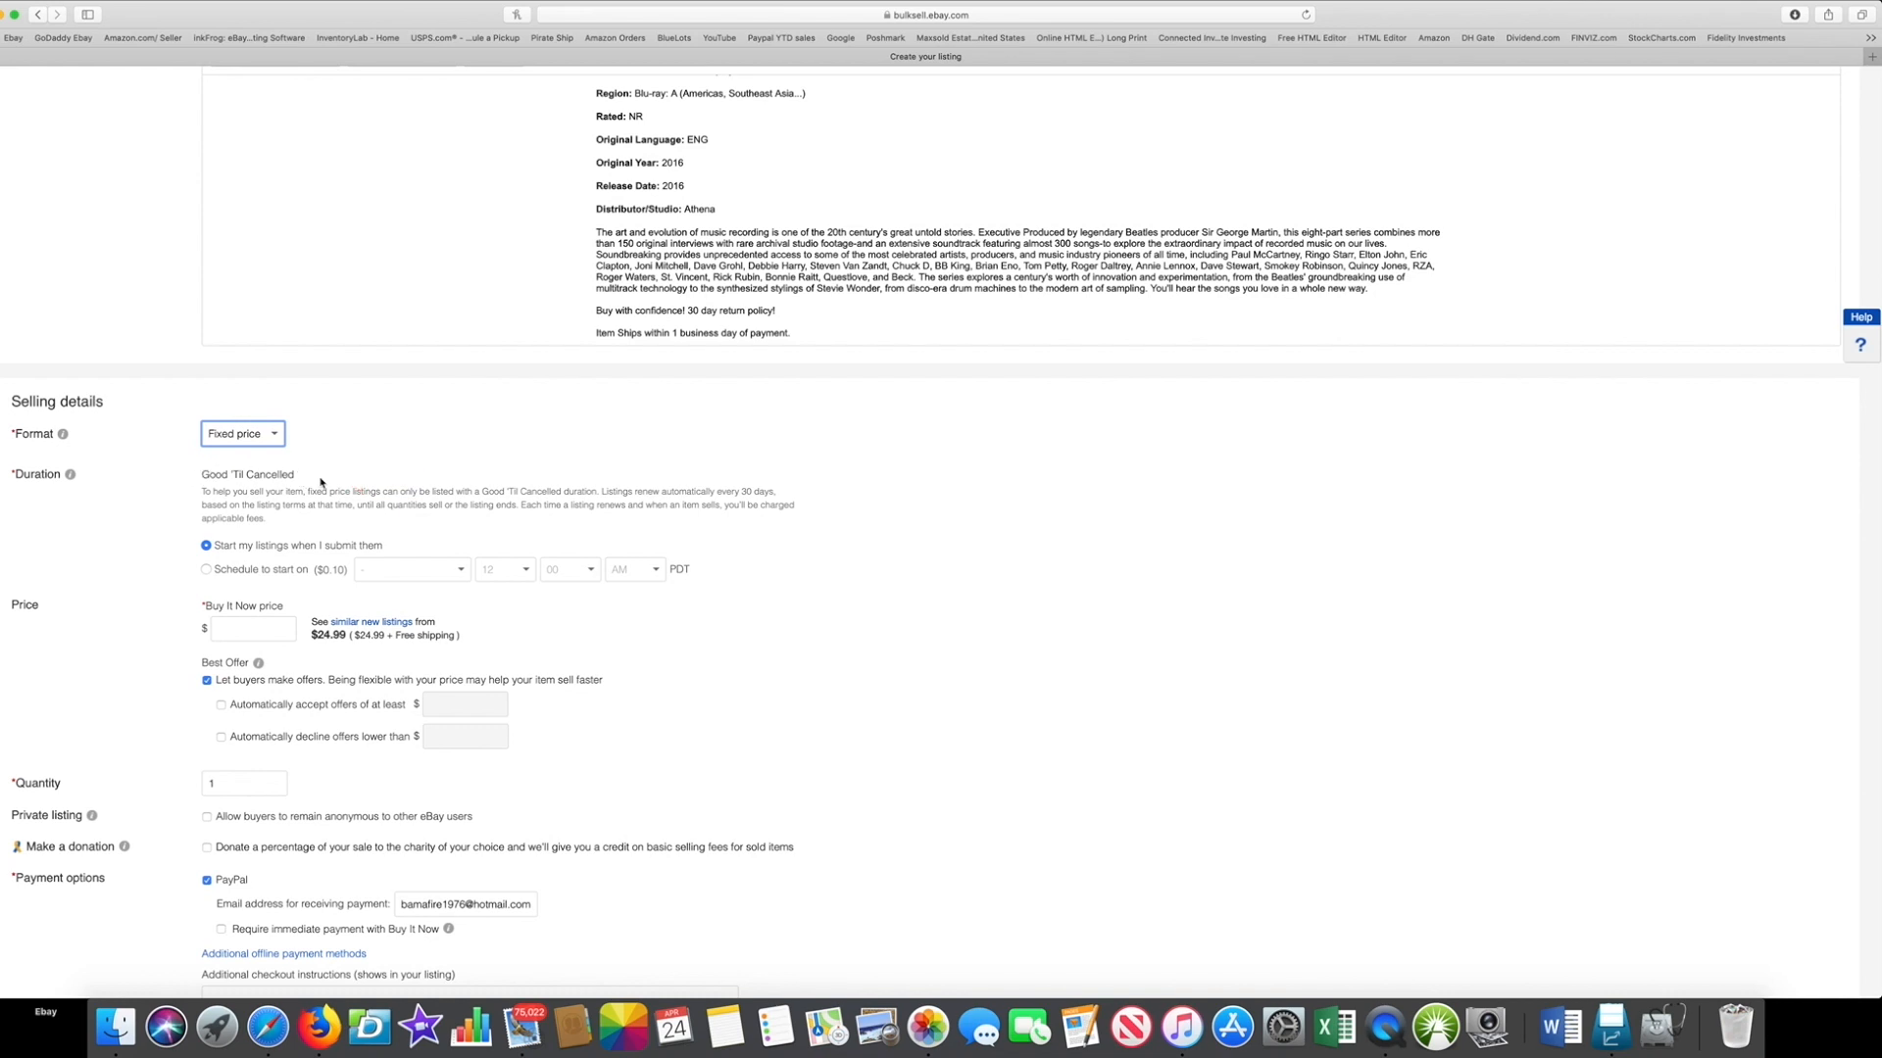
pyautogui.scroll(-1, 320, 482)
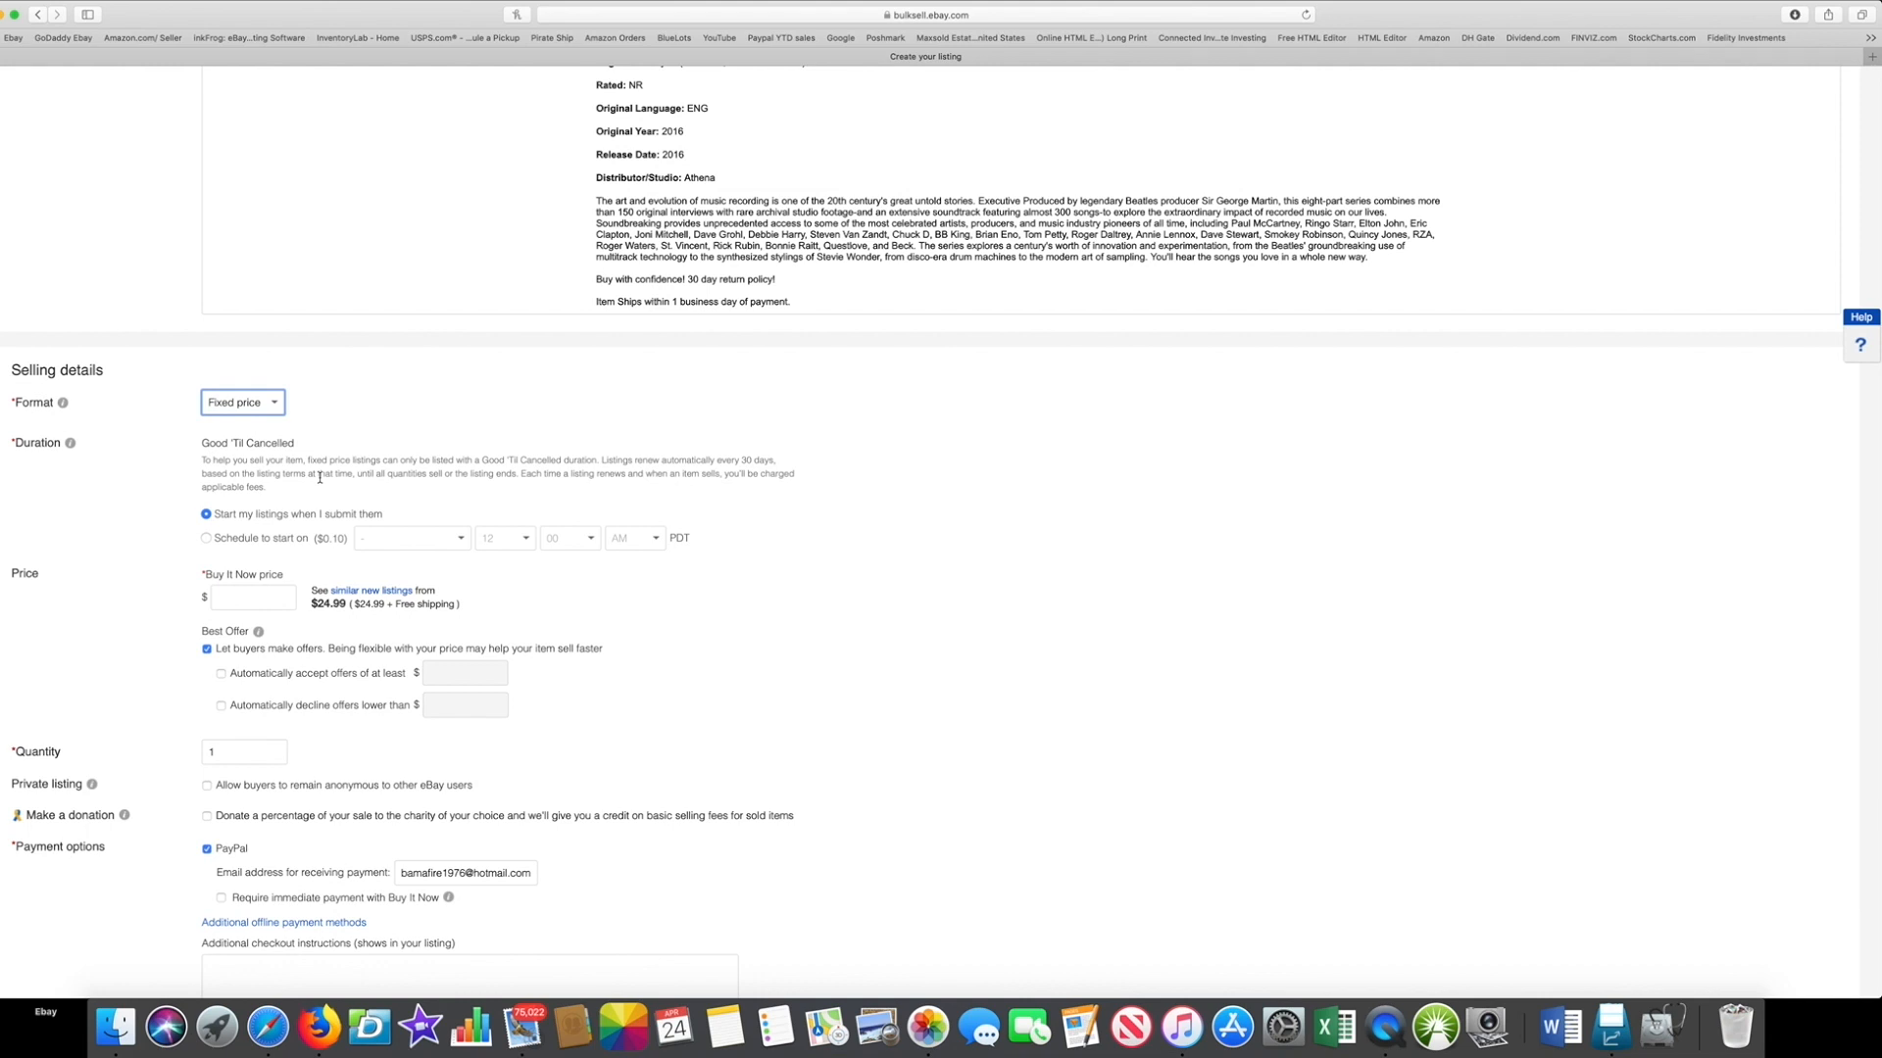
pyautogui.scroll(-1, 588, 471)
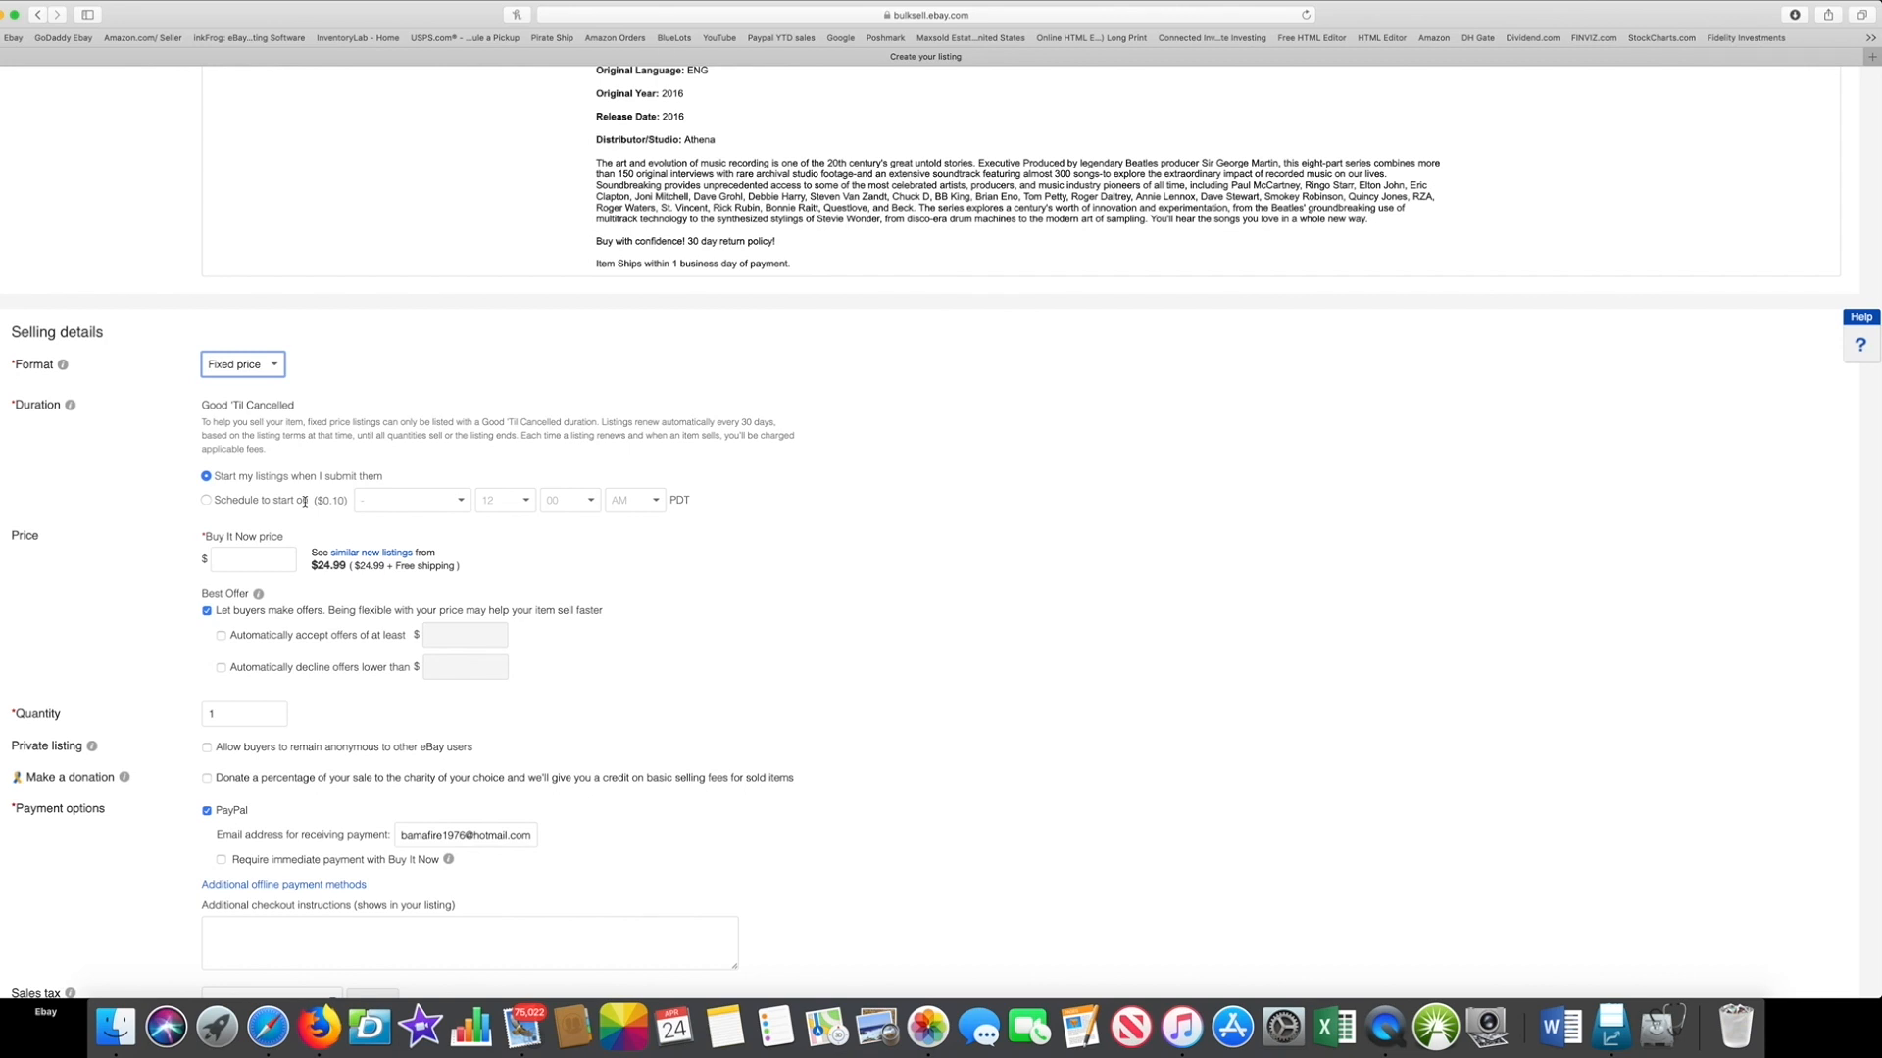
pyautogui.scroll(-1, 305, 502)
pyautogui.click(241, 518)
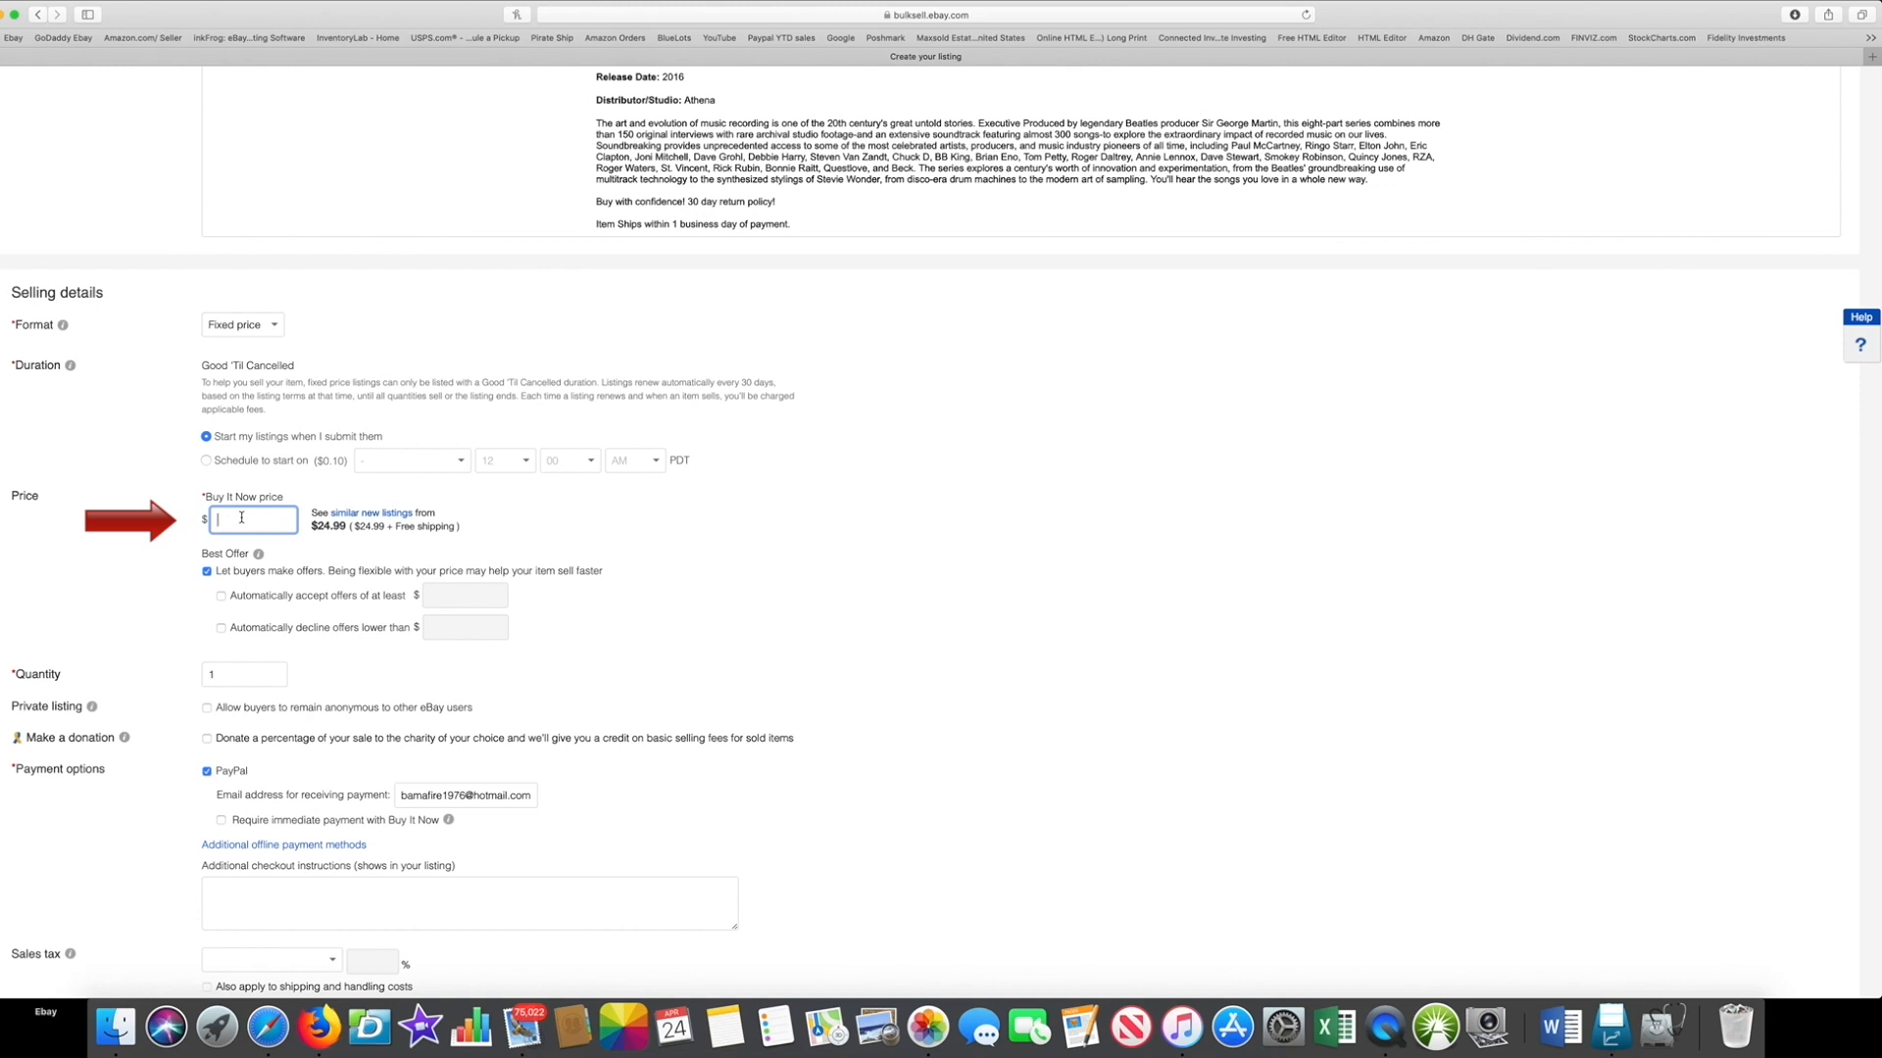
pyautogui.moveTo(311, 526); pyautogui.dragTo(351, 527)
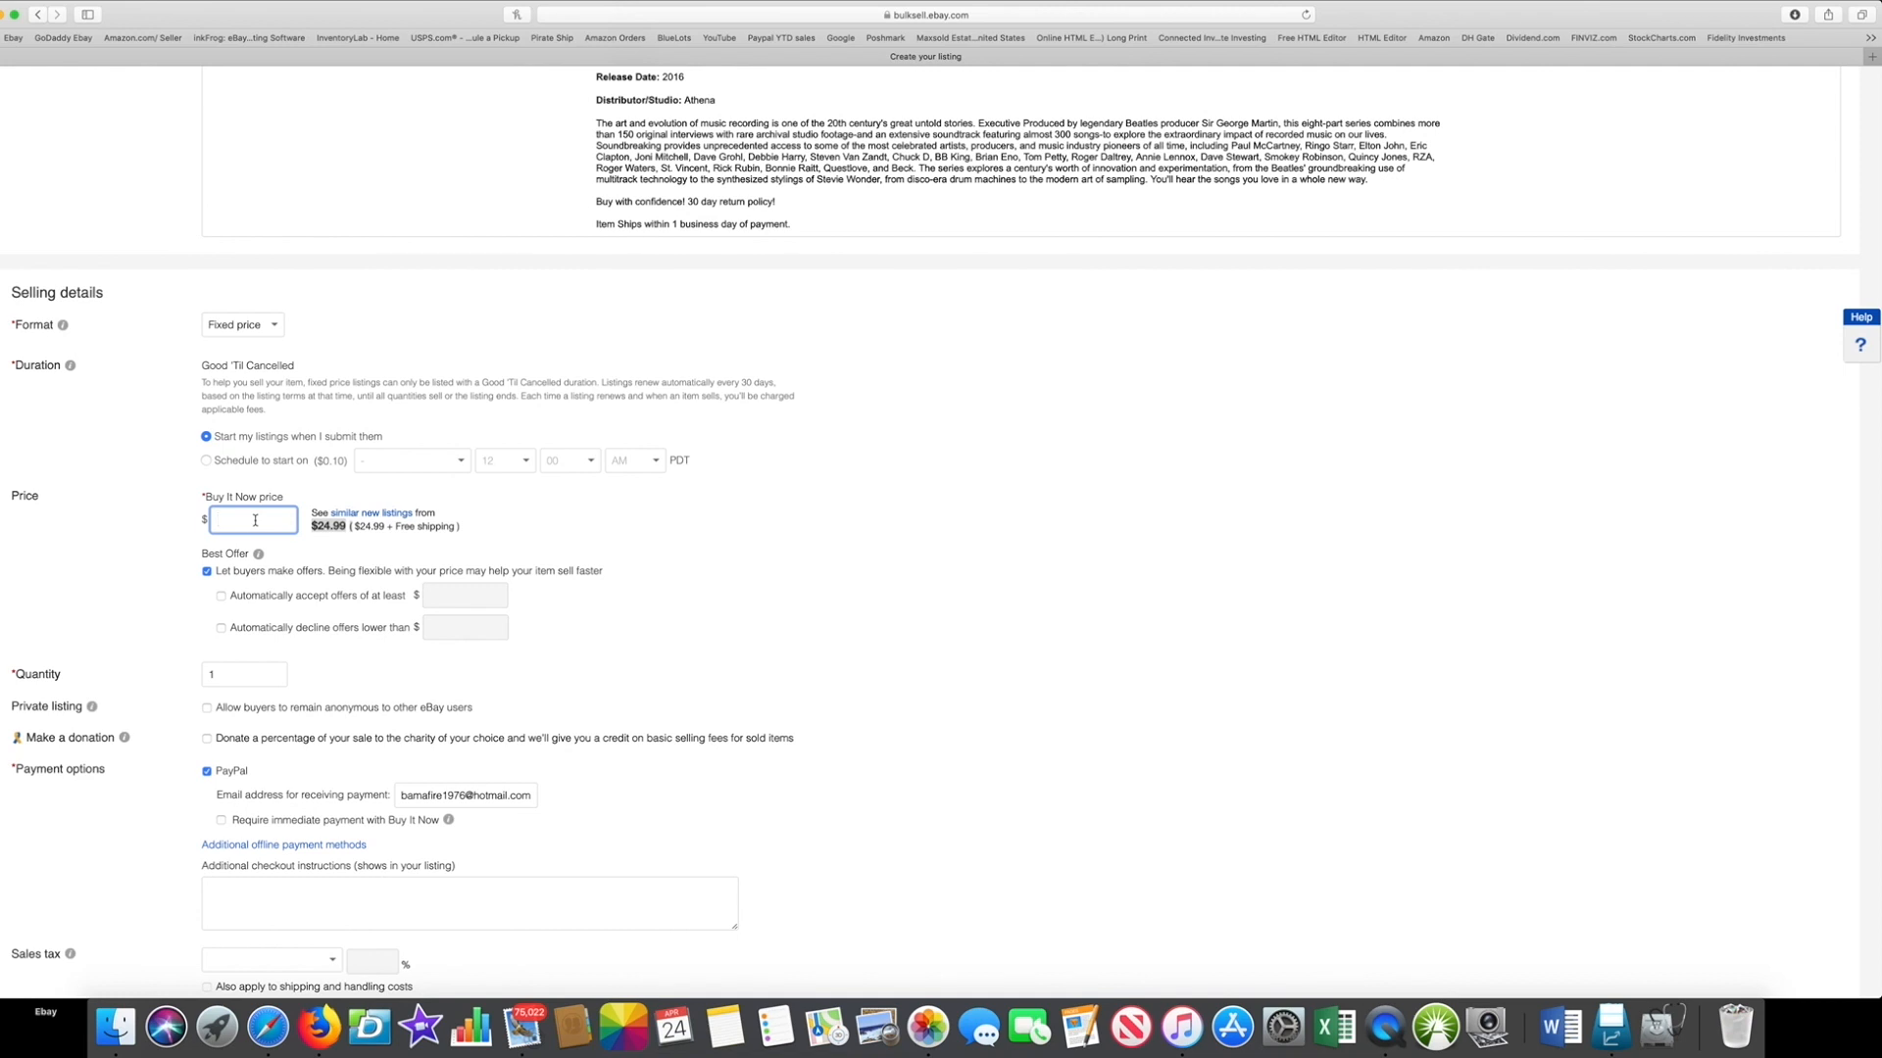
pyautogui.write('24.99')
pyautogui.click(153, 544)
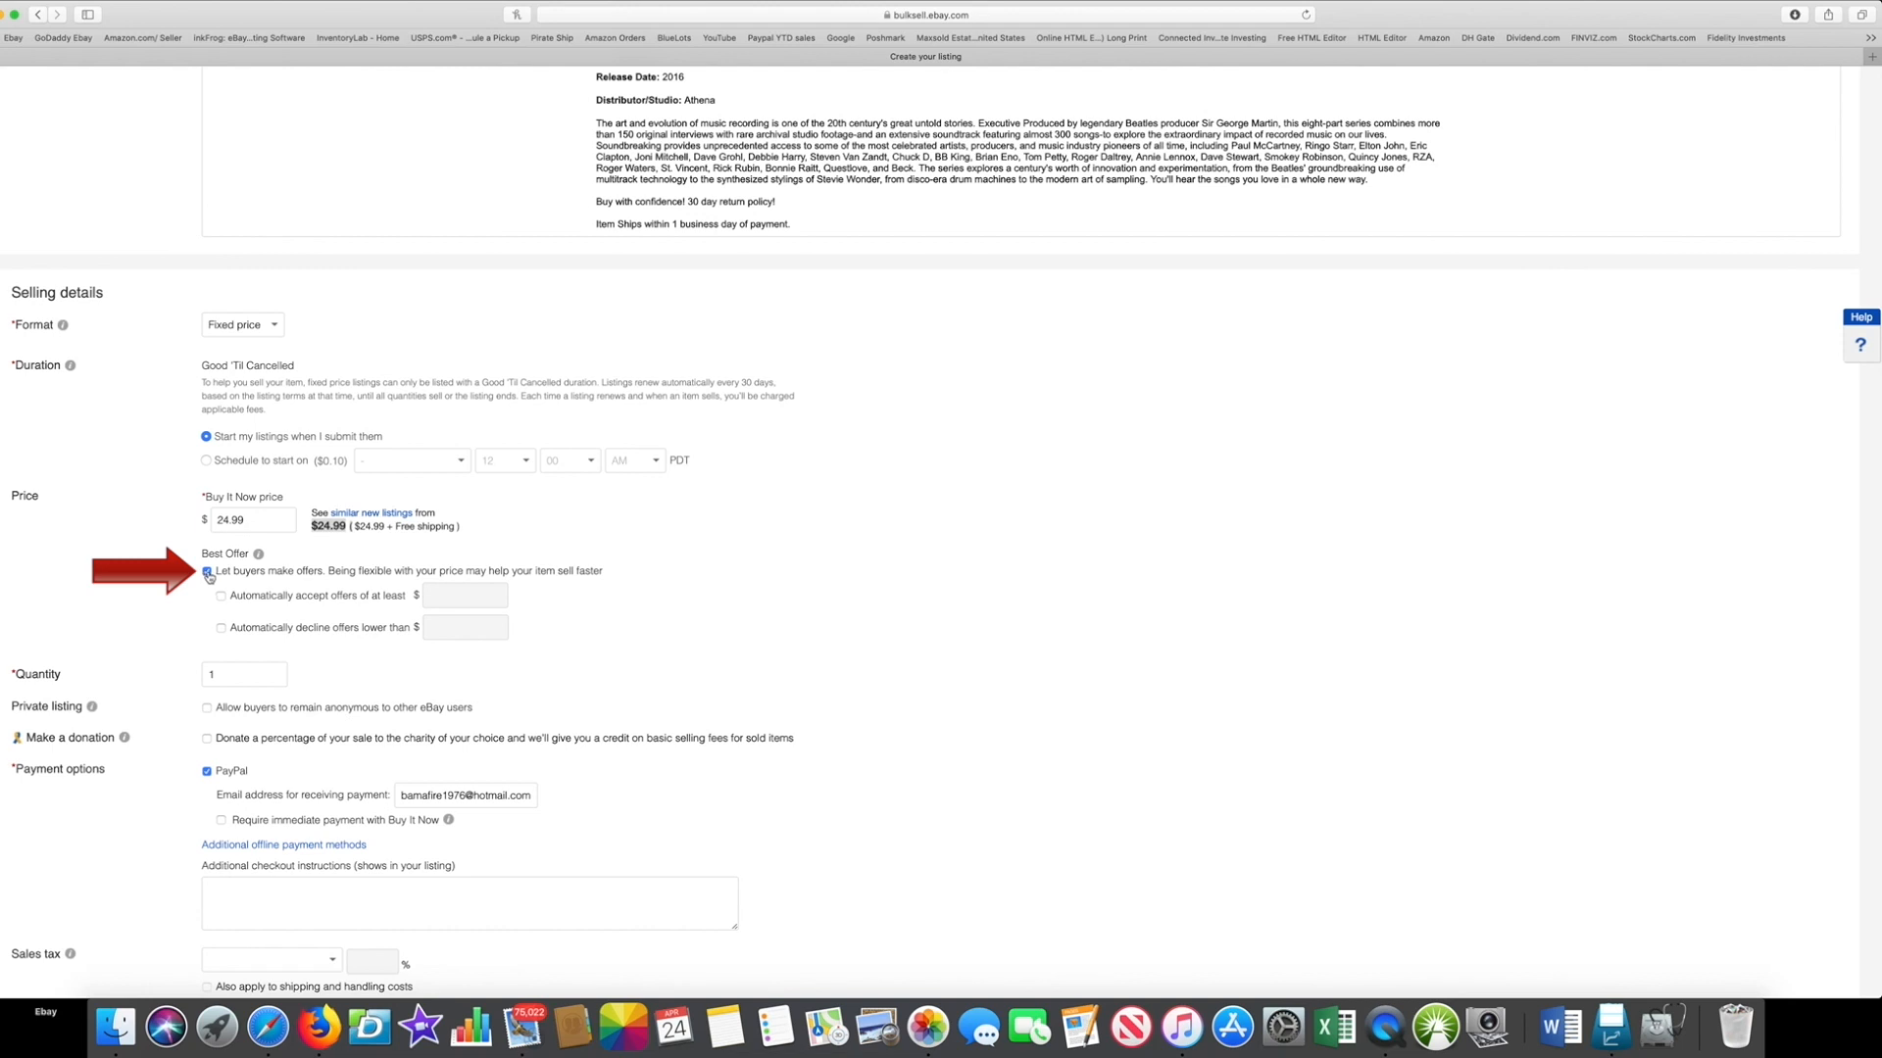
# Step: Try turning buyer offers off and back on, then try automatically declining offers lower than $19.99 and clear that rule
pyautogui.click(207, 572)
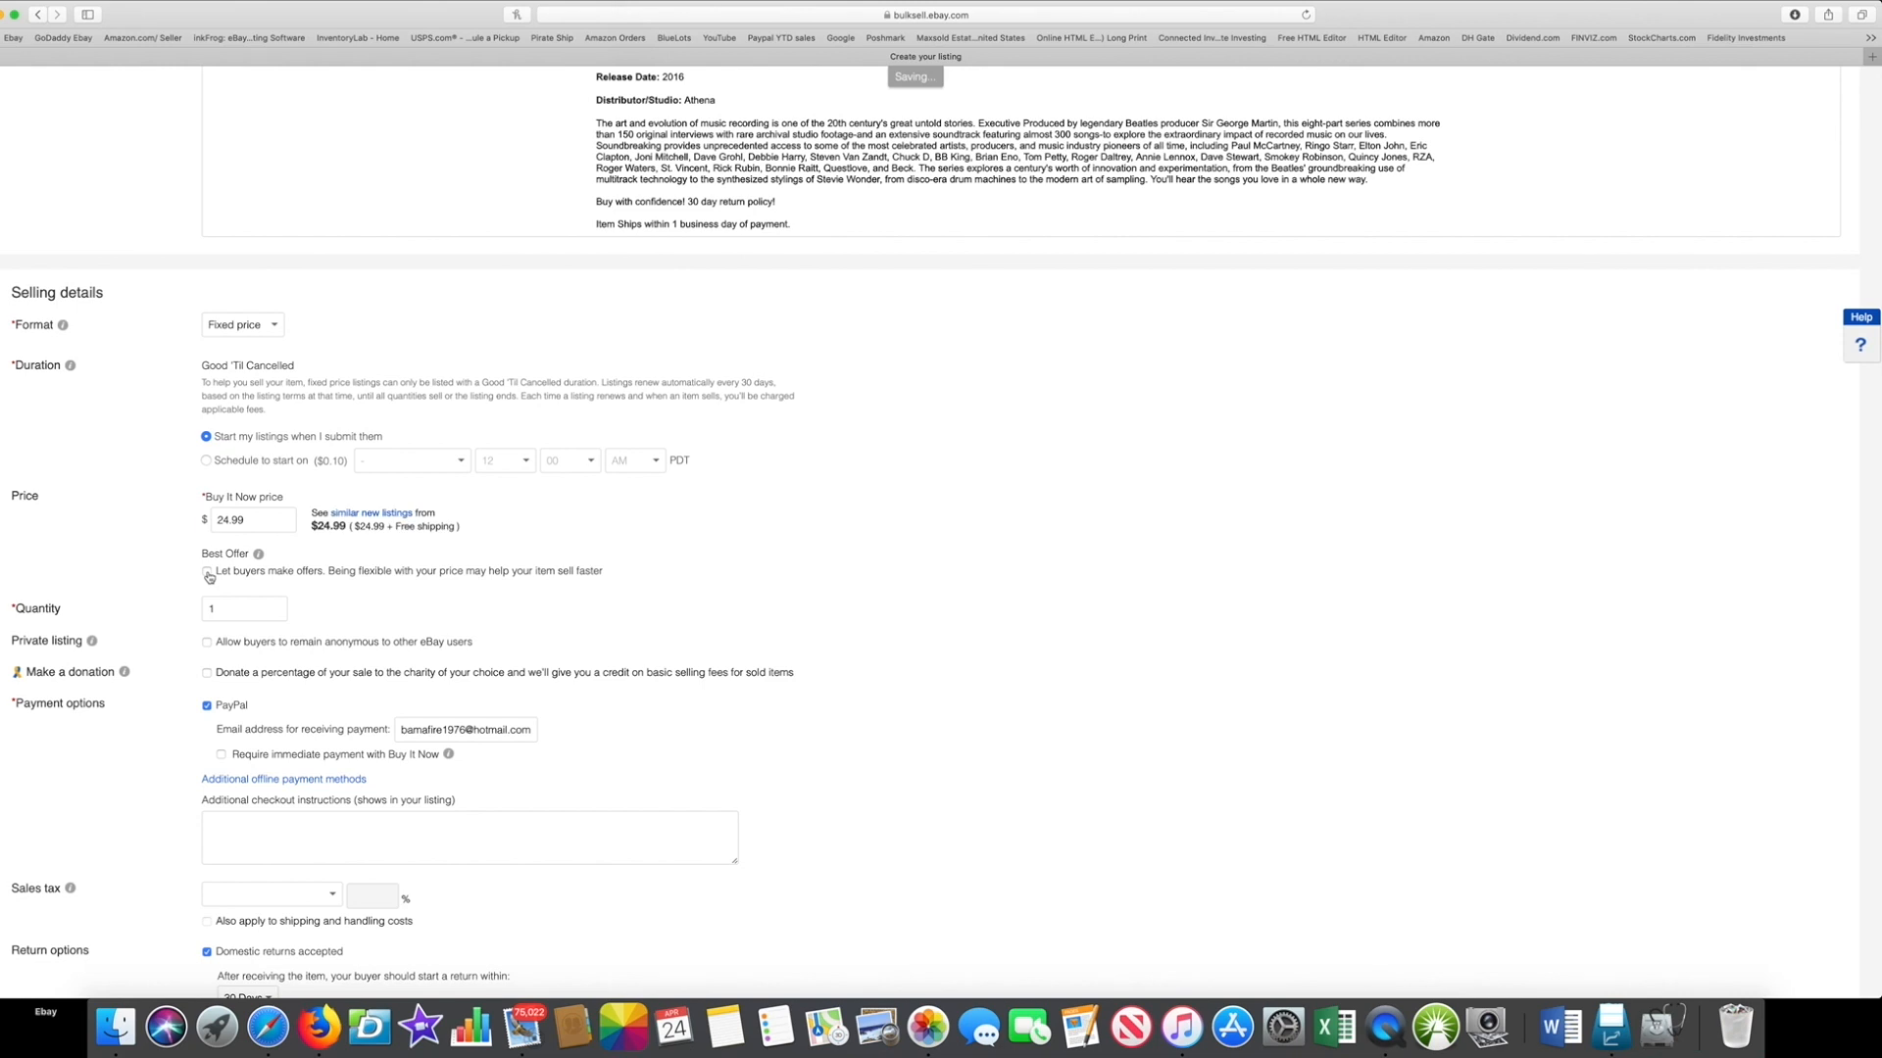
pyautogui.click(207, 573)
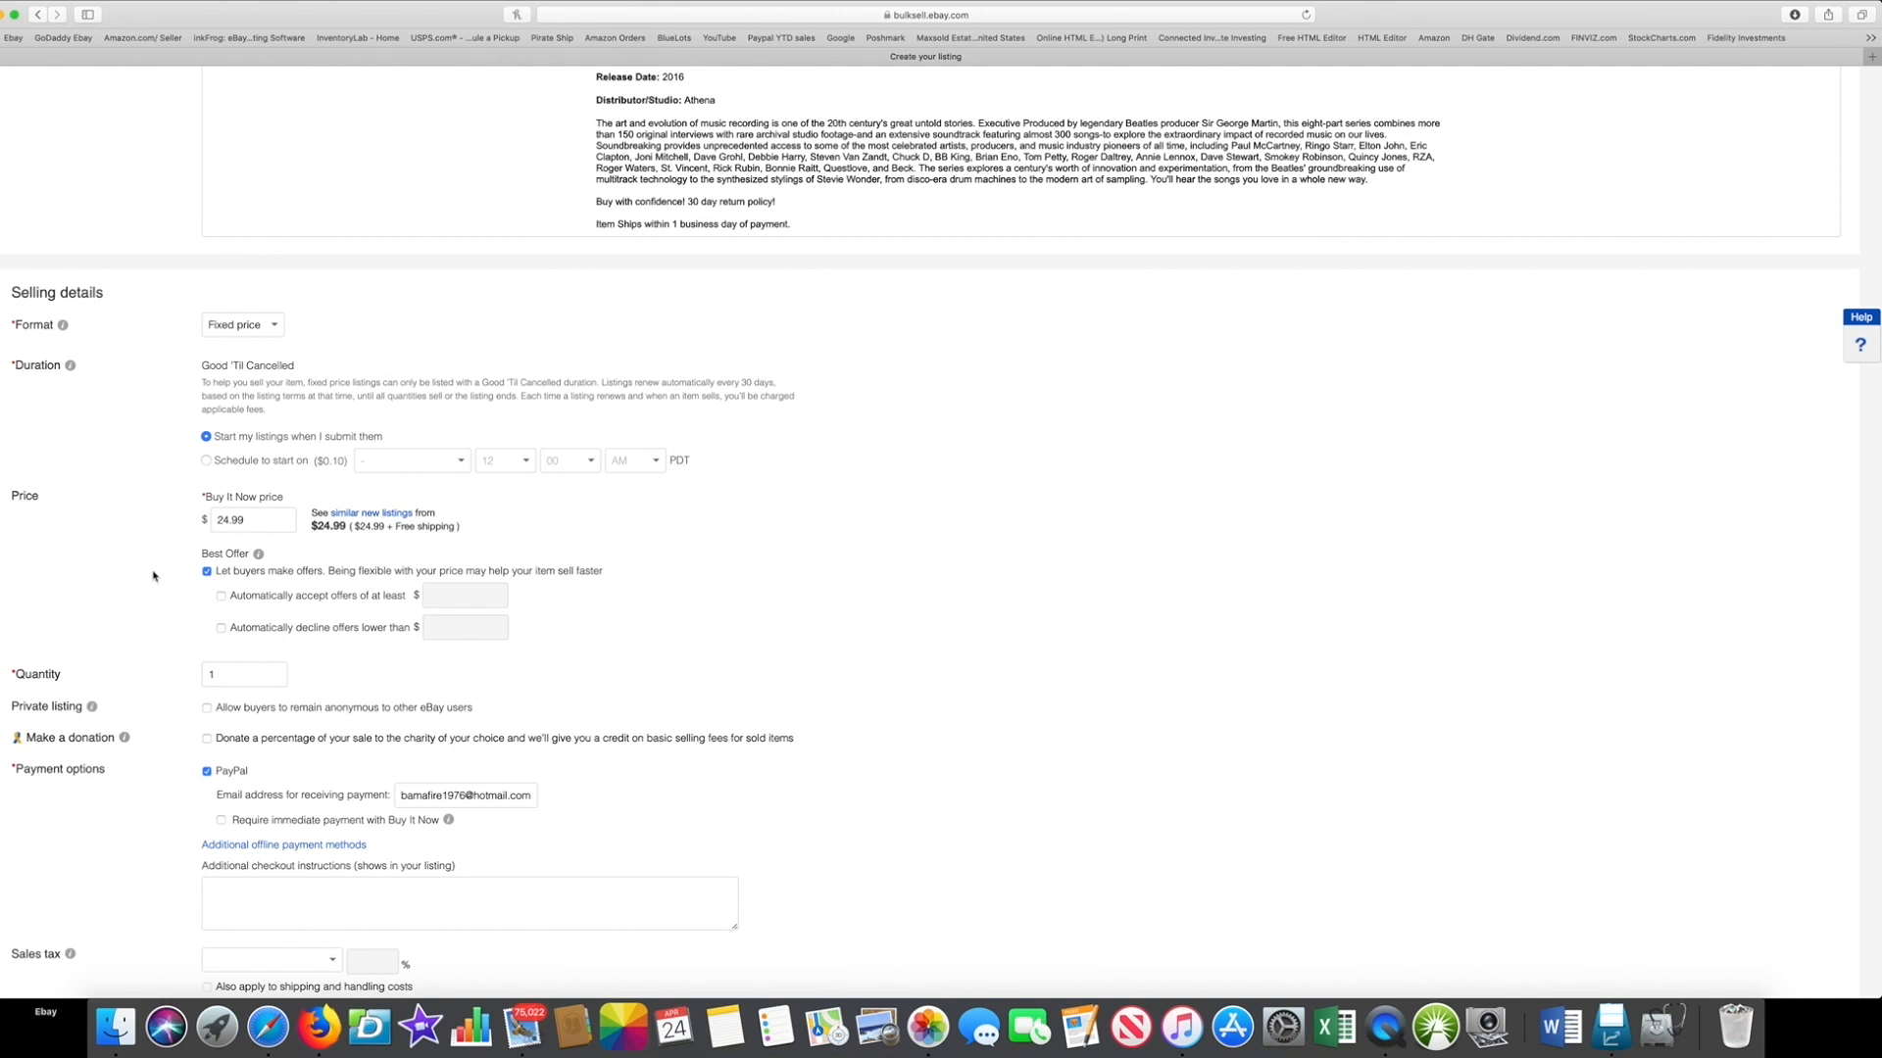
pyautogui.scroll(-1, 152, 577)
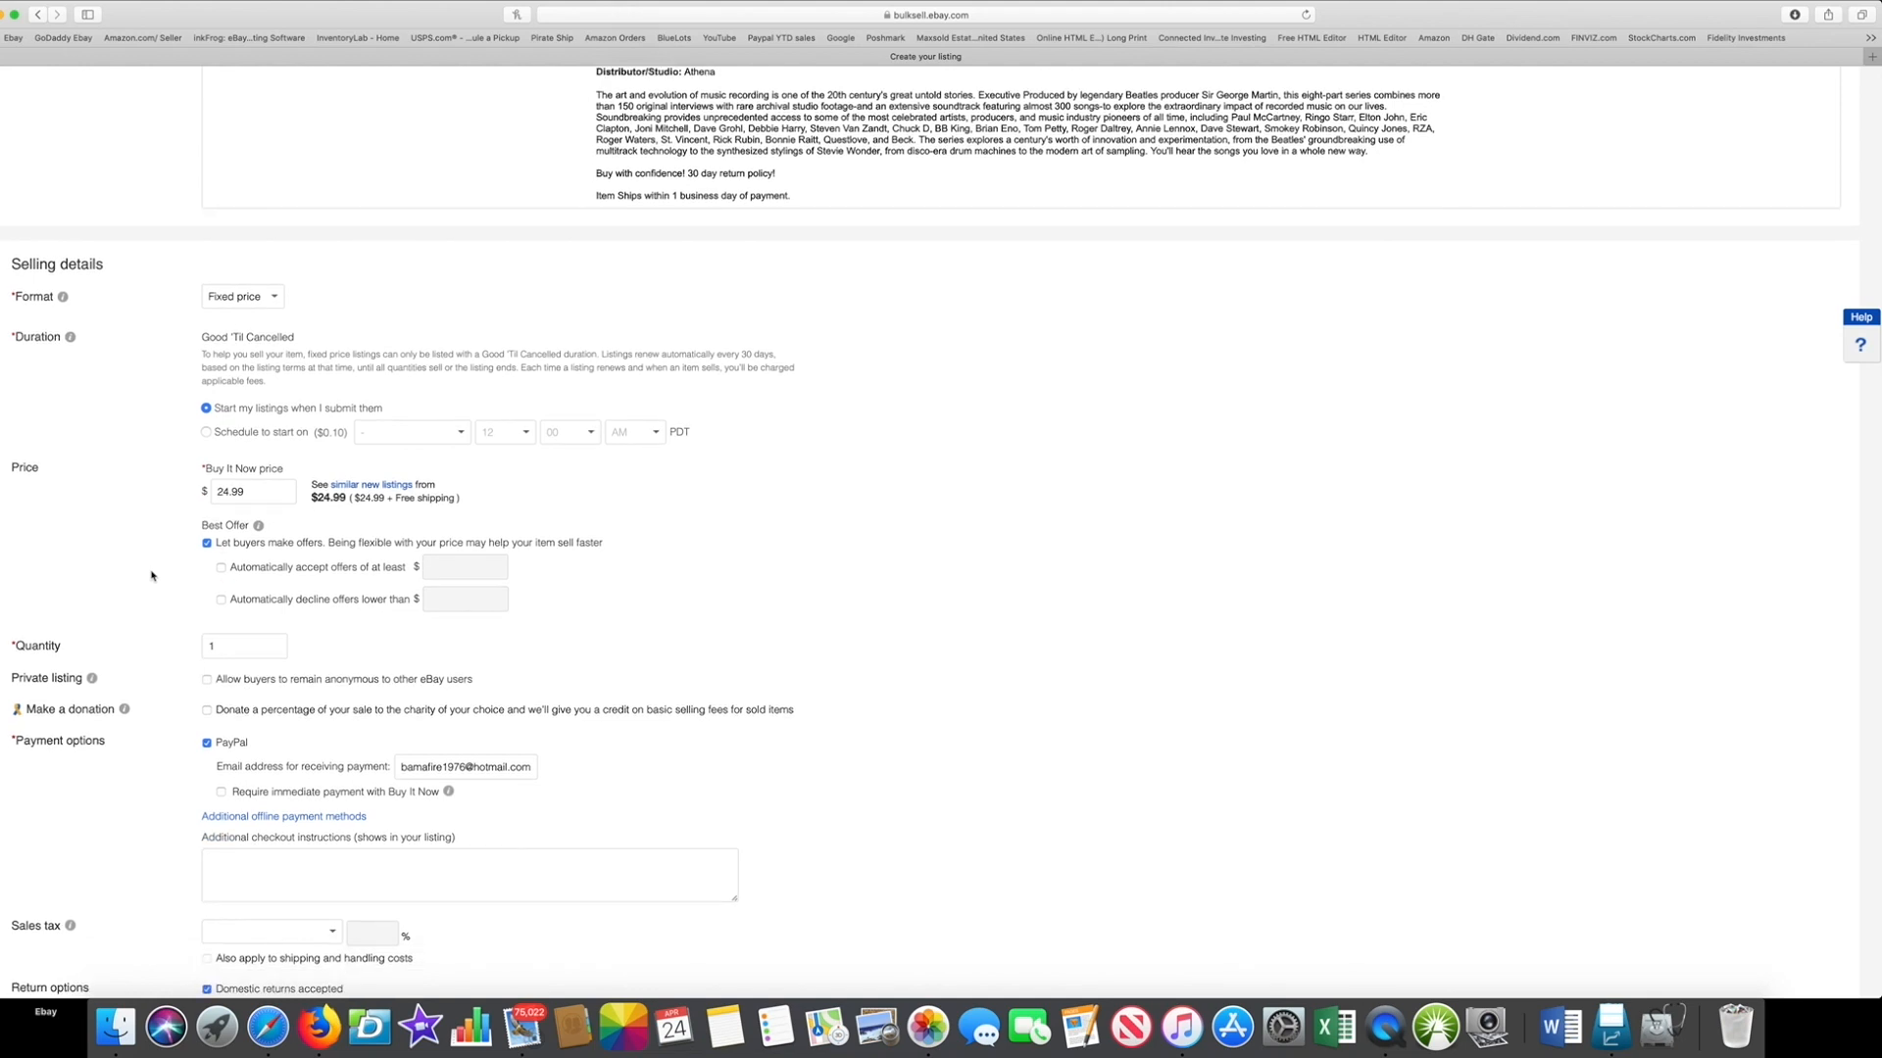
pyautogui.scroll(-4, 152, 576)
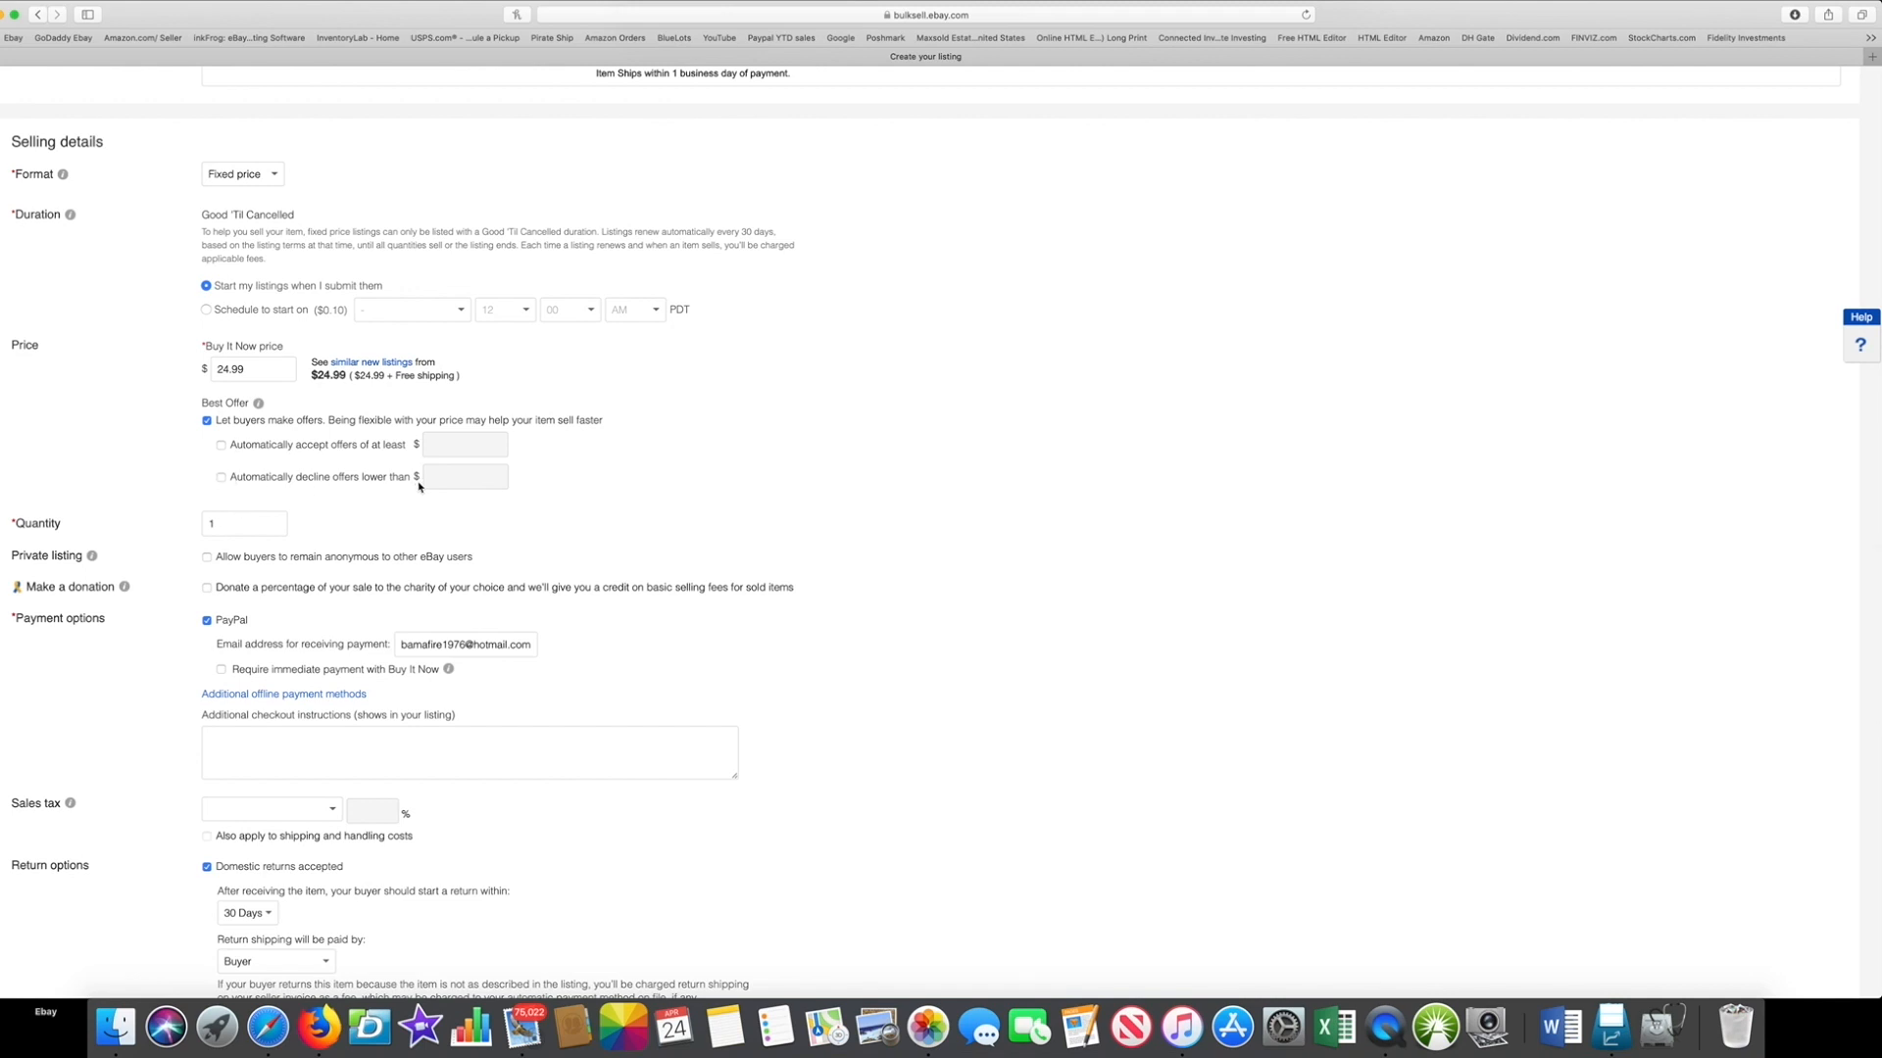
pyautogui.click(222, 478)
pyautogui.click(451, 478)
pyautogui.write('19.99')
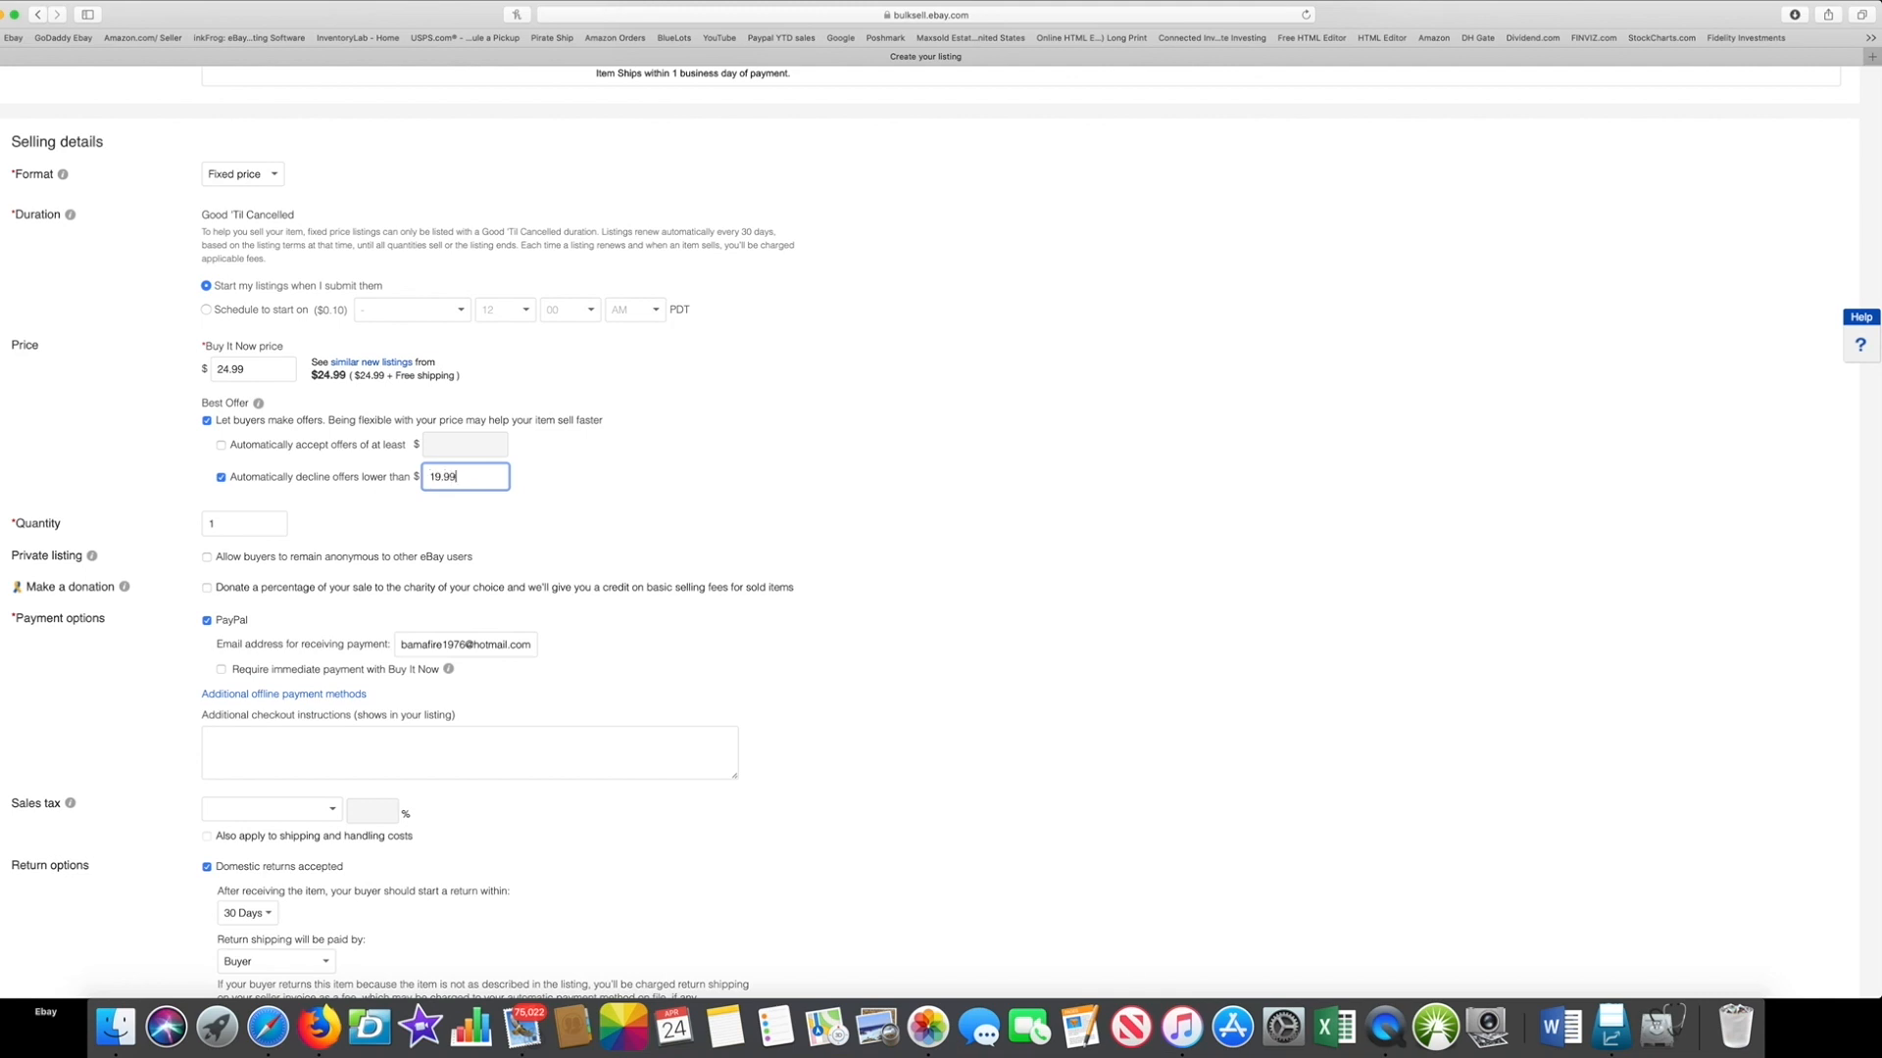
pyautogui.press('BackSpace')
pyautogui.press('BackSpace')
pyautogui.press('BackSpace')
pyautogui.press('BackSpace')
pyautogui.press('BackSpace')
pyautogui.click(220, 477)
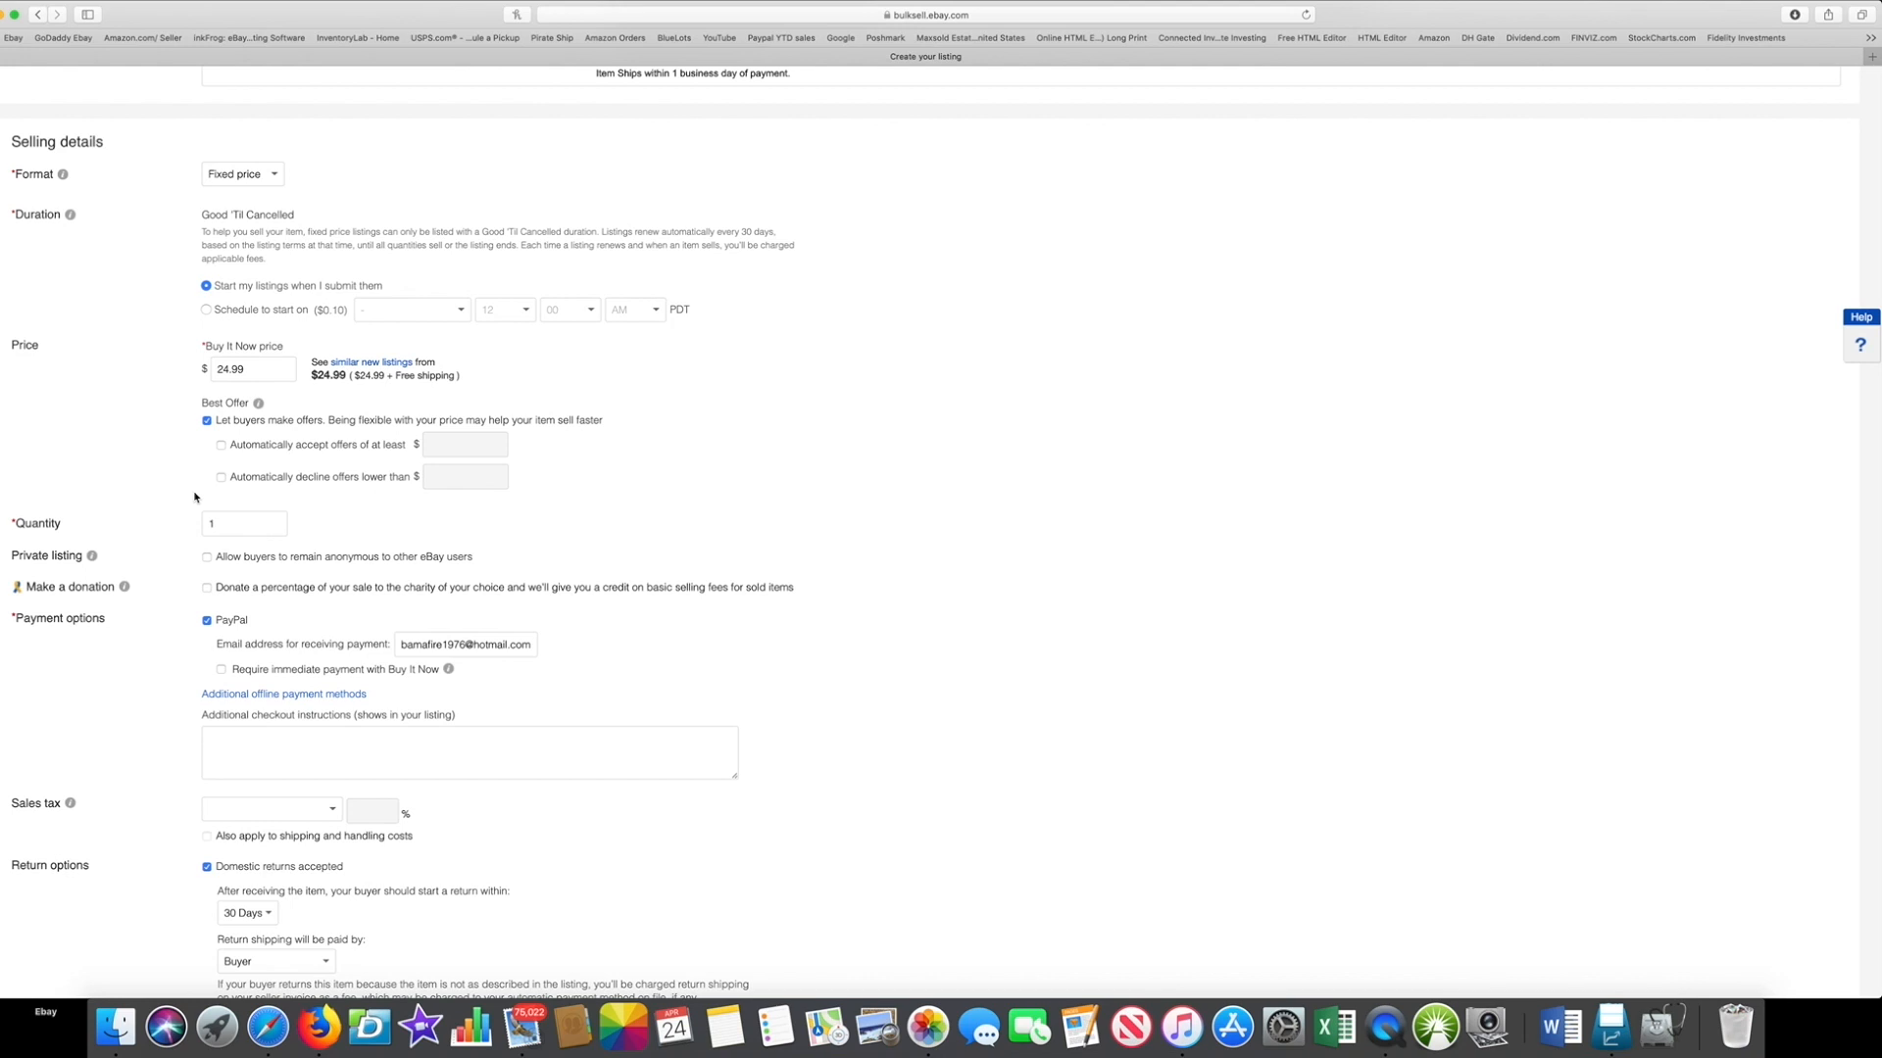
# Step: Try a listing quantity of 10, then restore the quantity to 1
pyautogui.scroll(-2, 147, 480)
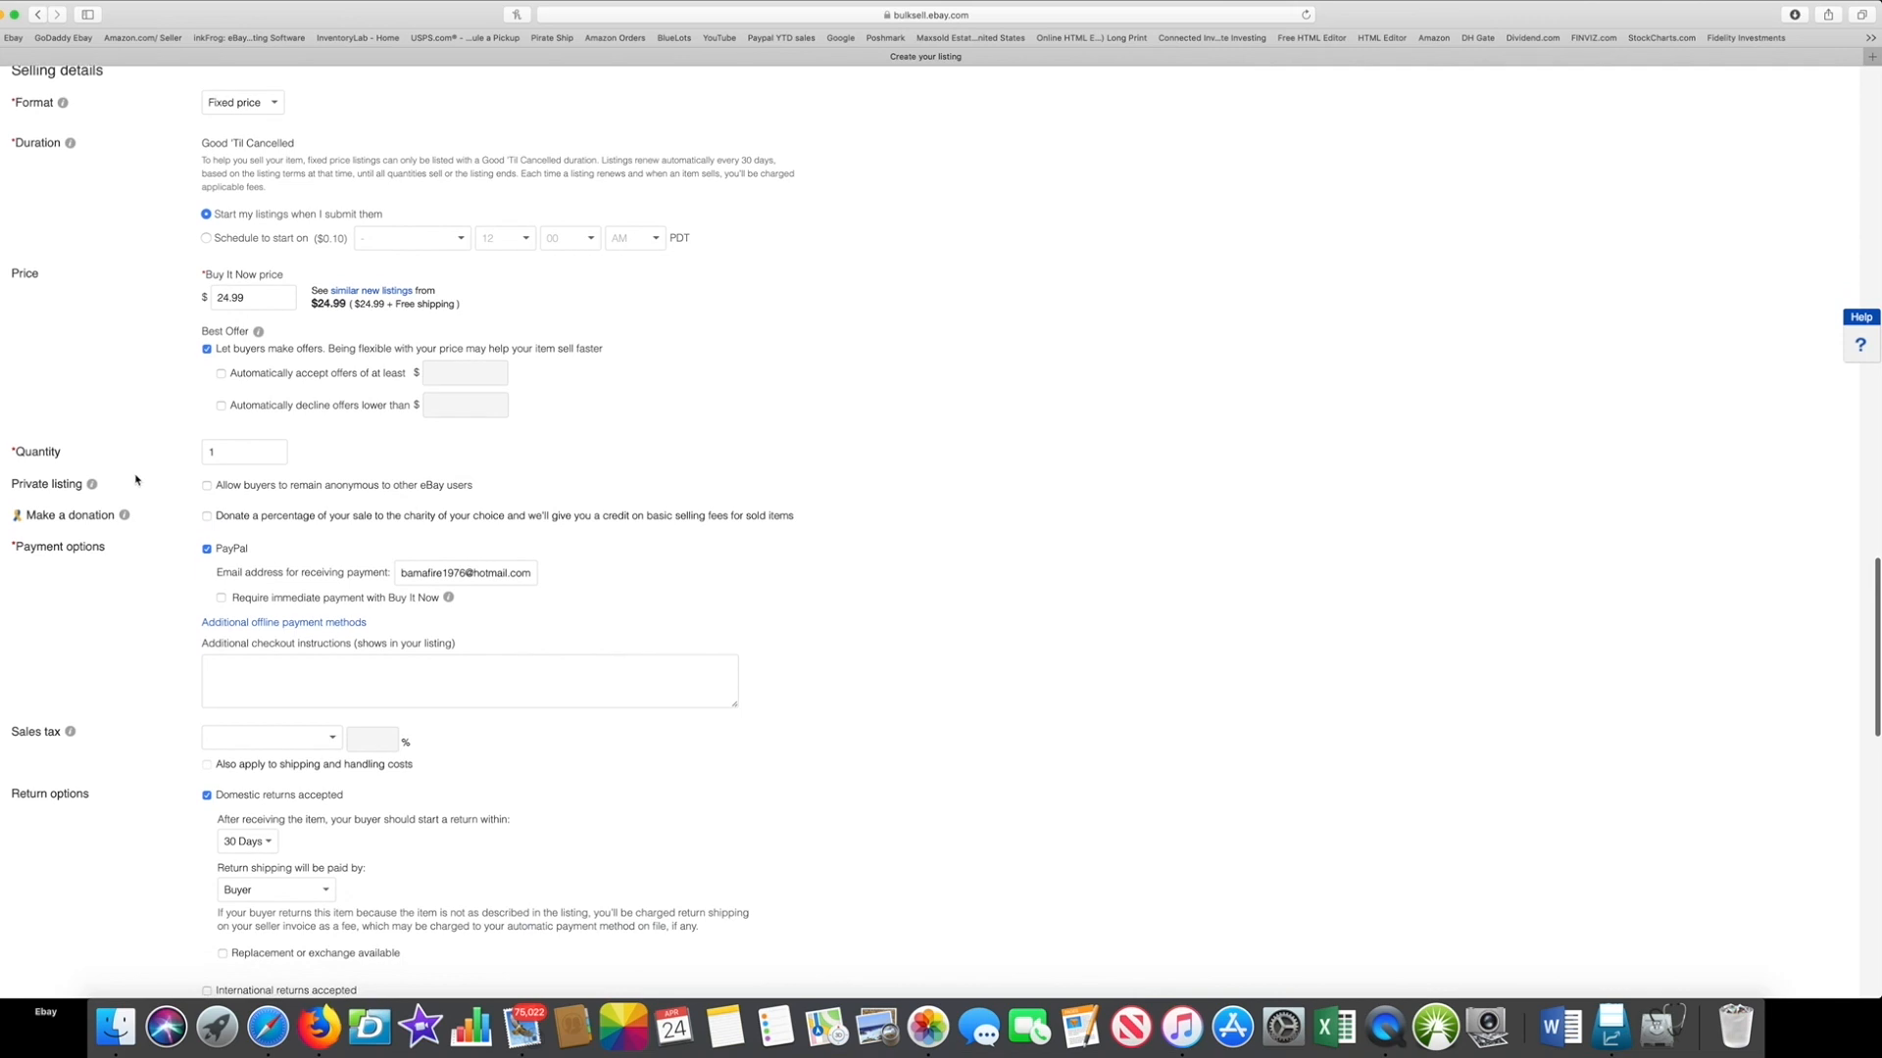
pyautogui.click(208, 452)
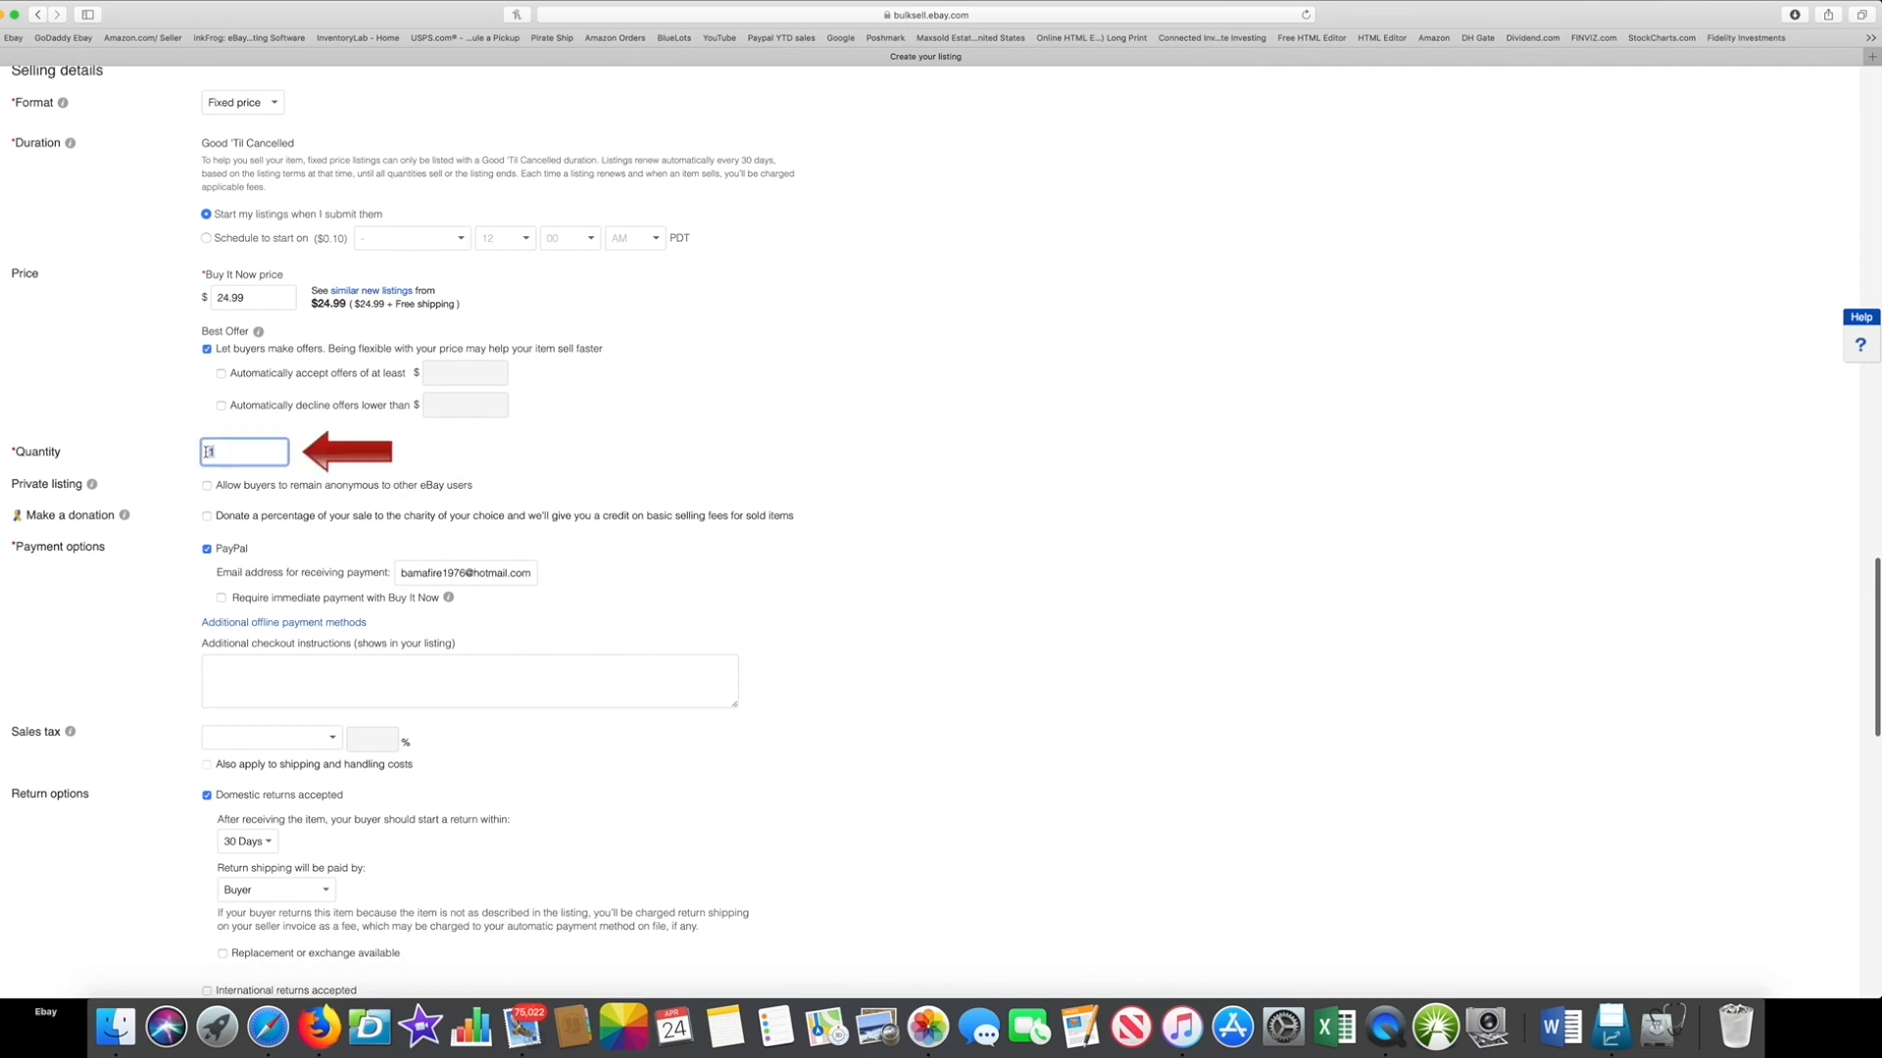
pyautogui.write('0')
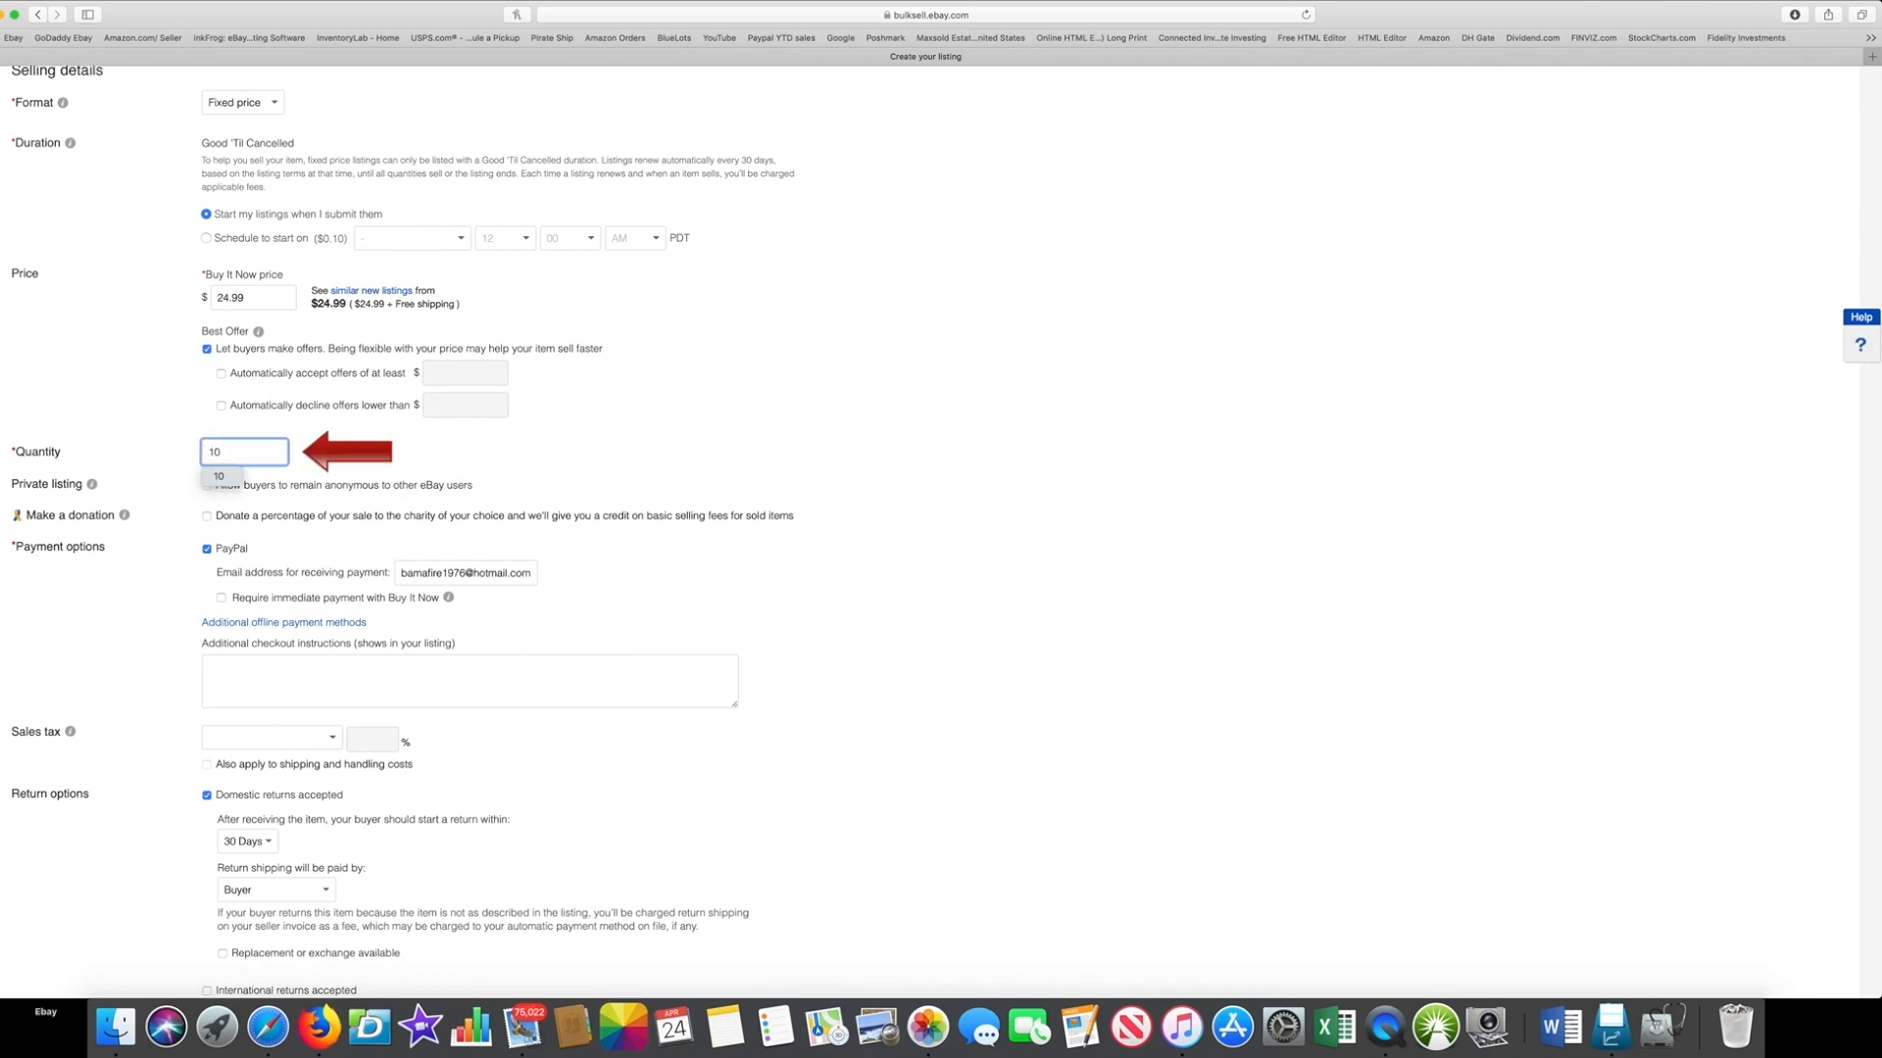
pyautogui.press('BackSpace')
pyautogui.doubleClick(170, 460)
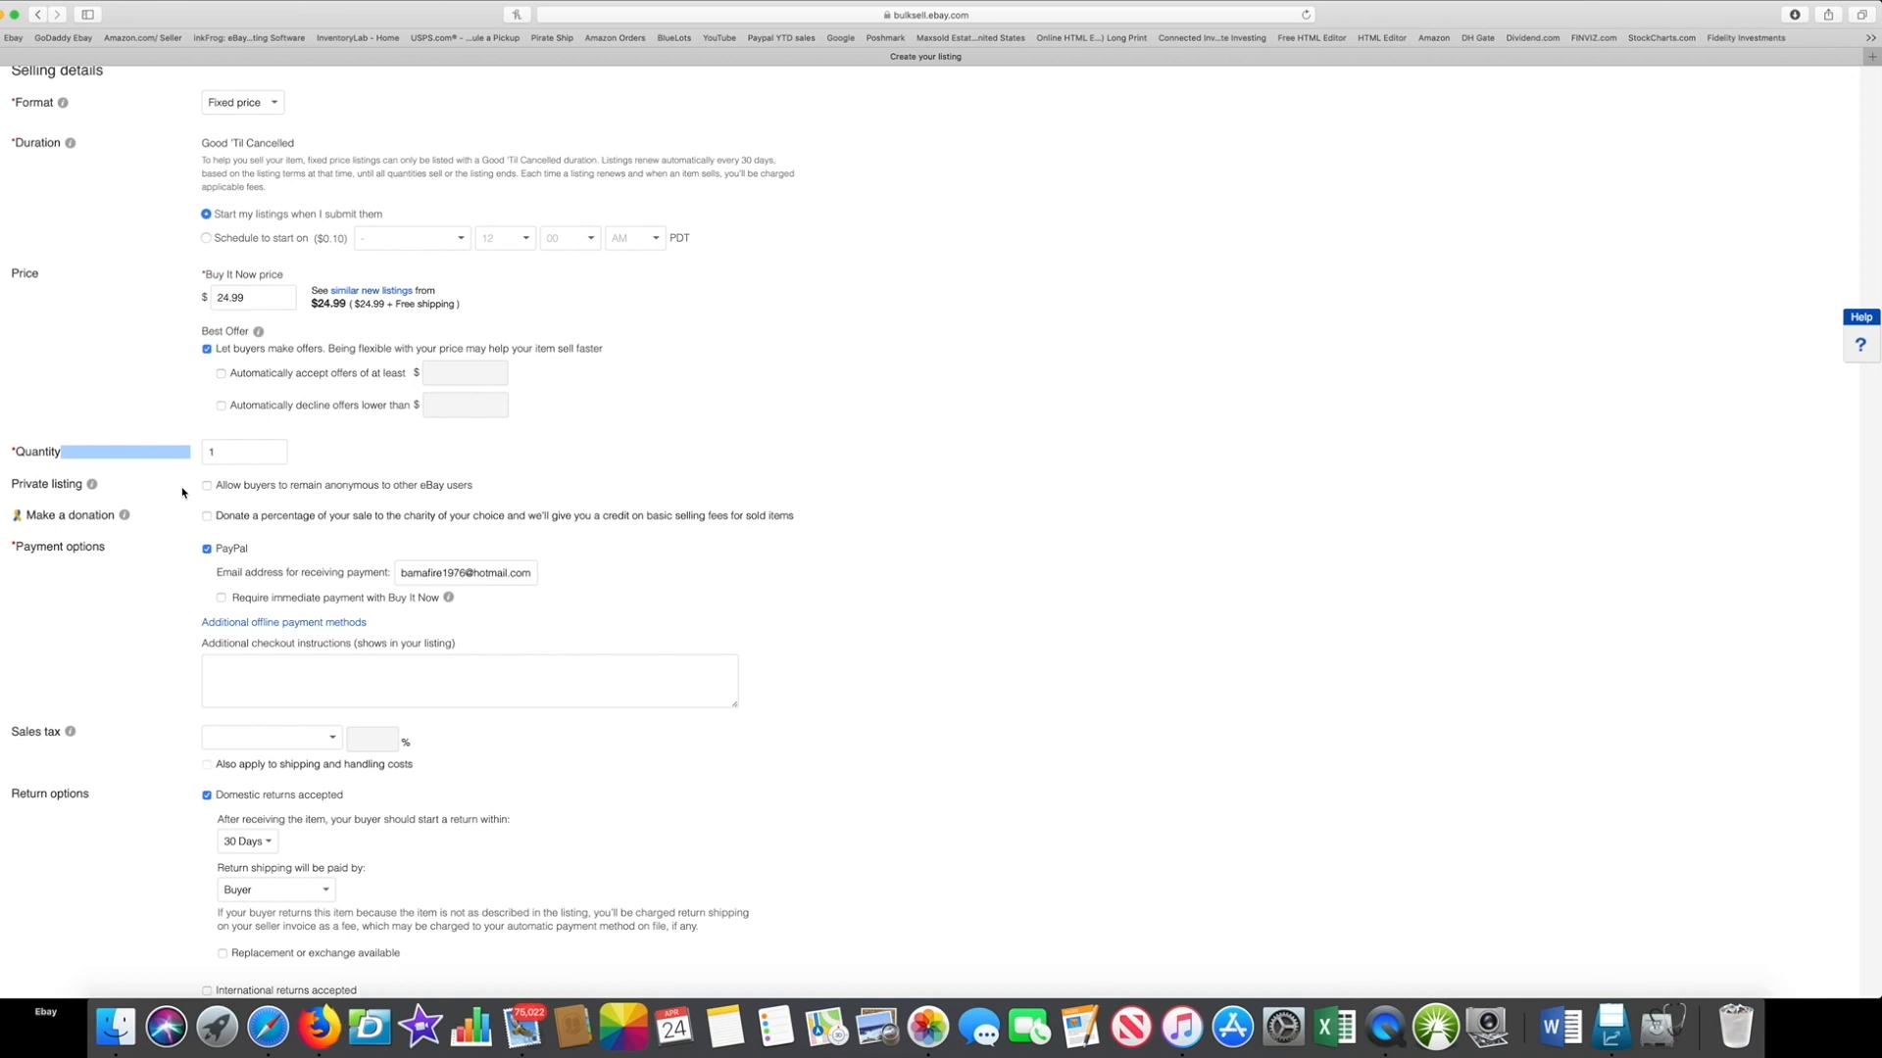
pyautogui.click(180, 488)
# Step: Review the private listing, donation, payment, sales tax and return options of the listing
pyautogui.scroll(-2, 180, 488)
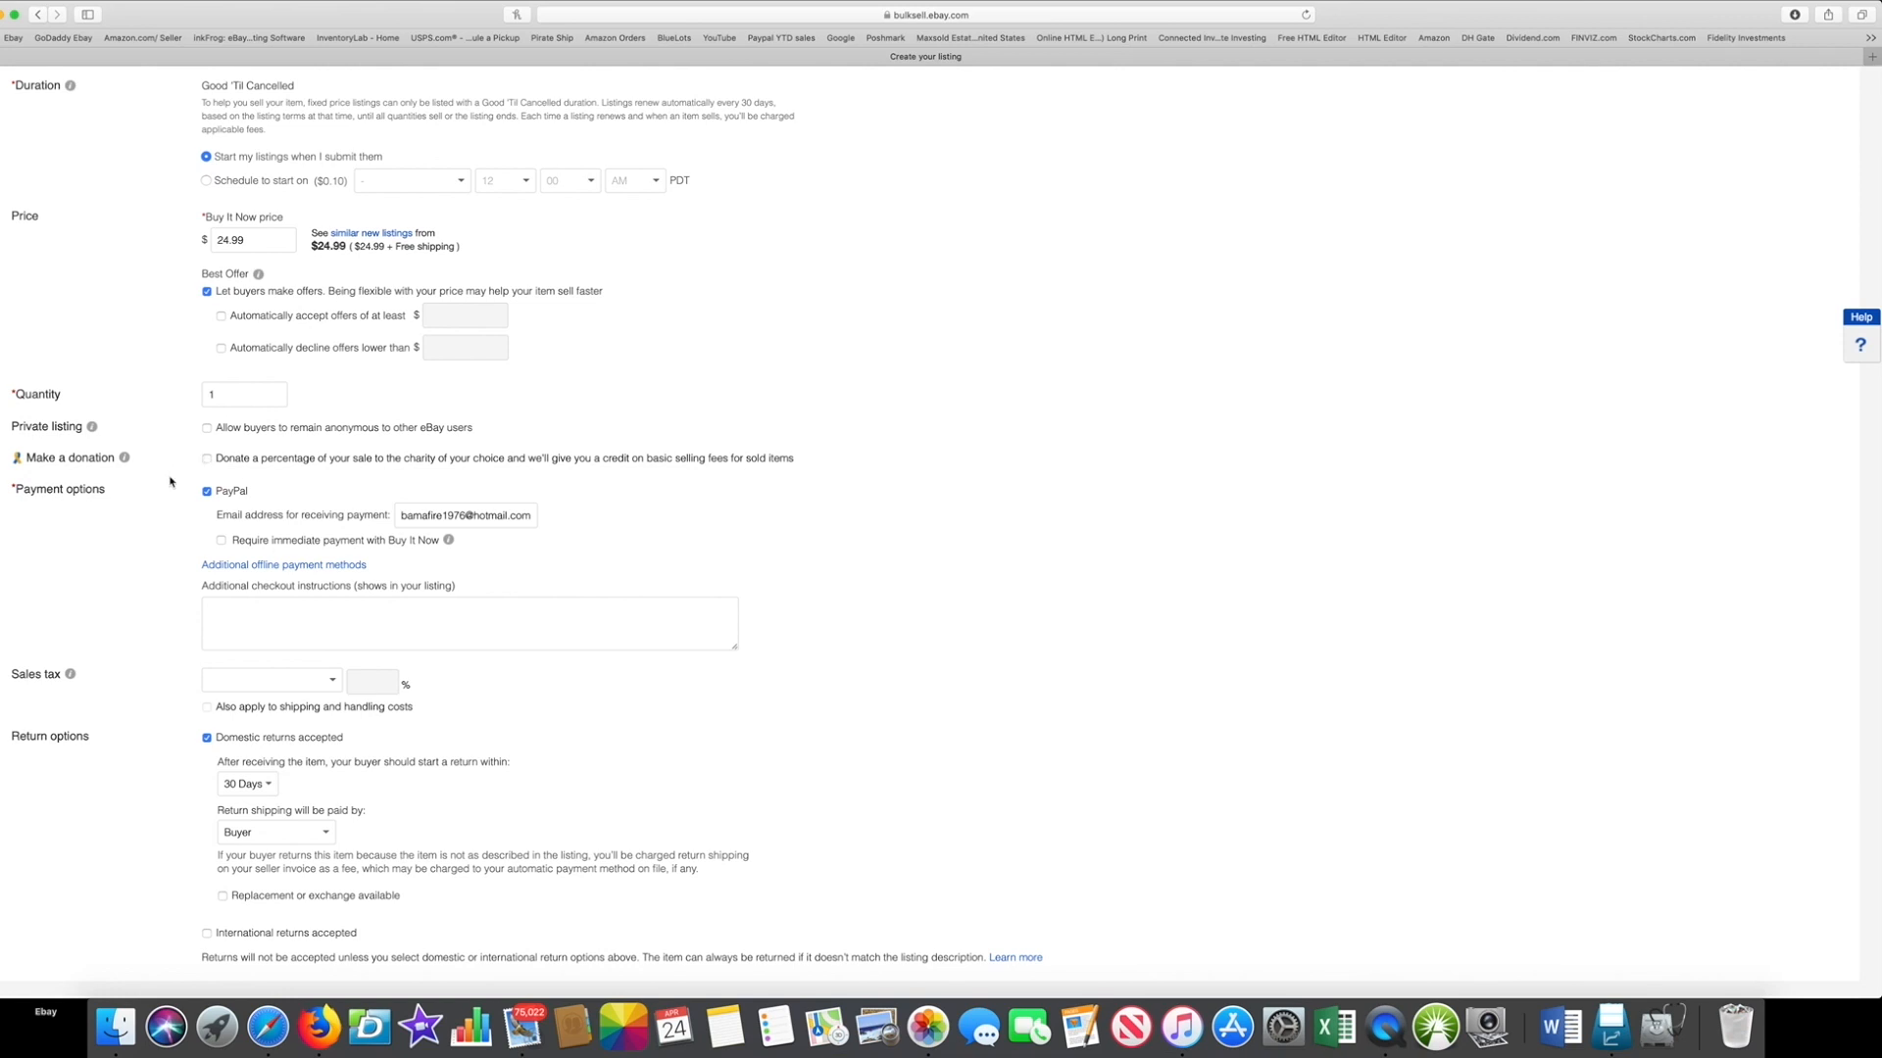
pyautogui.scroll(-1, 170, 482)
pyautogui.scroll(-1, 170, 482)
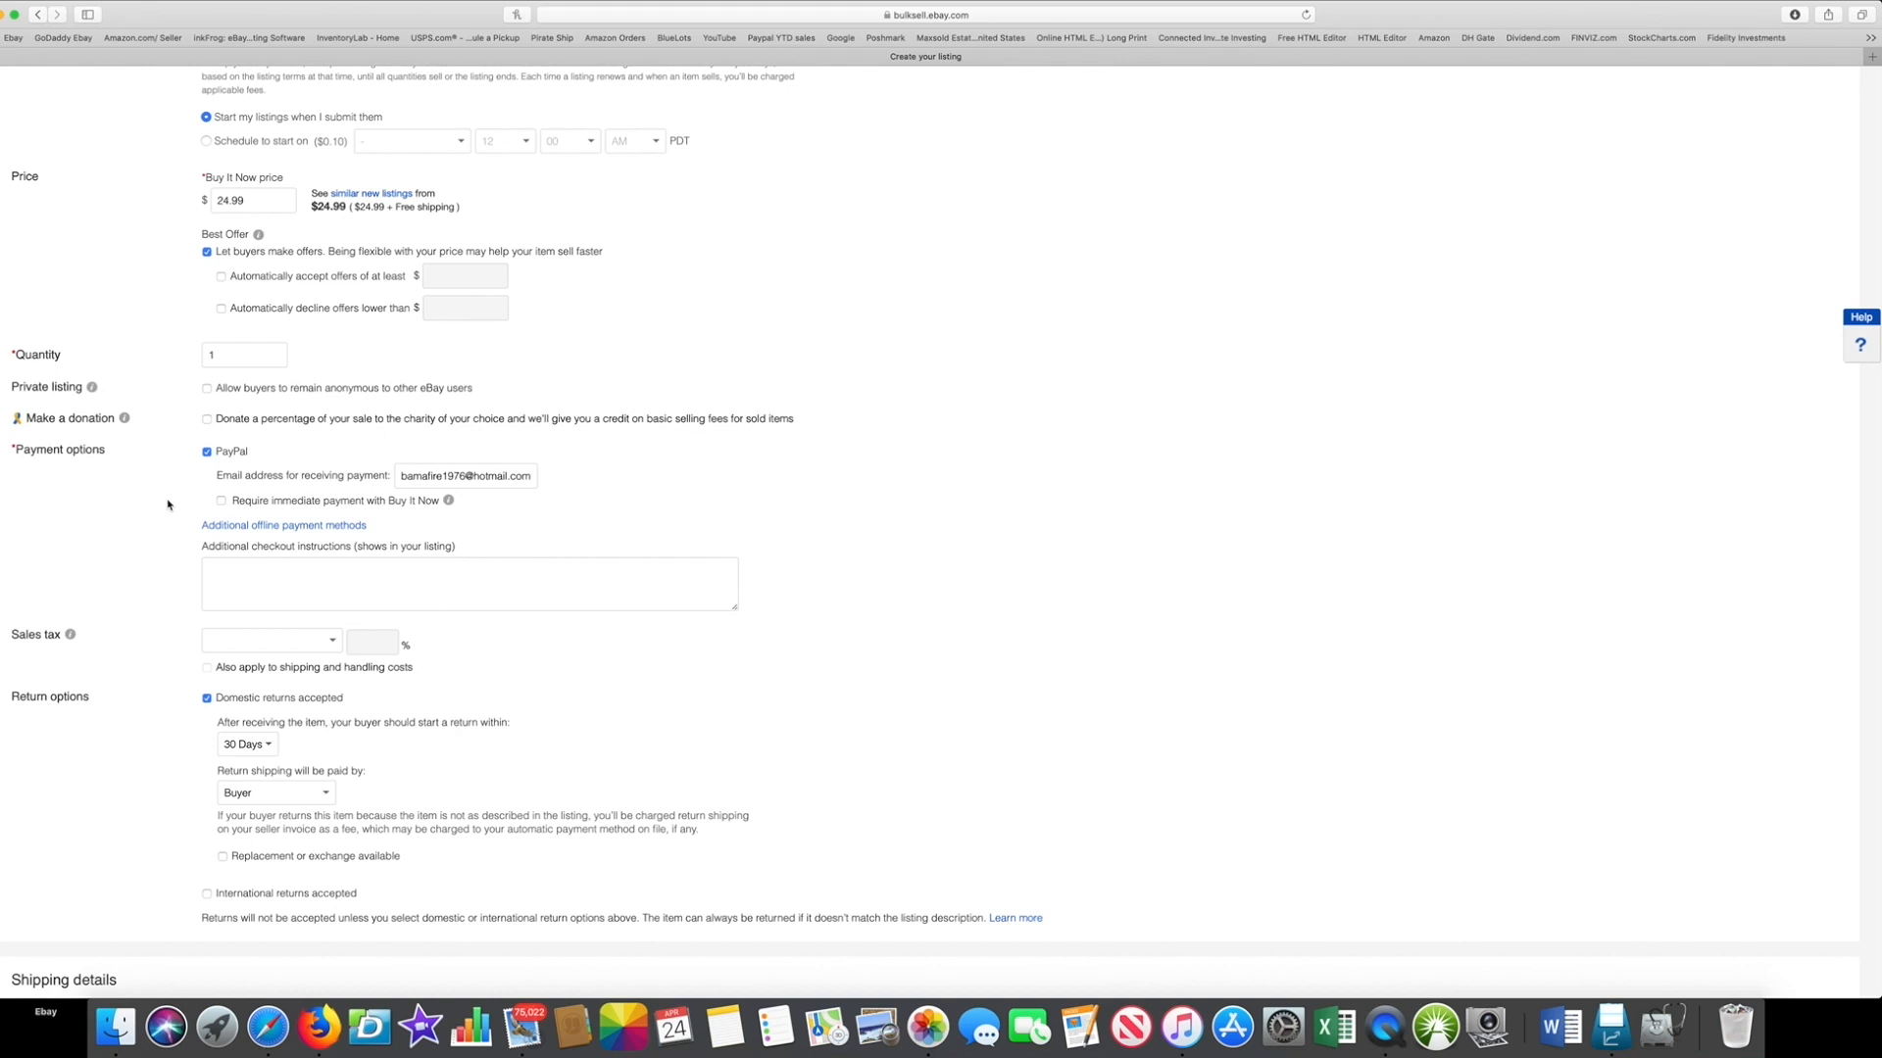
pyautogui.scroll(-5, 168, 505)
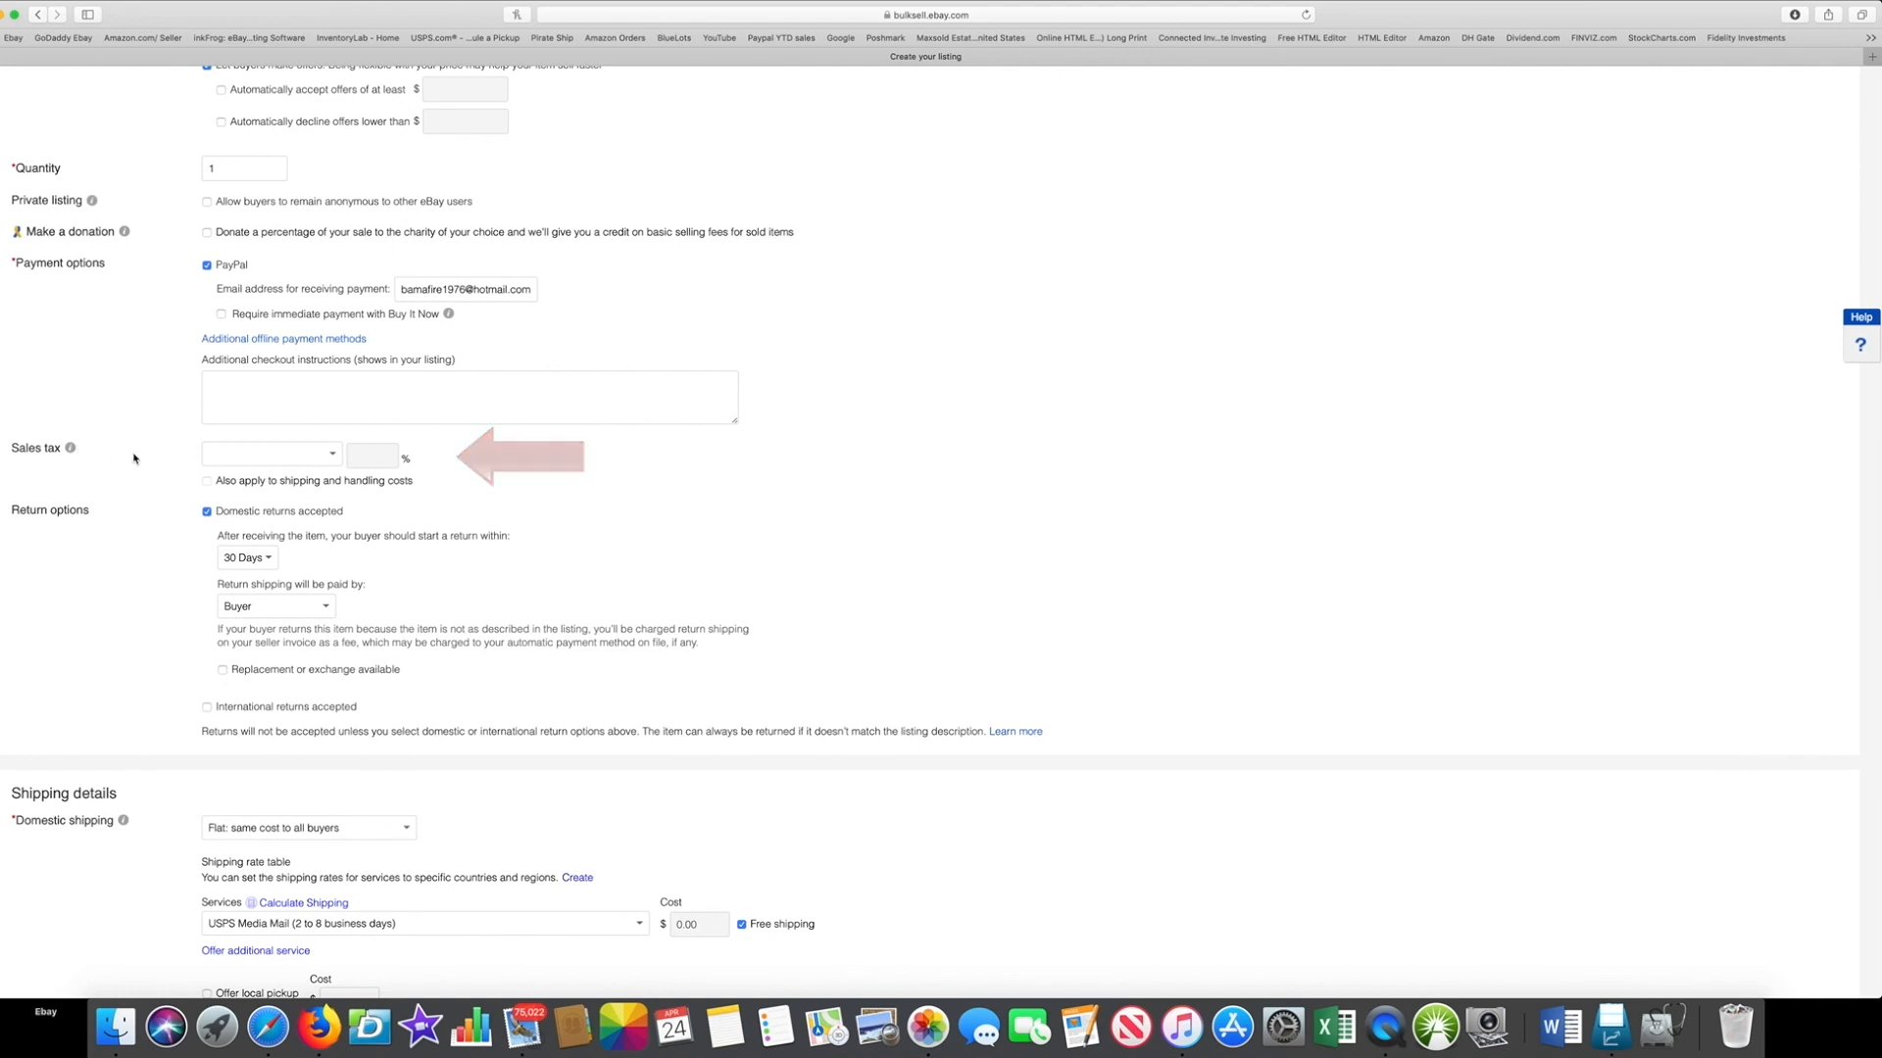
pyautogui.scroll(-1, 137, 457)
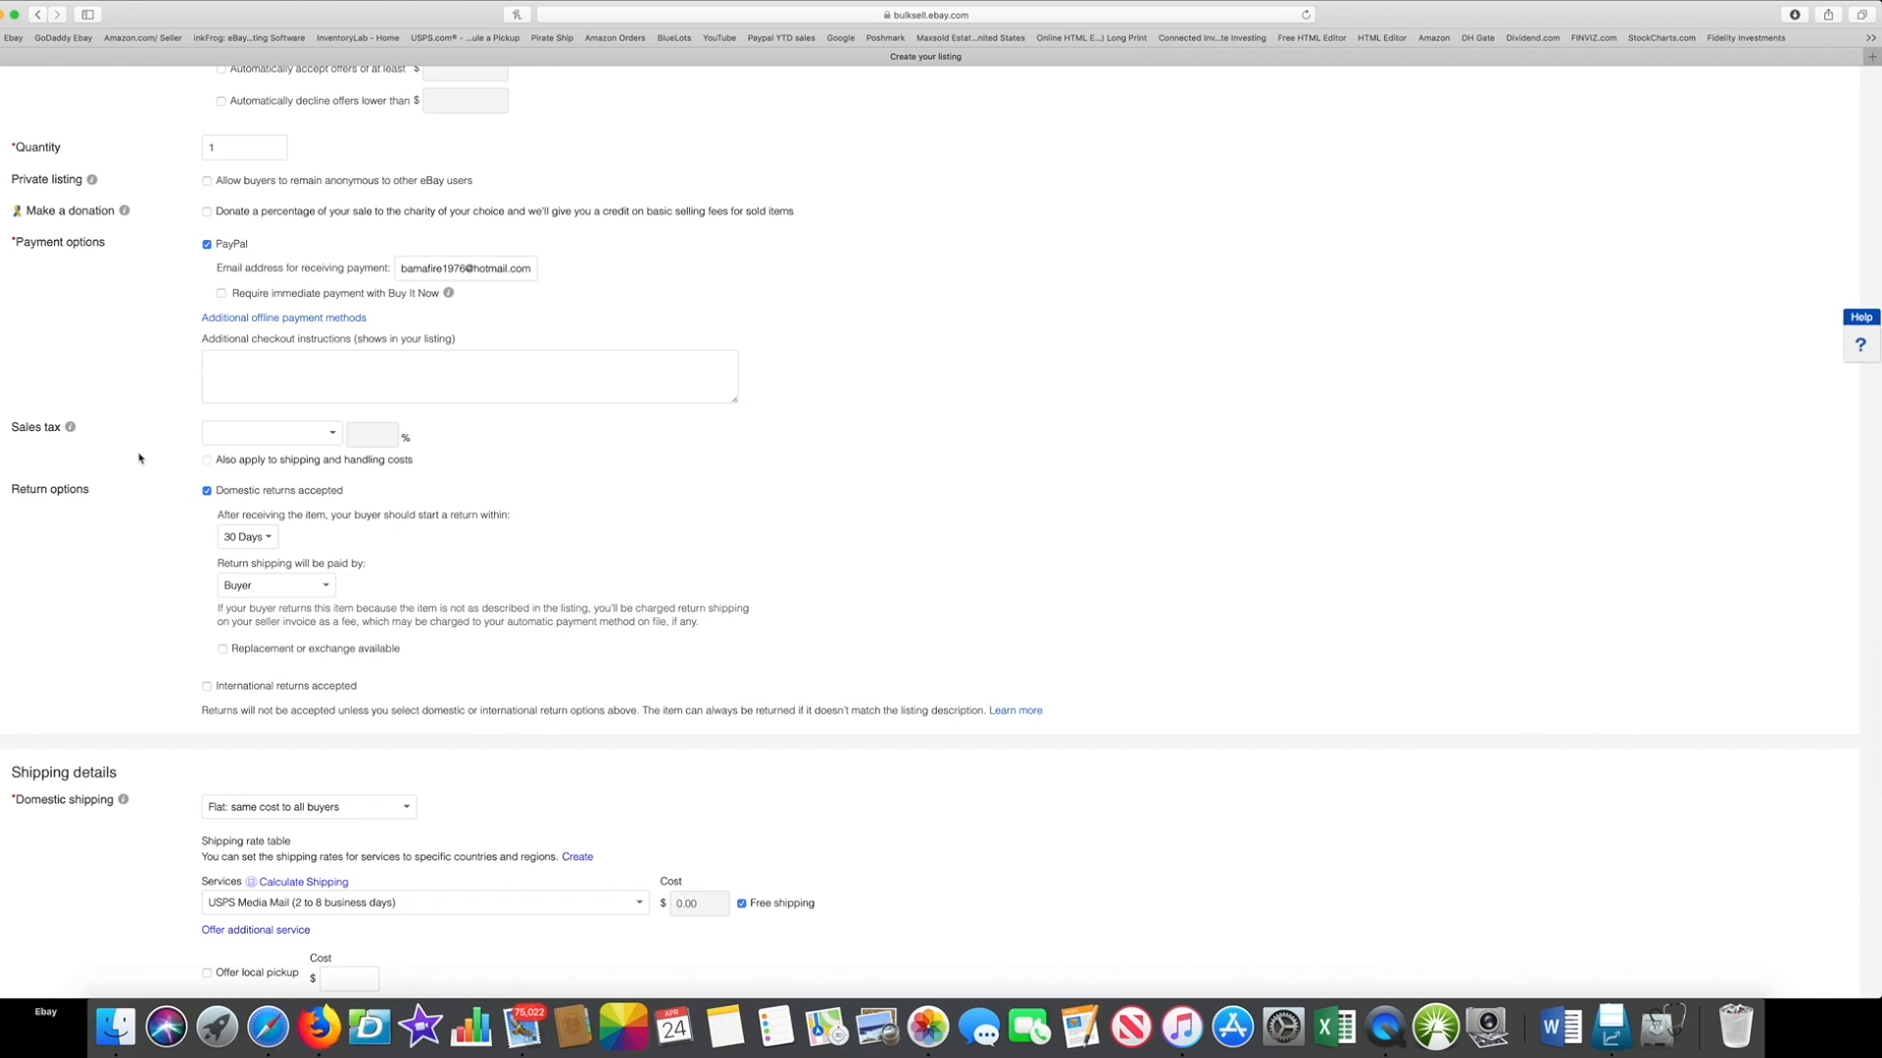
# Step: Try calculated domestic shipping without free shipping, then restore flat-rate shipping with free USPS Media Mail
pyautogui.scroll(-3, 138, 458)
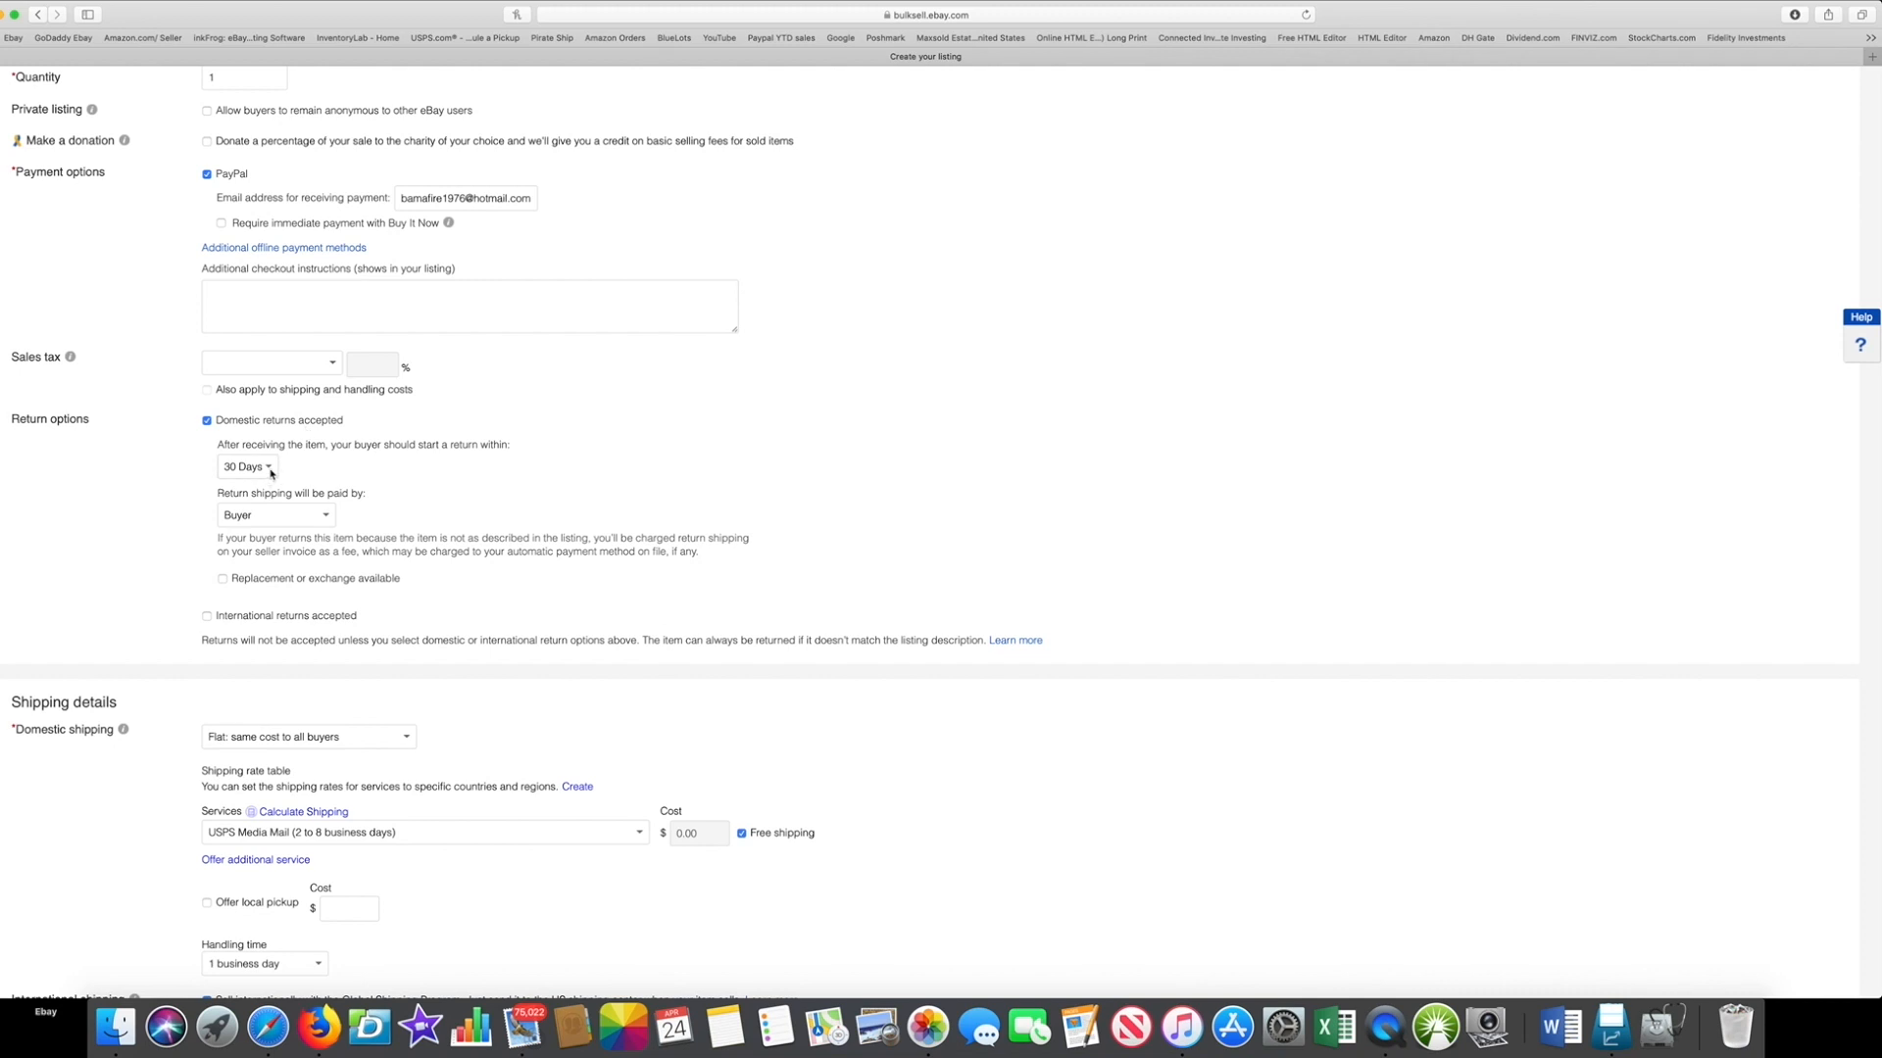
pyautogui.scroll(-1, 293, 522)
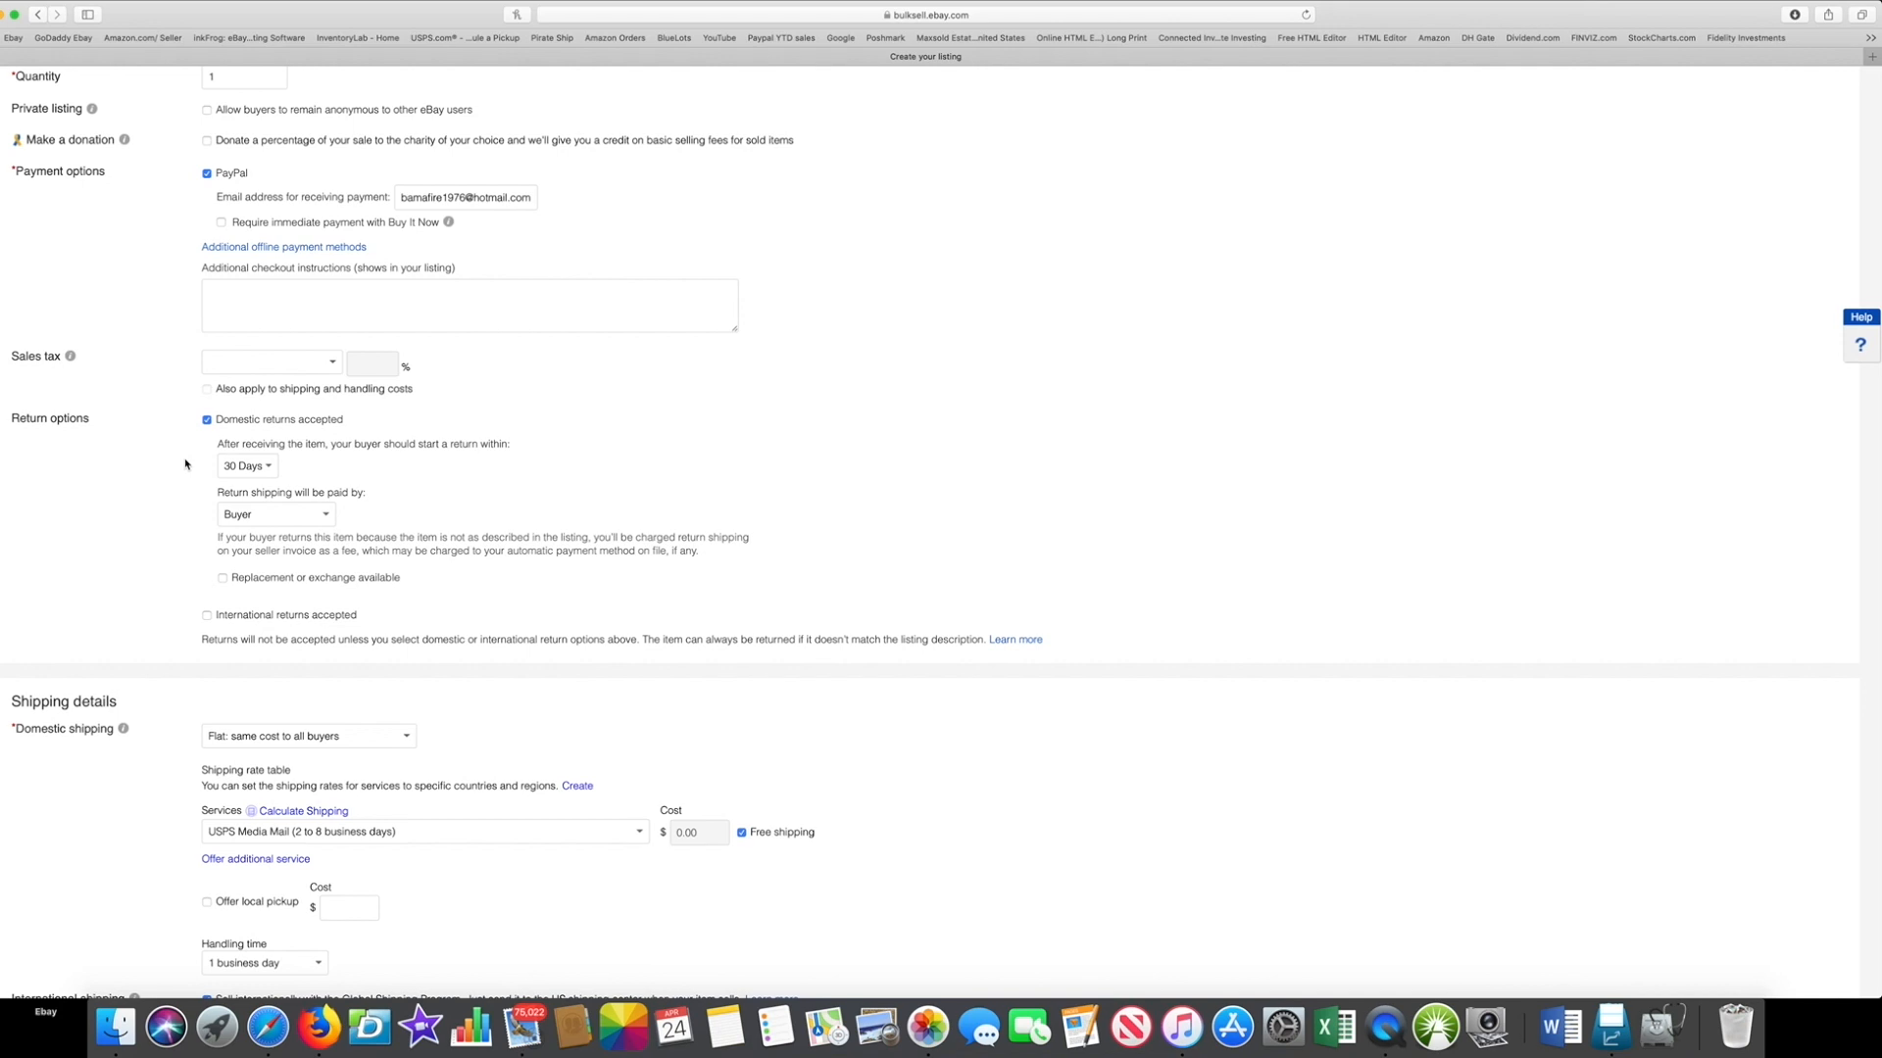
pyautogui.scroll(-4, 185, 464)
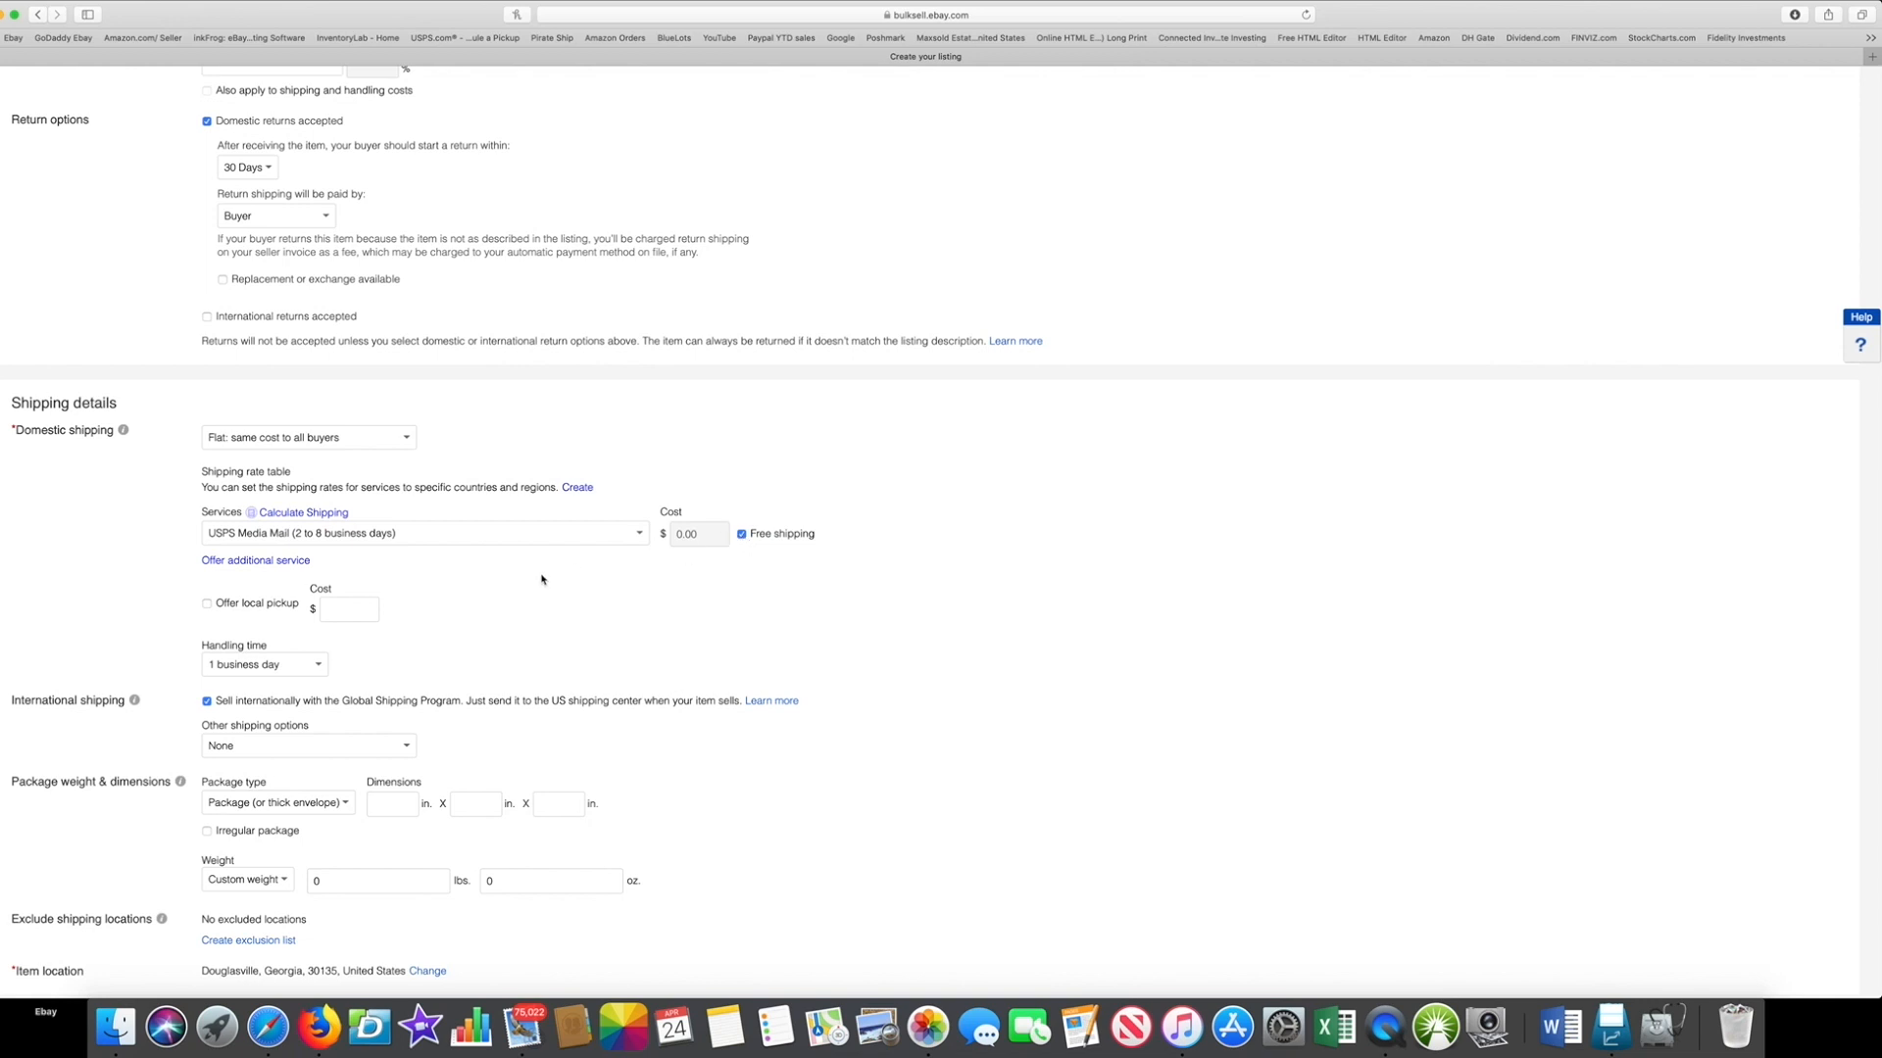
pyautogui.click(742, 534)
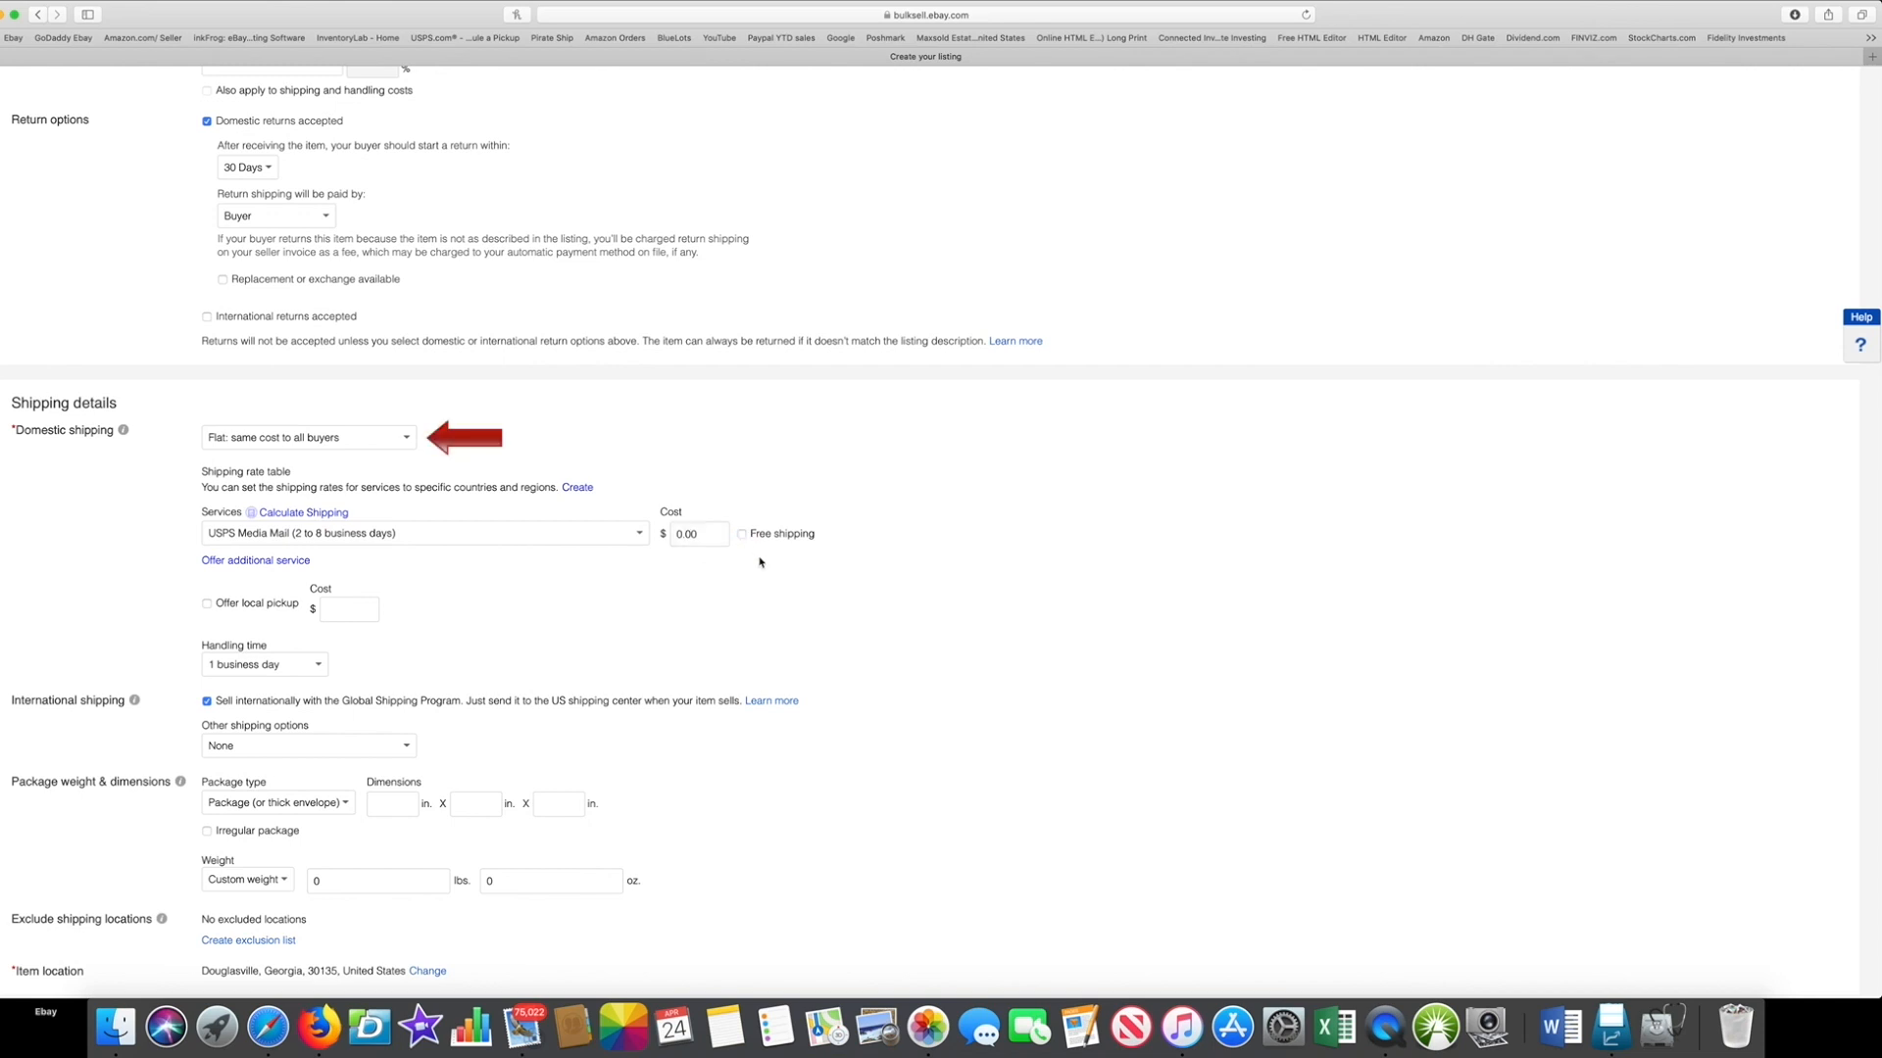
pyautogui.click(406, 440)
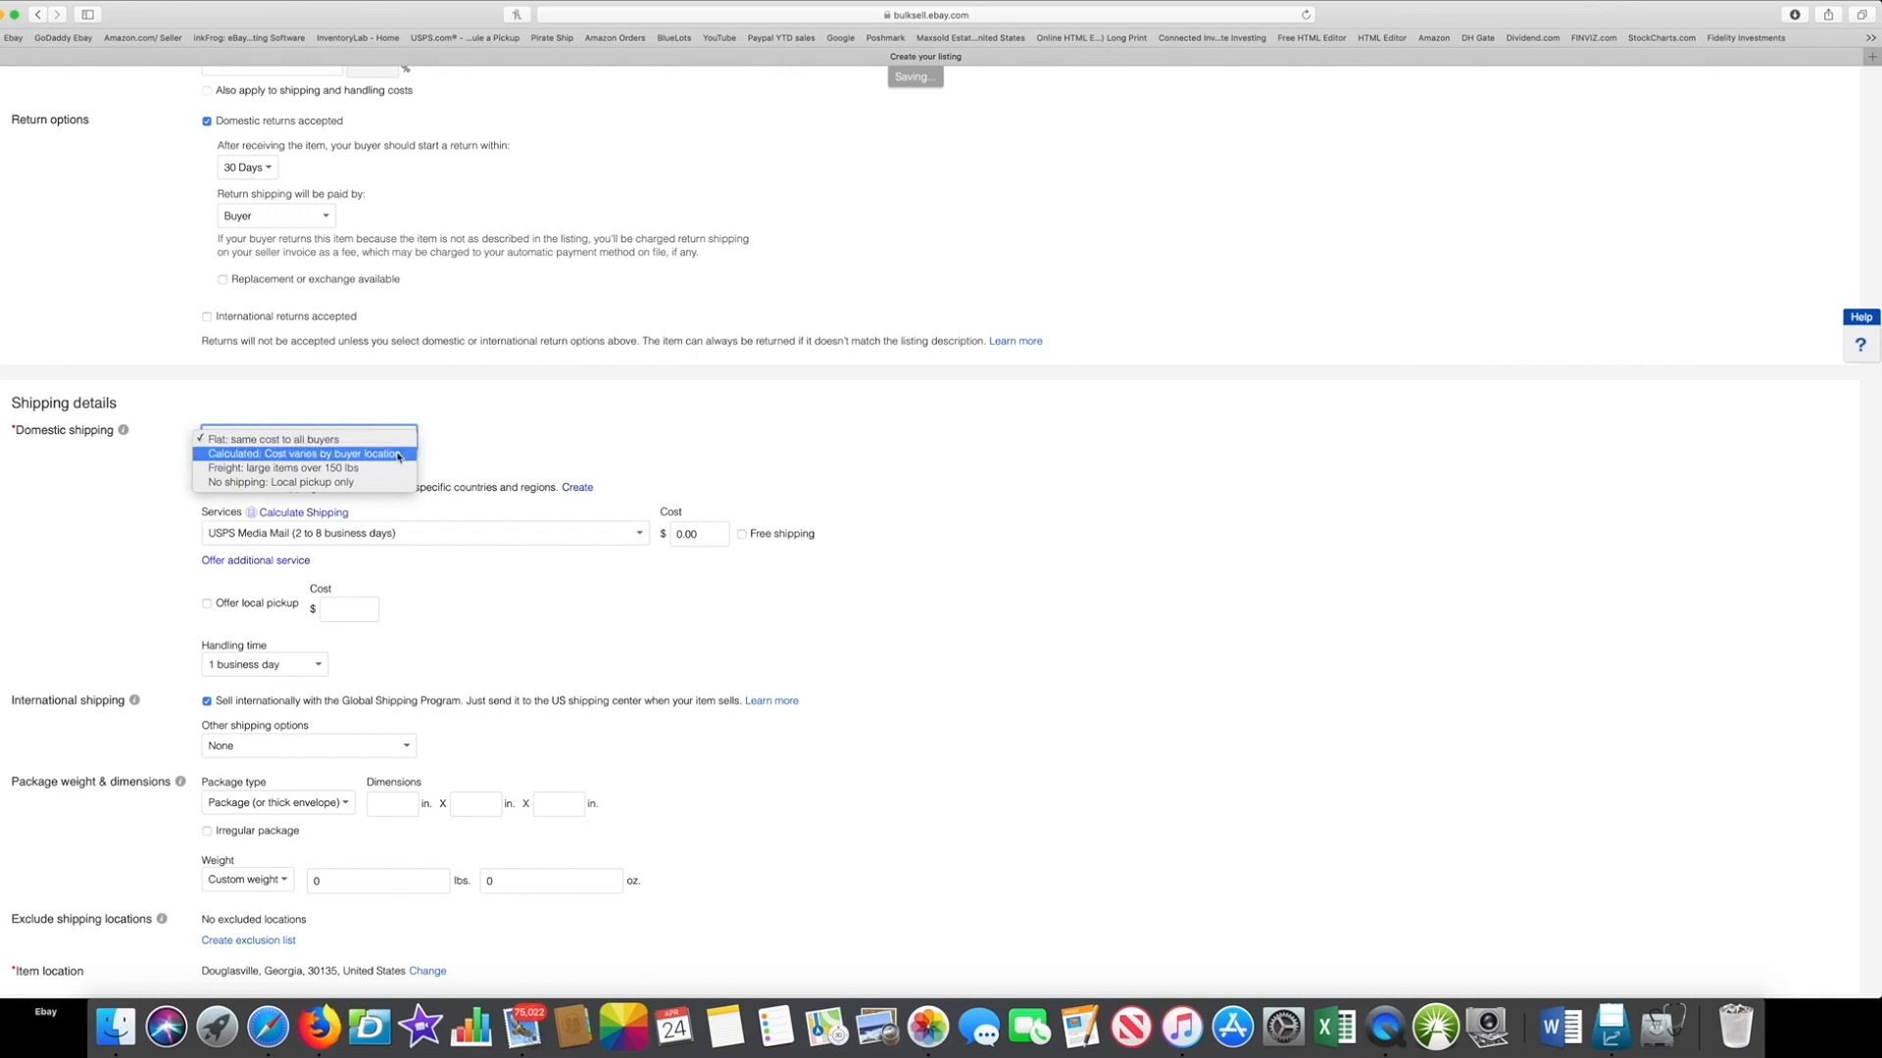
pyautogui.click(398, 454)
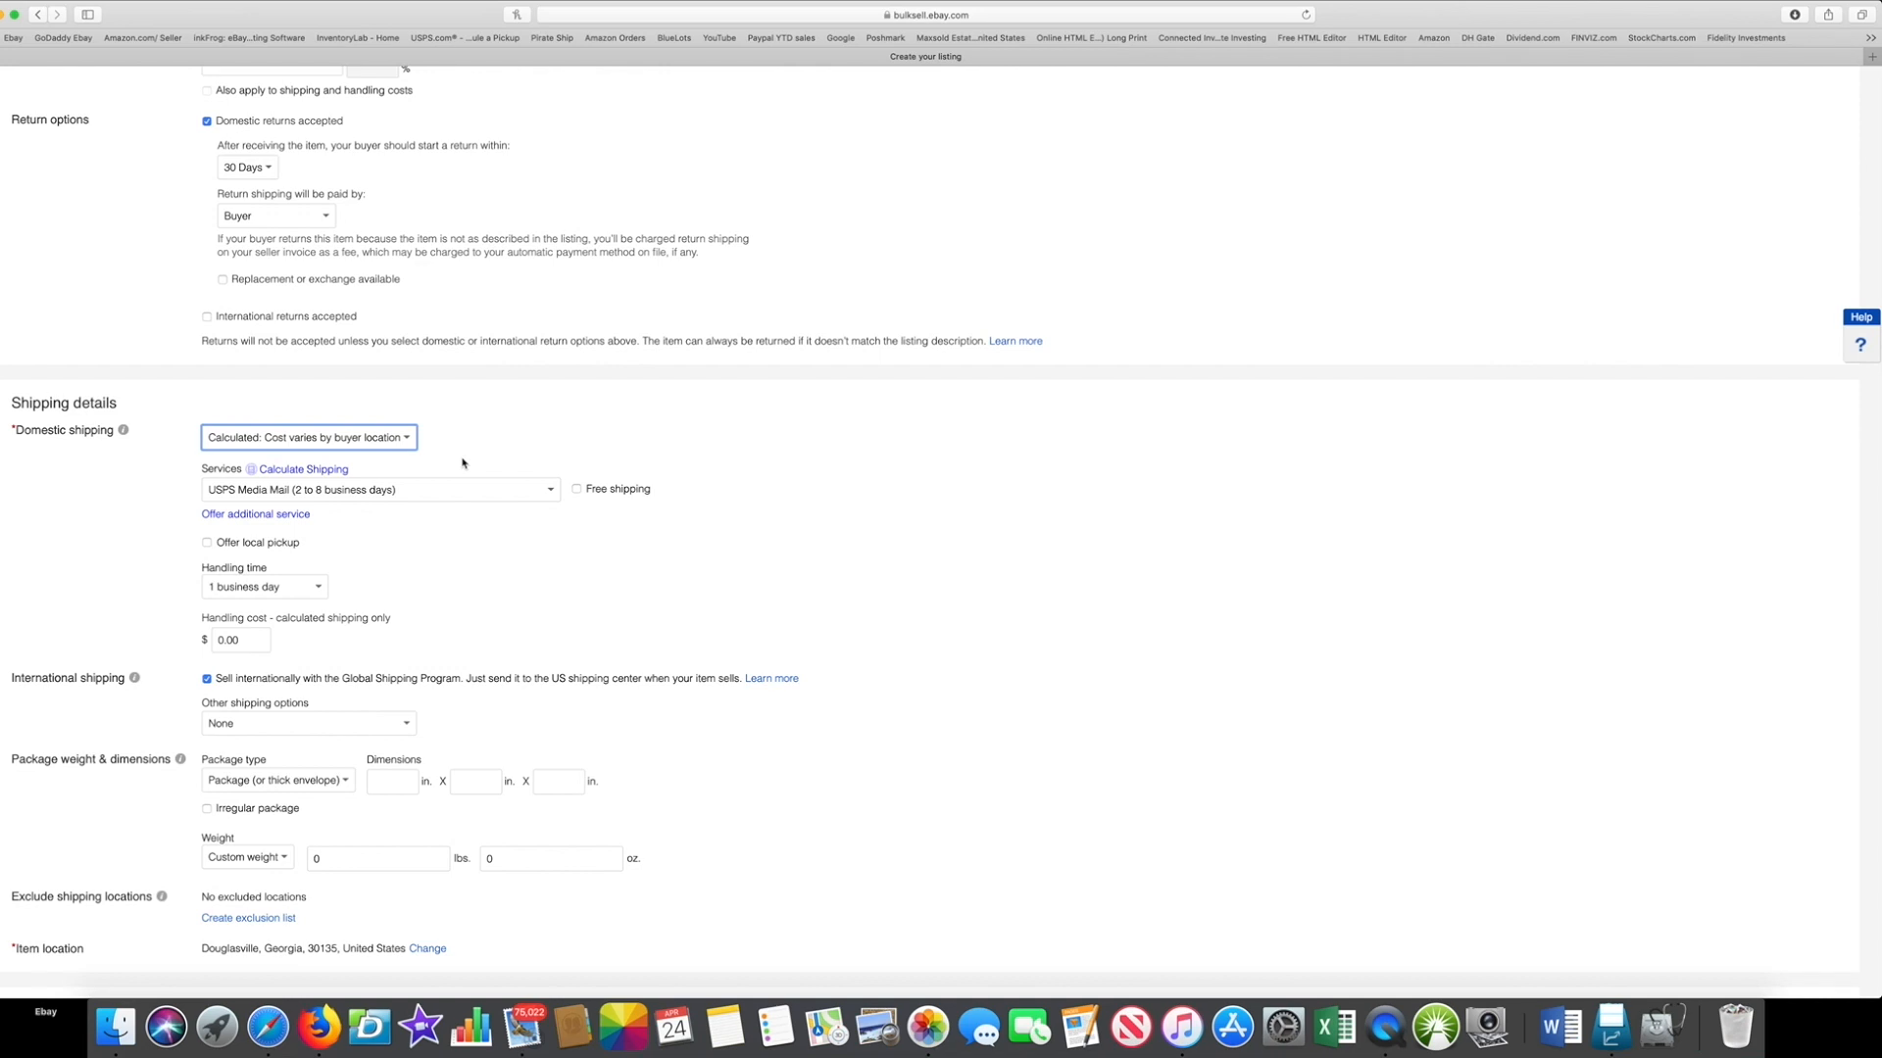
pyautogui.click(412, 439)
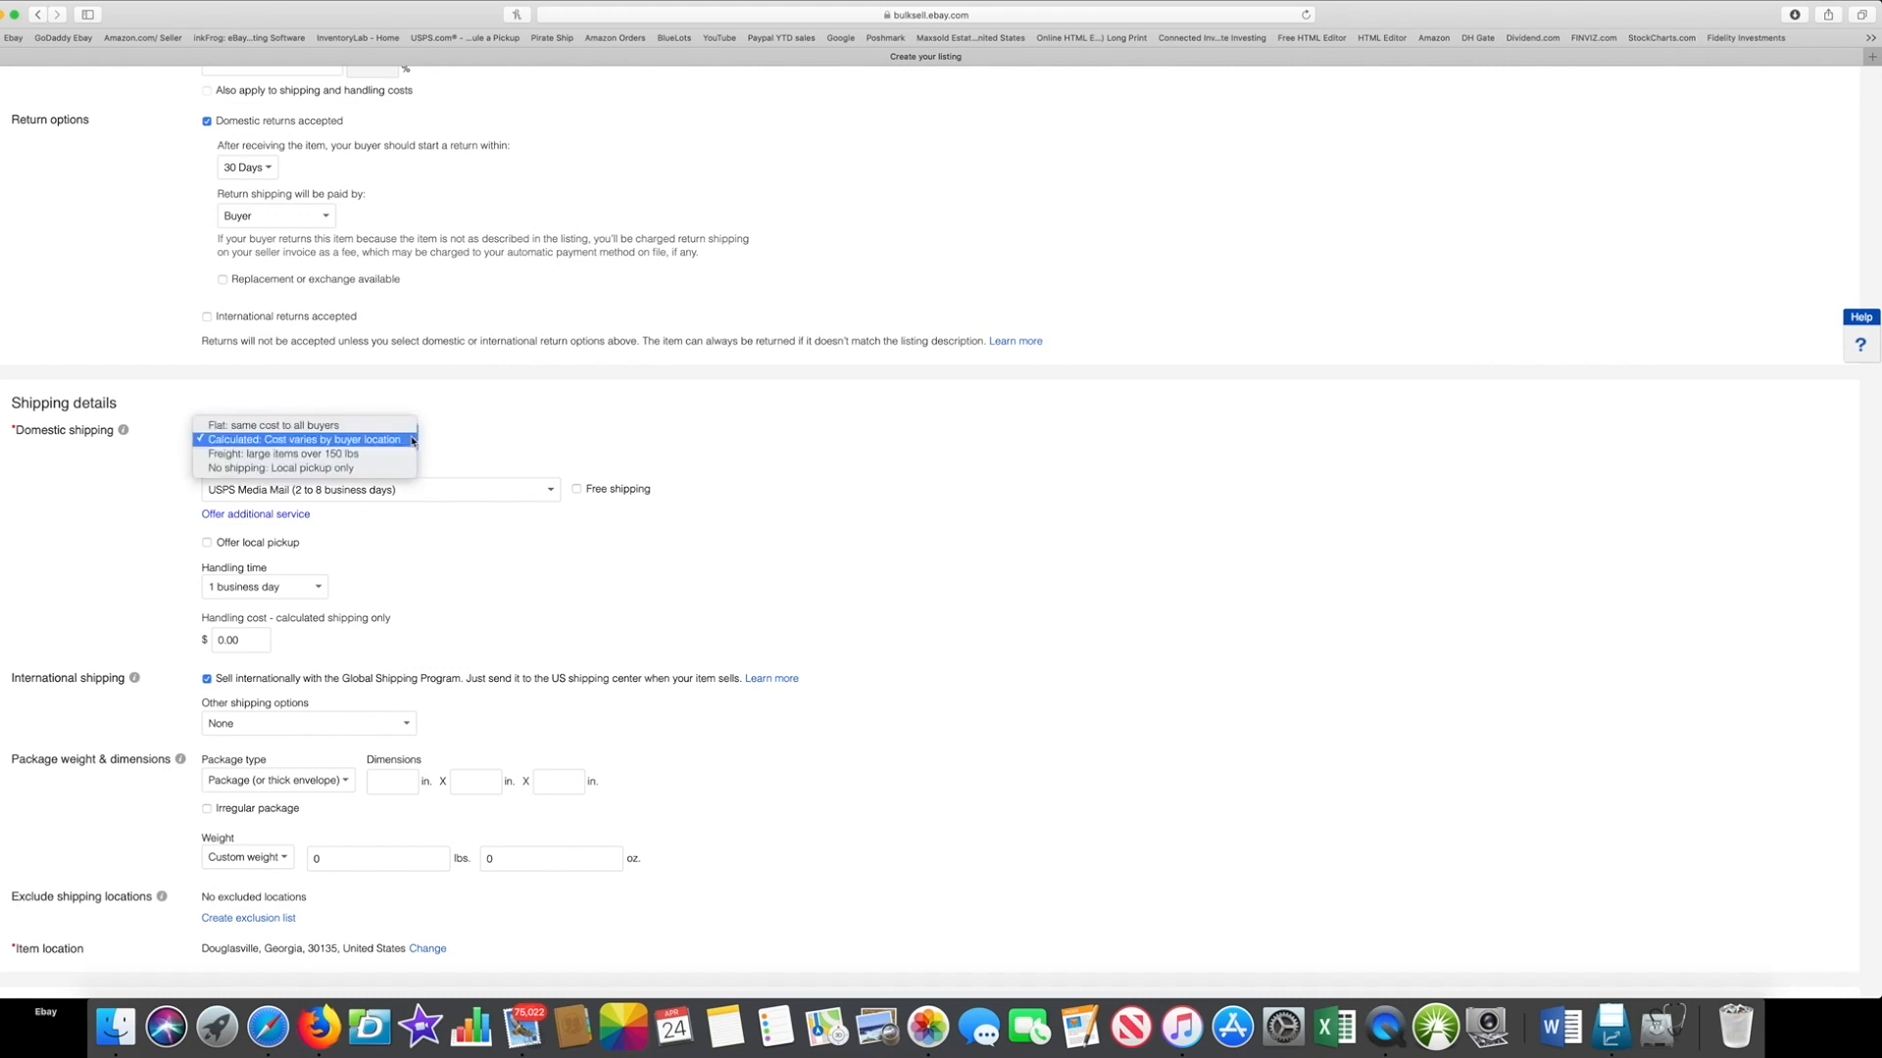
pyautogui.click(389, 428)
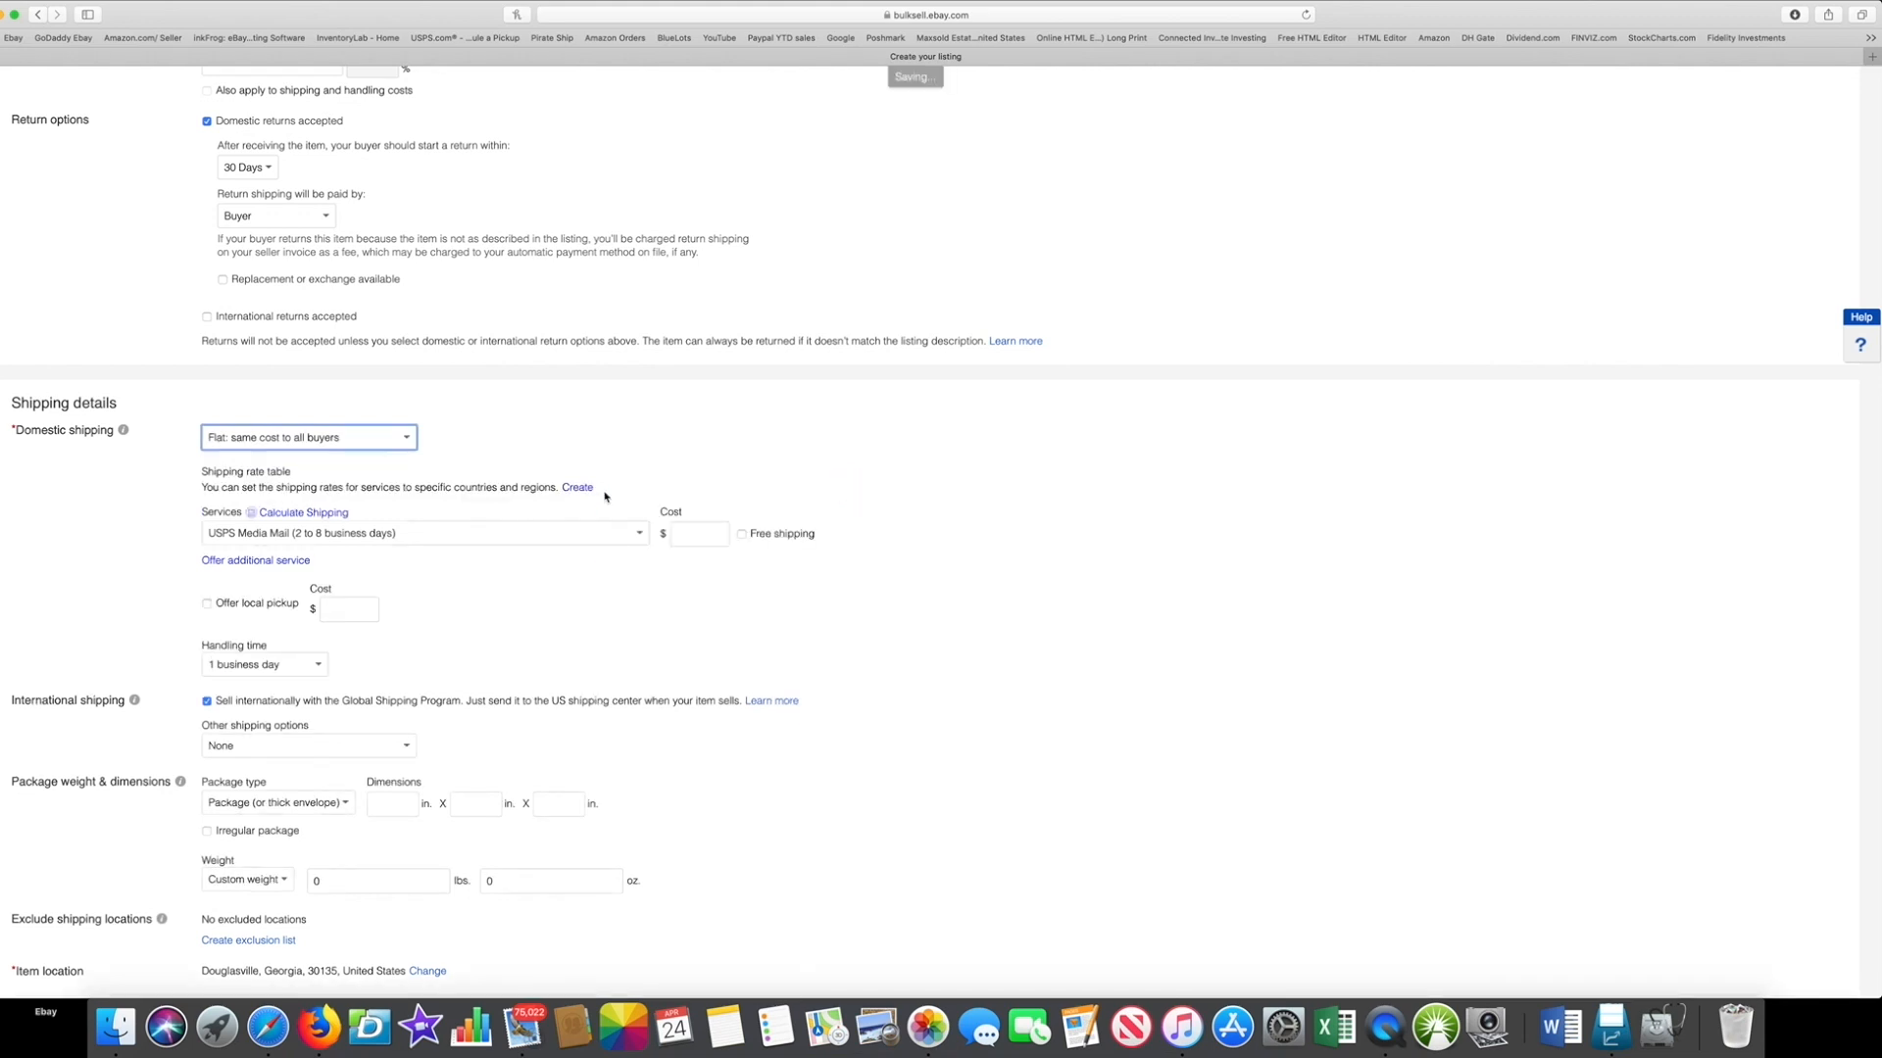
pyautogui.click(742, 534)
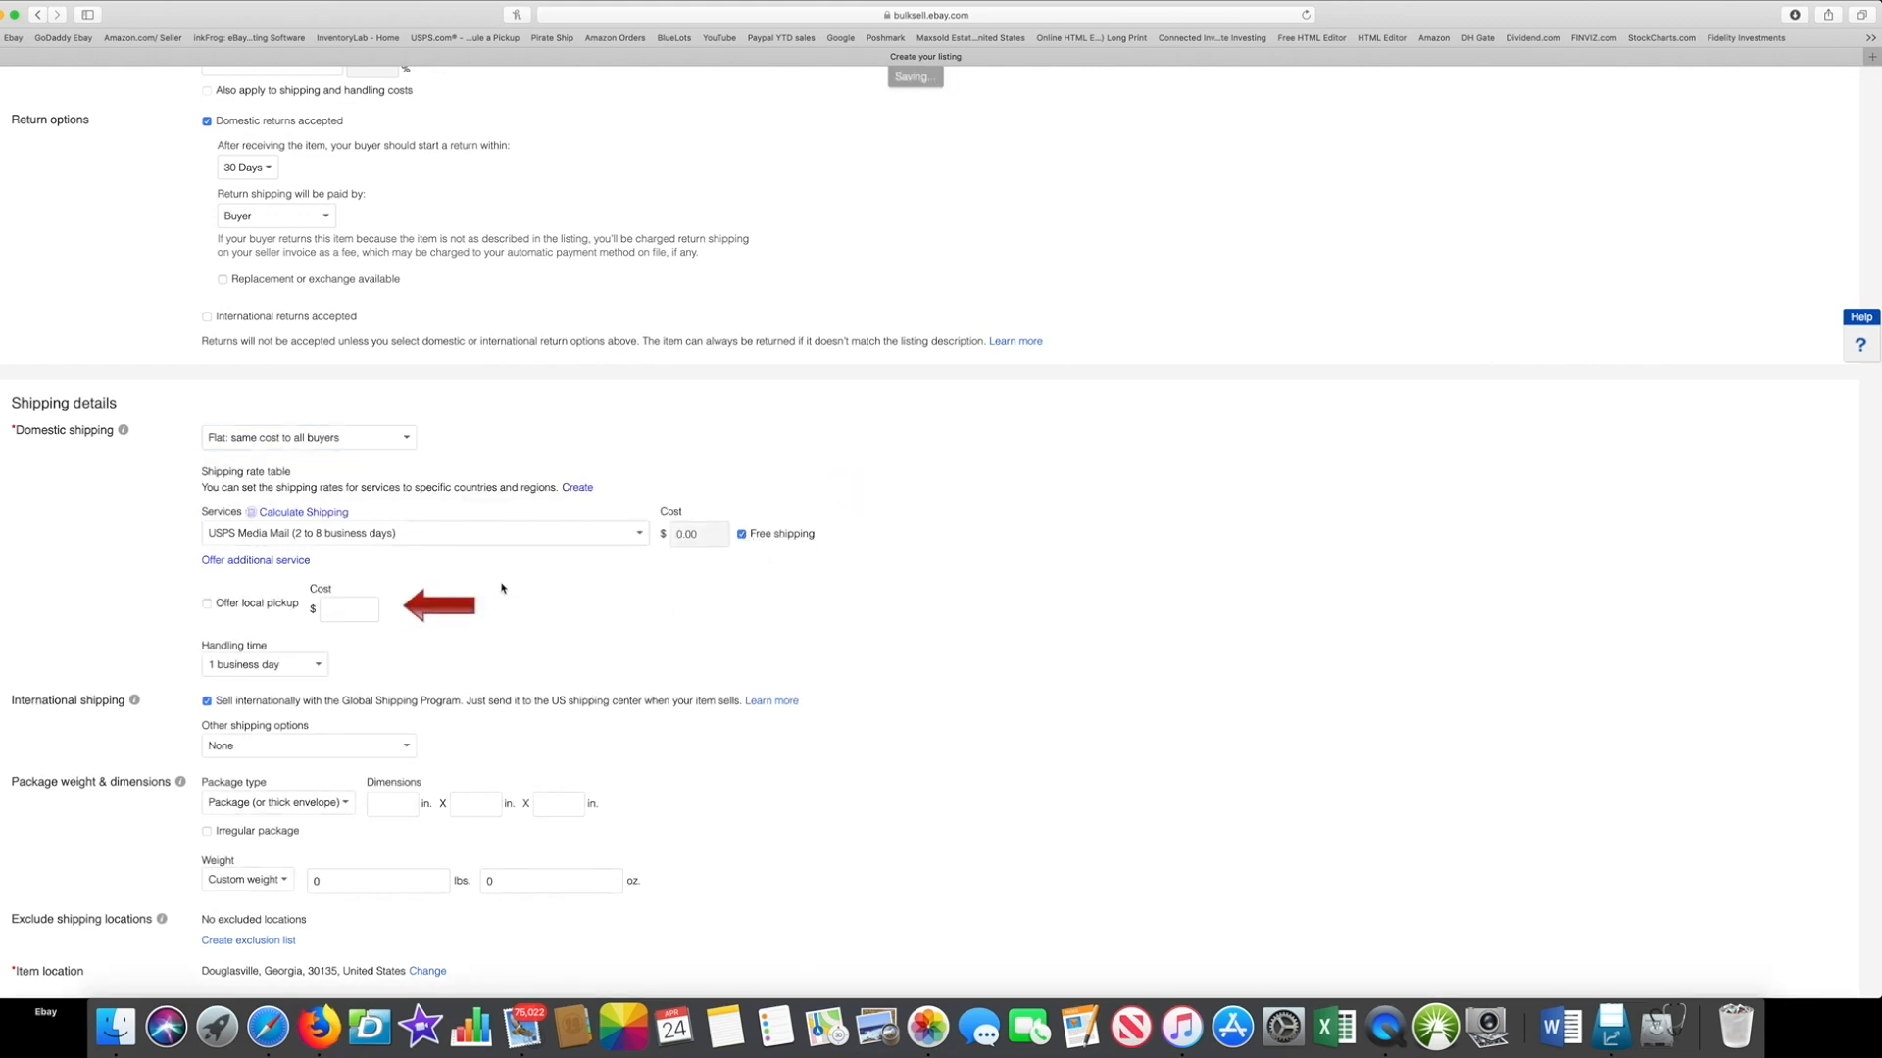
# Step: Review the local pickup option and the handling time choices, keeping 1 business day
pyautogui.scroll(-3, 482, 586)
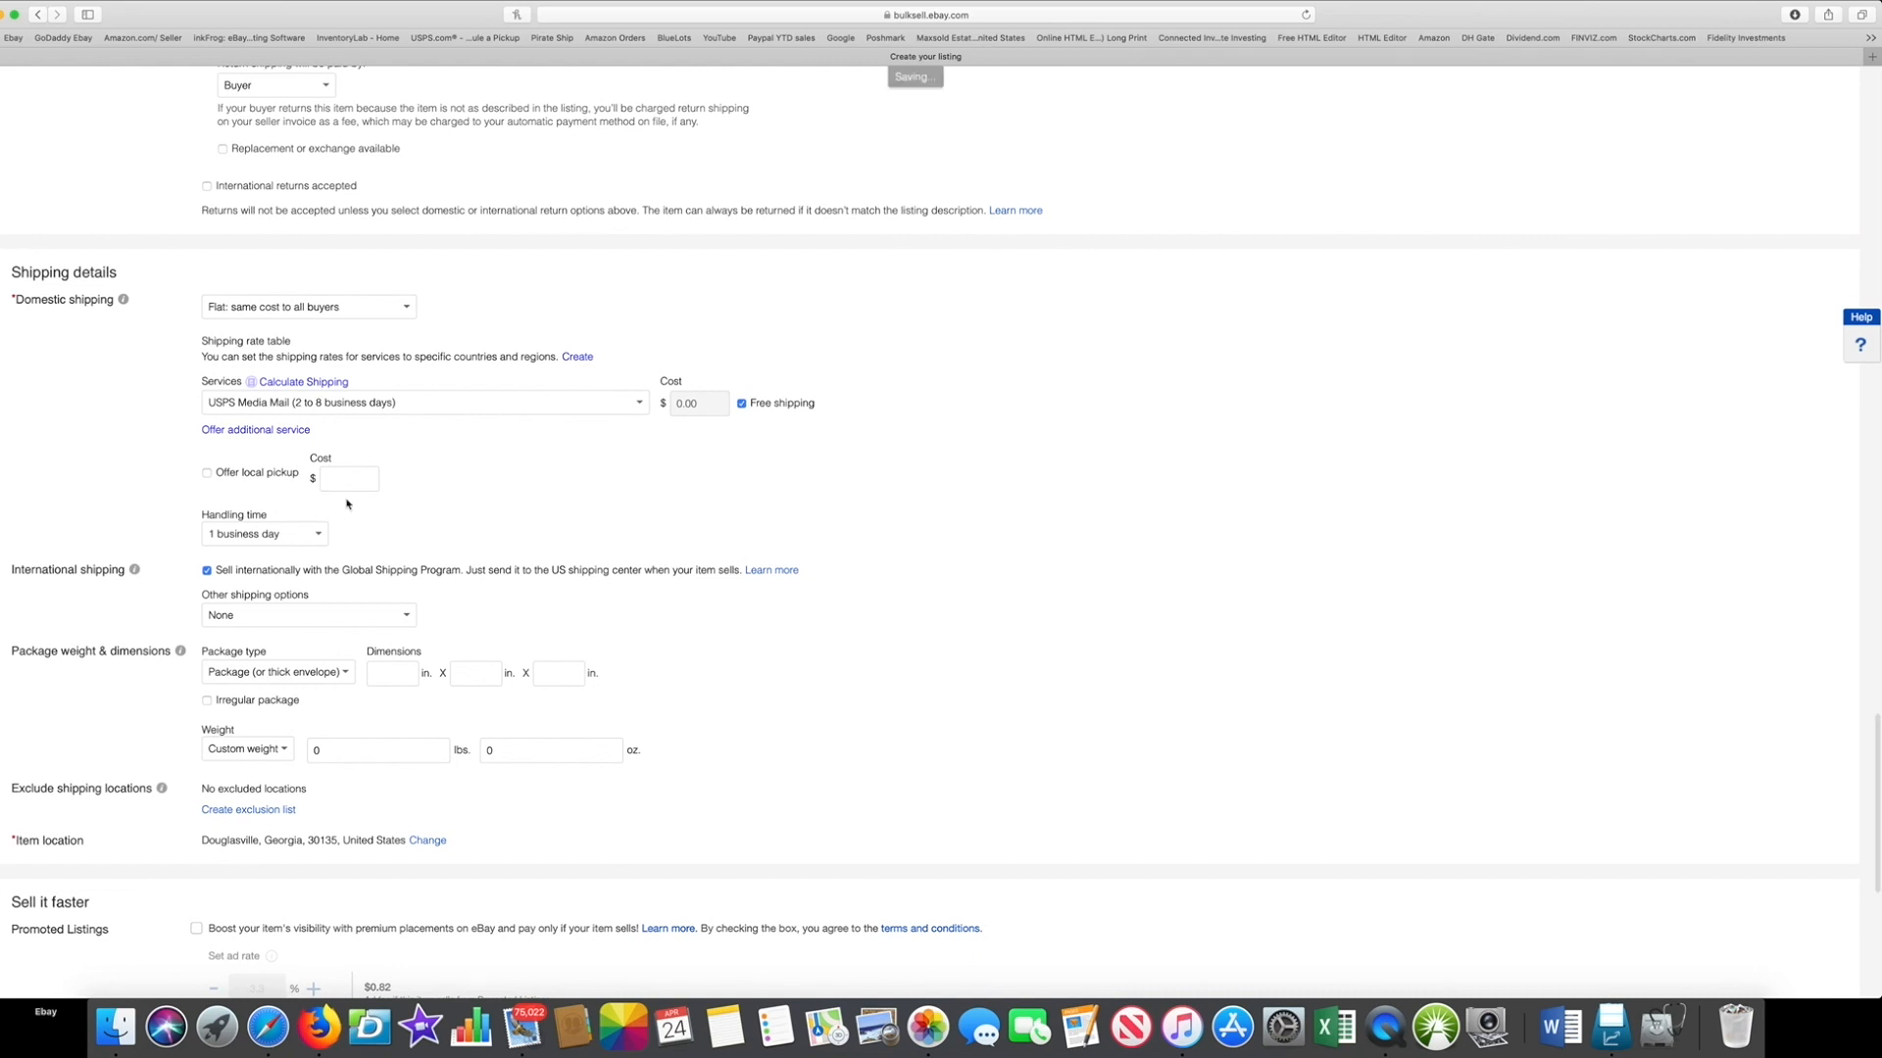
pyautogui.scroll(-1, 363, 517)
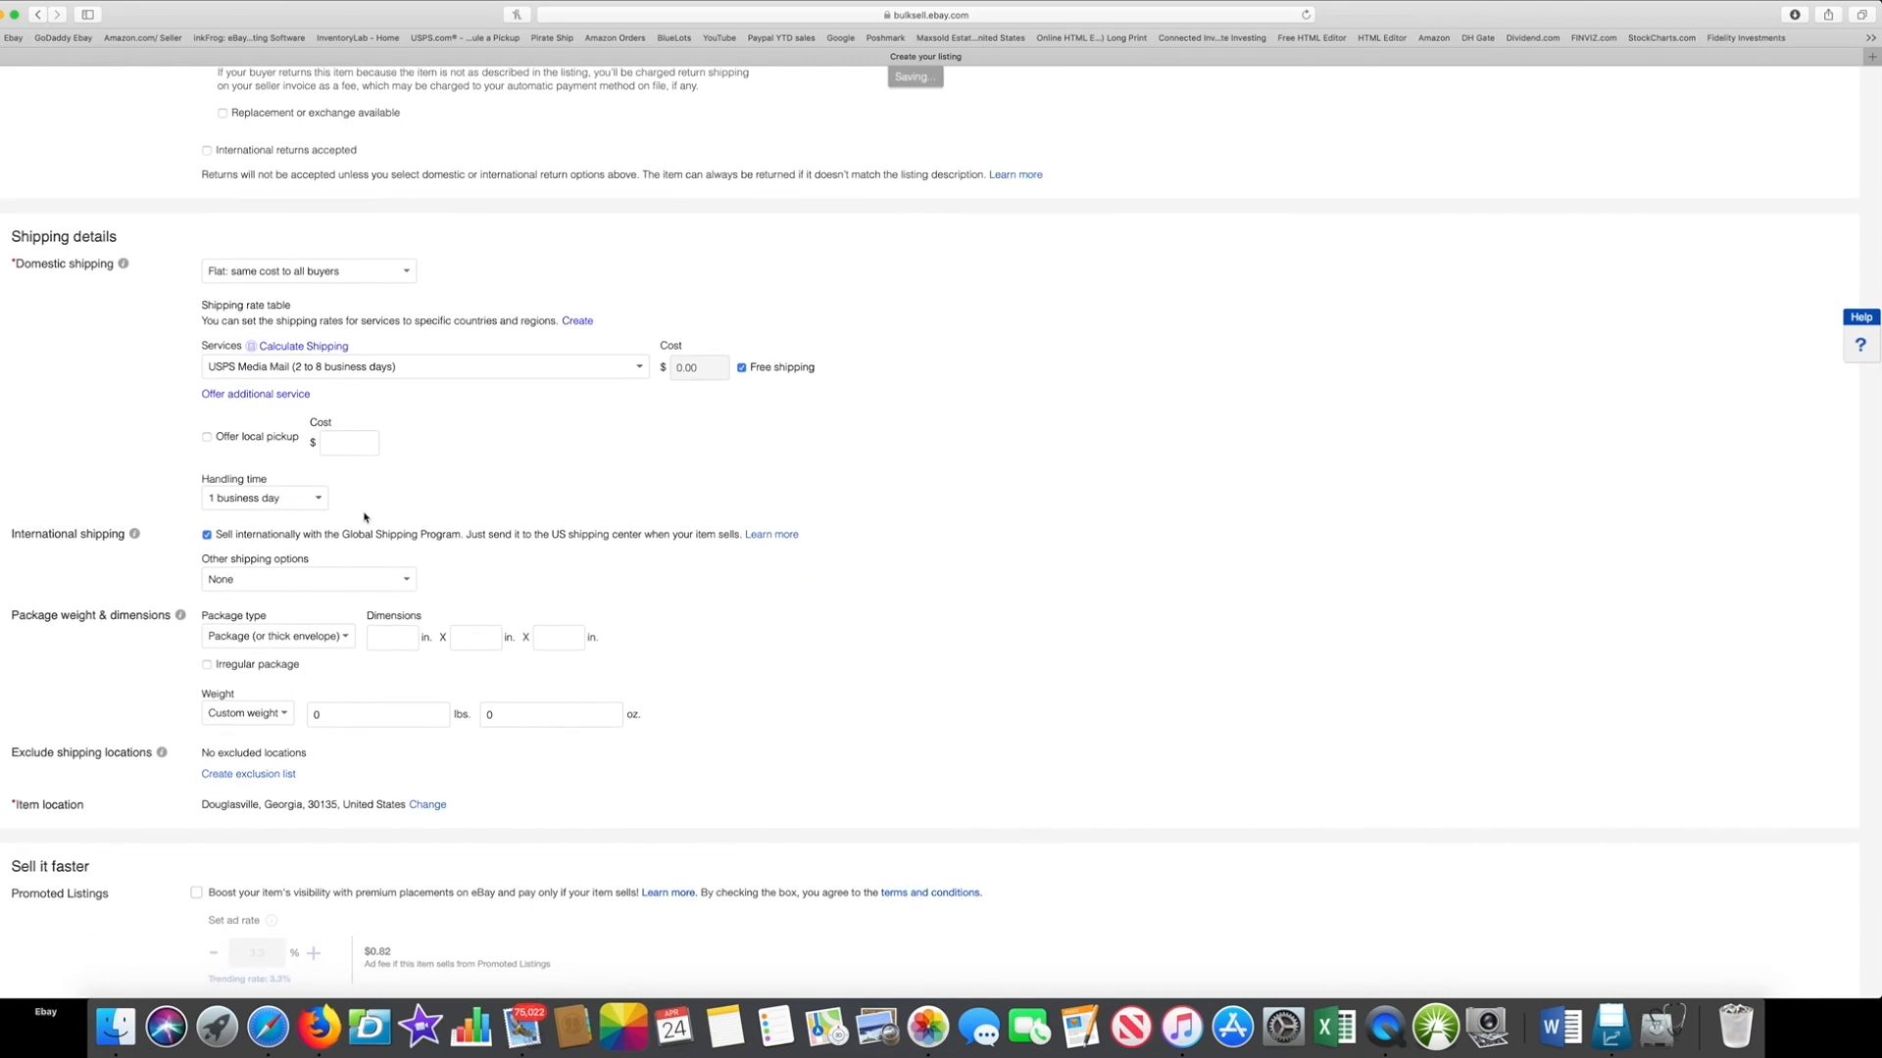
pyautogui.scroll(-2, 364, 517)
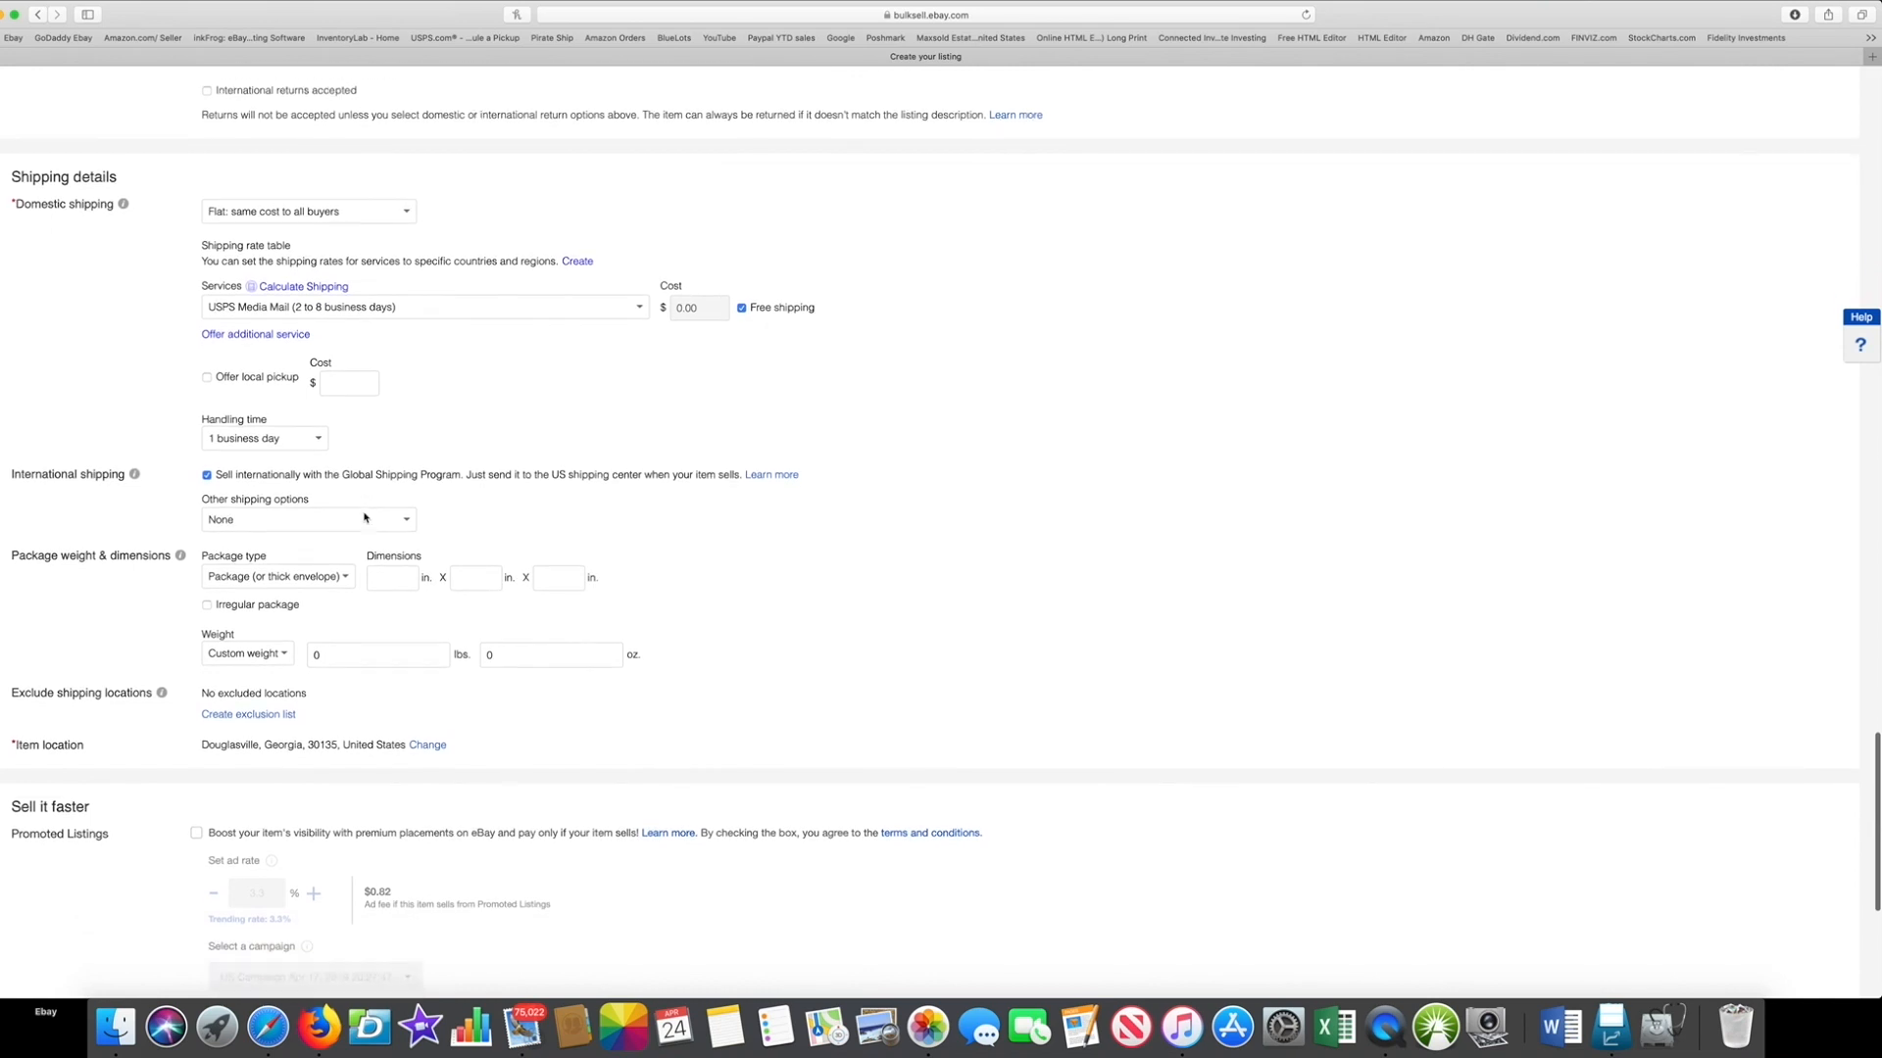
pyautogui.click(318, 433)
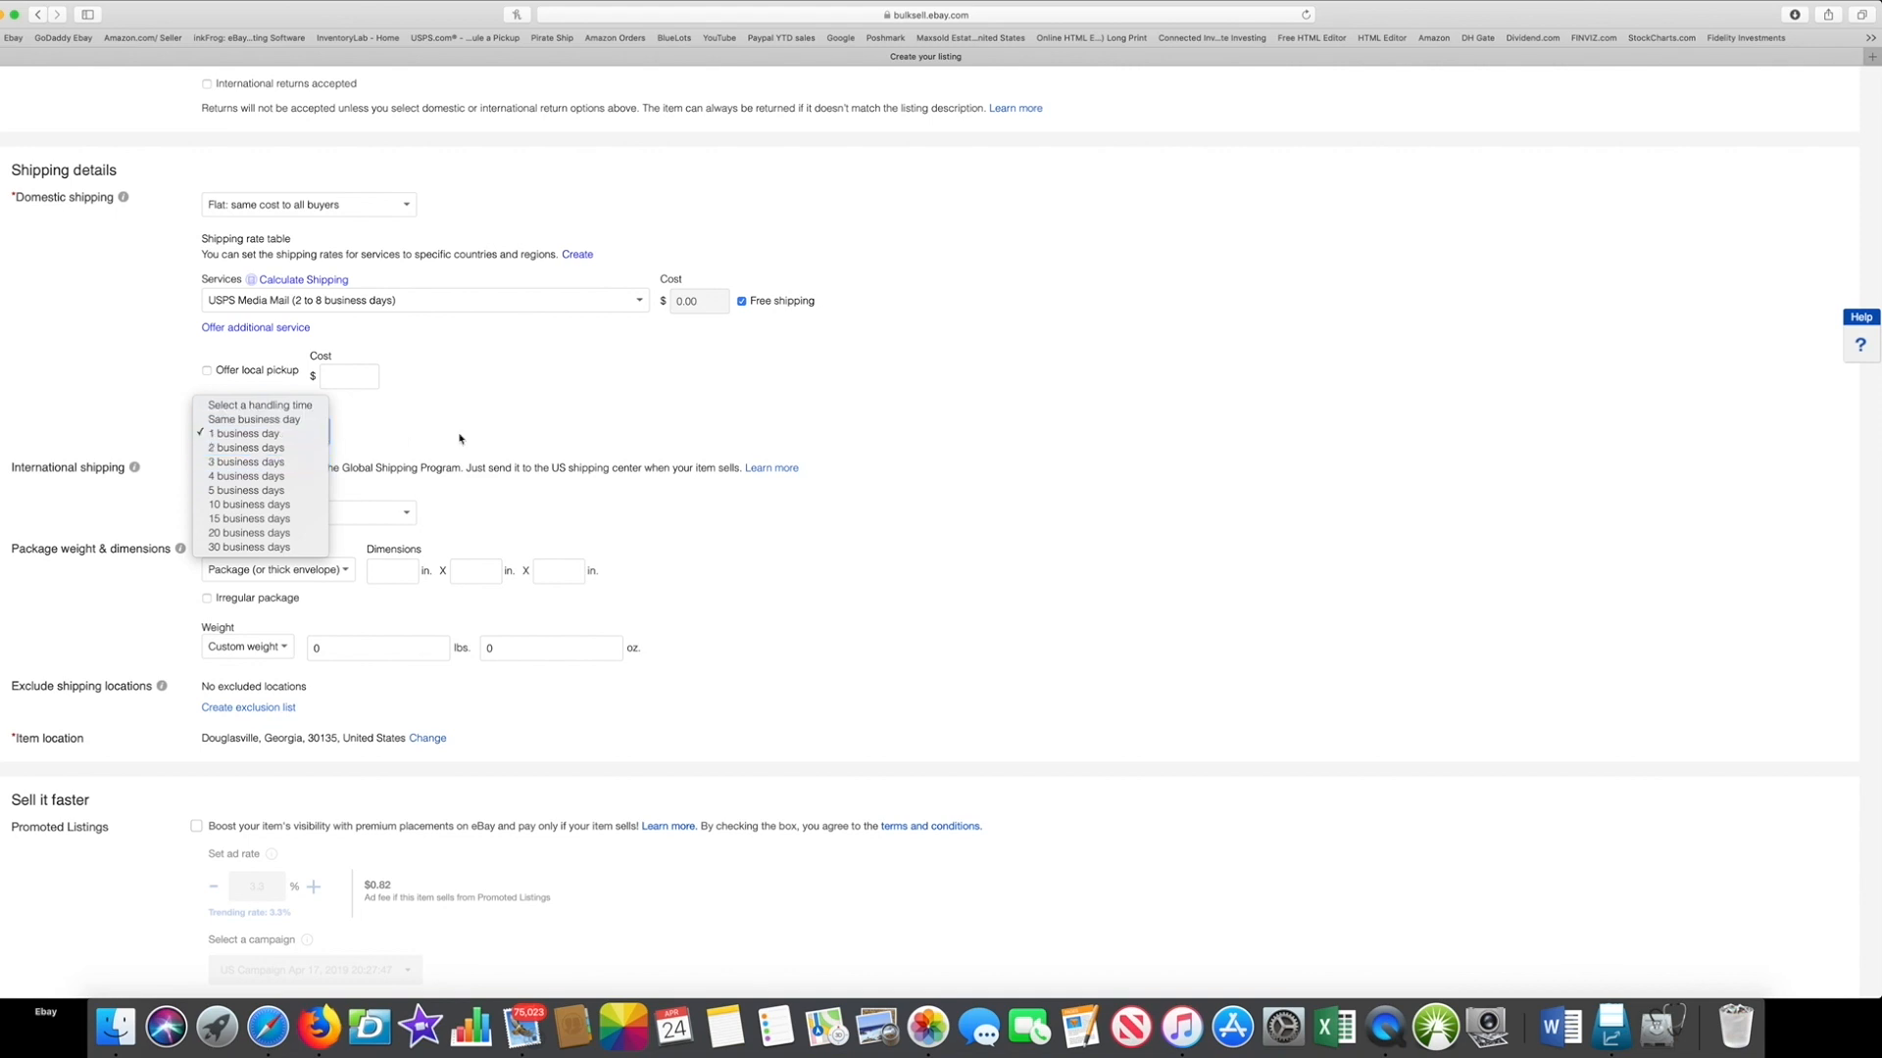
pyautogui.click(300, 434)
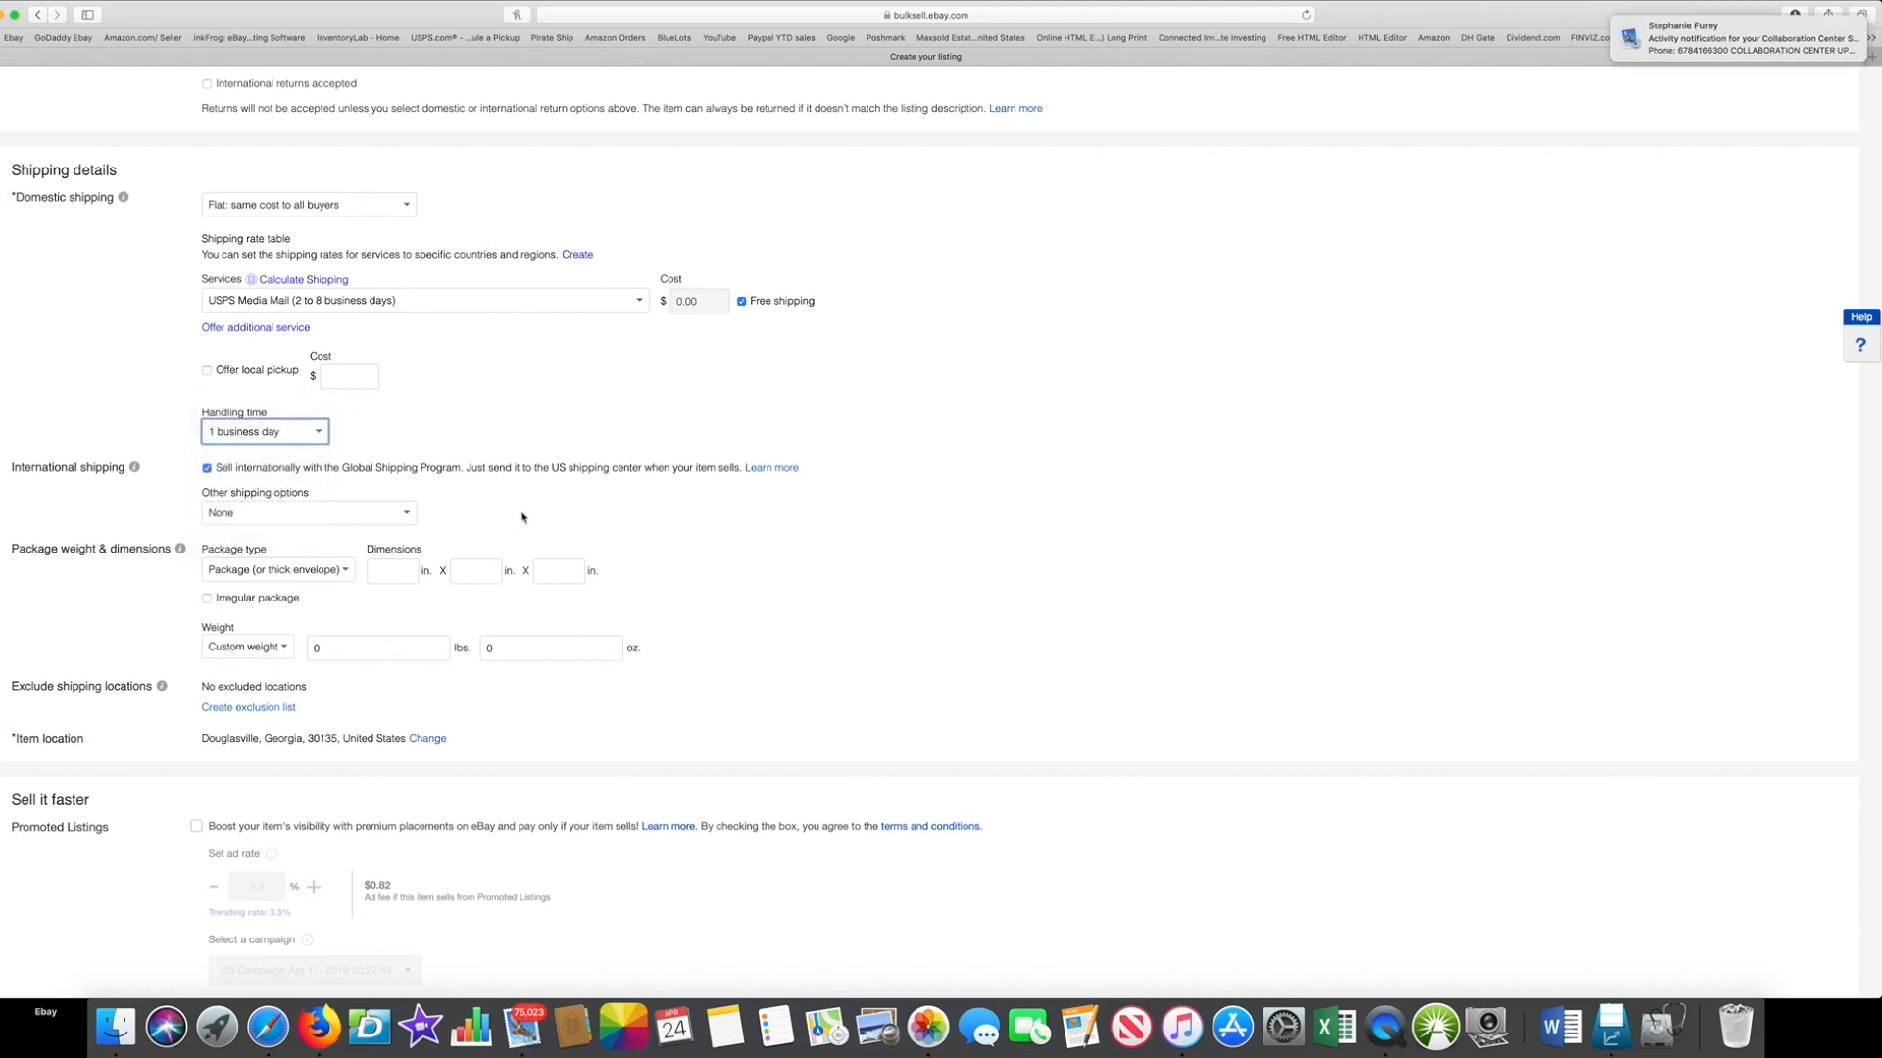
# Step: Set the package weight to 8 oz in the shipping details
pyautogui.scroll(-1, 522, 517)
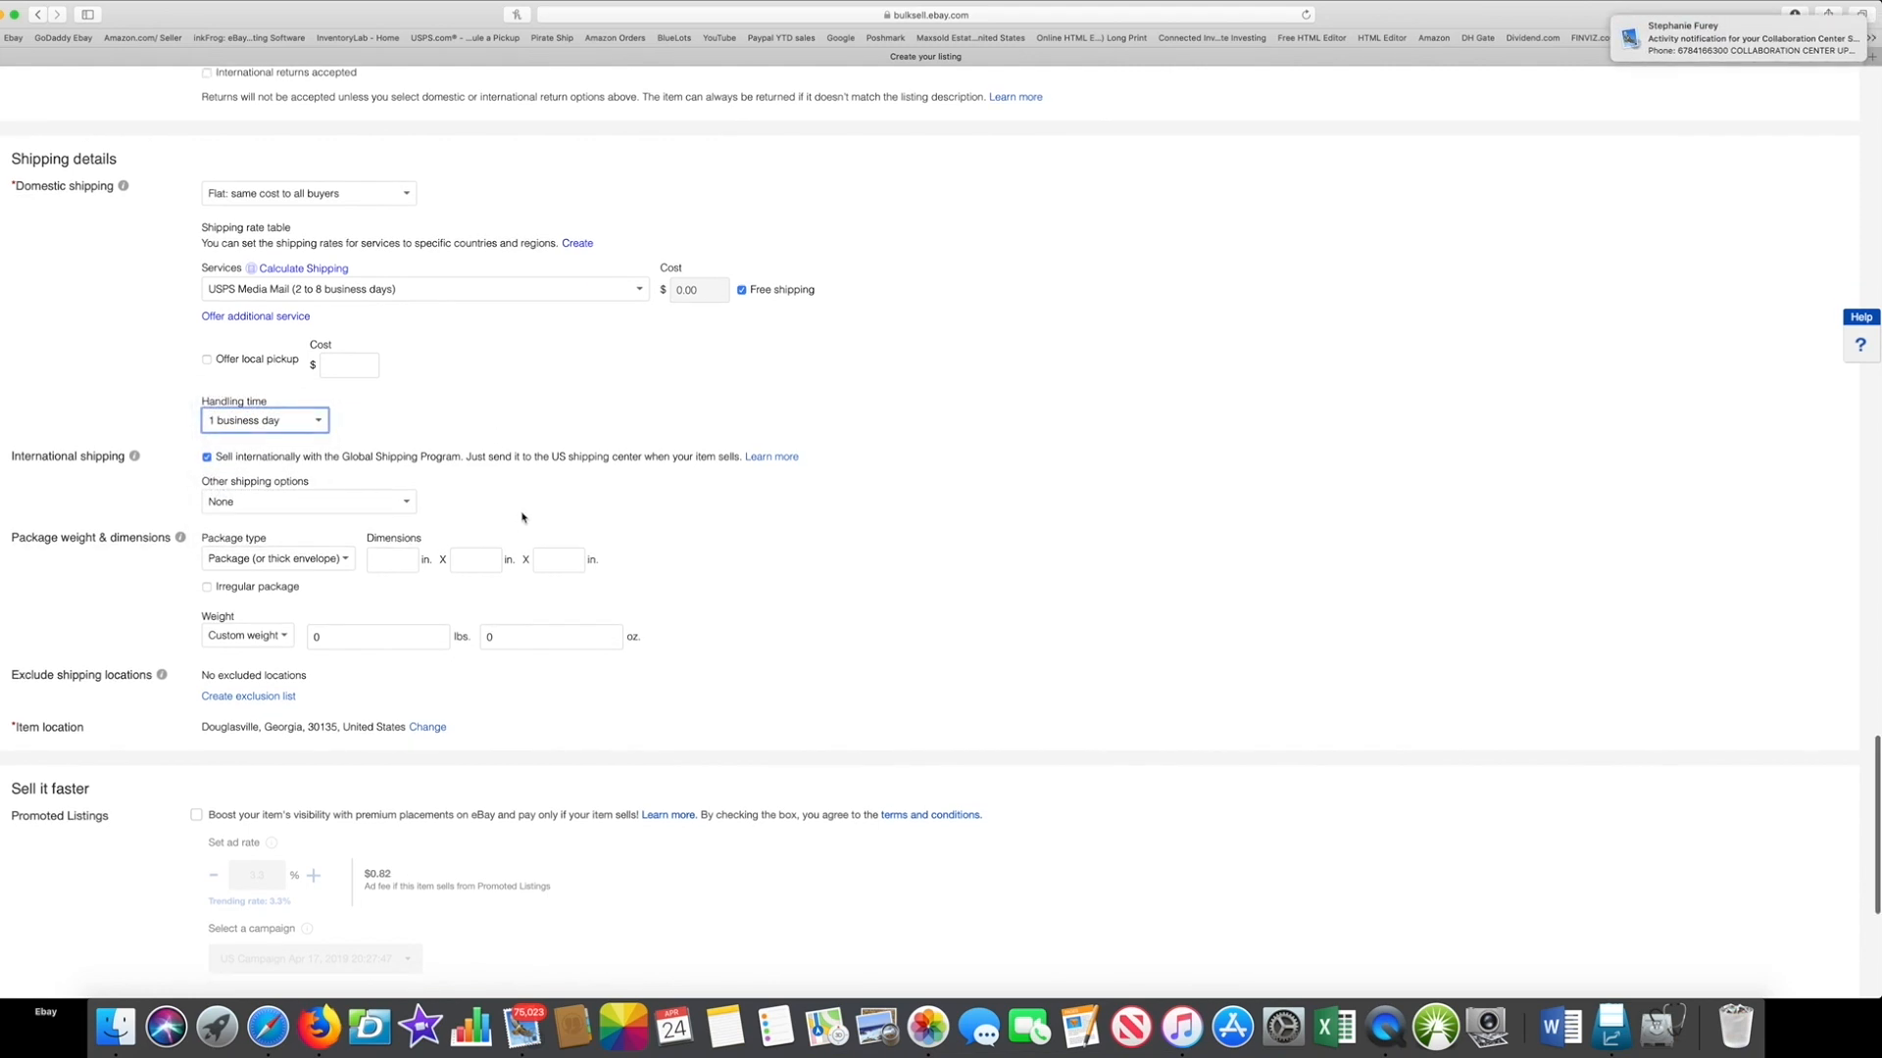
pyautogui.scroll(-5, 522, 518)
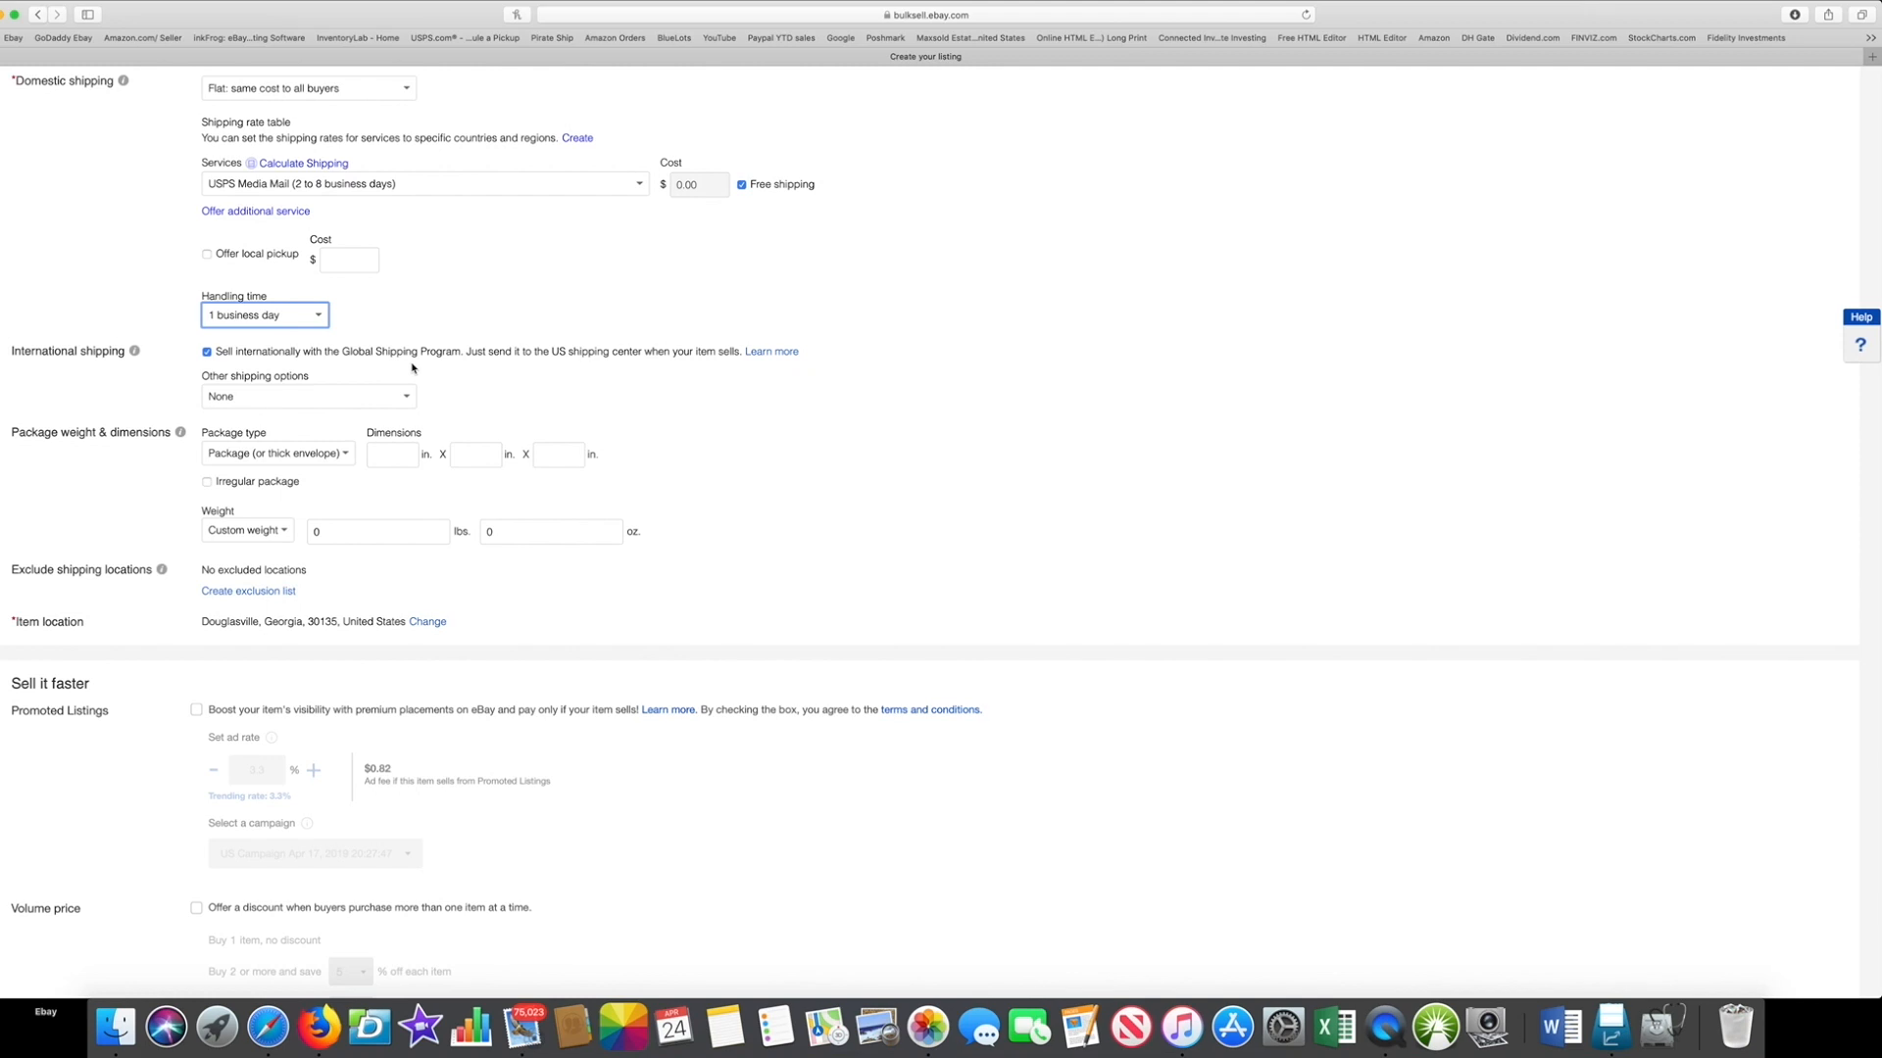
pyautogui.scroll(-3, 427, 377)
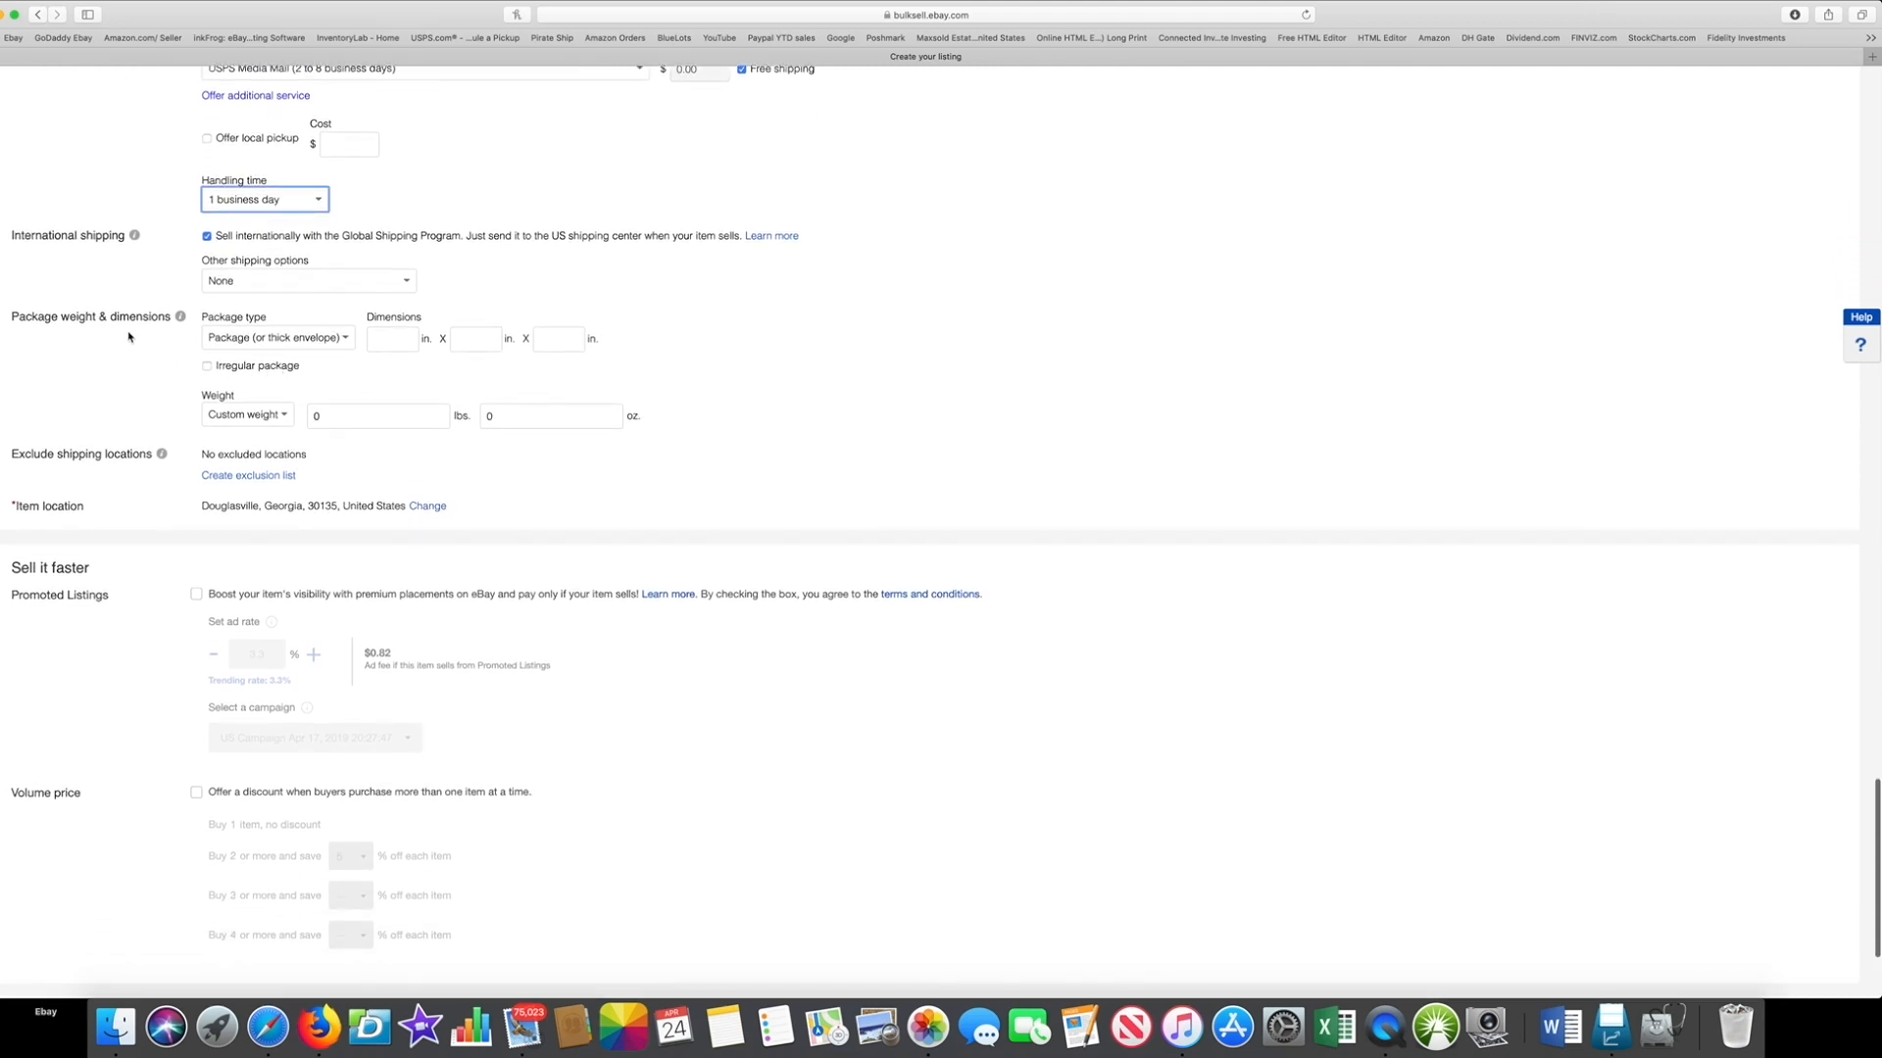
pyautogui.scroll(-1, 337, 385)
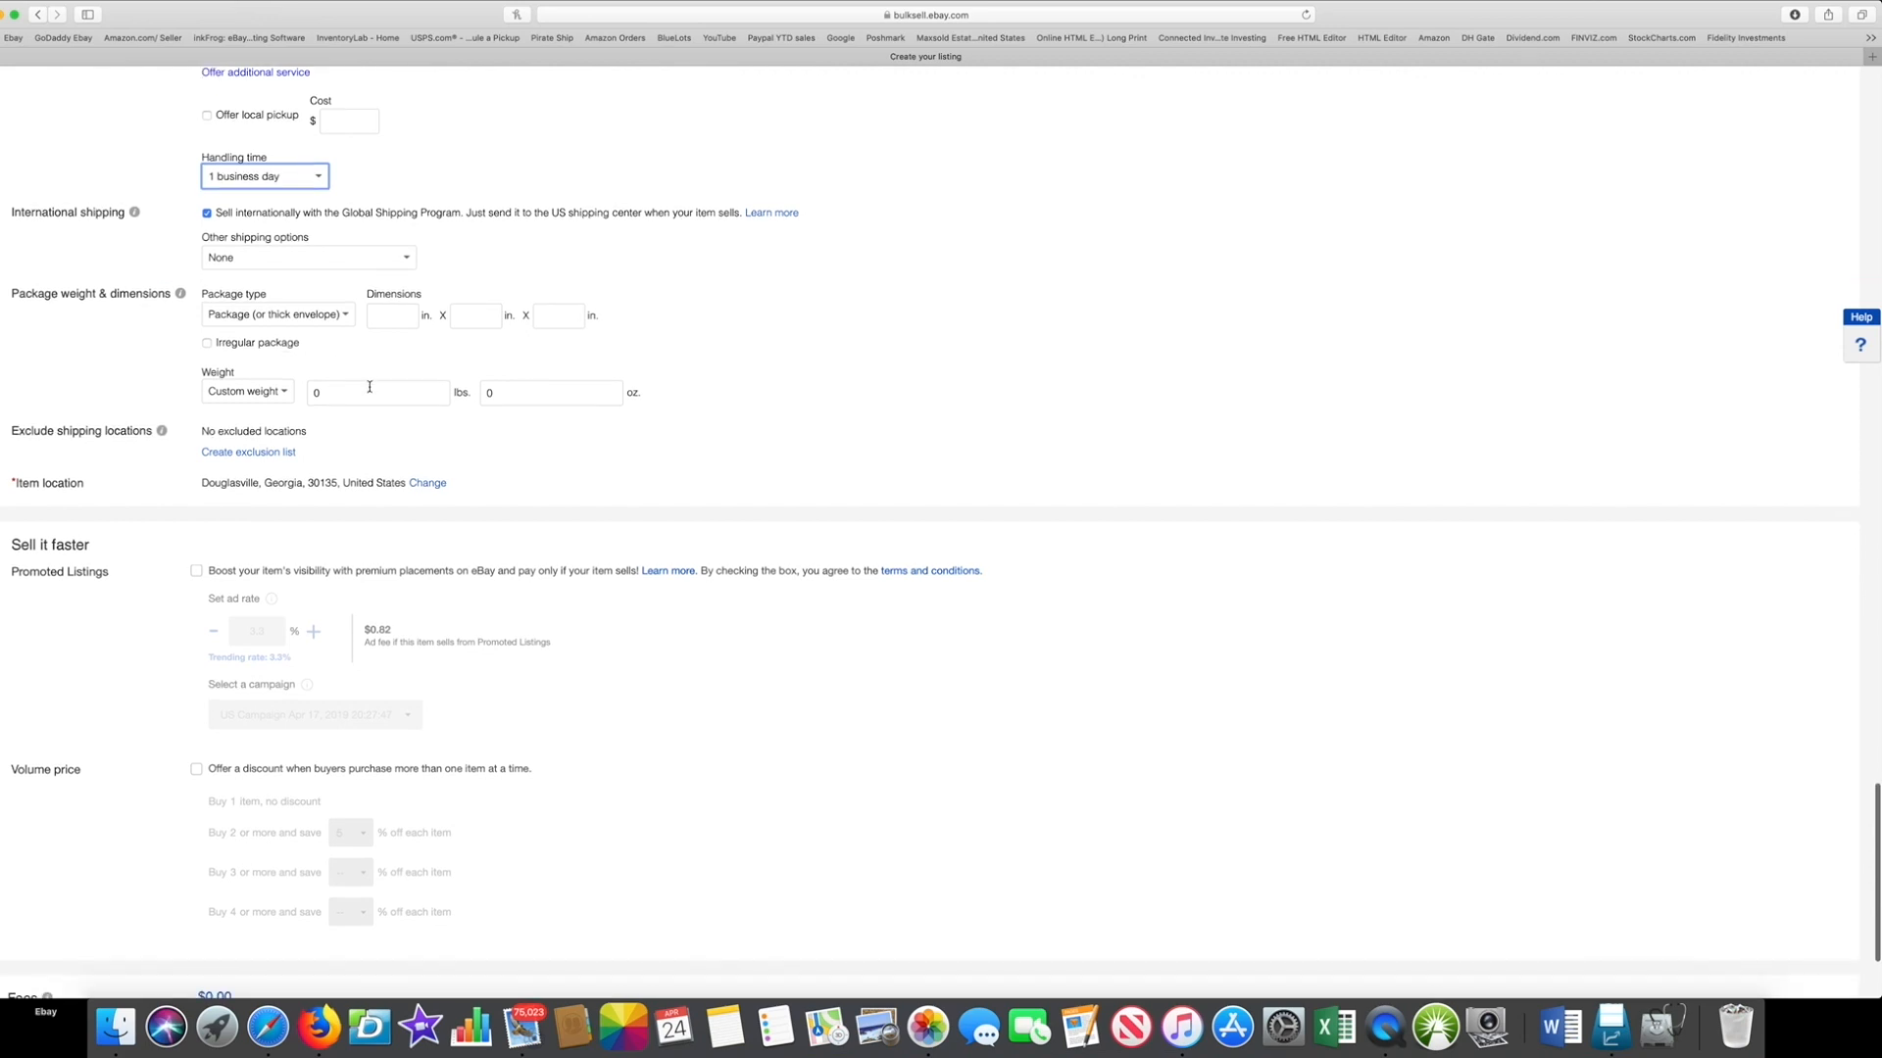
pyautogui.scroll(-1, 501, 393)
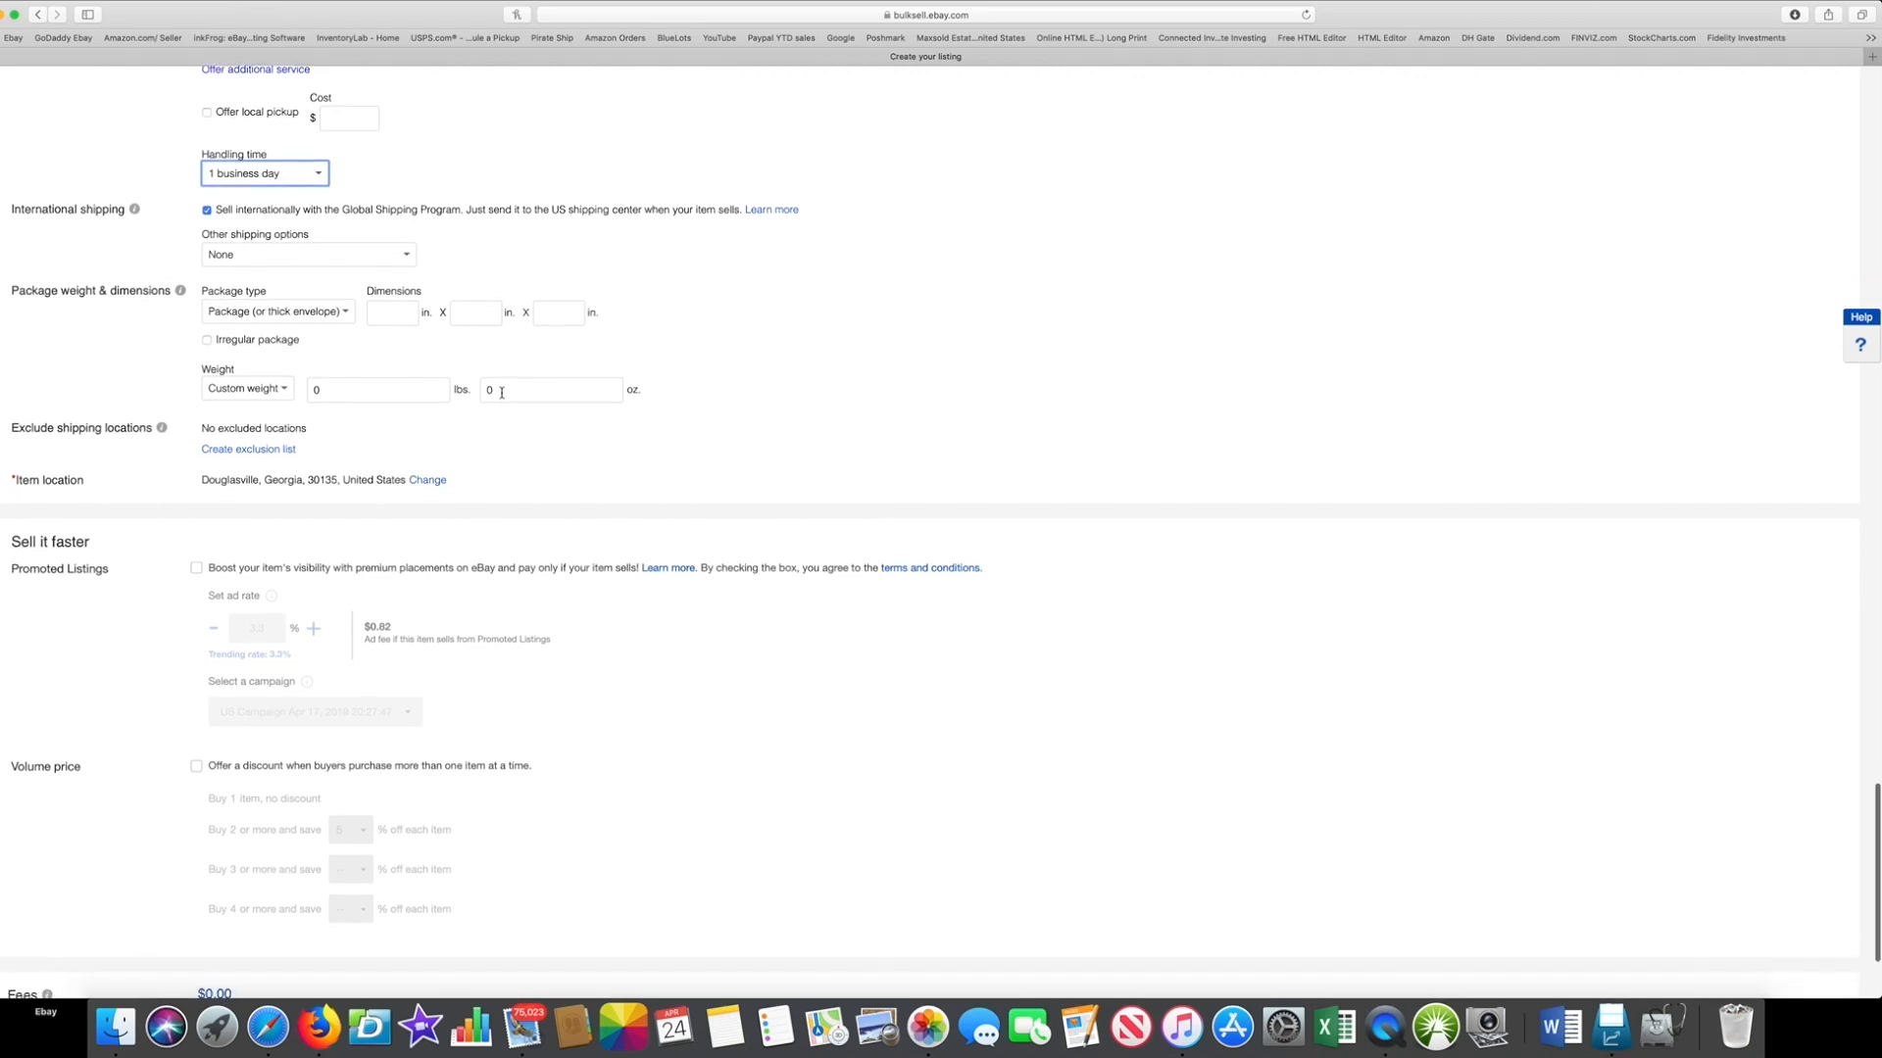
pyautogui.click(491, 390)
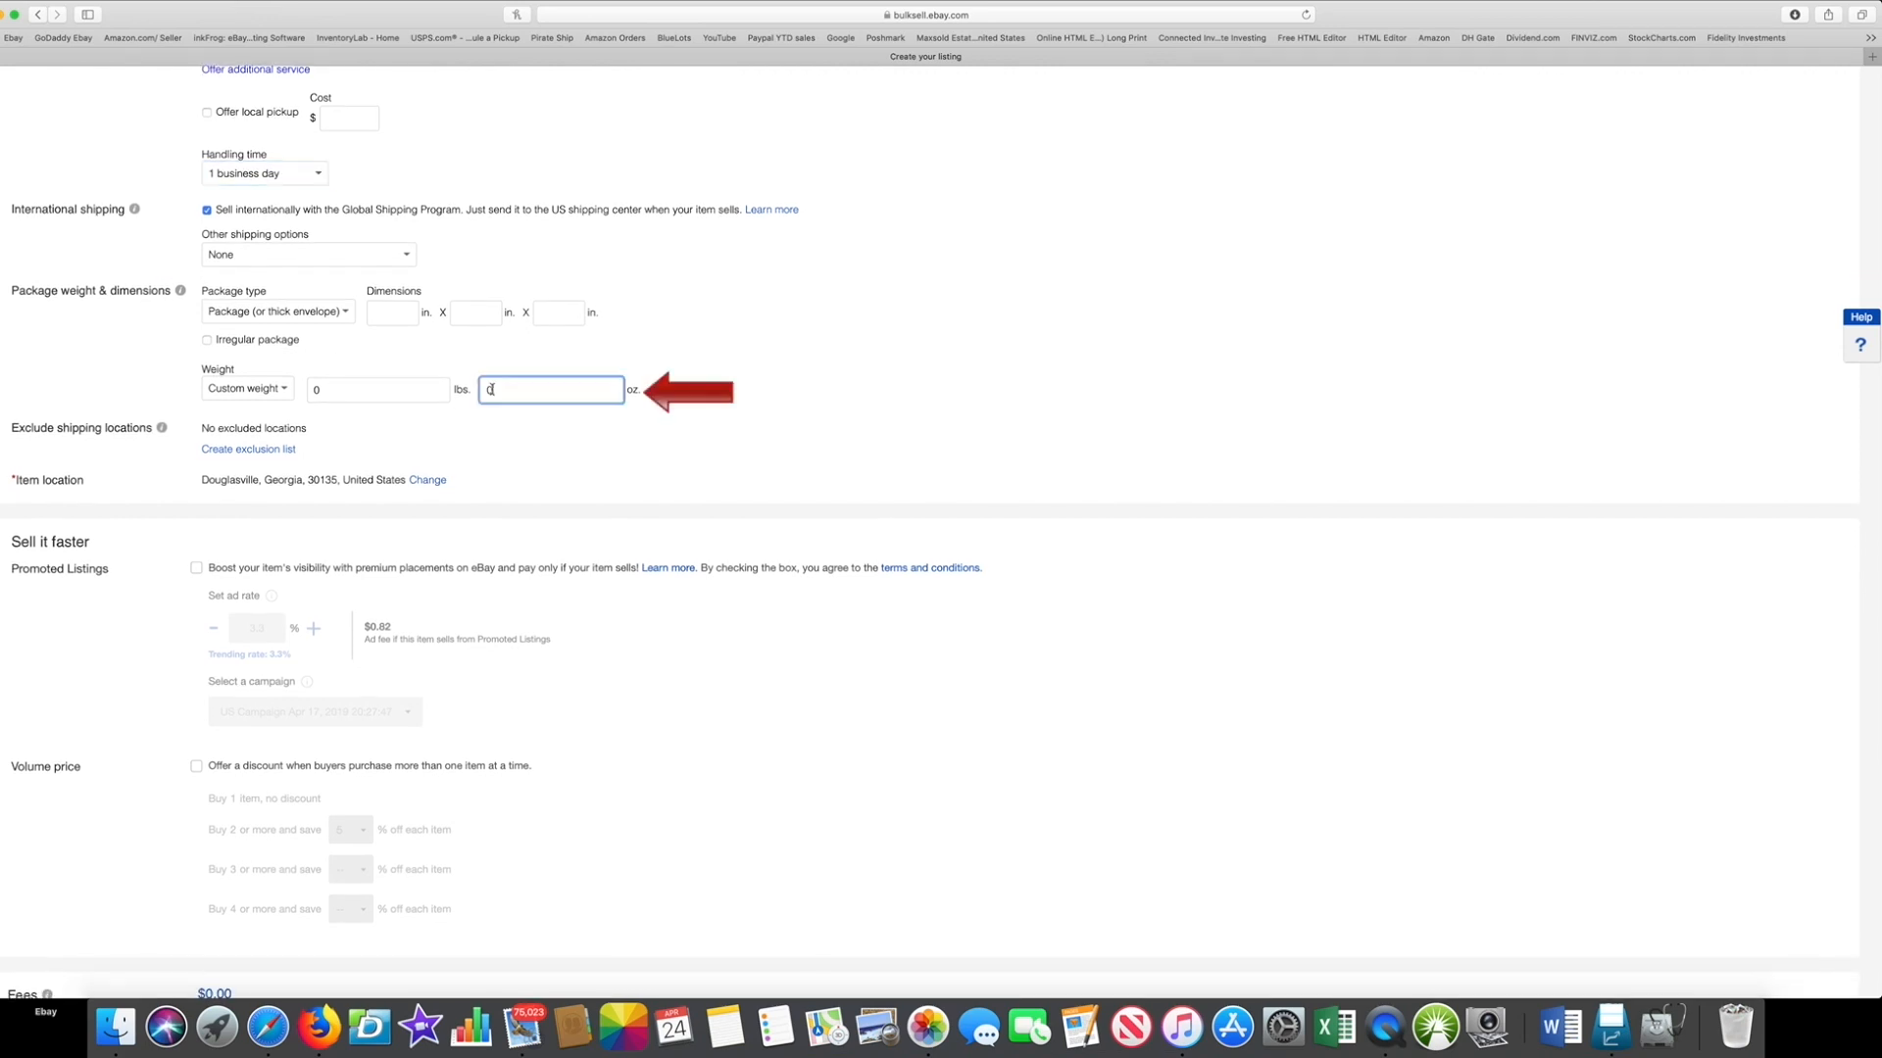
pyautogui.moveTo(507, 389); pyautogui.dragTo(464, 390)
pyautogui.write('8')
pyautogui.press('Tab')
pyautogui.click(550, 365)
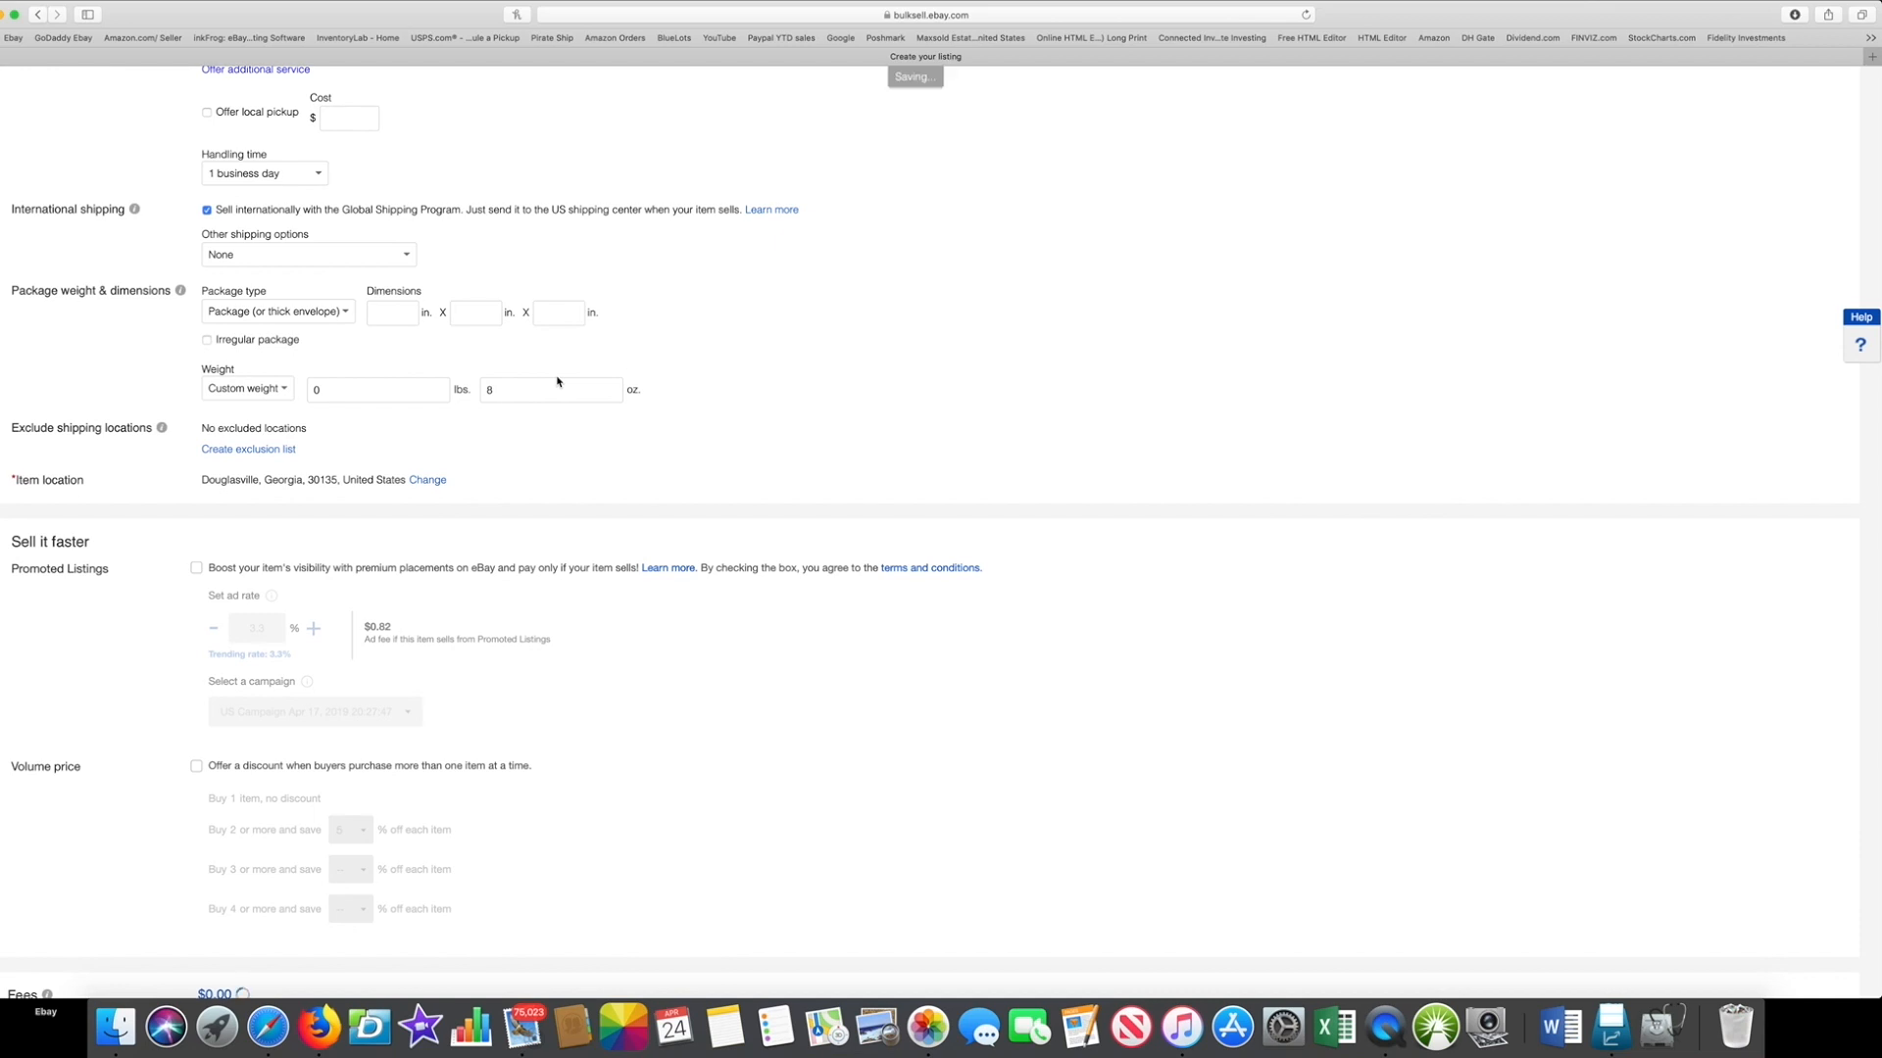
# Step: Review the listing's price, payment, return, shipping, item location, promotion and volume pricing settings
pyautogui.scroll(5, 563, 382)
pyautogui.scroll(5, 588, 379)
pyautogui.scroll(10, 588, 379)
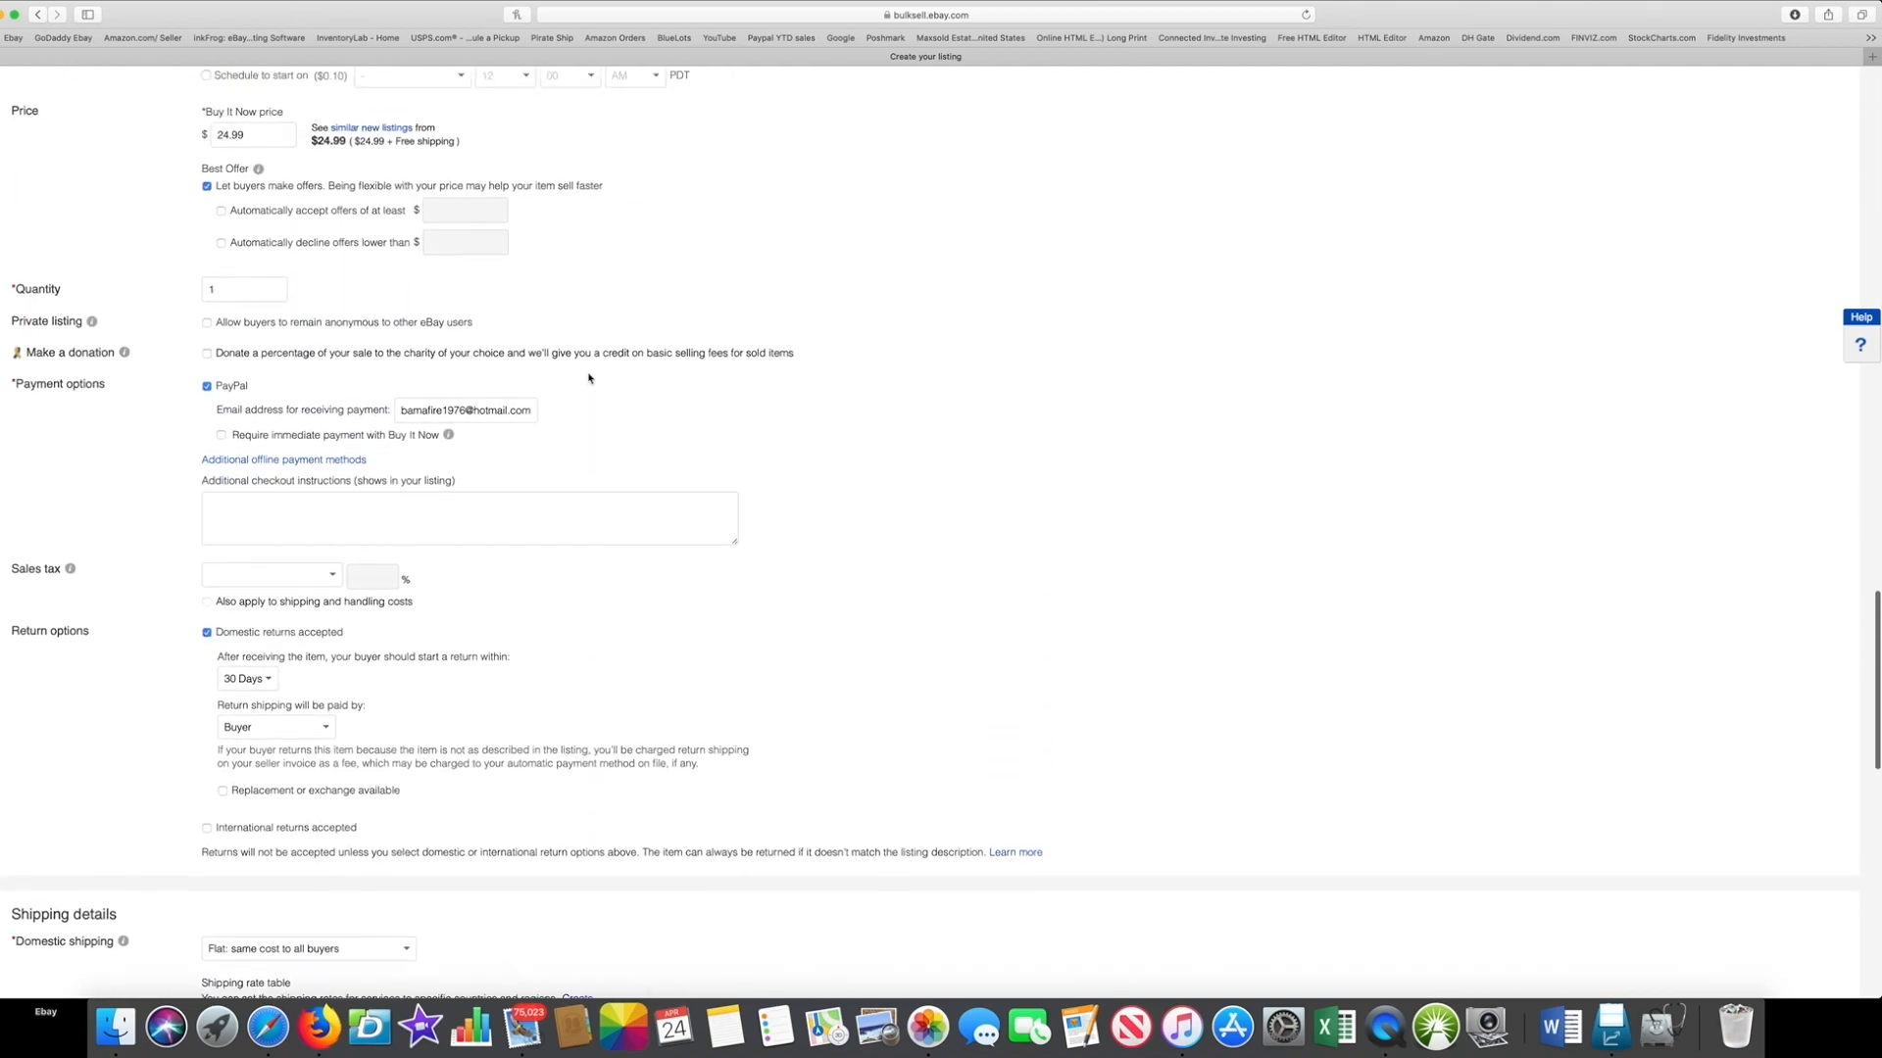
pyautogui.scroll(-20, 588, 378)
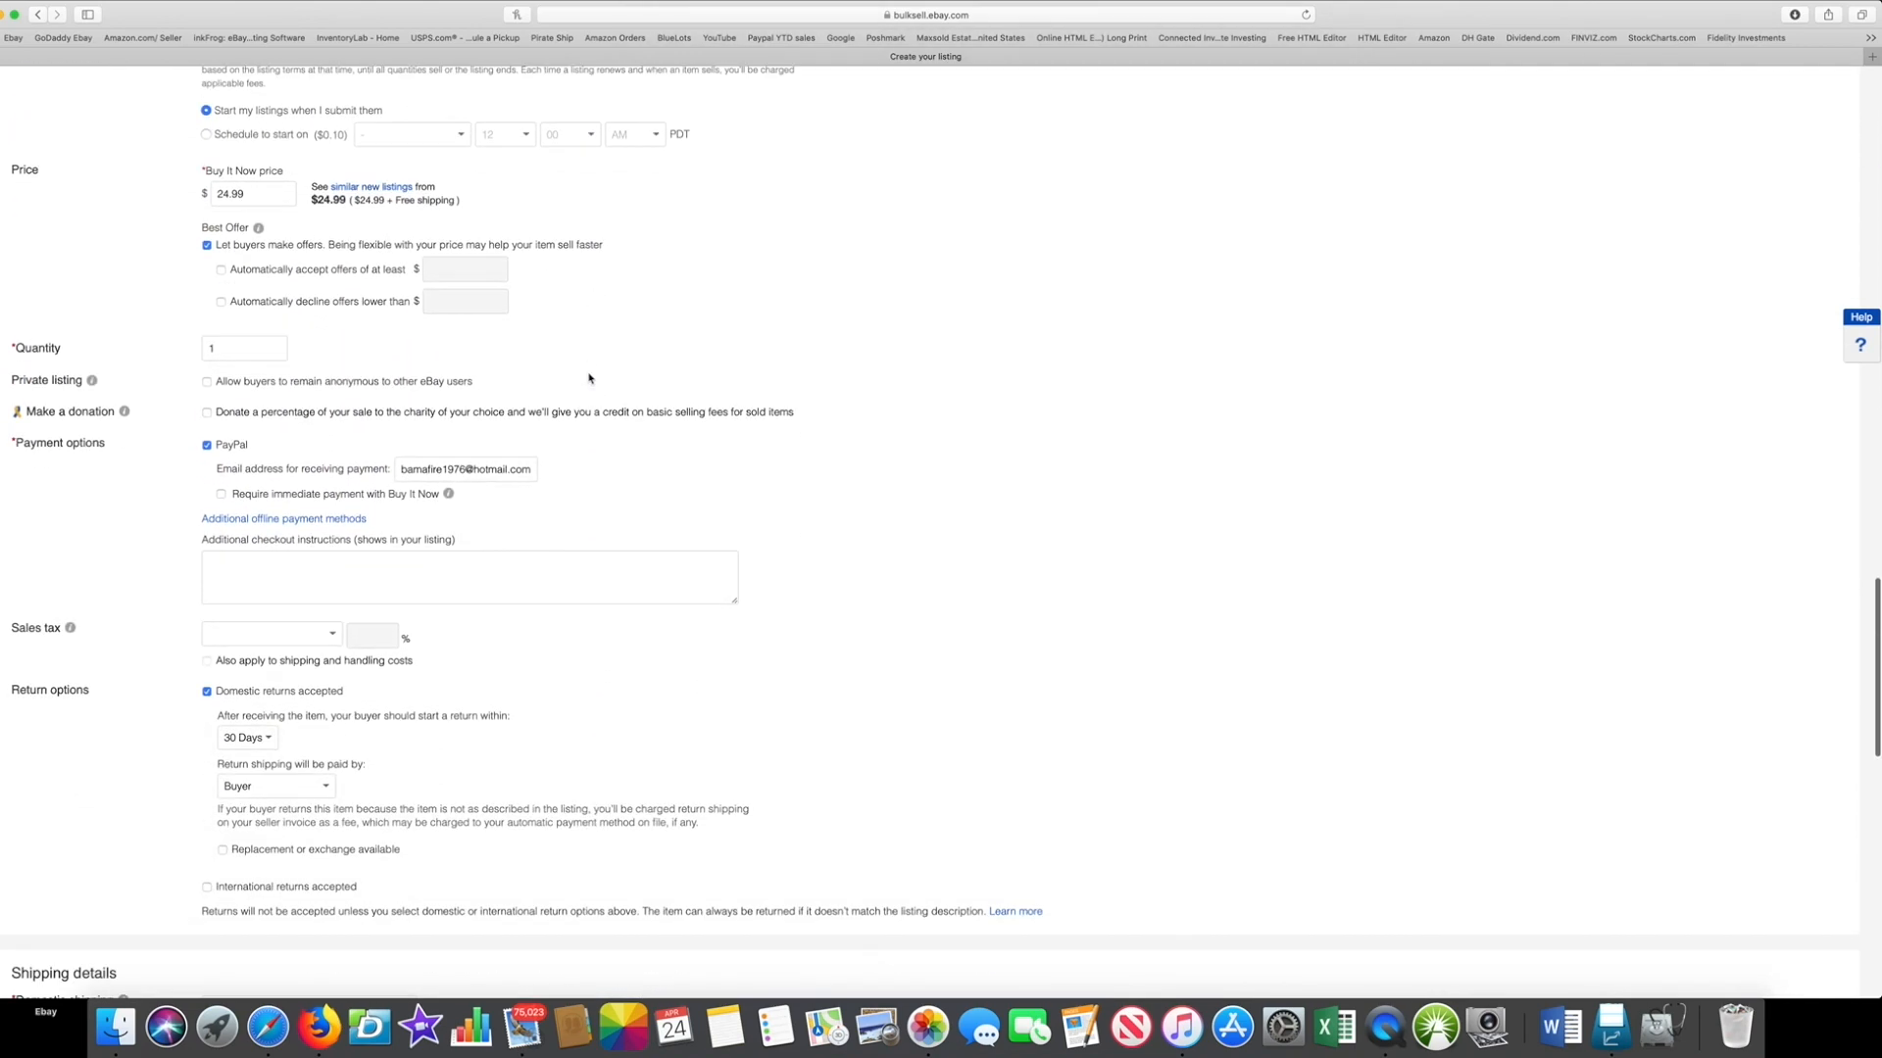
pyautogui.scroll(-2, 590, 378)
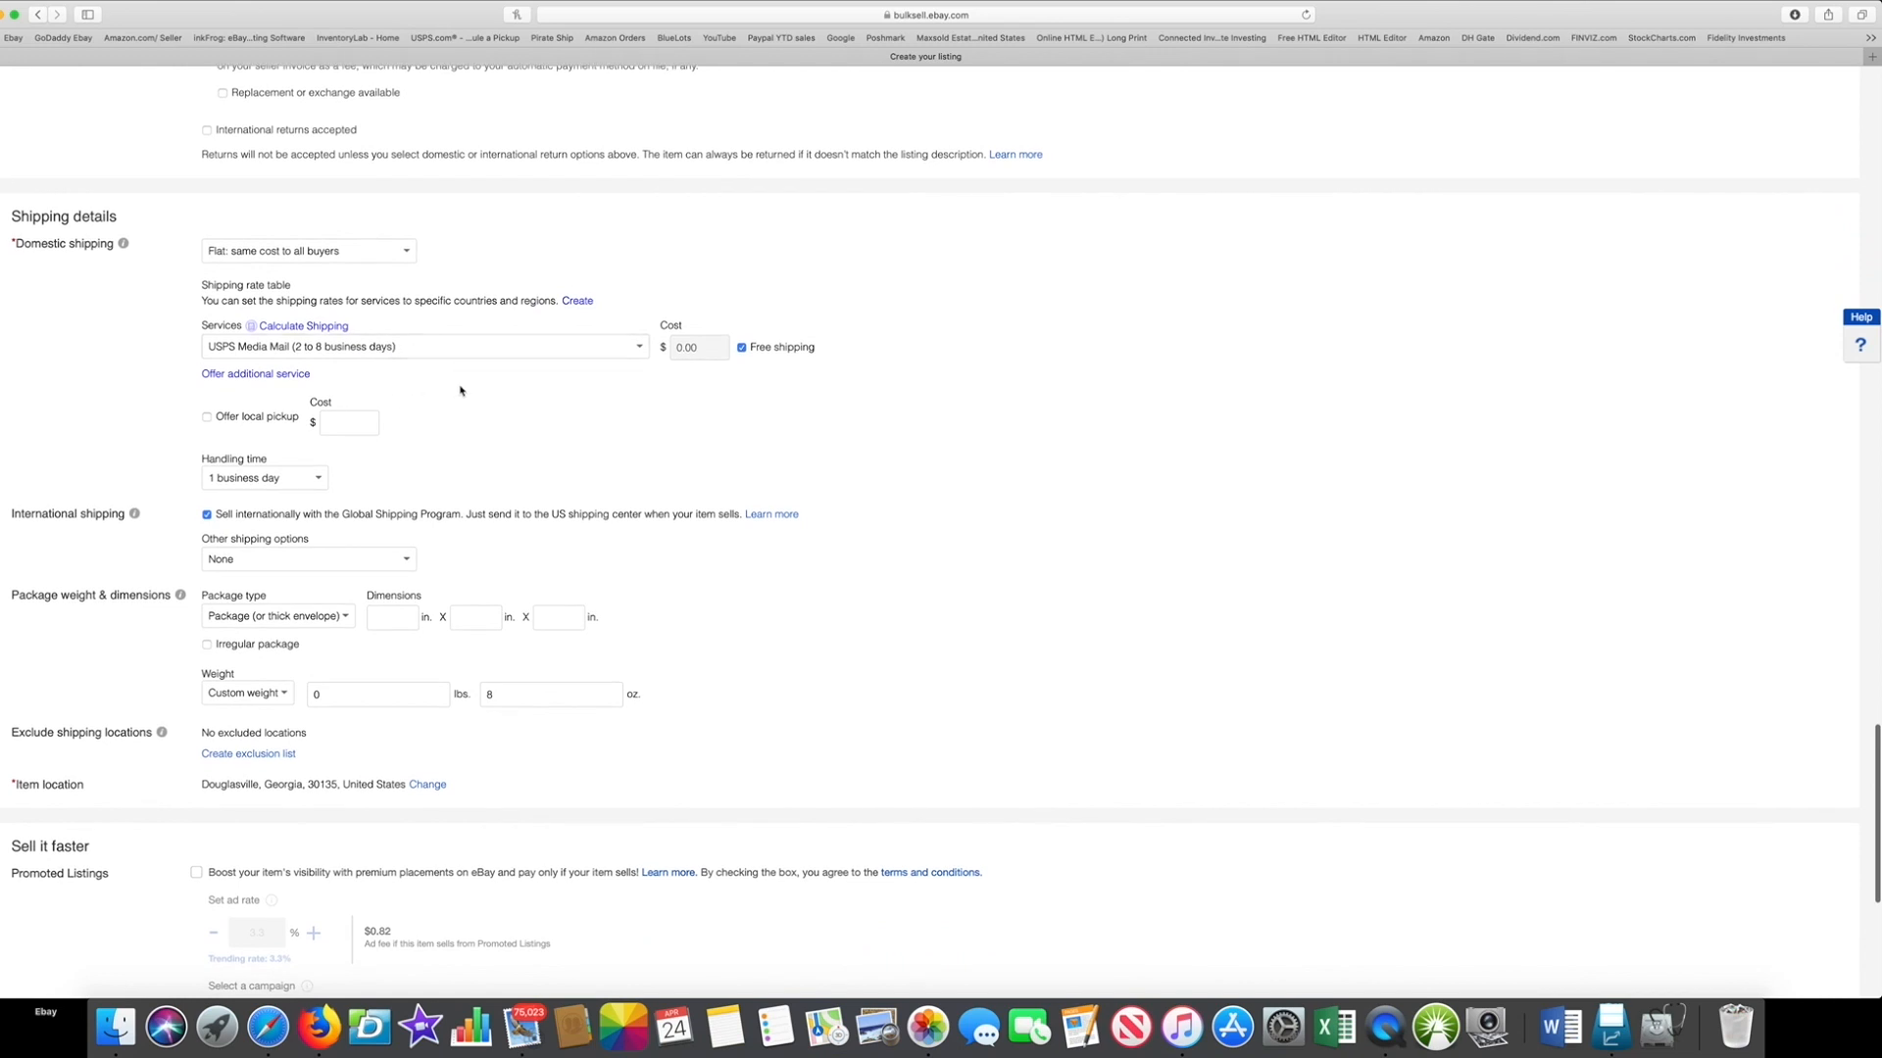
pyautogui.scroll(-1, 460, 391)
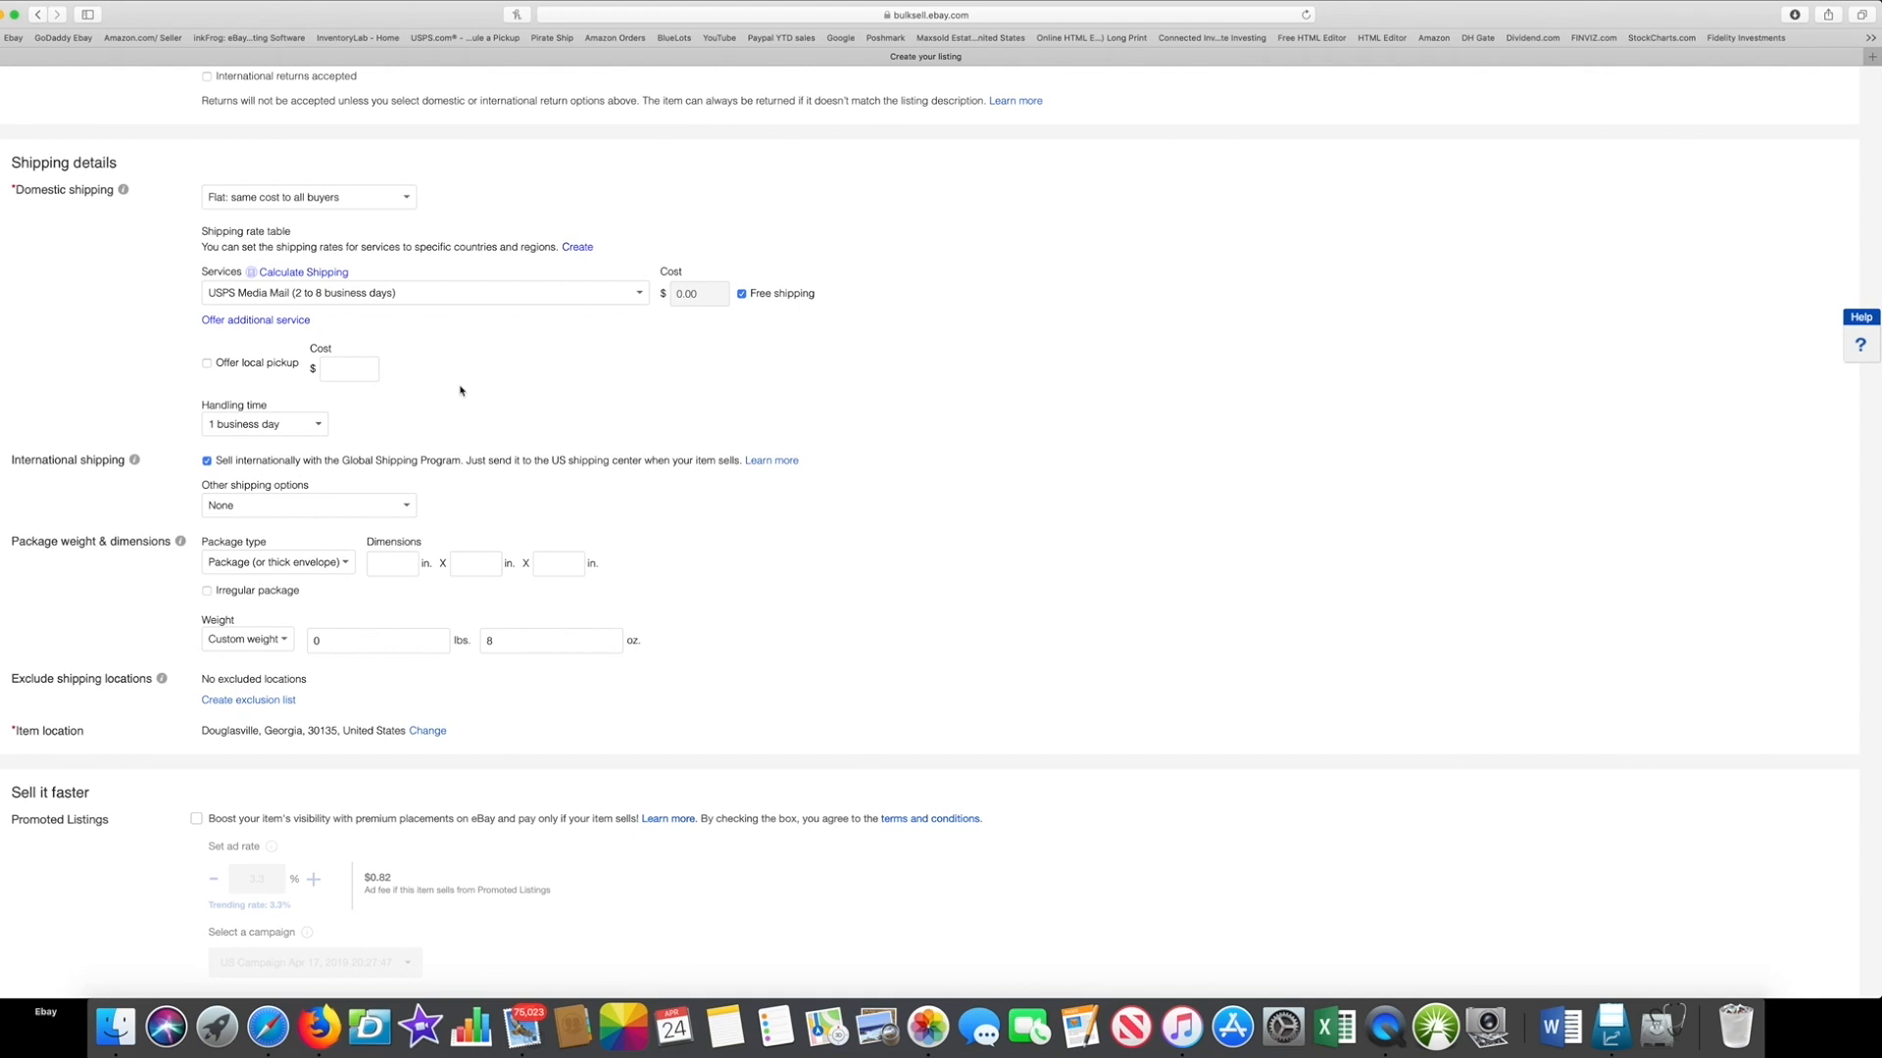
pyautogui.scroll(-5, 461, 391)
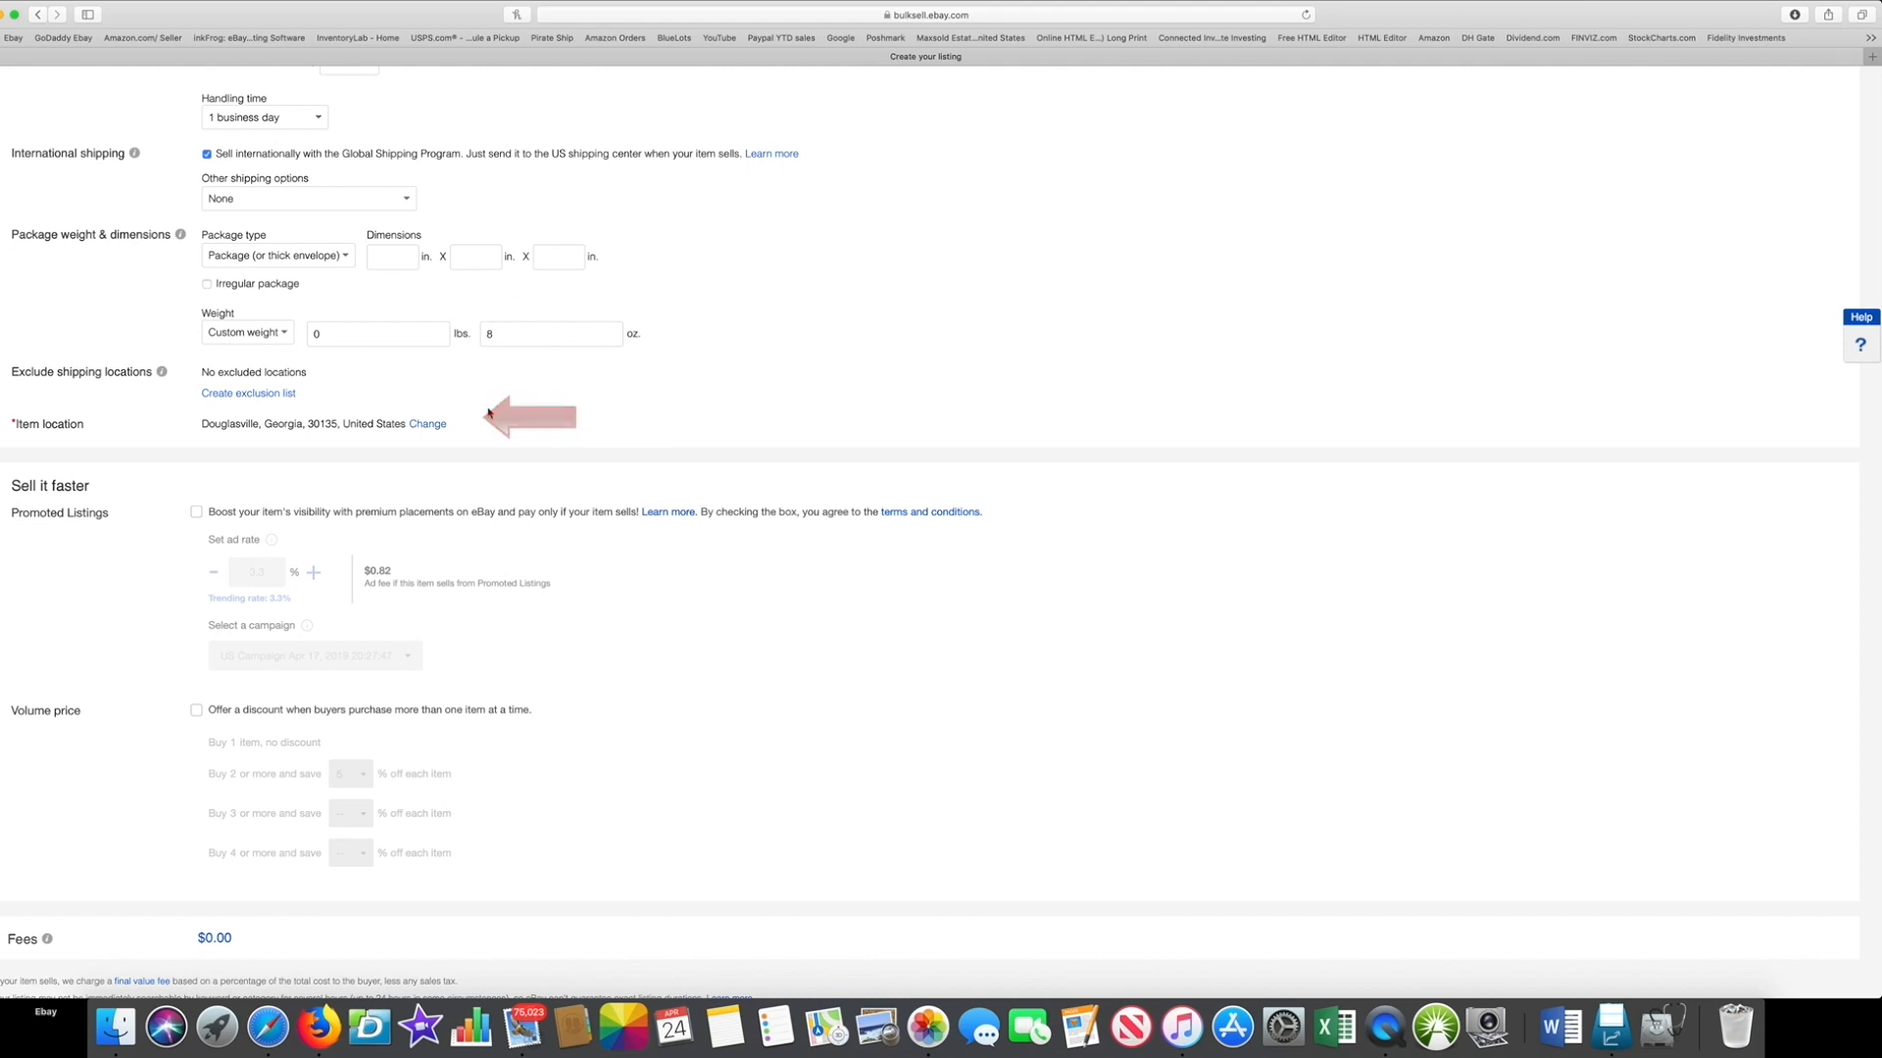
pyautogui.scroll(-2, 488, 412)
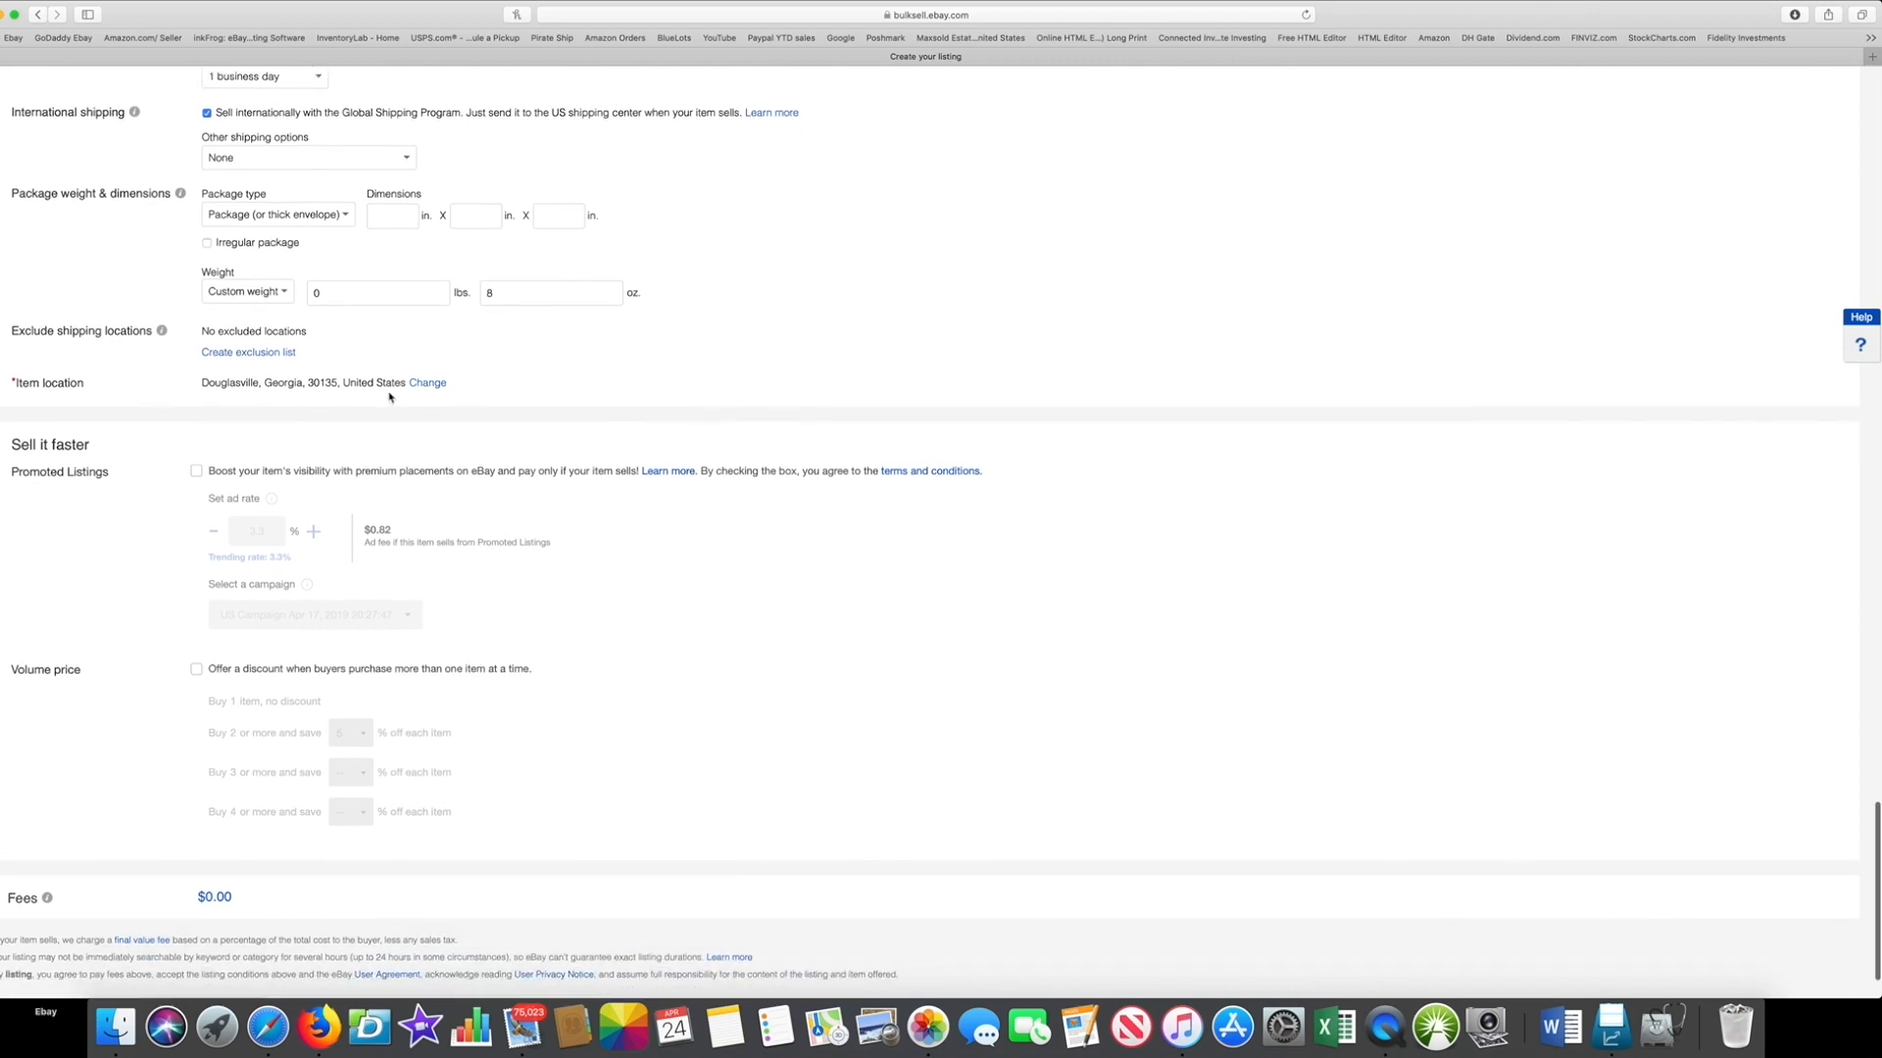
pyautogui.scroll(-4, 468, 397)
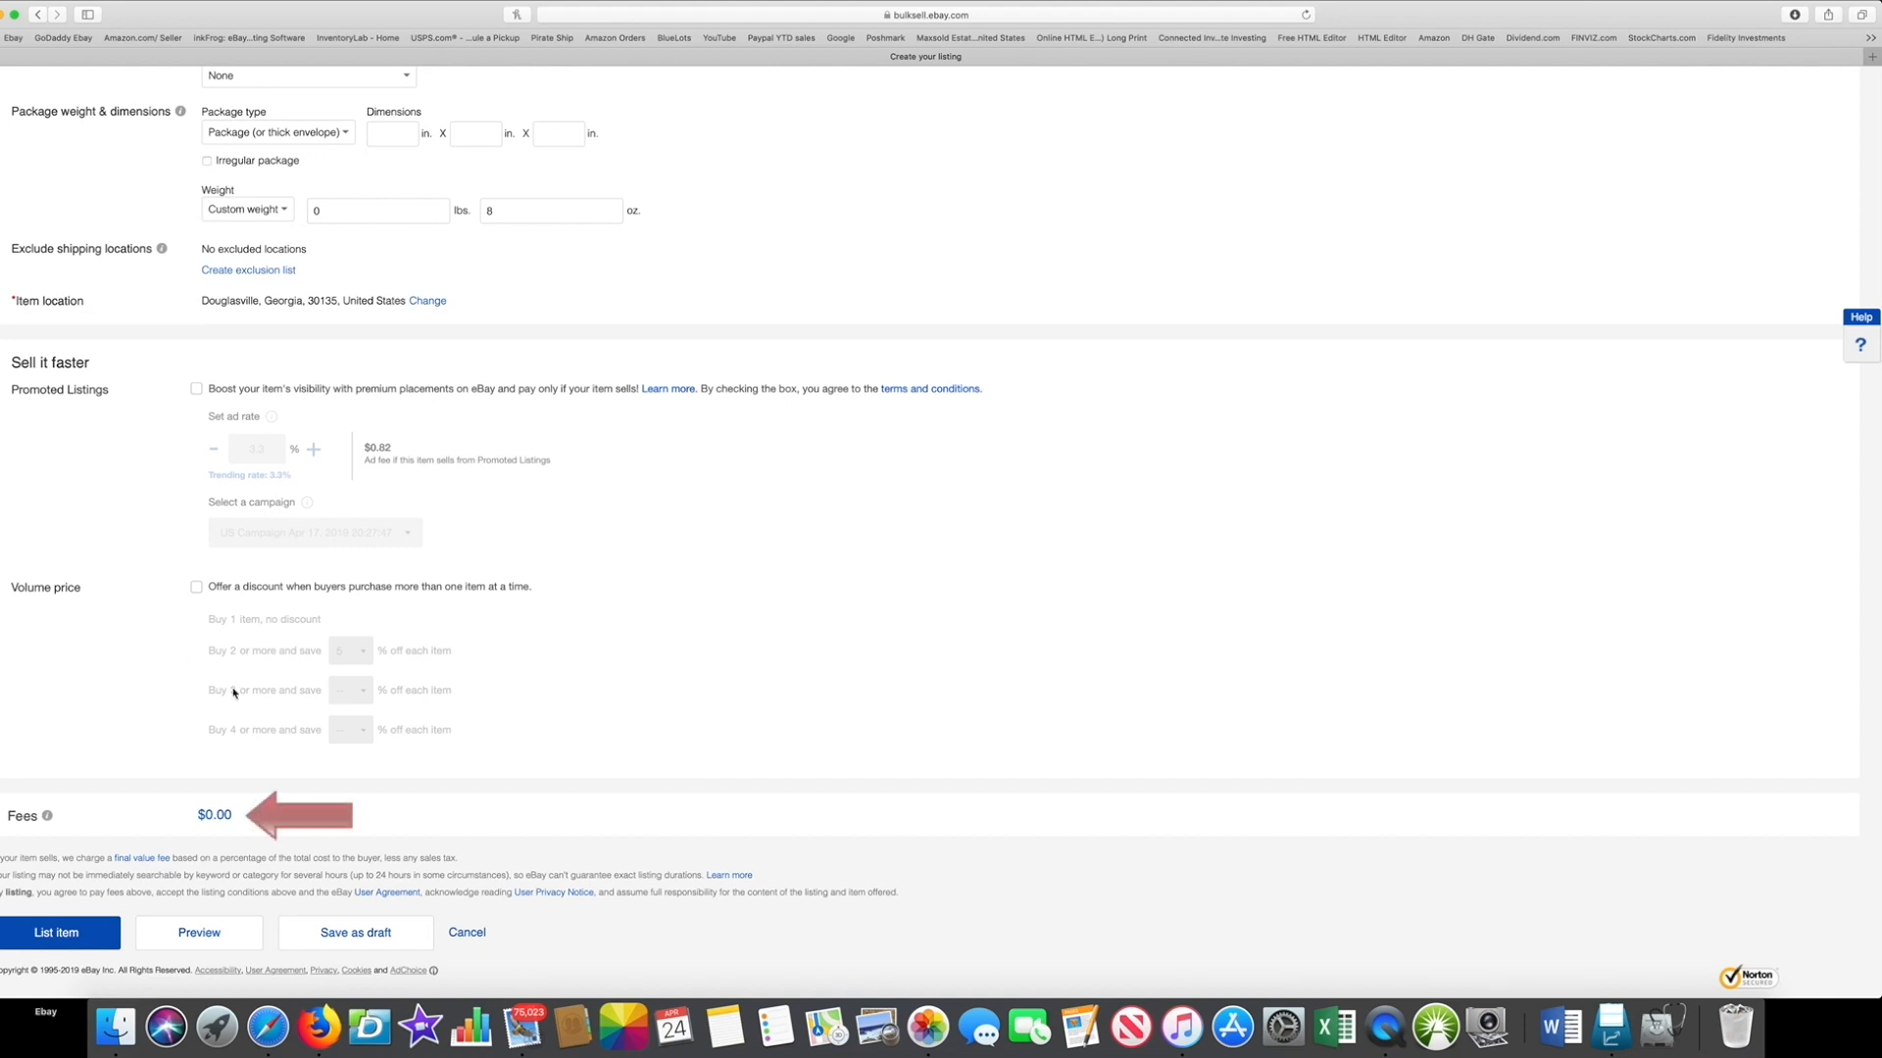
# Step: Check the listing fees and submit the listing to eBay
pyautogui.moveTo(233, 816); pyautogui.dragTo(195, 814)
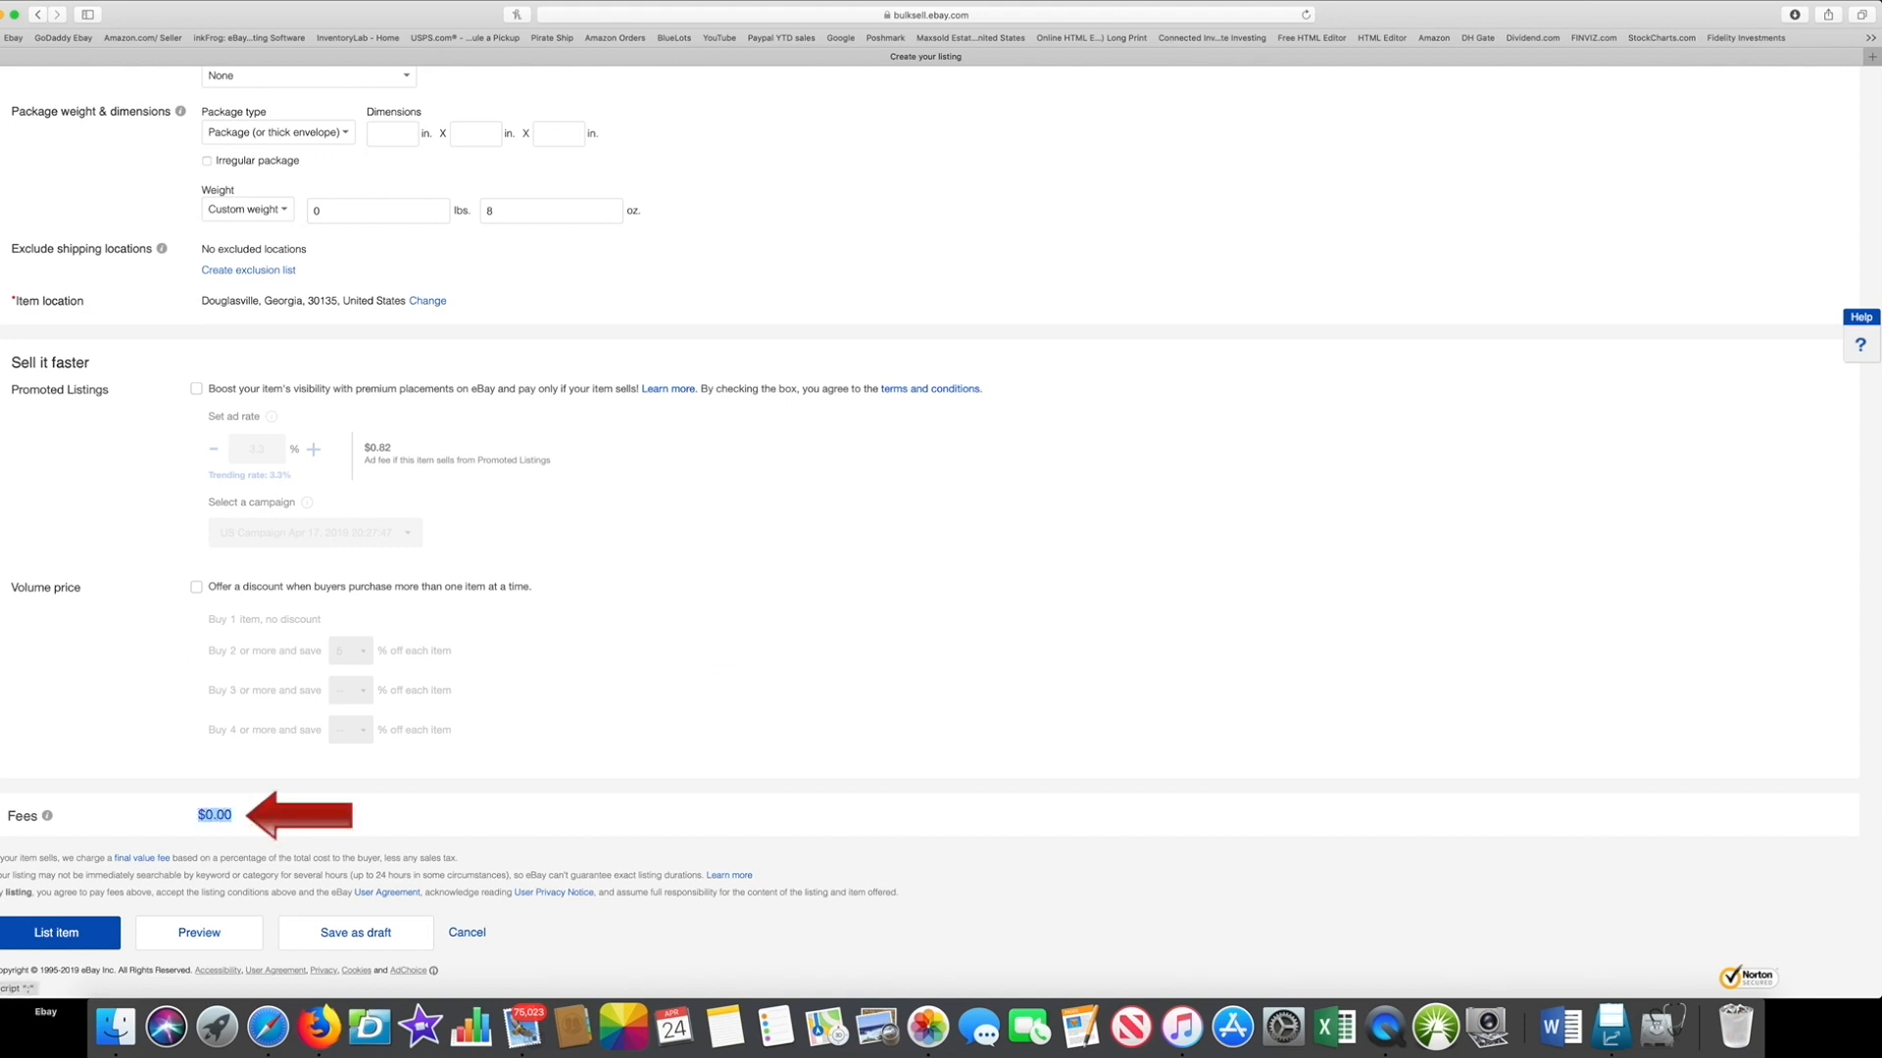
pyautogui.click(283, 819)
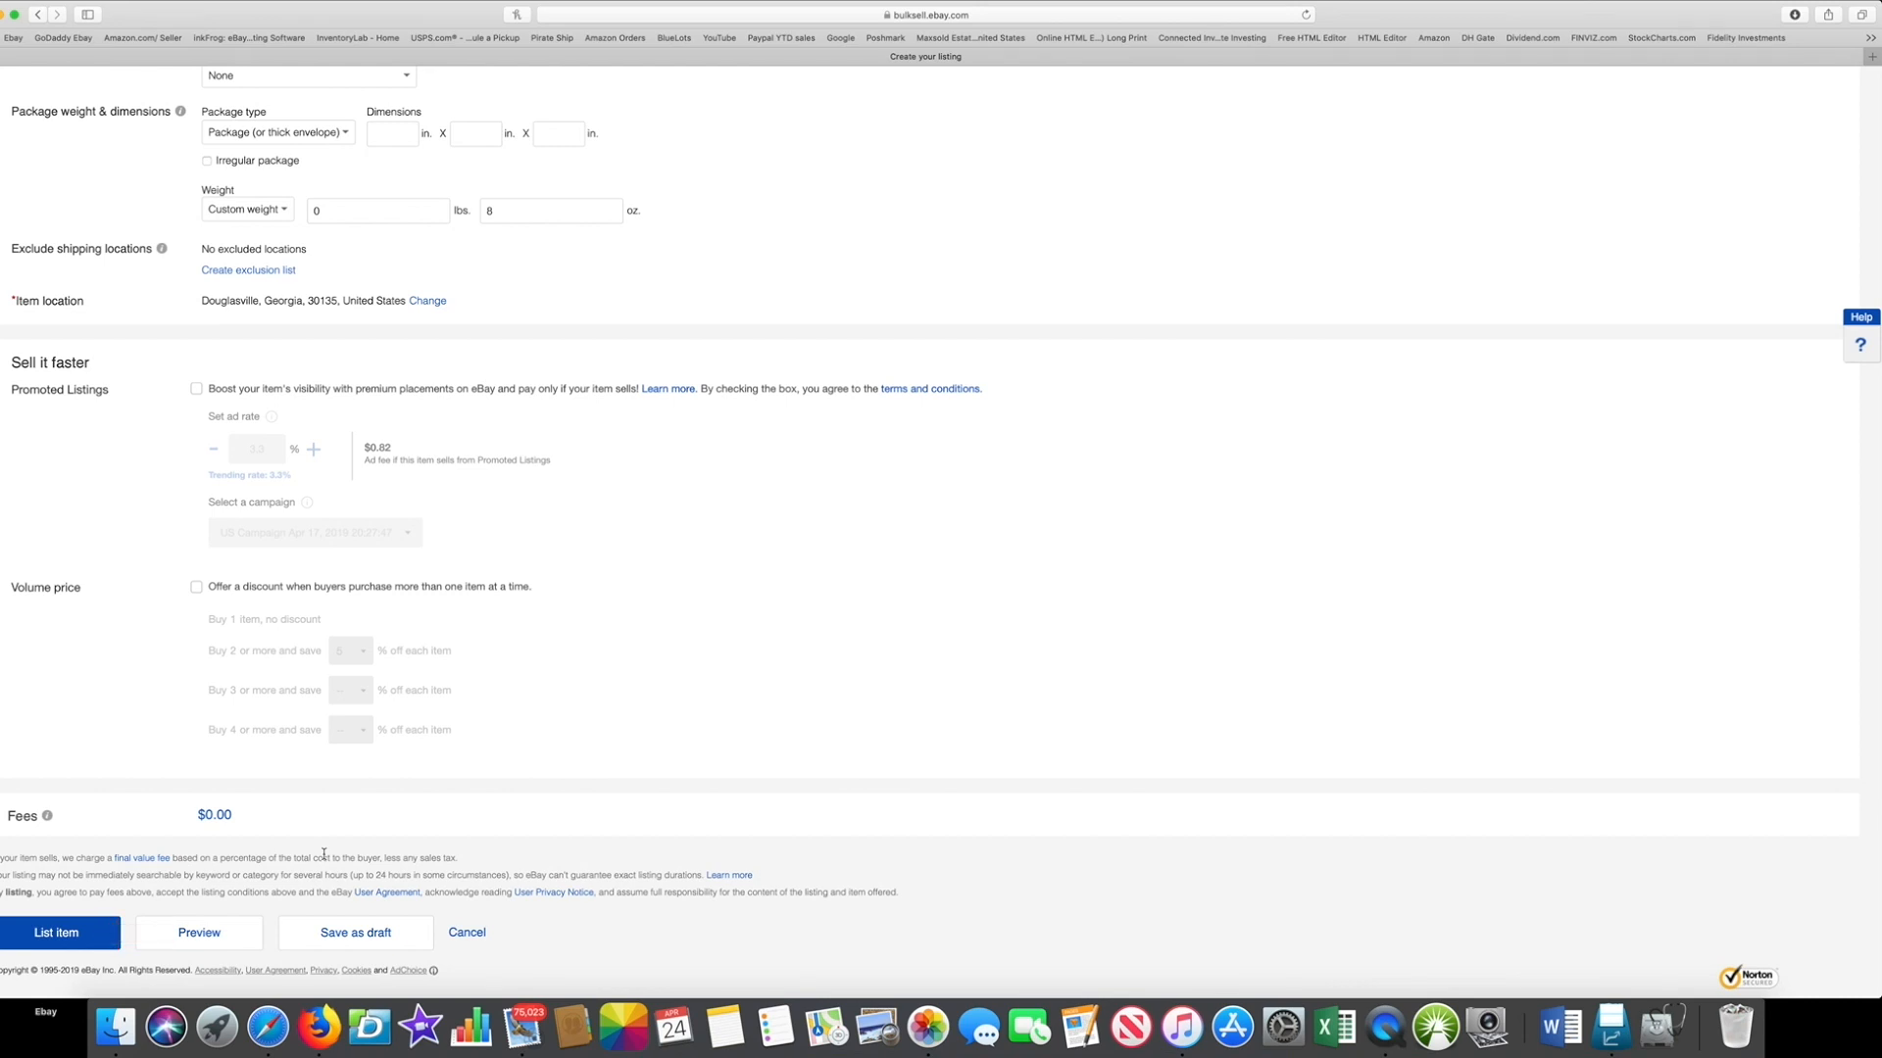
pyautogui.click(89, 931)
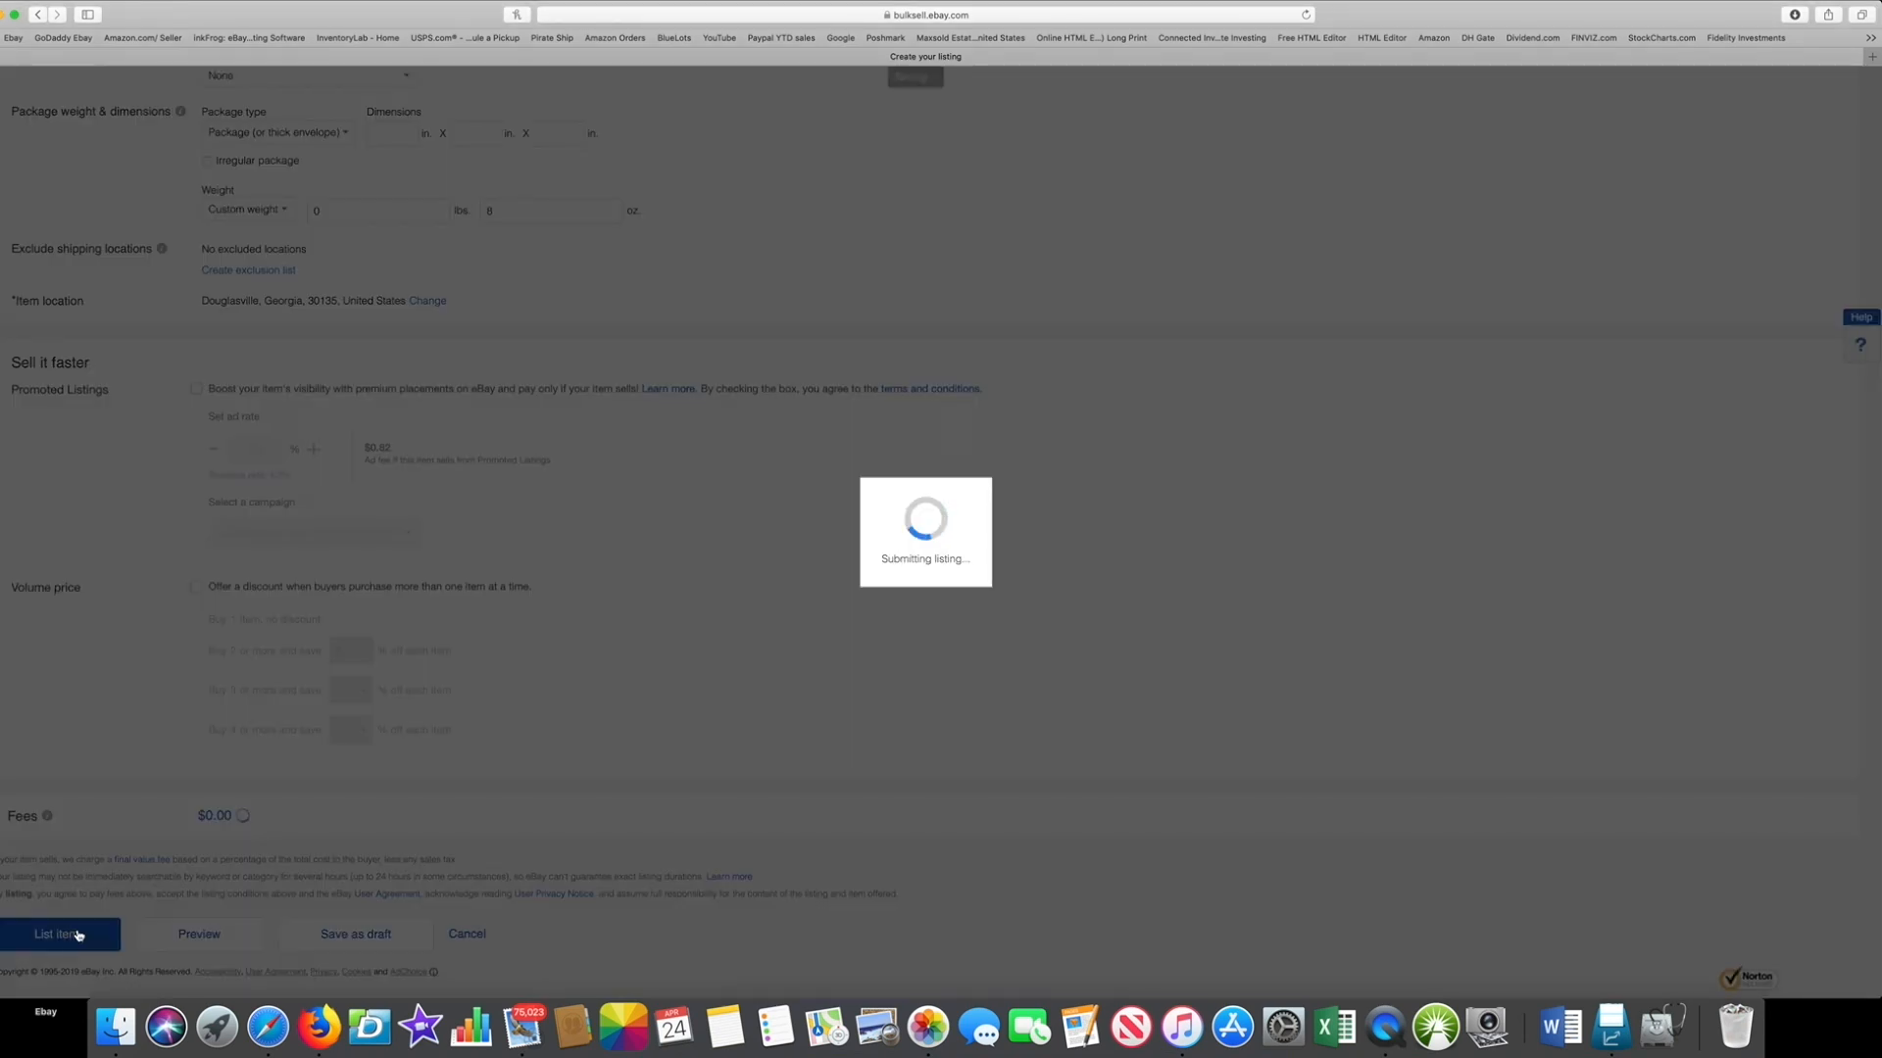